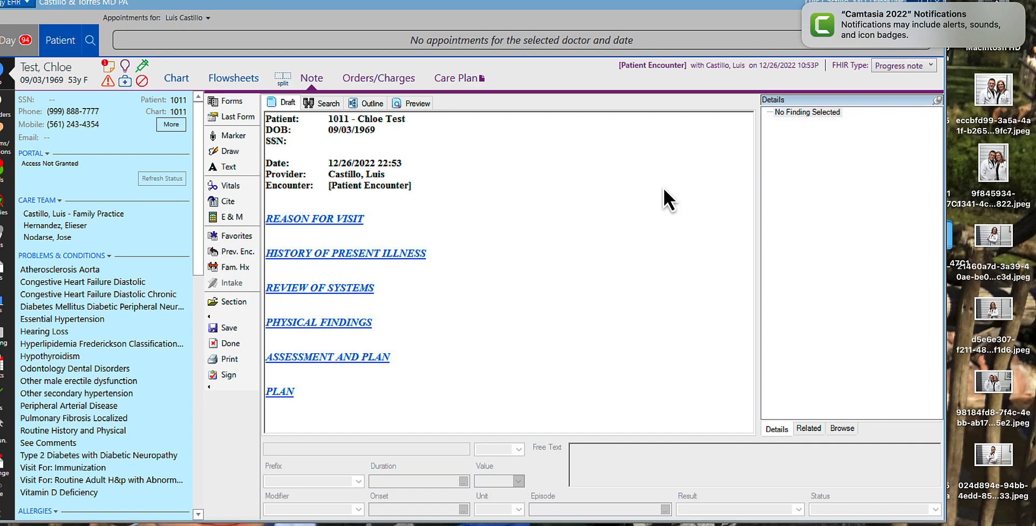
Add the text "wellness exam." to the Reason For Visit section and save it with the option to add it to favorites.
{"action": "right_click", "coordinate": [319, 225]}
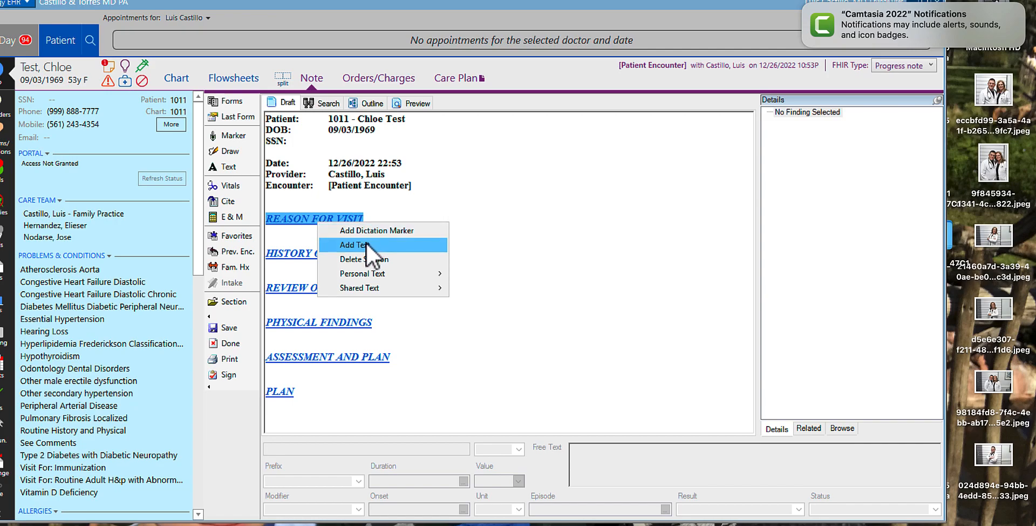
{"action": "mouse_move", "coordinate": [387, 276]}
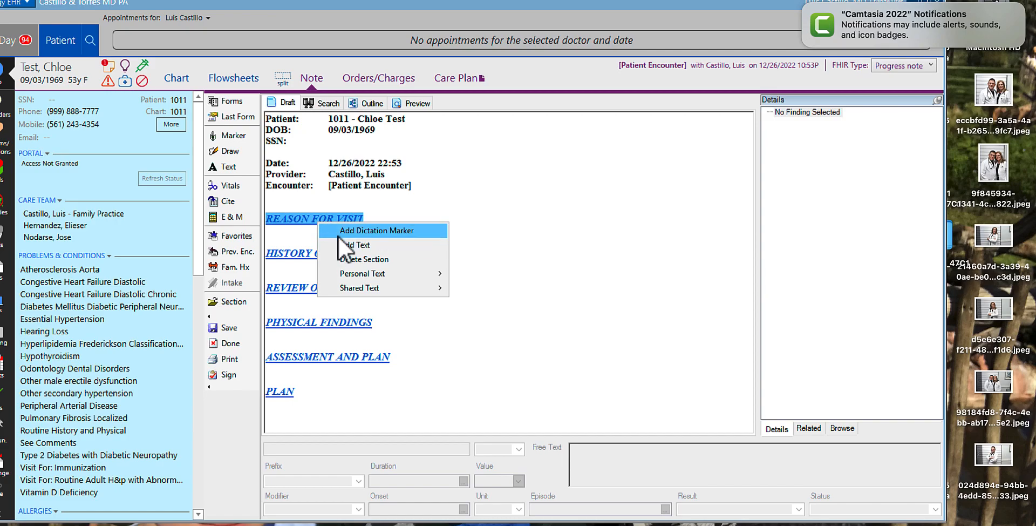
{"action": "left_click", "coordinate": [354, 245]}
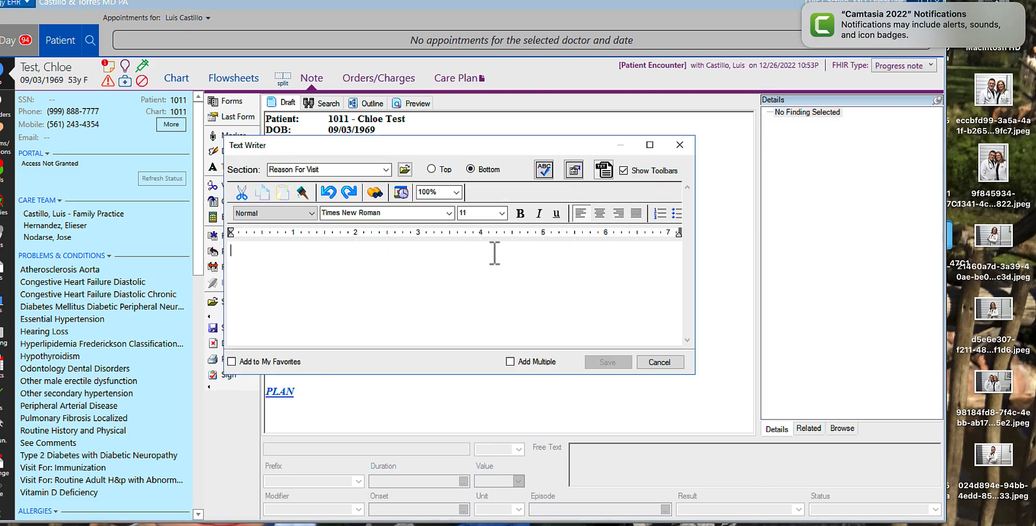
{"action": "type", "text": "wel"}
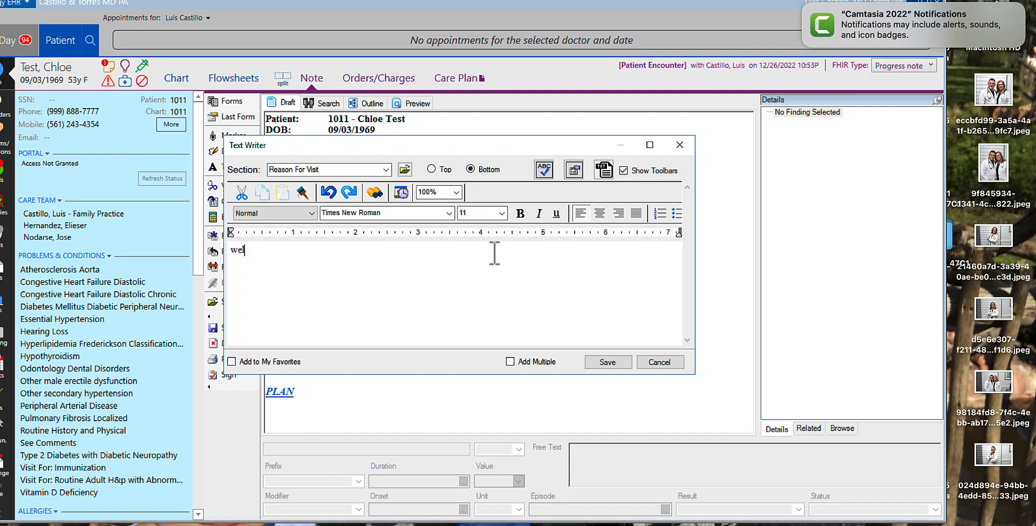
{"action": "type", "text": "l ness exam."}
{"action": "left_click", "coordinate": [609, 363]}
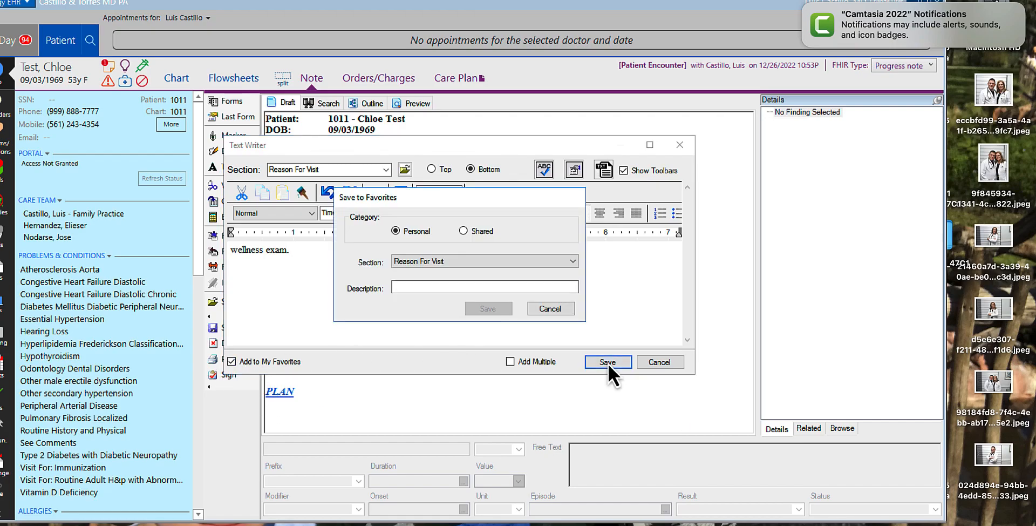
Save the Reason For Visit text as a Shared favorite with the description "wellness exam.".
{"action": "left_click", "coordinate": [452, 286]}
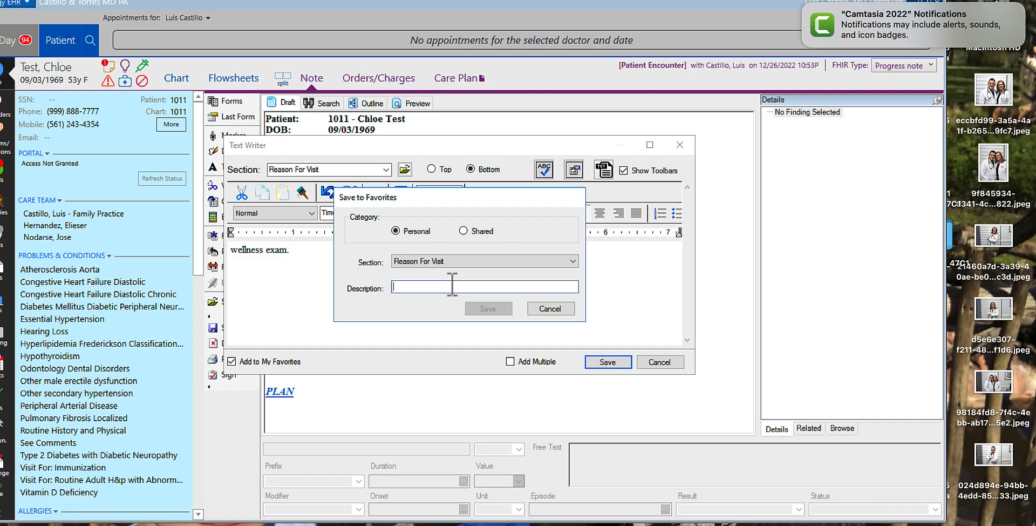
{"action": "left_click", "coordinate": [464, 231]}
{"action": "left_click", "coordinate": [460, 286]}
{"action": "type", "text": "well ne"}
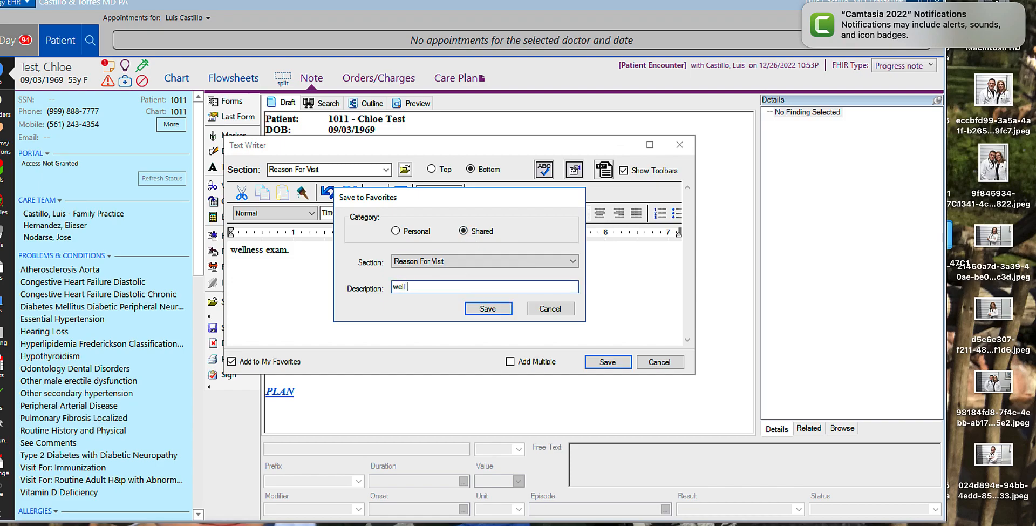
{"action": "key", "text": "BackSpace"}
{"action": "key", "text": "BackSpace"}
{"action": "key", "text": "BackSpace"}
{"action": "type", "text": "nee"}
{"action": "key", "text": "BackSpace"}
{"action": "type", "text": "ss exam."}
{"action": "left_click", "coordinate": [490, 311]}
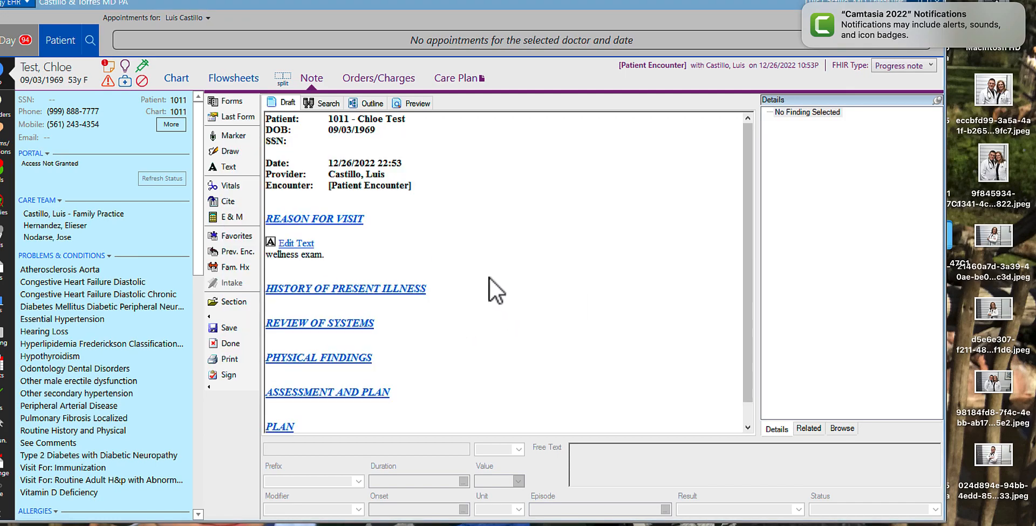
Check the shared text entries for Reason For Visit and the personal text entries for History of Present Illness without inserting any.
{"action": "right_click", "coordinate": [301, 221]}
{"action": "mouse_move", "coordinate": [348, 285]}
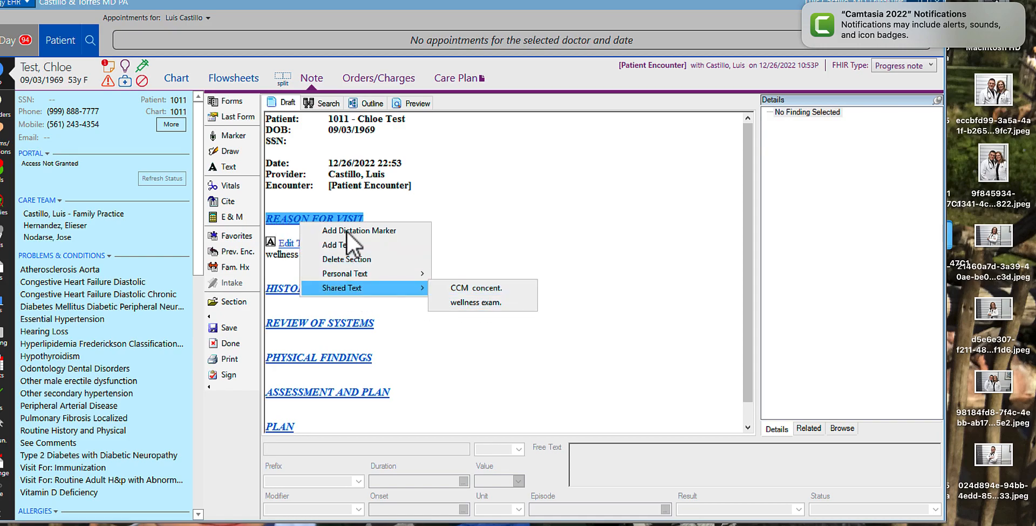
{"action": "left_click", "coordinate": [524, 219]}
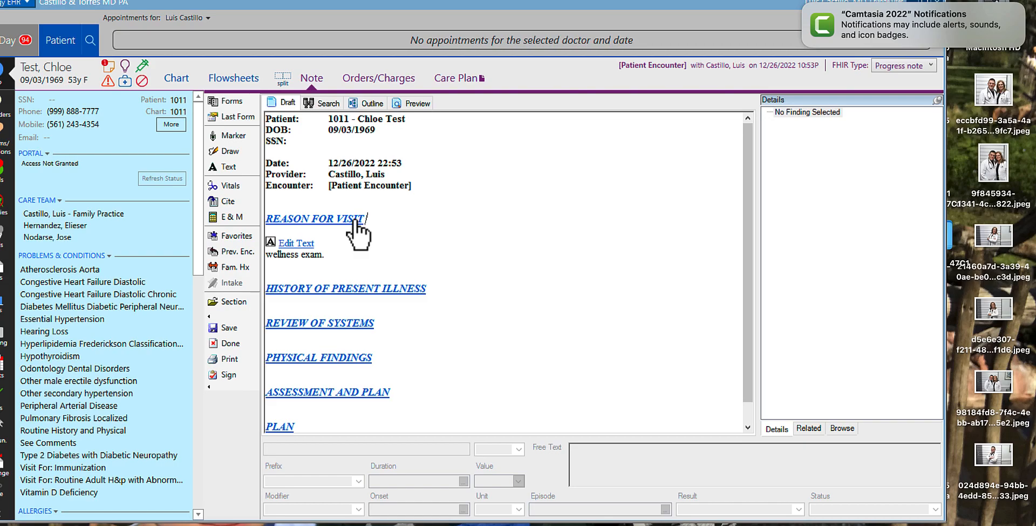
{"action": "left_click", "coordinate": [252, 238]}
{"action": "scroll", "coordinate": [456, 247], "scroll_direction": "down", "scroll_amount": 1}
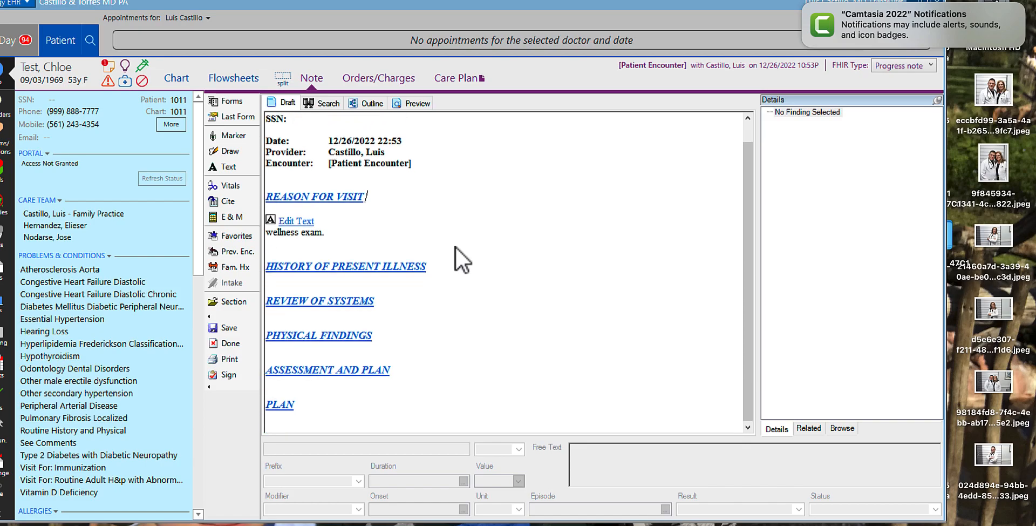
{"action": "right_click", "coordinate": [334, 268]}
{"action": "mouse_move", "coordinate": [396, 332]}
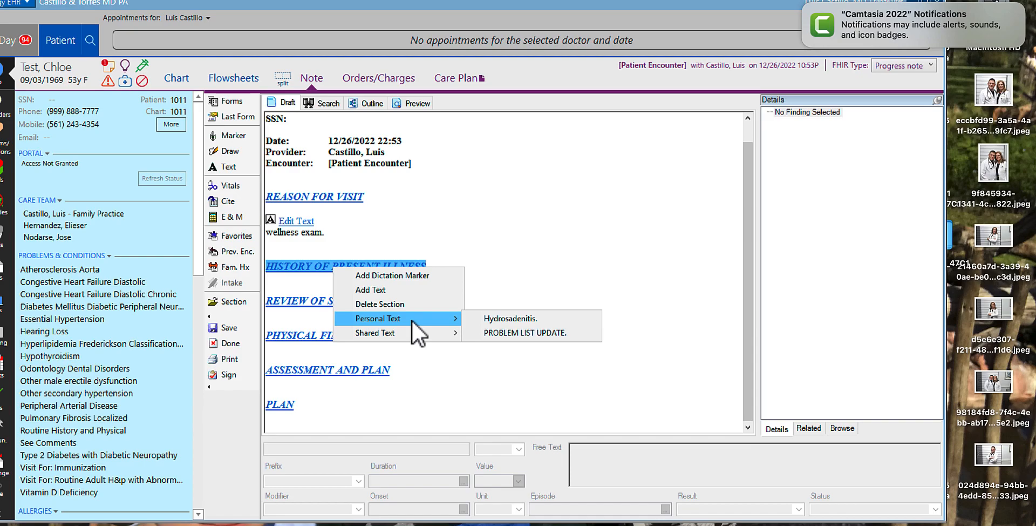
{"action": "left_click", "coordinate": [561, 232]}
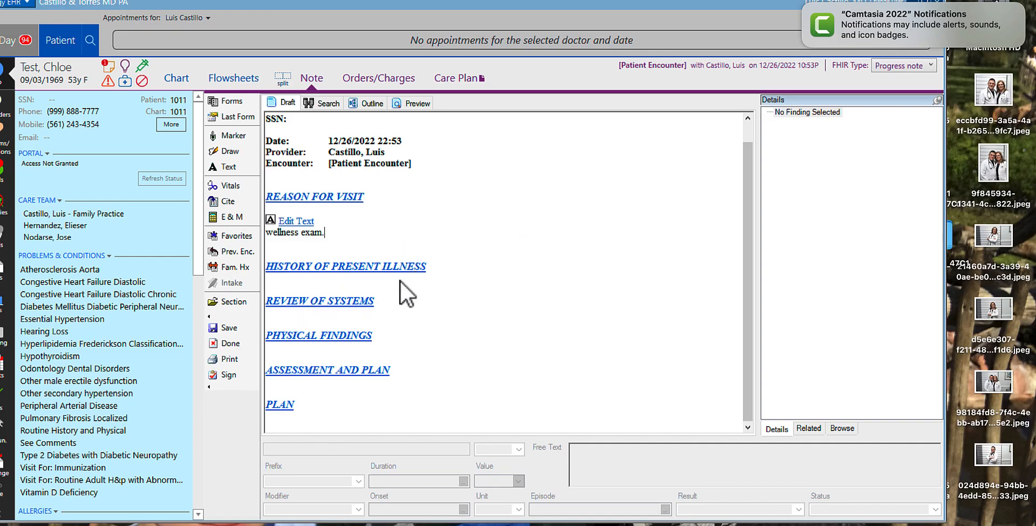
{"action": "right_click", "coordinate": [318, 266]}
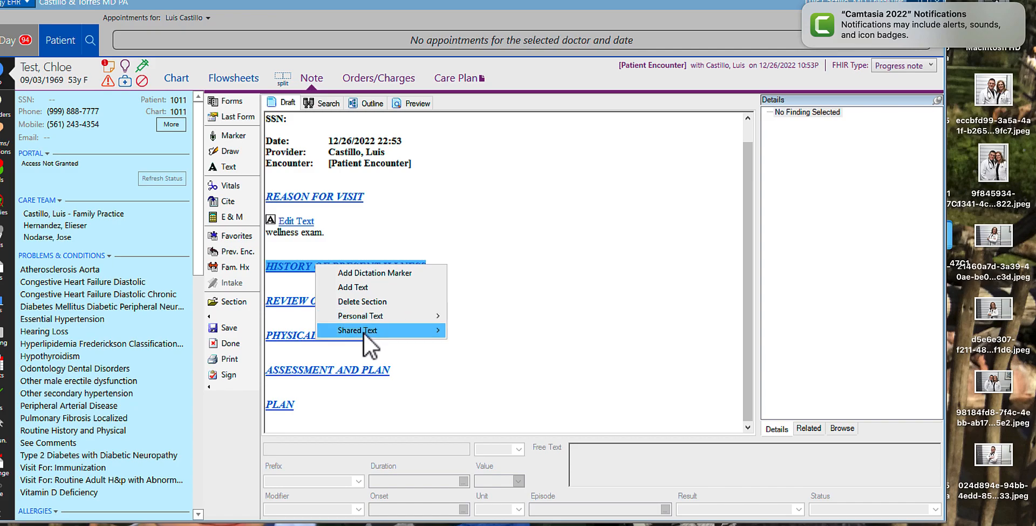
{"action": "mouse_move", "coordinate": [369, 321]}
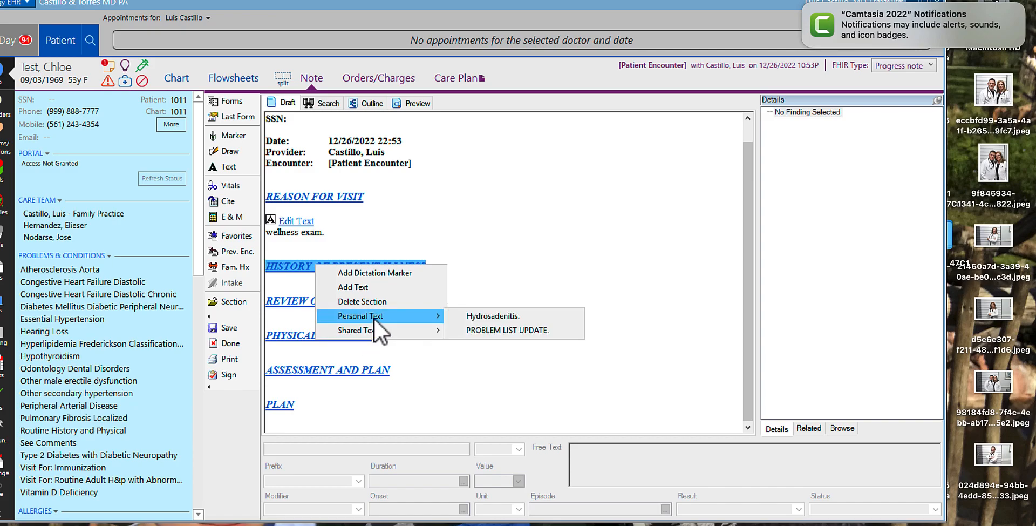
{"action": "left_click", "coordinate": [537, 228]}
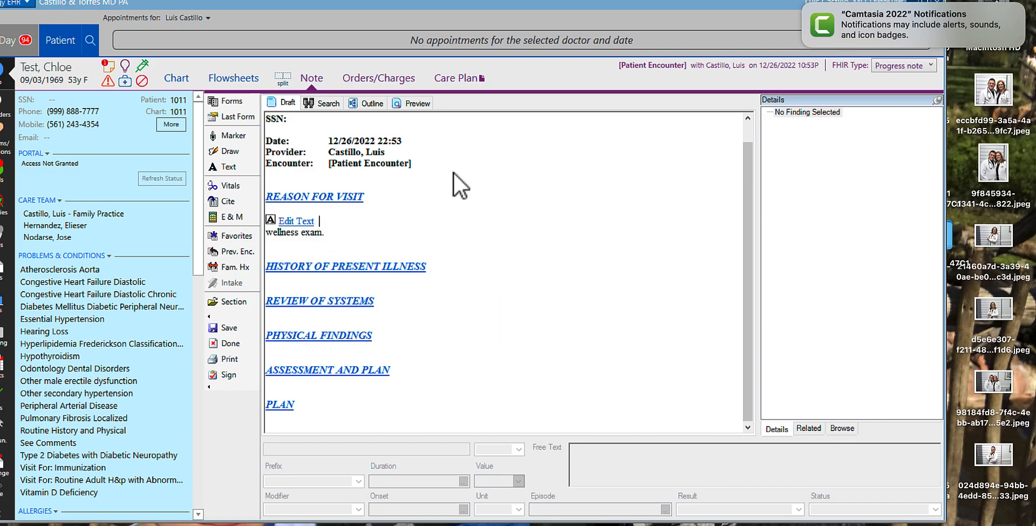
Search the provider's favorites for "ibs", load the "IBS no stable." template into the note, and review its contents through the counseling section.
{"action": "left_click", "coordinate": [230, 236]}
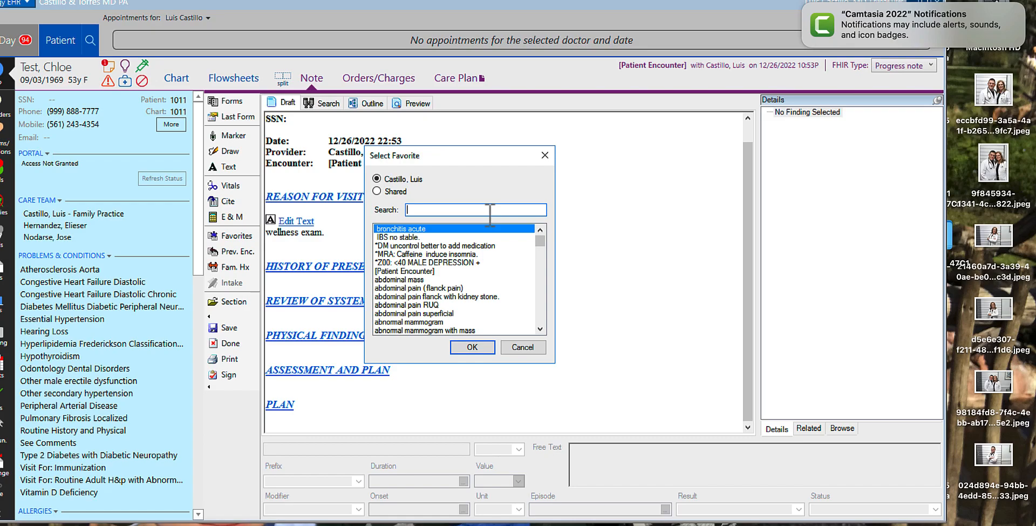
{"action": "type", "text": "ibs"}
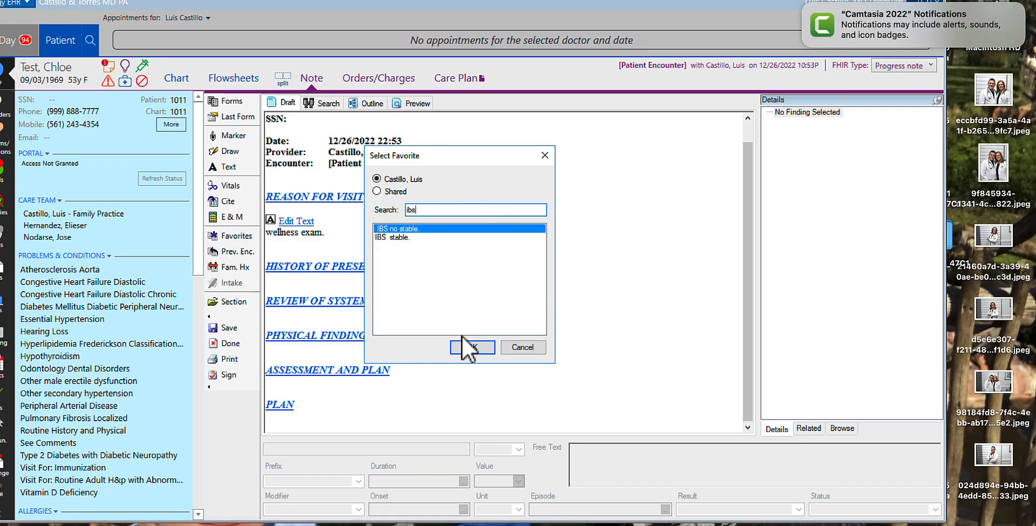
{"action": "left_click", "coordinate": [471, 348]}
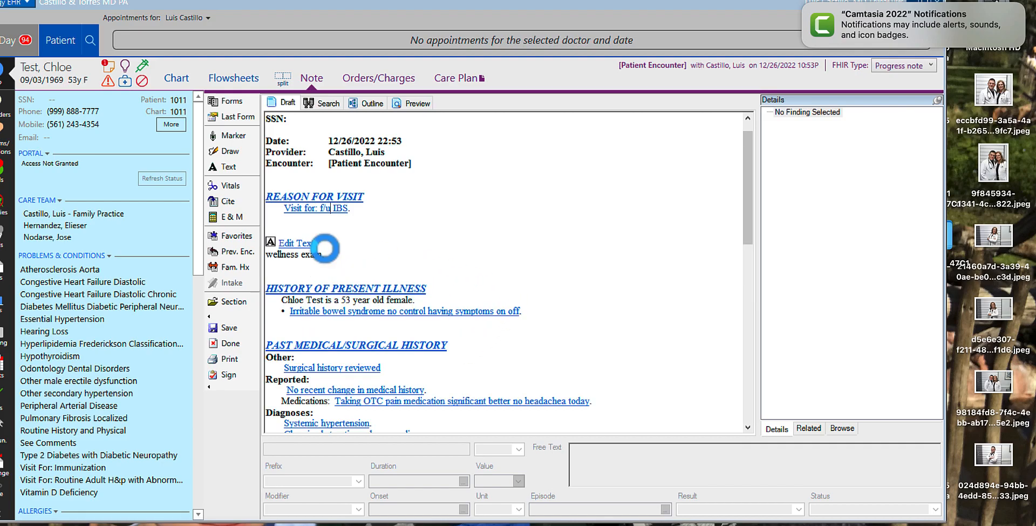
{"action": "scroll", "coordinate": [433, 258], "scroll_direction": "down", "scroll_amount": 5}
{"action": "scroll", "coordinate": [432, 257], "scroll_direction": "down", "scroll_amount": 6}
{"action": "scroll", "coordinate": [433, 257], "scroll_direction": "up", "scroll_amount": 8}
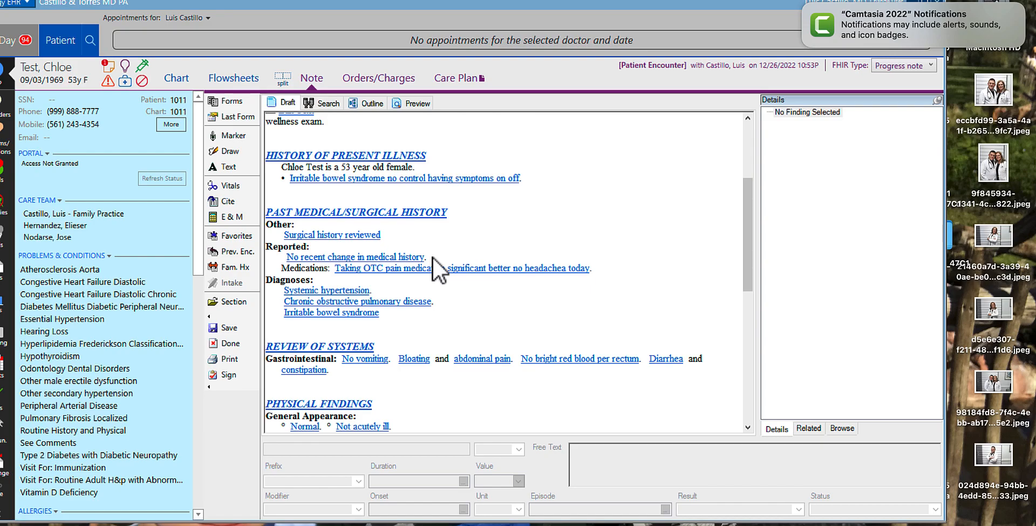
{"action": "scroll", "coordinate": [572, 294], "scroll_direction": "down", "scroll_amount": 5}
{"action": "scroll", "coordinate": [572, 294], "scroll_direction": "down", "scroll_amount": 3}
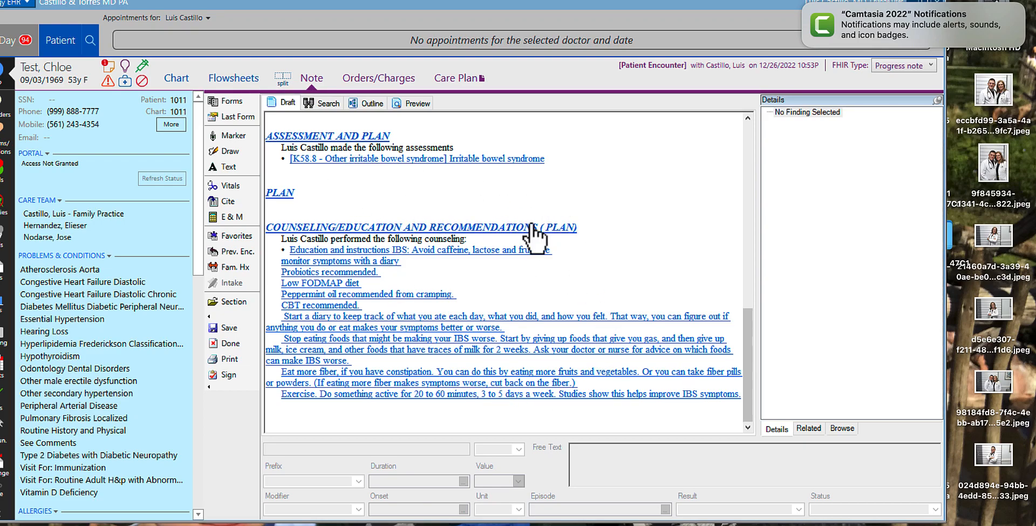
Open the medical assistant form meant for every patient and search all findings for "headache".
{"action": "left_click", "coordinate": [234, 101]}
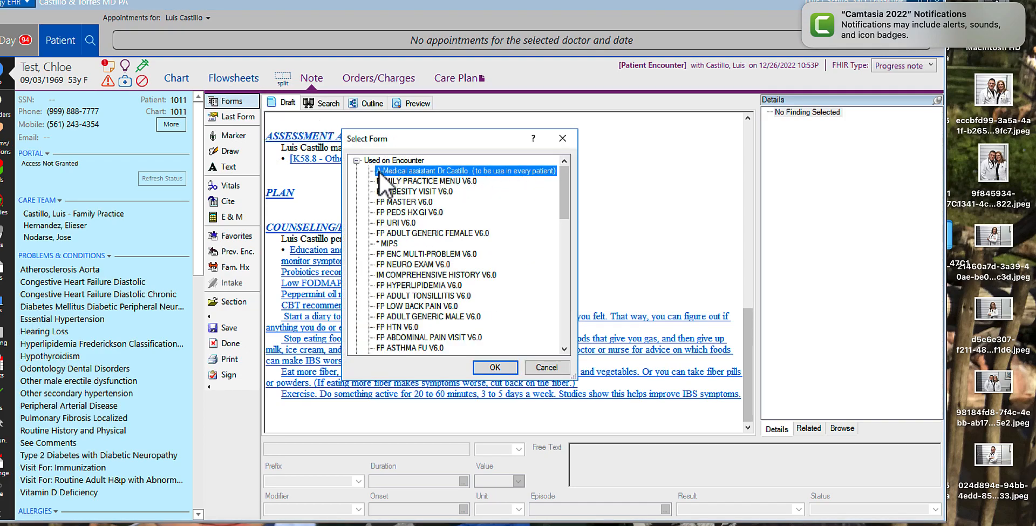
{"action": "left_click", "coordinate": [497, 369]}
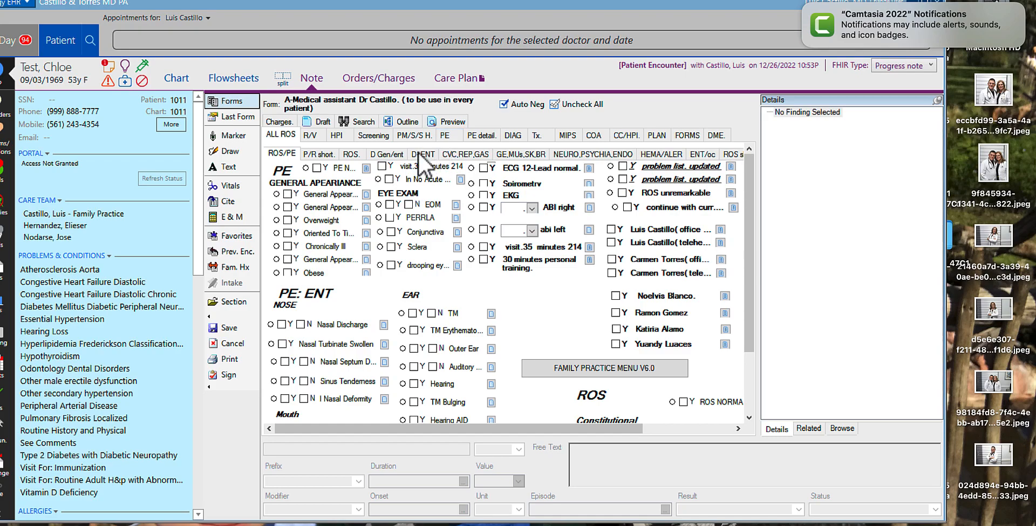
{"action": "left_click", "coordinate": [364, 122]}
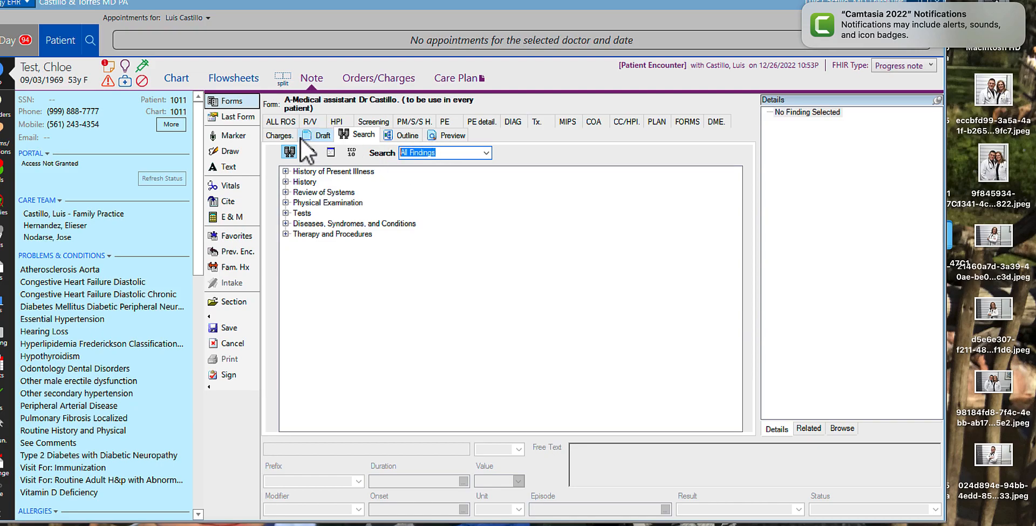
{"action": "type", "text": "headache"}
{"action": "key", "text": "Return"}
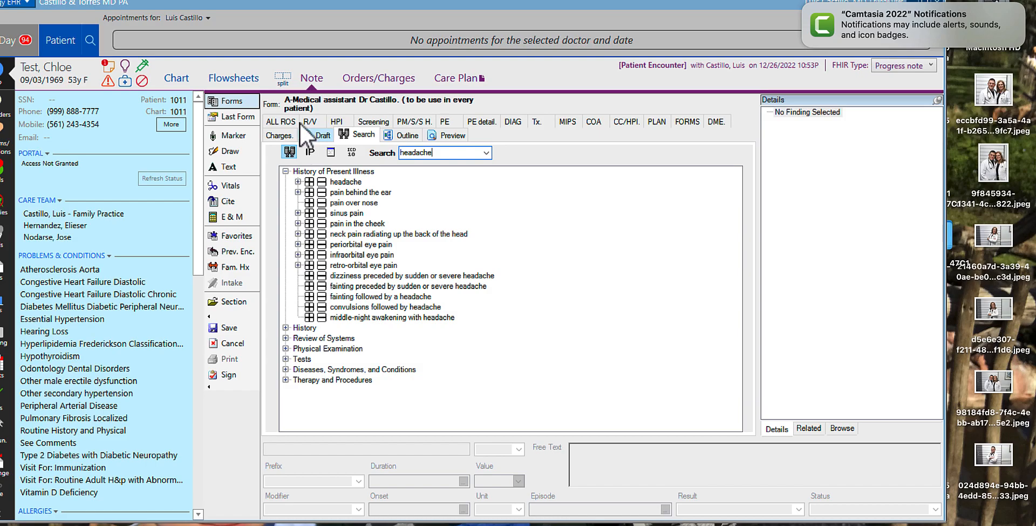
Mark headache as positive under History of Present Illness, with location "one entire side" and quality "steady".
{"action": "left_click", "coordinate": [309, 183]}
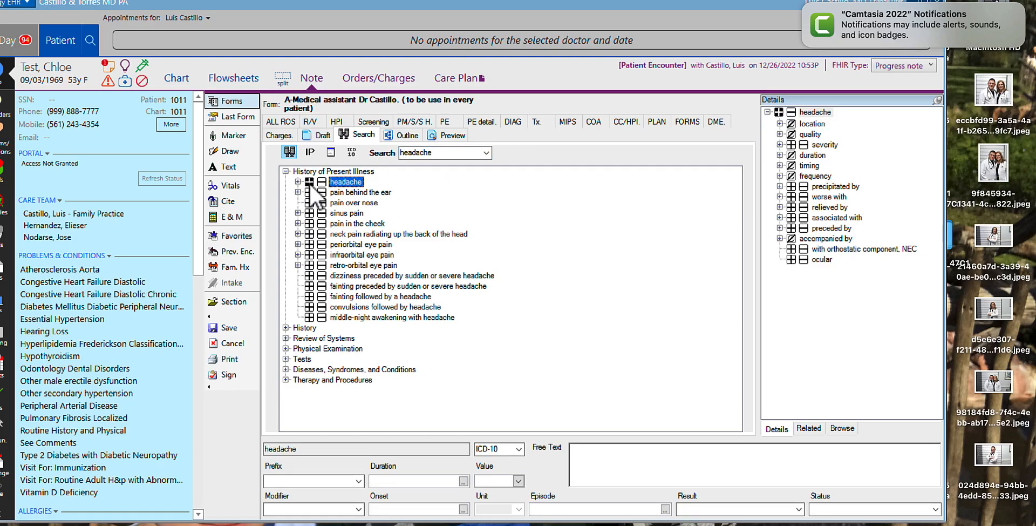
{"action": "left_click", "coordinate": [780, 125]}
{"action": "left_click", "coordinate": [804, 135]}
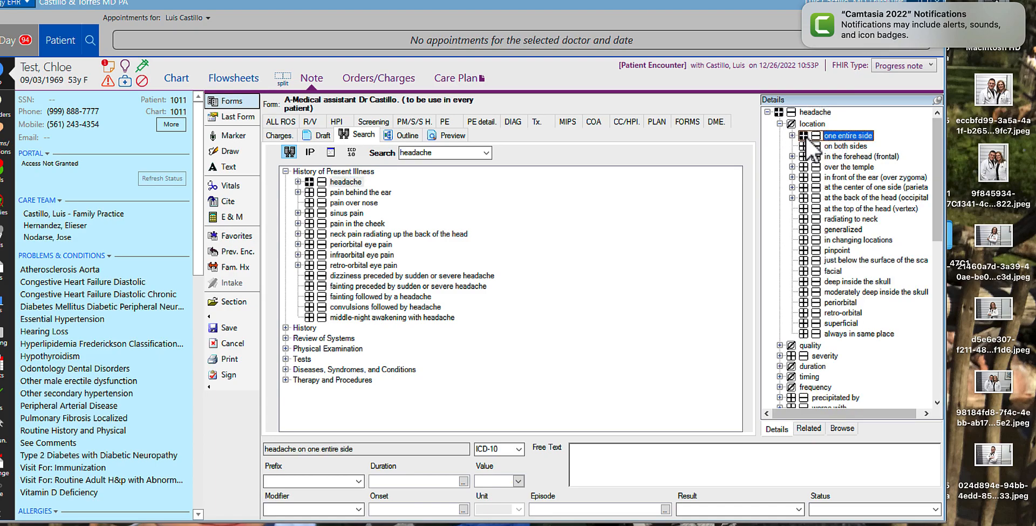
{"action": "left_click", "coordinate": [780, 345]}
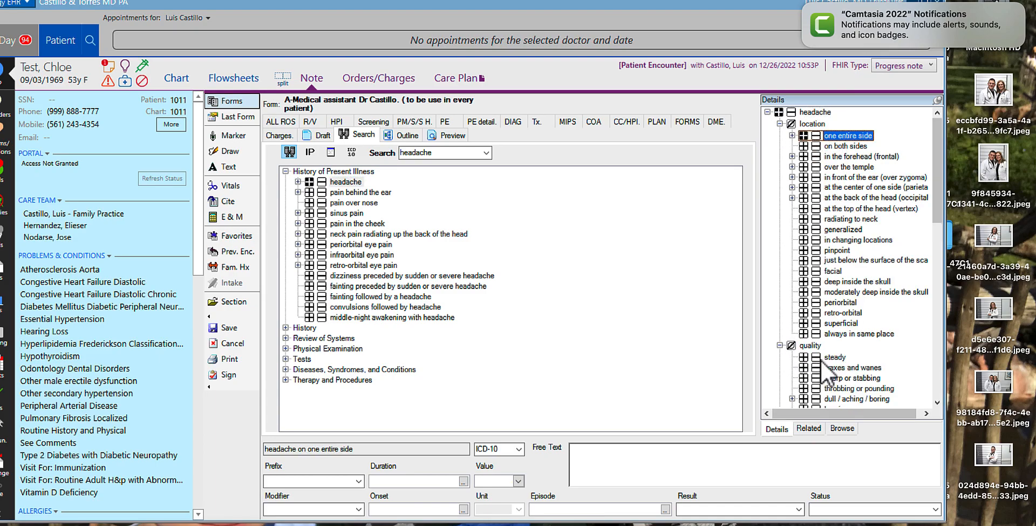
{"action": "left_click", "coordinate": [804, 358]}
Mark the headache severity findings distressing, mild, horrible and severe as positive.
{"action": "scroll", "coordinate": [849, 301], "scroll_direction": "down", "scroll_amount": 3}
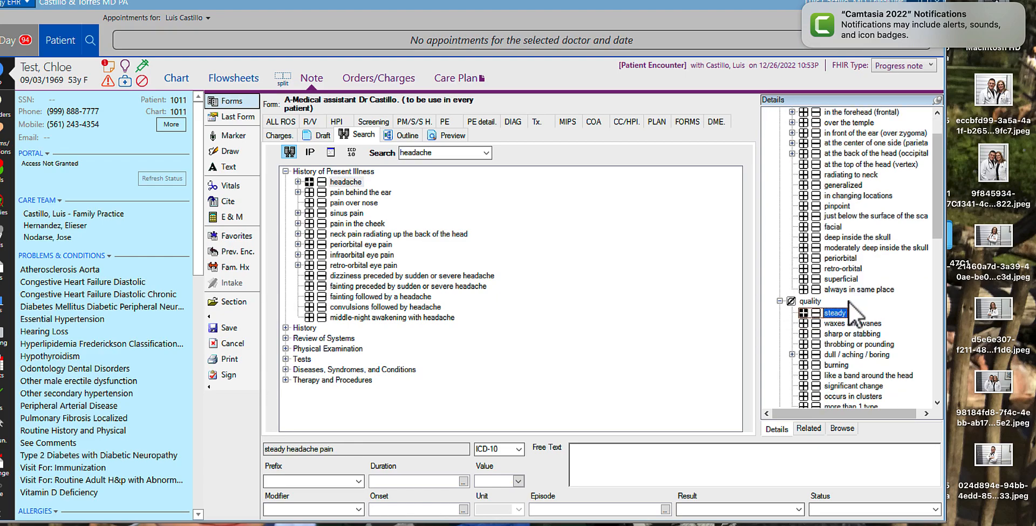
{"action": "scroll", "coordinate": [849, 298], "scroll_direction": "down", "scroll_amount": 6}
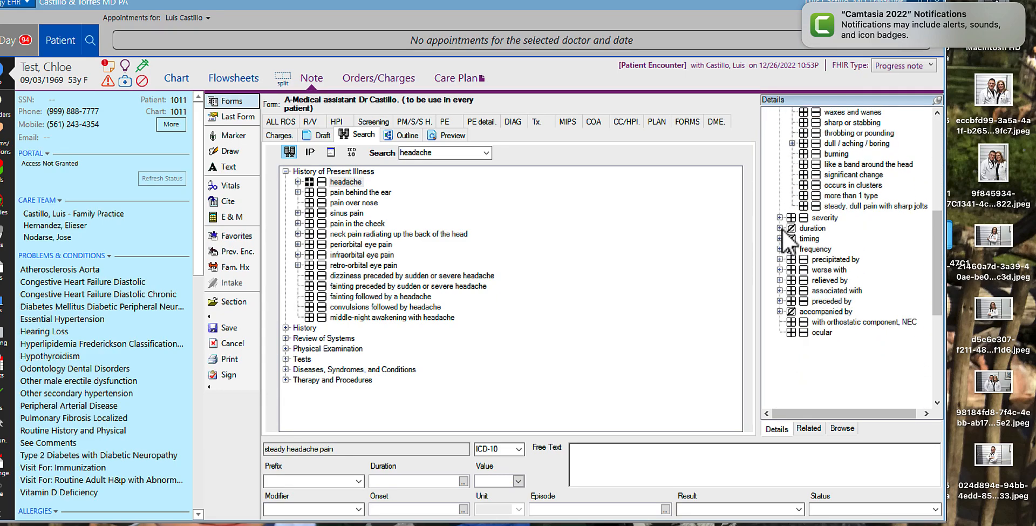
{"action": "left_click", "coordinate": [780, 218]}
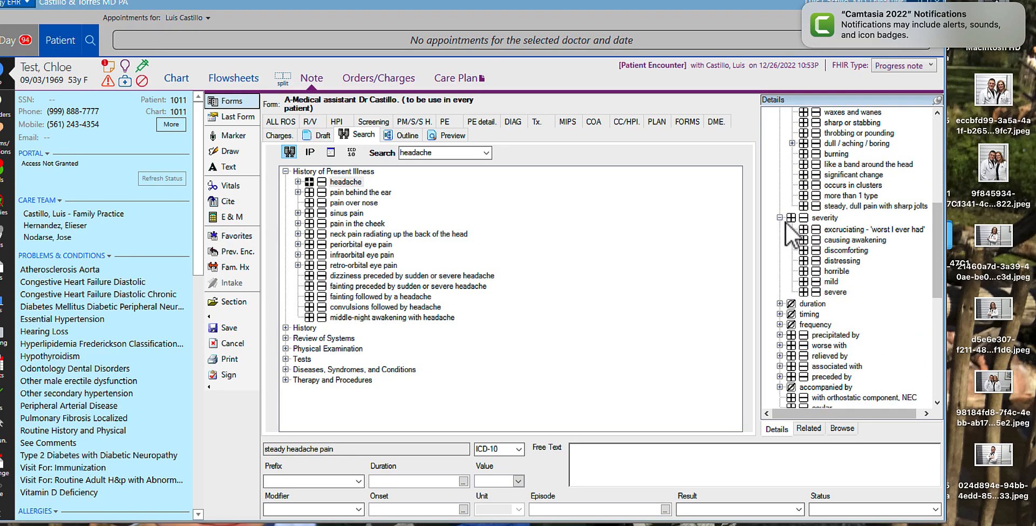
{"action": "left_click", "coordinate": [804, 261]}
{"action": "left_click", "coordinate": [808, 281]}
{"action": "left_click", "coordinate": [808, 271]}
{"action": "left_click", "coordinate": [807, 292]}
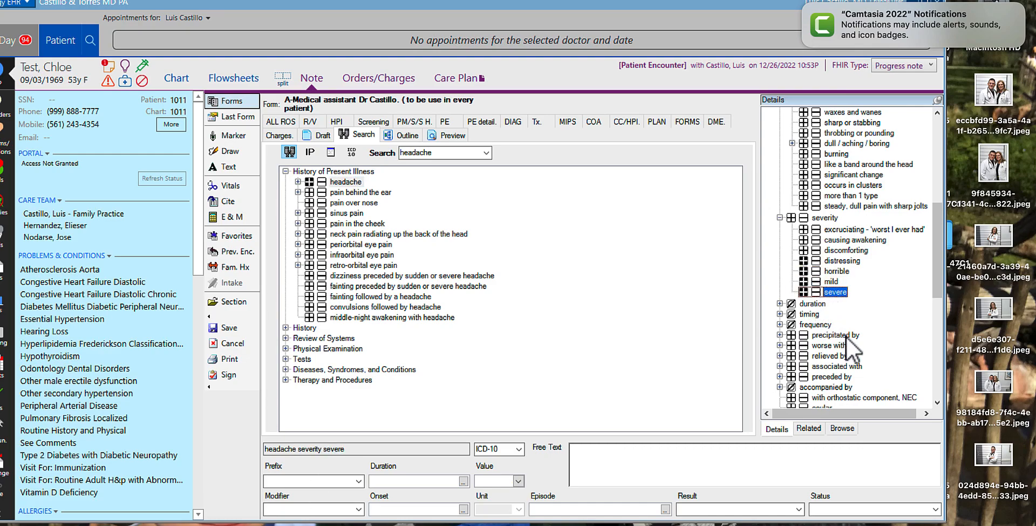
Expand the History and Review of Systems findings and mark headache as positive under Review of Systems.
{"action": "scroll", "coordinate": [847, 335], "scroll_direction": "down", "scroll_amount": 3}
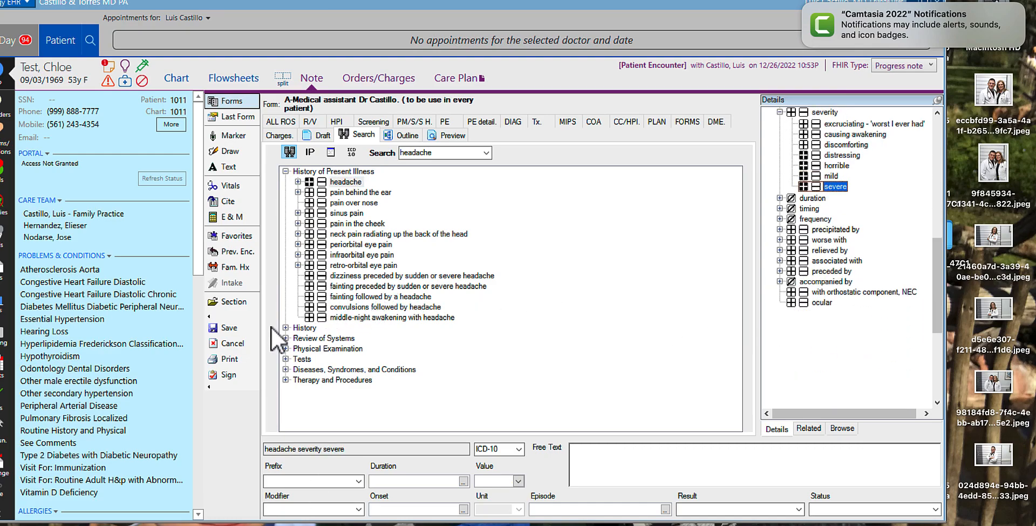
{"action": "left_click", "coordinate": [286, 329]}
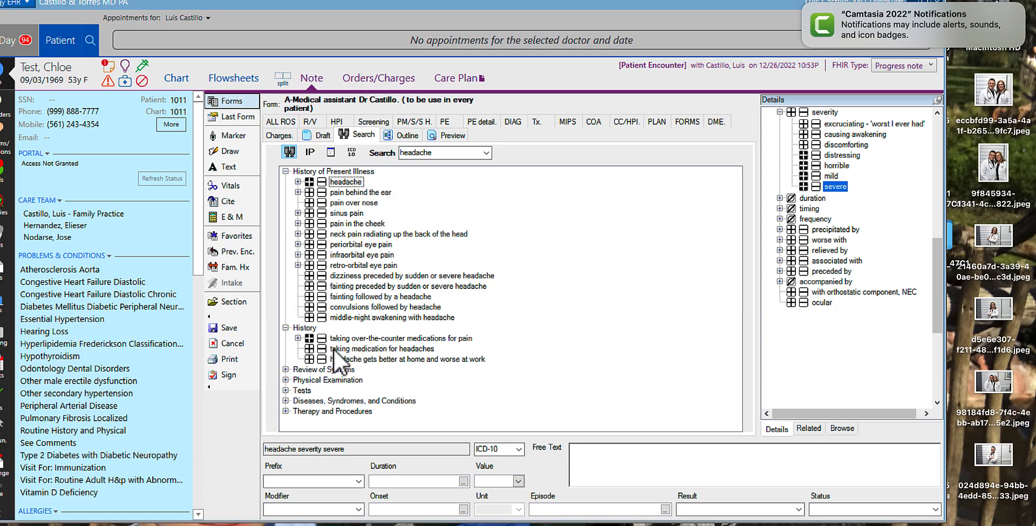
{"action": "left_click", "coordinate": [286, 369]}
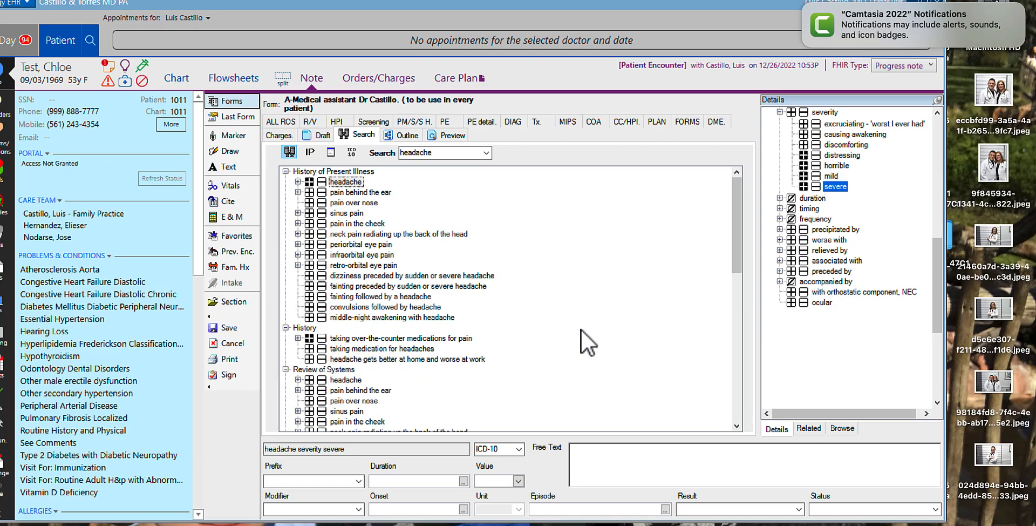
{"action": "scroll", "coordinate": [582, 330], "scroll_direction": "down", "scroll_amount": 3}
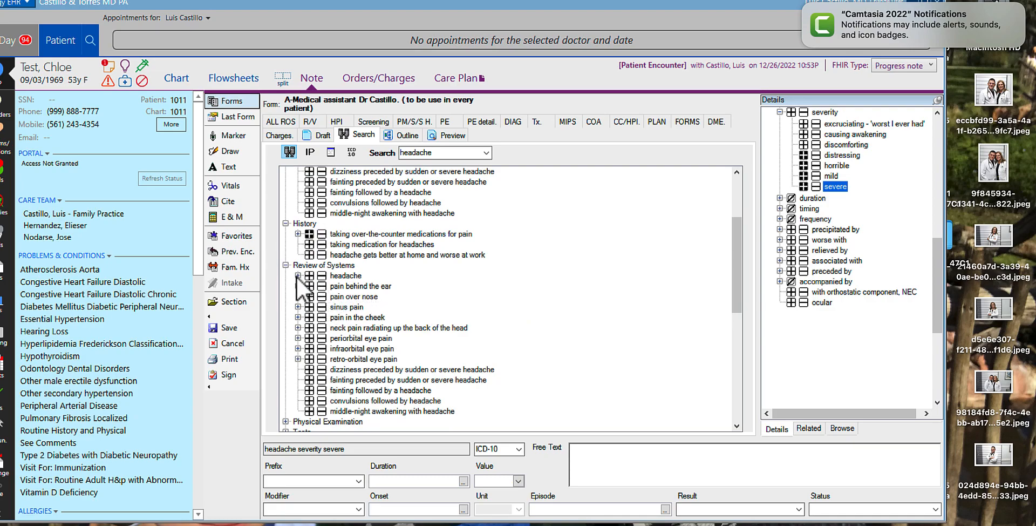
{"action": "left_click", "coordinate": [297, 276]}
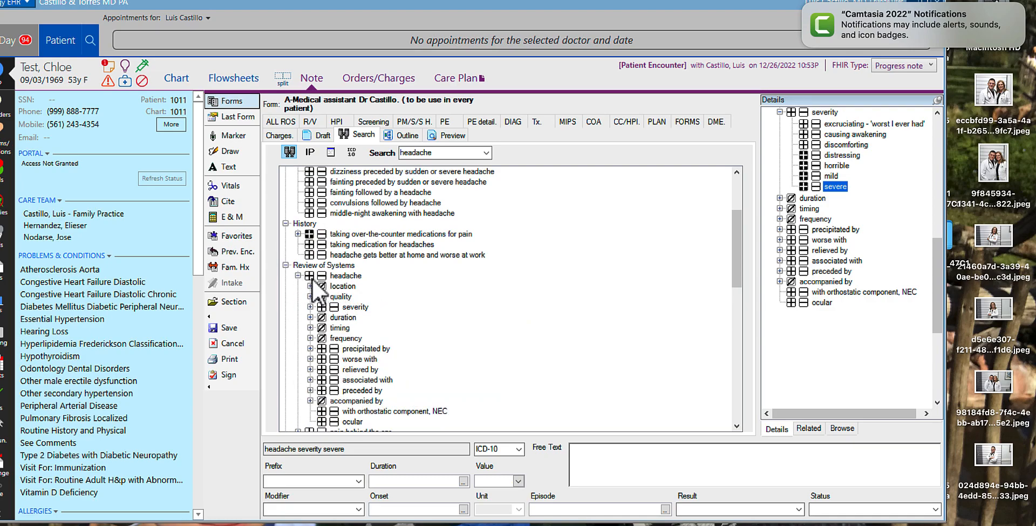
{"action": "left_click", "coordinate": [310, 276]}
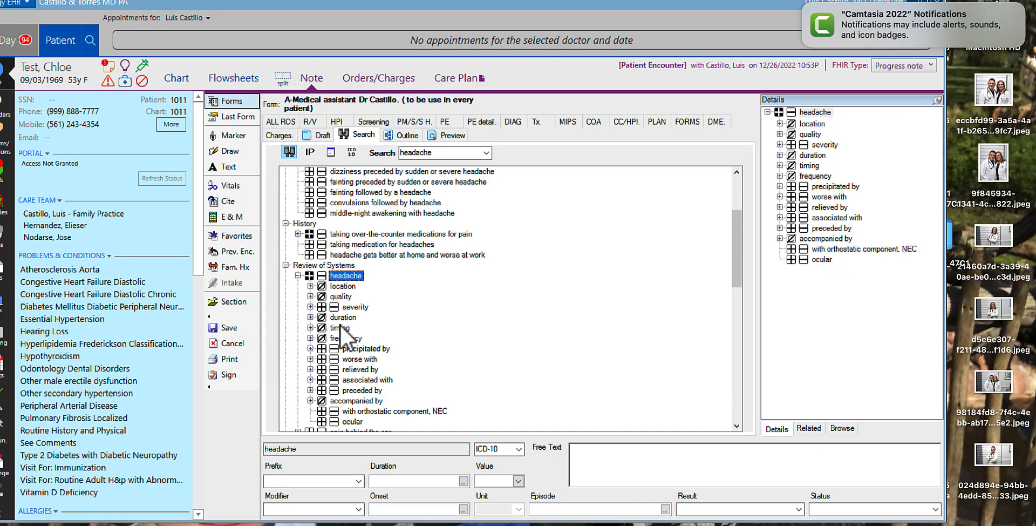
Under Review of Systems, mark sinus pain as positive and pain in the cheek as negative.
{"action": "scroll", "coordinate": [428, 321], "scroll_direction": "down", "scroll_amount": 3}
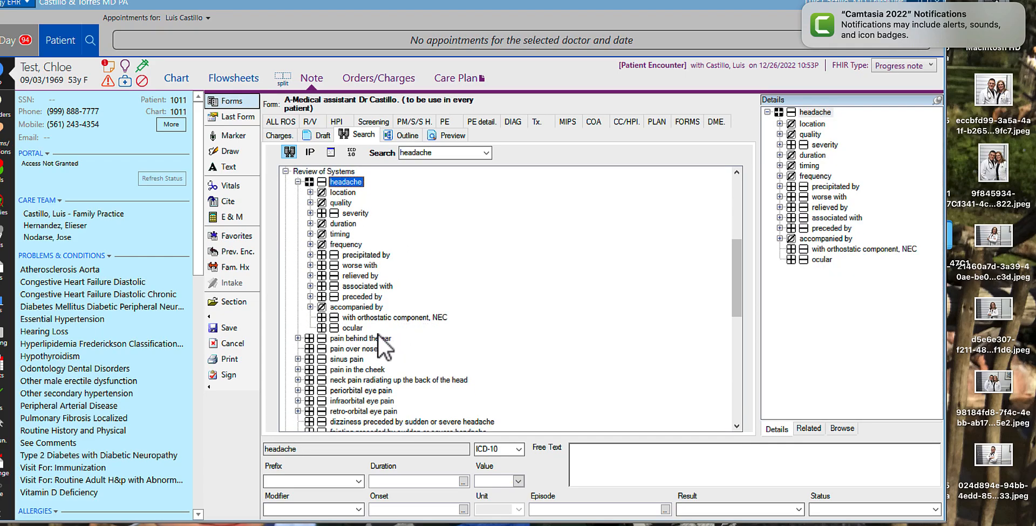
{"action": "left_click", "coordinate": [308, 359]}
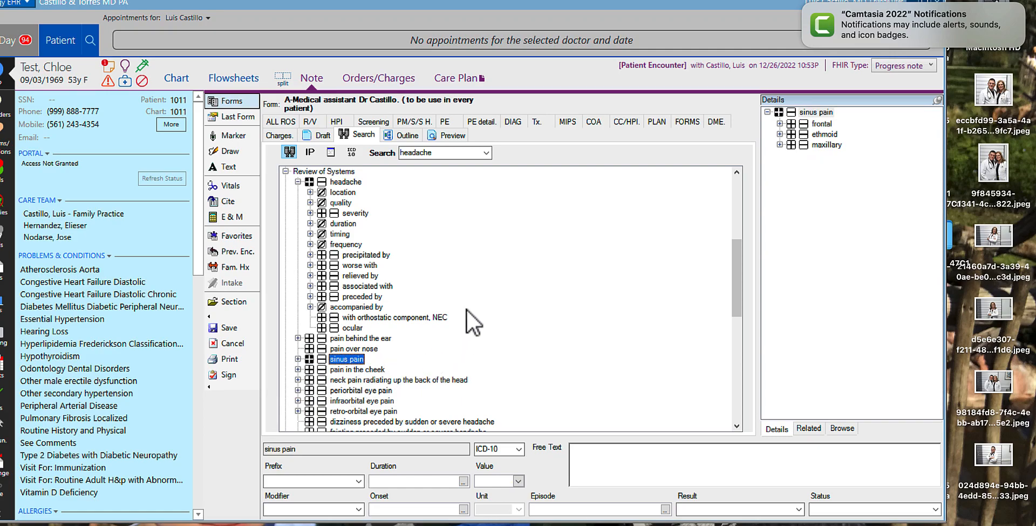
{"action": "scroll", "coordinate": [467, 311], "scroll_direction": "down", "scroll_amount": 2}
{"action": "left_click", "coordinate": [324, 320]}
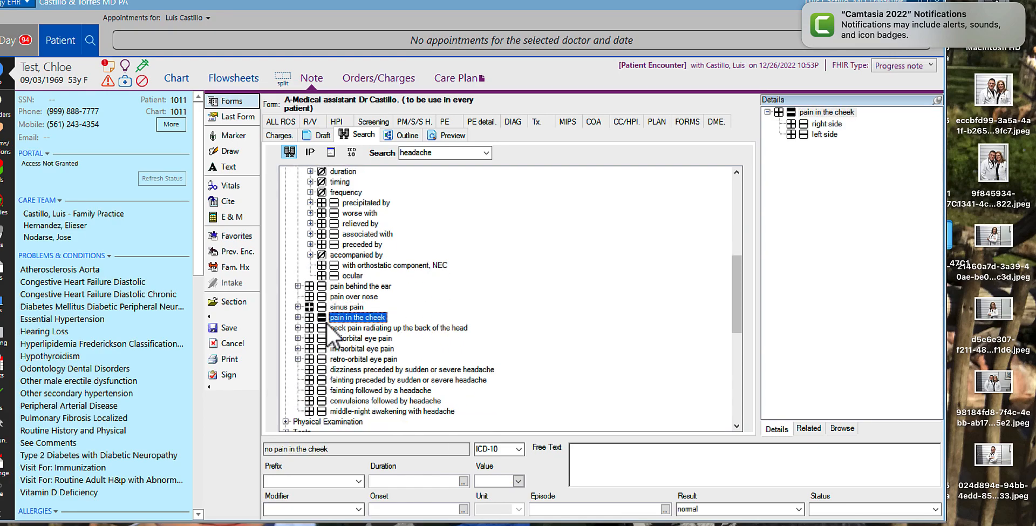
Under Physical Examination, expand the Headaches findings and mark "No headaches at all" as negative.
{"action": "scroll", "coordinate": [369, 333], "scroll_direction": "down", "scroll_amount": 4}
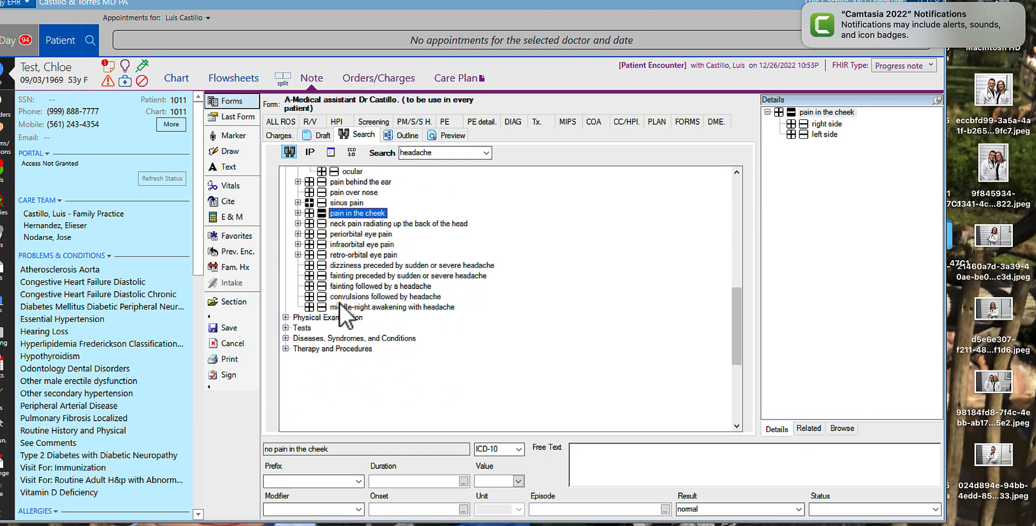
{"action": "left_click", "coordinate": [286, 319]}
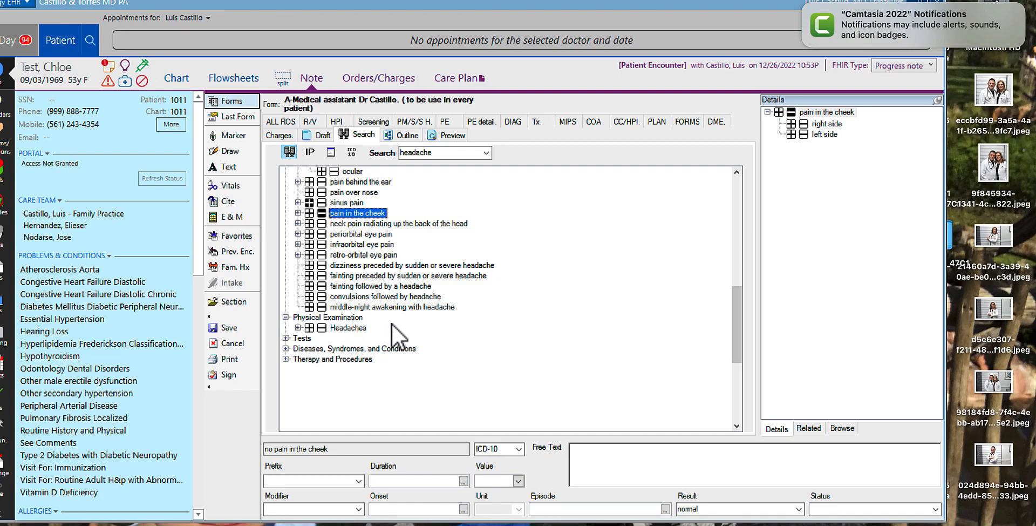
{"action": "scroll", "coordinate": [475, 307], "scroll_direction": "down", "scroll_amount": 3}
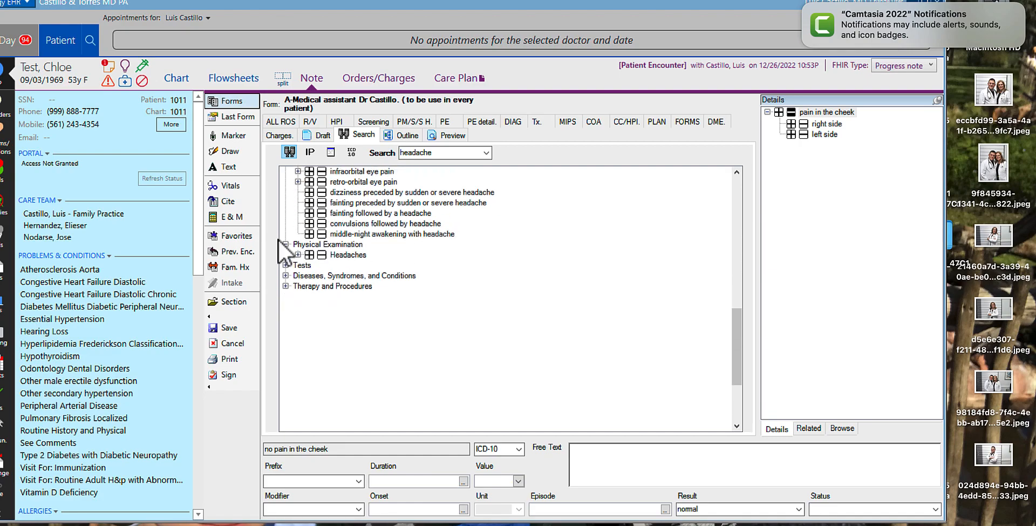
{"action": "left_click", "coordinate": [298, 255]}
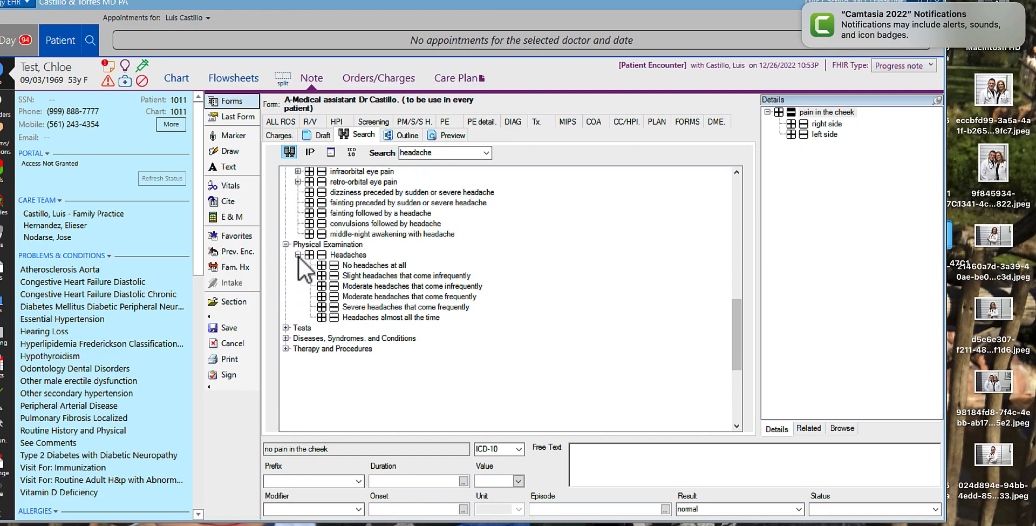
{"action": "left_click", "coordinate": [332, 268]}
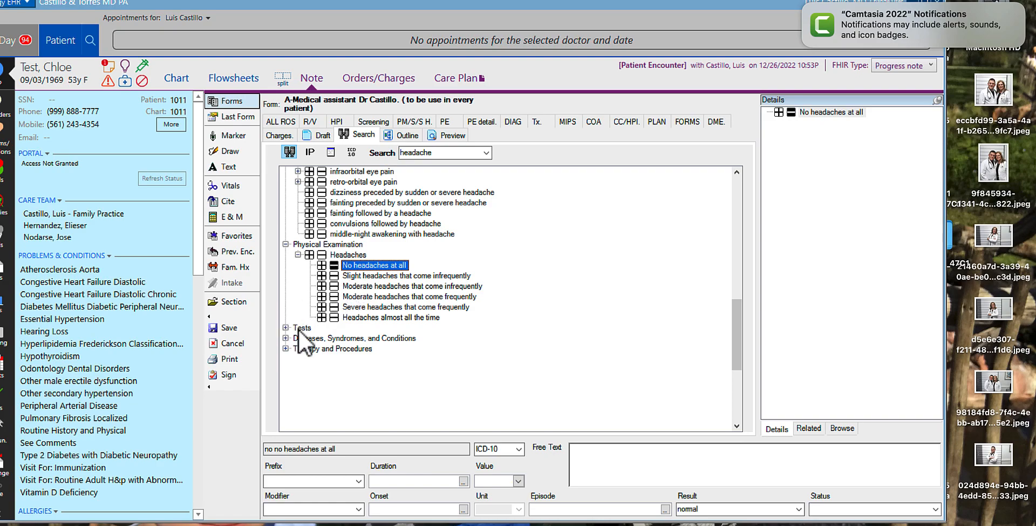
Expand the Tests and the Diseases, Syndromes, and Conditions findings and mark HEADACHE SYNDROMES as positive.
{"action": "left_click", "coordinate": [286, 327]}
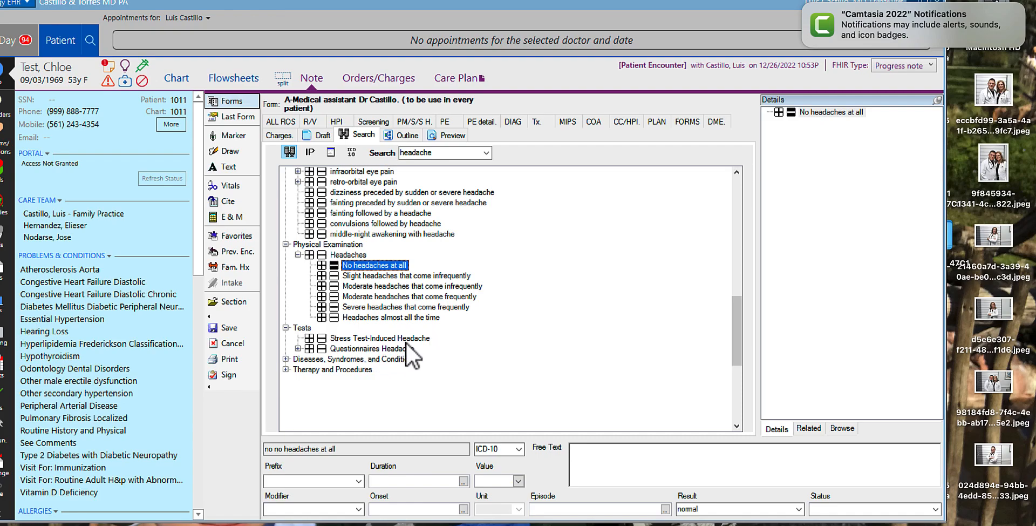
{"action": "left_click", "coordinate": [286, 359]}
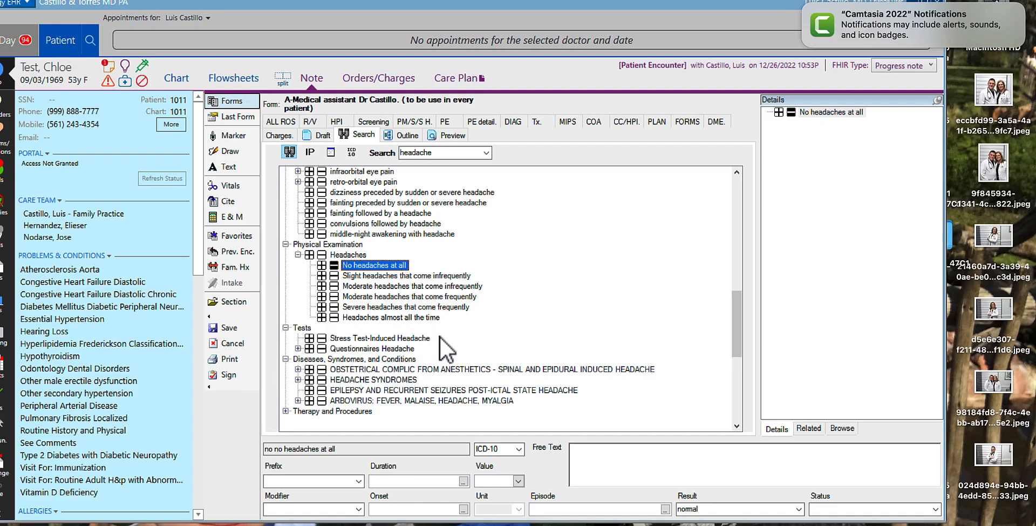
{"action": "scroll", "coordinate": [543, 324], "scroll_direction": "down", "scroll_amount": 2}
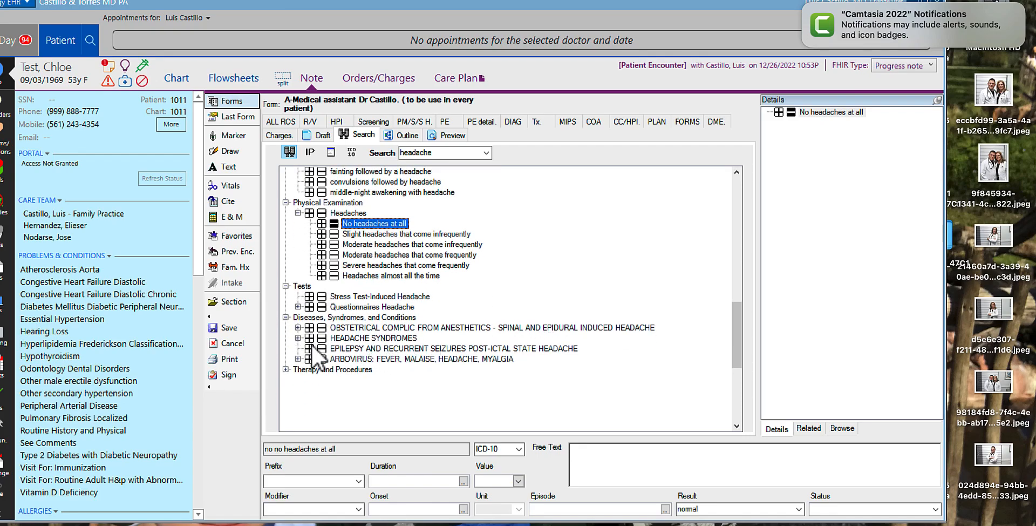
{"action": "left_click", "coordinate": [310, 341]}
{"action": "left_click", "coordinate": [297, 338]}
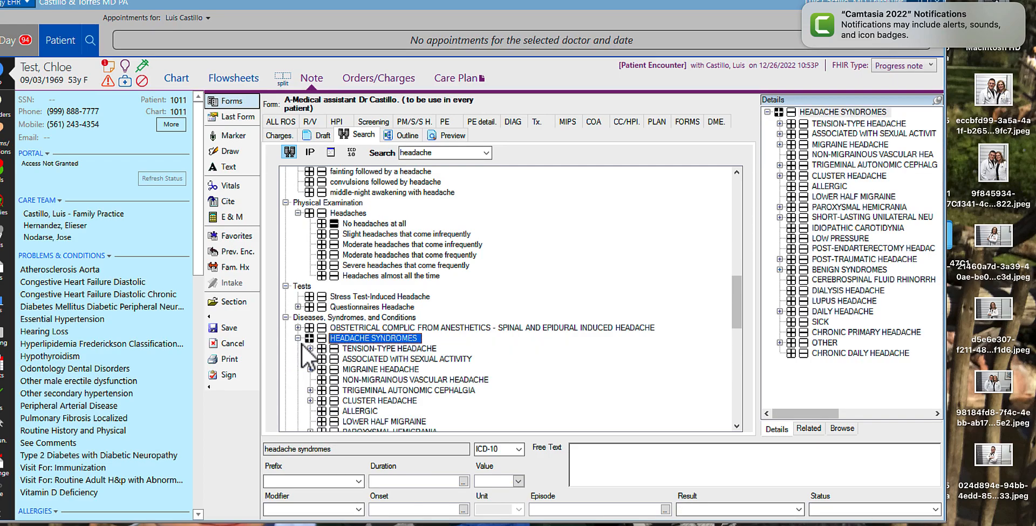
{"action": "scroll", "coordinate": [552, 324], "scroll_direction": "down", "scroll_amount": 10}
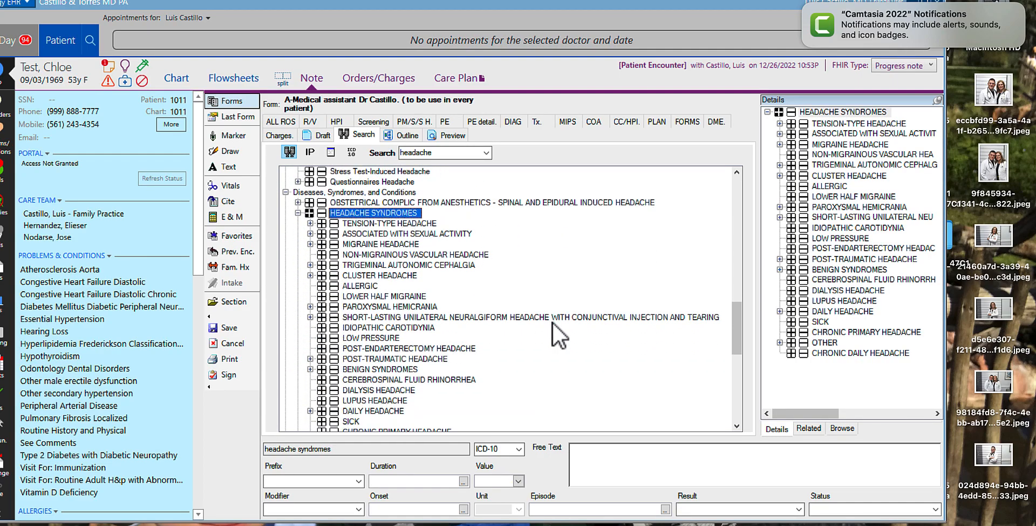
Mark Aspirin + Caffeine as positive under Therapy and Procedures and save the selected findings to the note.
{"action": "left_click", "coordinate": [286, 286]}
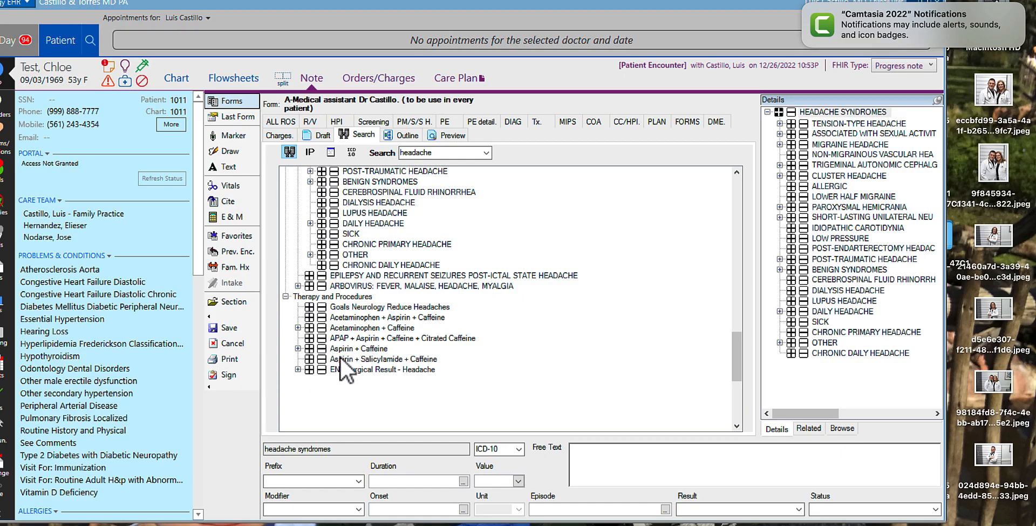
{"action": "left_click", "coordinate": [310, 348]}
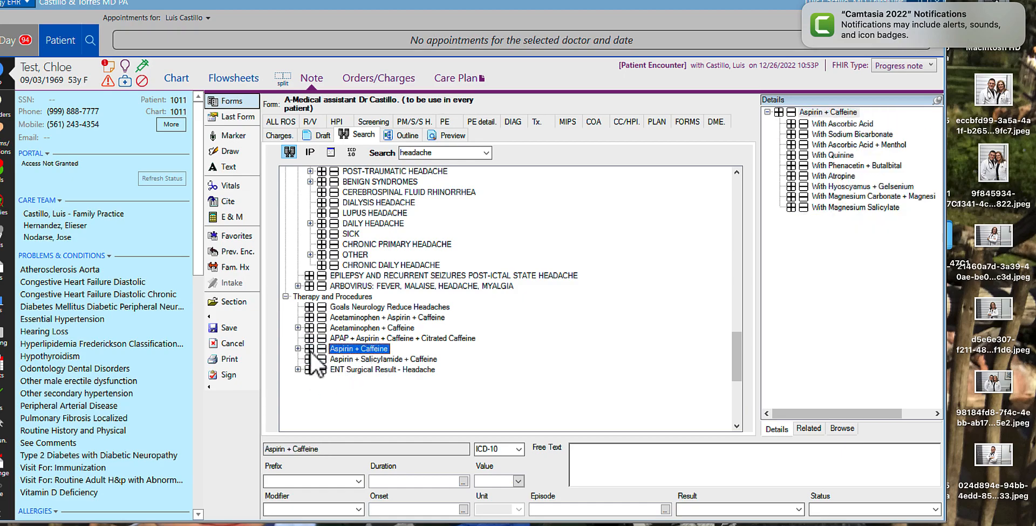
{"action": "left_click", "coordinate": [230, 328]}
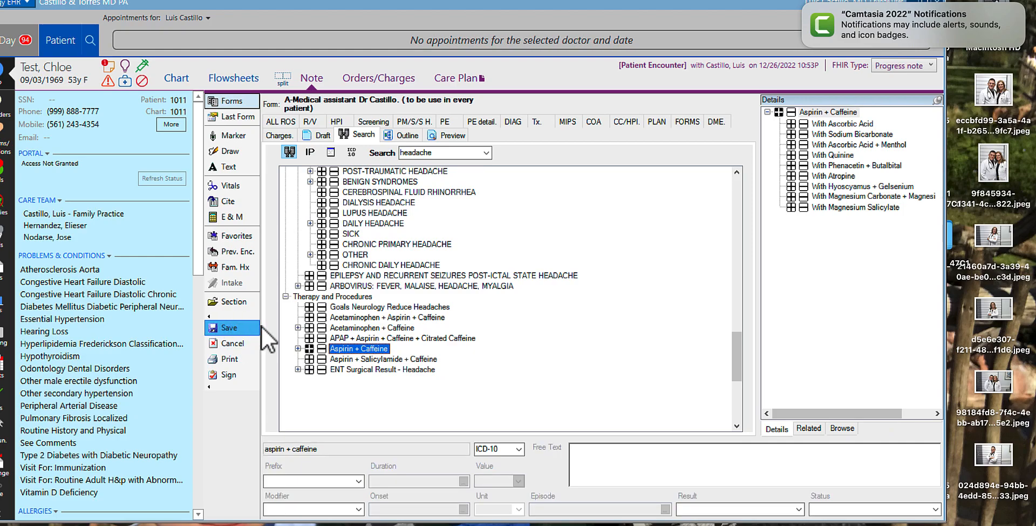
Check the draft and preview the full encounter note from the reason for visit through the counseling recommendations.
{"action": "scroll", "coordinate": [621, 291], "scroll_direction": "up", "scroll_amount": 10}
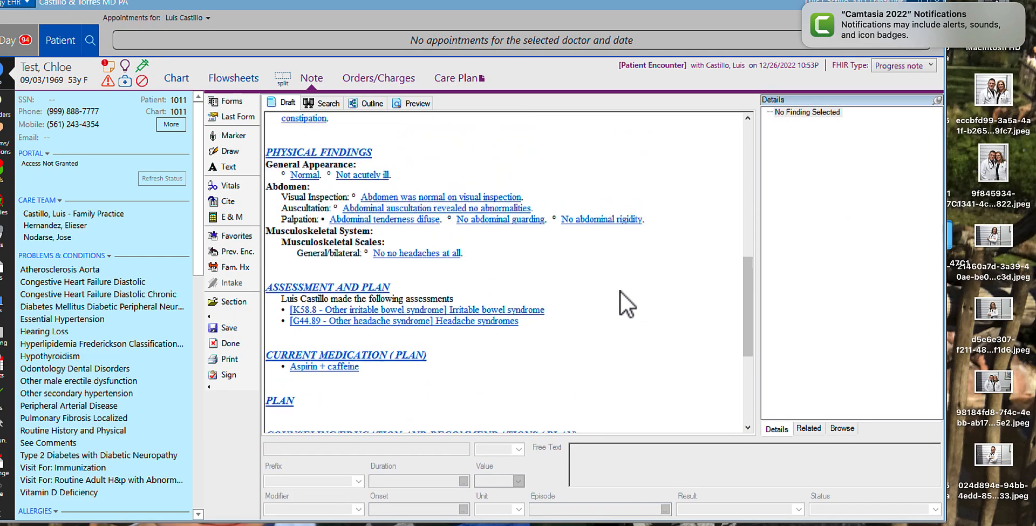
{"action": "left_click", "coordinate": [418, 103]}
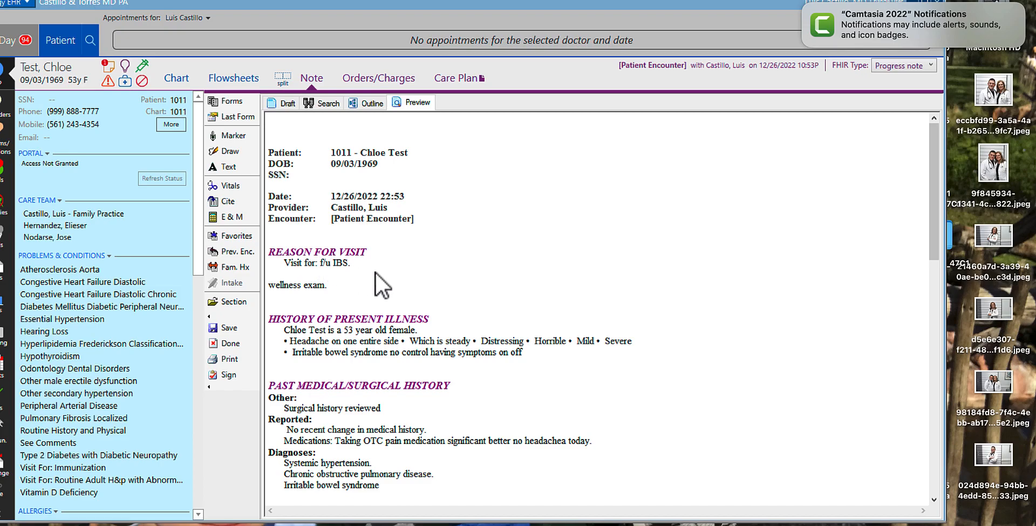
{"action": "scroll", "coordinate": [375, 271], "scroll_direction": "down", "scroll_amount": 2}
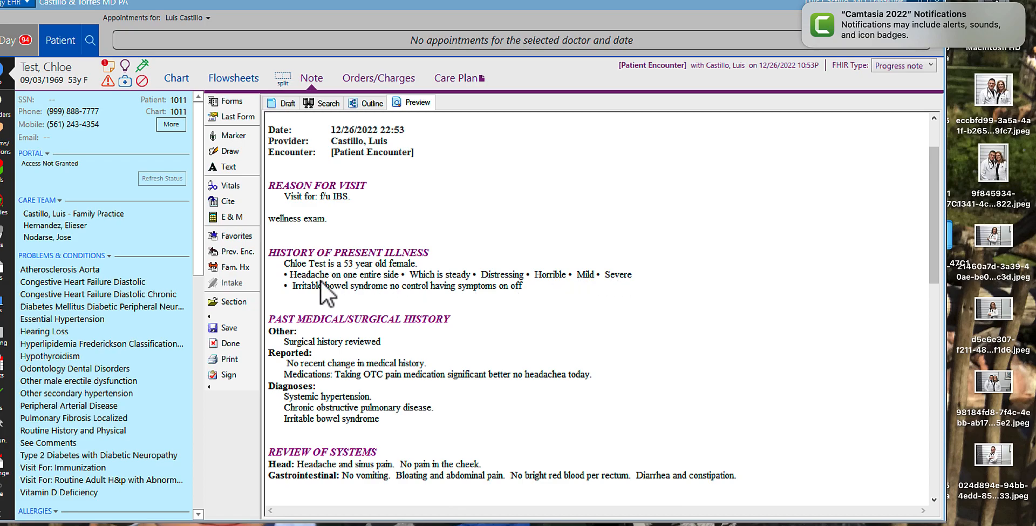
{"action": "scroll", "coordinate": [493, 303], "scroll_direction": "down", "scroll_amount": 15}
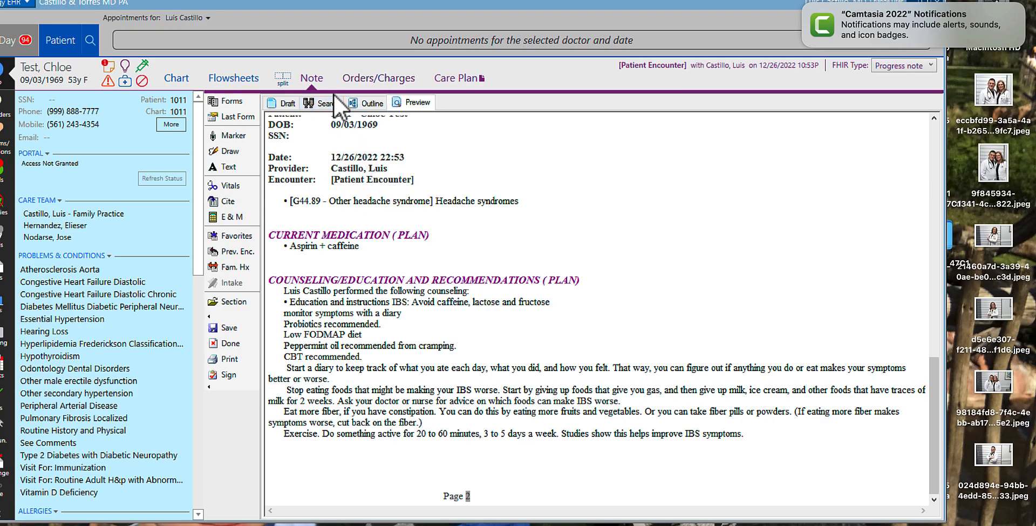
{"action": "scroll", "coordinate": [384, 177], "scroll_direction": "up", "scroll_amount": 10}
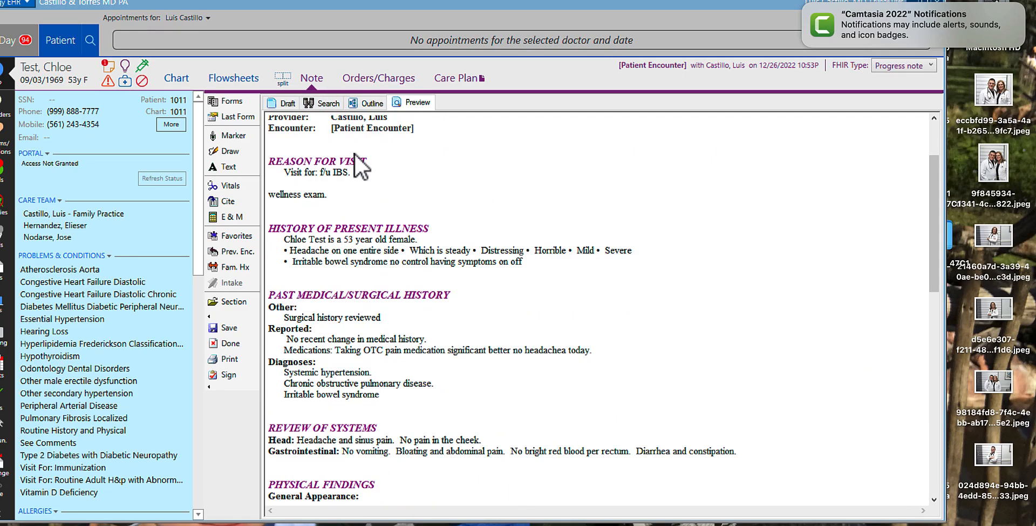
Return to the findings search and look at the ICD-10 code selection without choosing a code.
{"action": "left_click", "coordinate": [335, 105]}
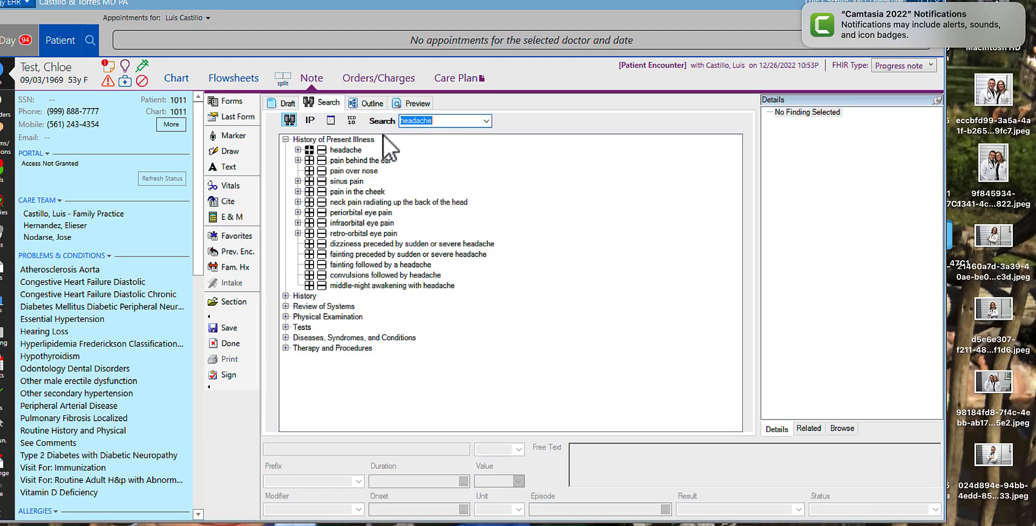
{"action": "left_click", "coordinate": [352, 120]}
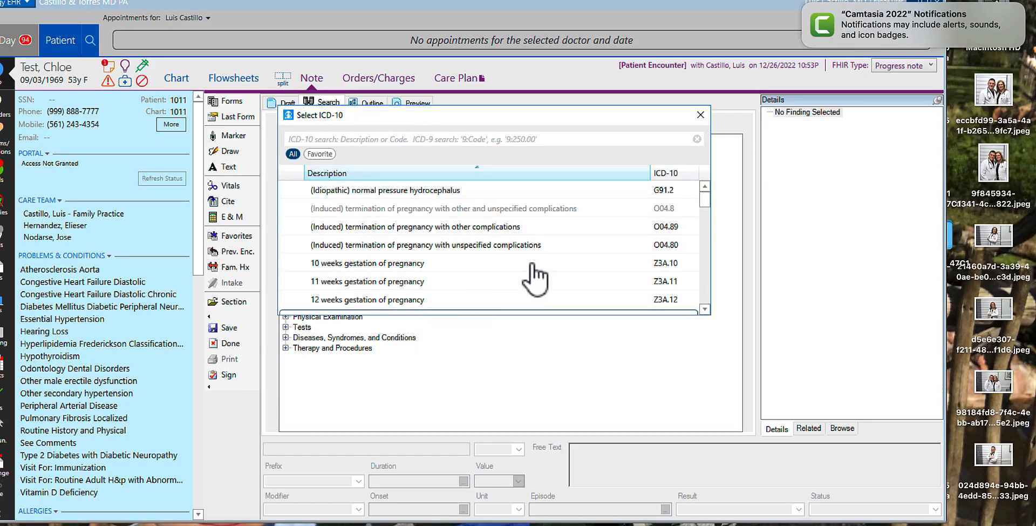
{"action": "left_click", "coordinate": [700, 116]}
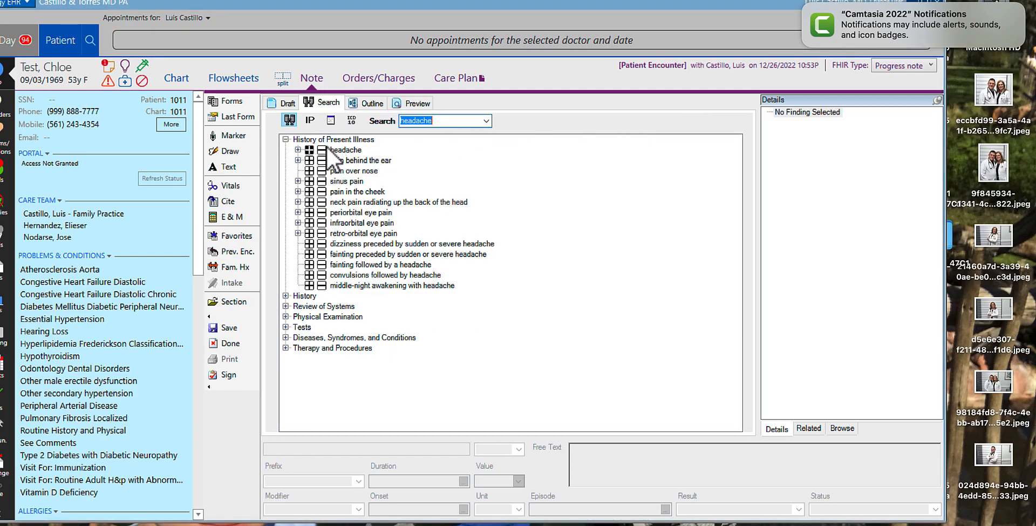
Load the provider's own "Comon symptoms." findings list.
{"action": "left_click", "coordinate": [333, 122]}
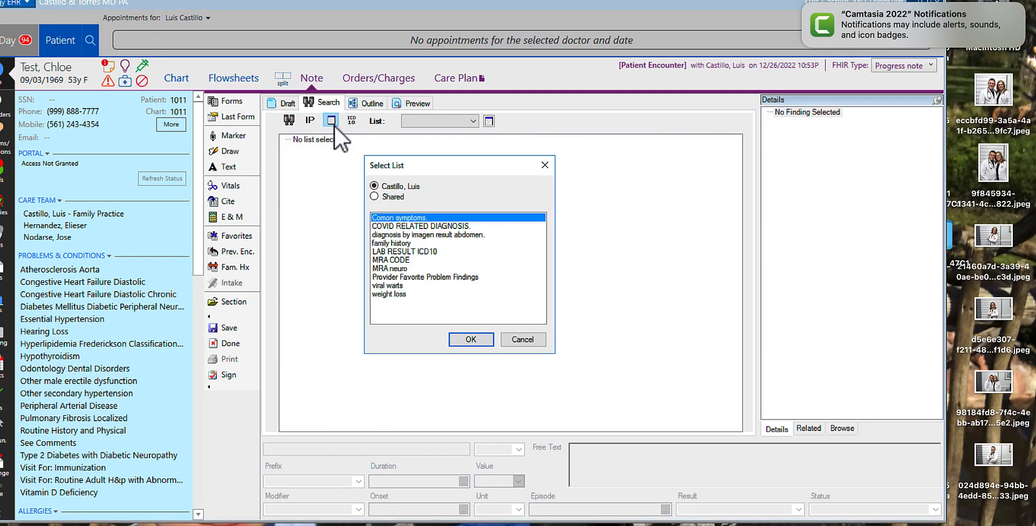
{"action": "left_click", "coordinate": [412, 189]}
{"action": "left_click", "coordinate": [478, 342]}
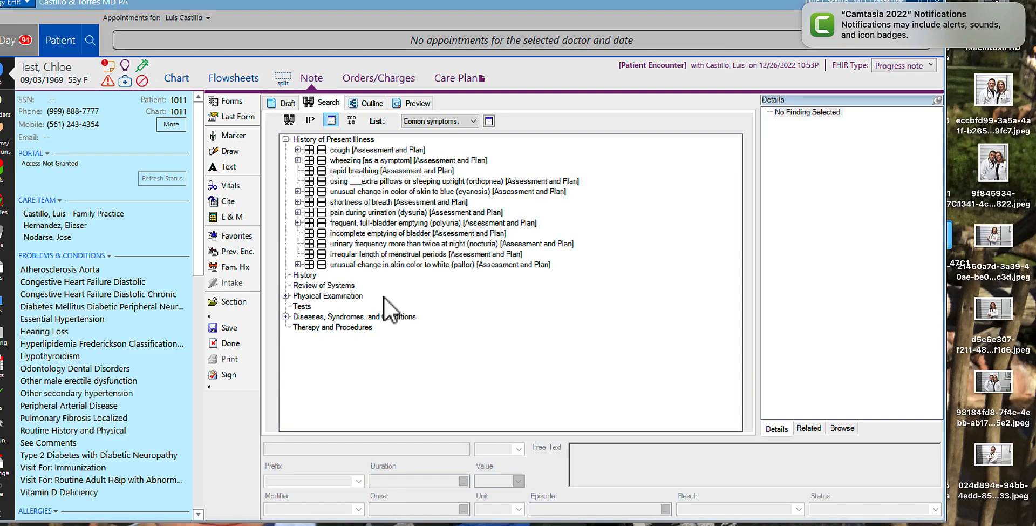
Mark EDEMA as positive under Diseases, Syndromes, and Conditions in the common symptoms list.
{"action": "left_click", "coordinate": [286, 316]}
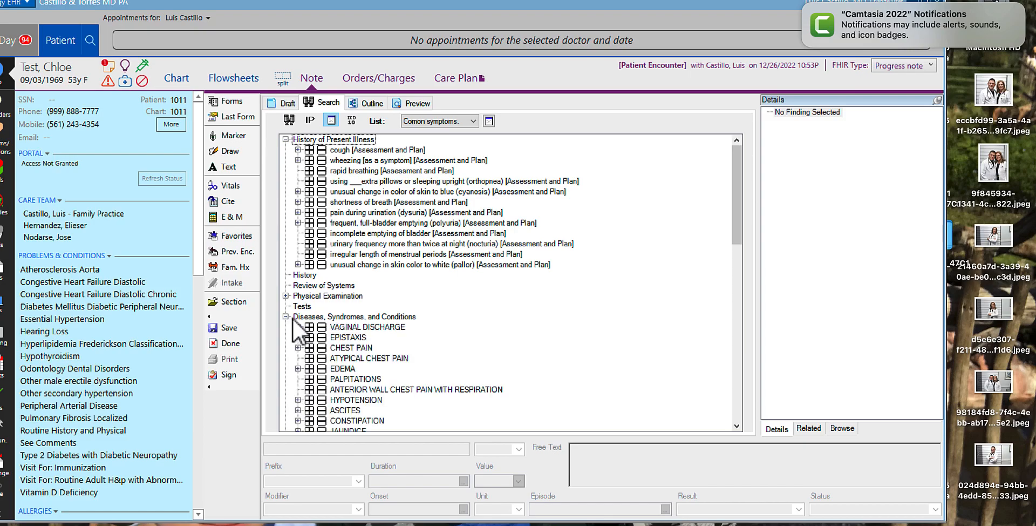
{"action": "scroll", "coordinate": [591, 319], "scroll_direction": "down", "scroll_amount": 2}
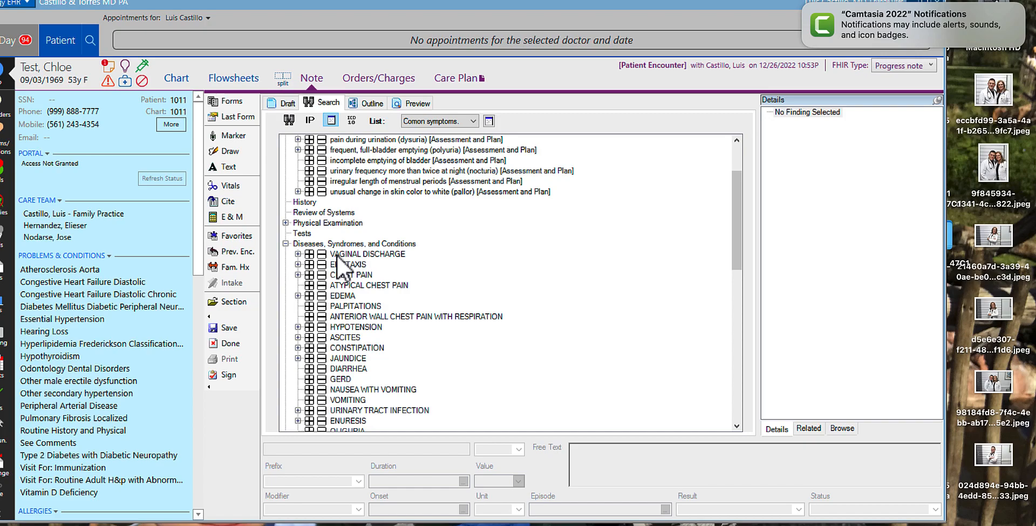
{"action": "left_click", "coordinate": [310, 297]}
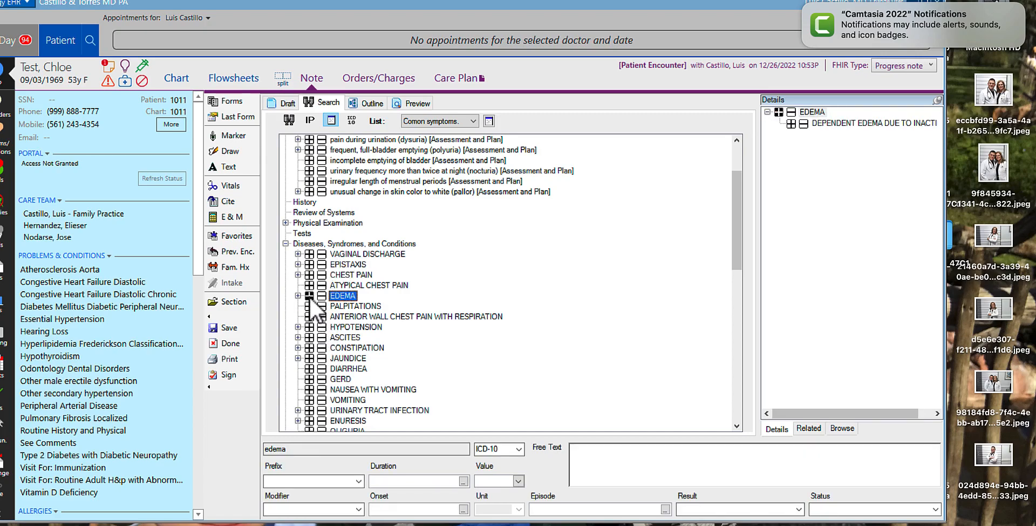
Save the note and check the Edema assessment in the draft's Assessment and Plan section.
{"action": "left_click", "coordinate": [232, 327]}
{"action": "scroll", "coordinate": [400, 299], "scroll_direction": "down", "scroll_amount": 3}
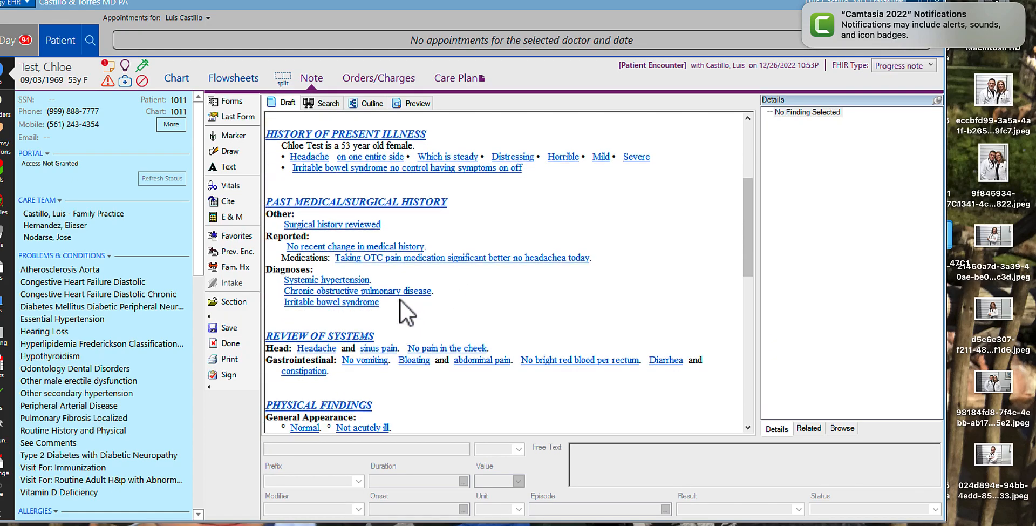
{"action": "scroll", "coordinate": [400, 299], "scroll_direction": "down", "scroll_amount": 8}
{"action": "scroll", "coordinate": [402, 298], "scroll_direction": "up", "scroll_amount": 3}
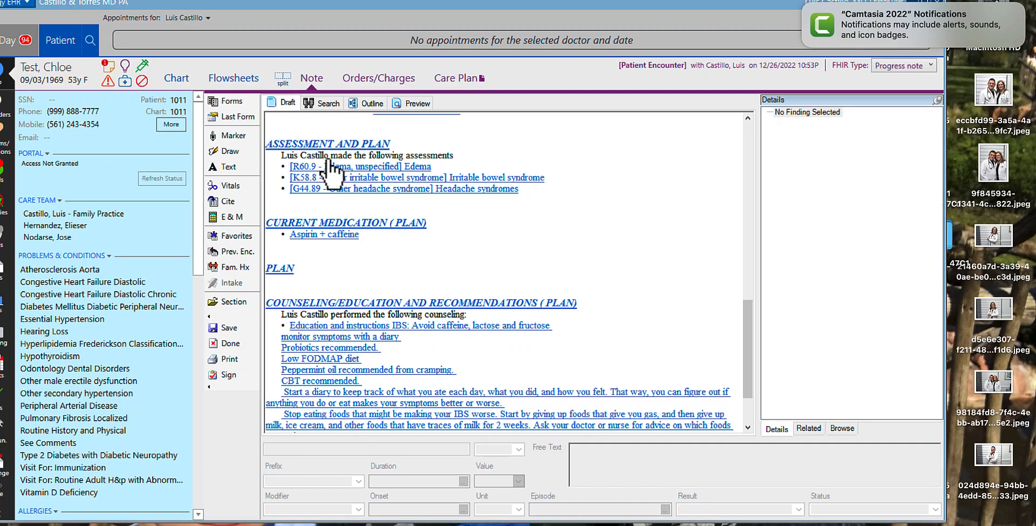
Mark ATYPICAL CHEST PAIN as positive in the common symptoms list, save the note, and check its assessments in the draft.
{"action": "left_click", "coordinate": [327, 103]}
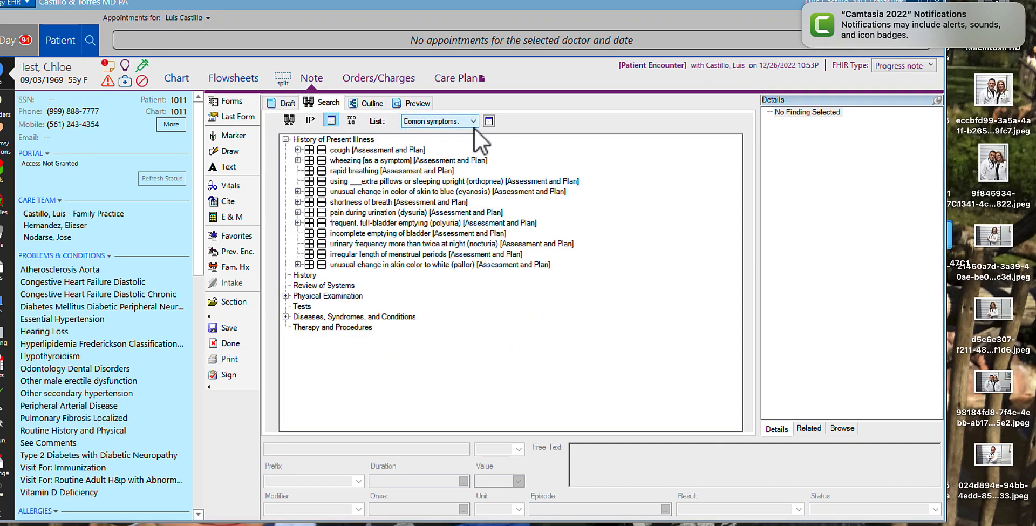
{"action": "left_click", "coordinate": [286, 317]}
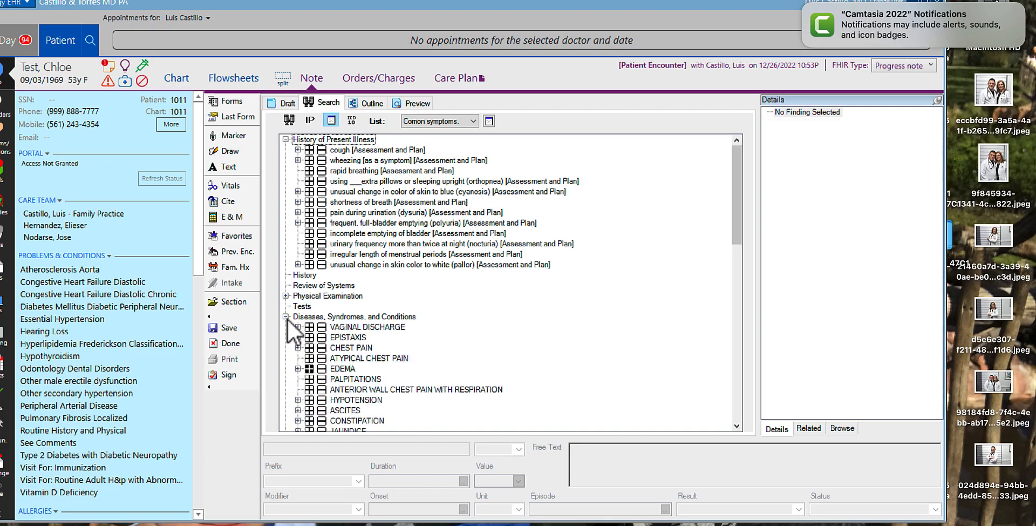
{"action": "left_click", "coordinate": [352, 358]}
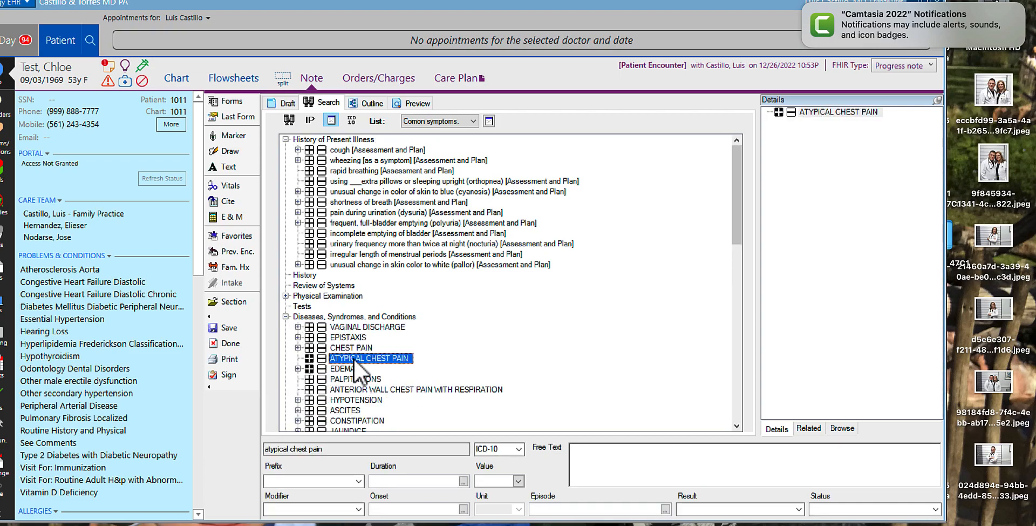
{"action": "left_click", "coordinate": [224, 330]}
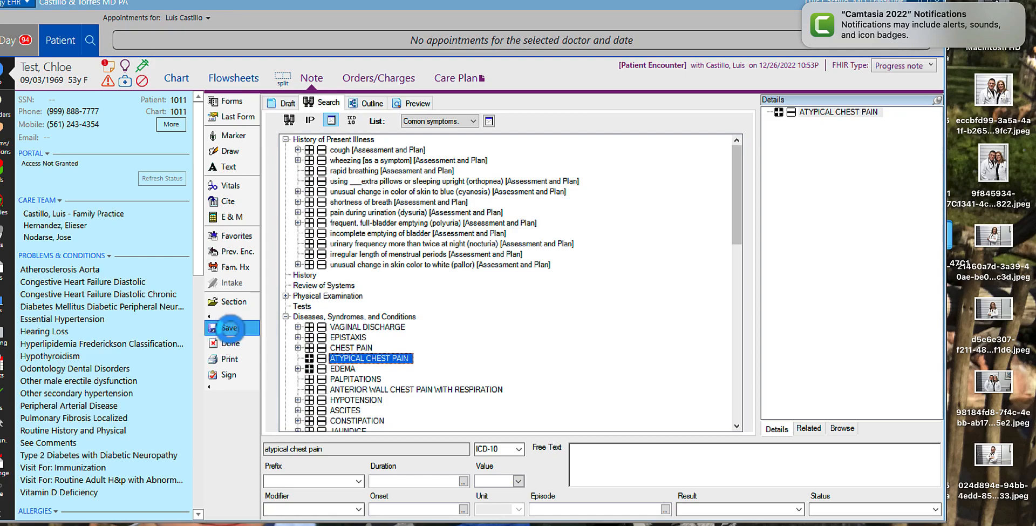
{"action": "scroll", "coordinate": [402, 304], "scroll_direction": "down", "scroll_amount": 2}
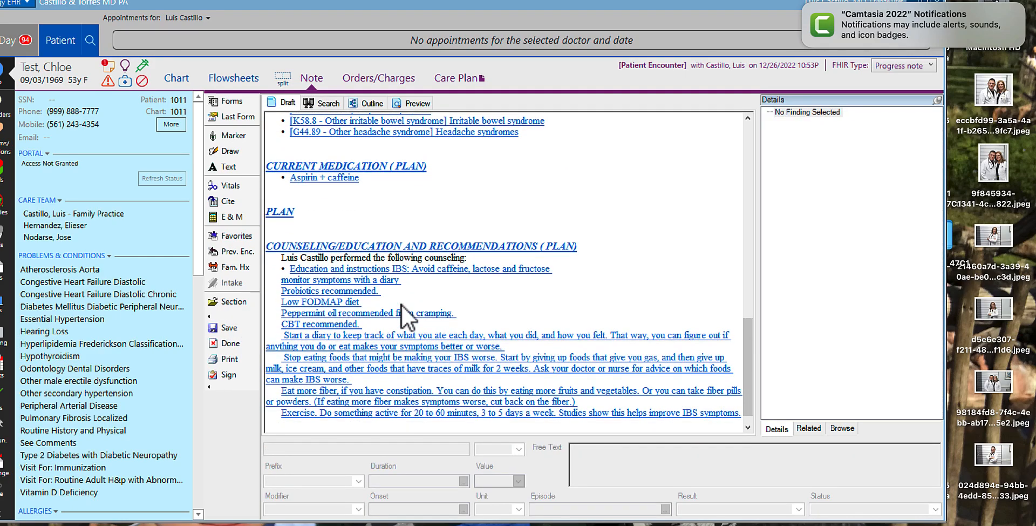
{"action": "scroll", "coordinate": [401, 304], "scroll_direction": "up", "scroll_amount": 5}
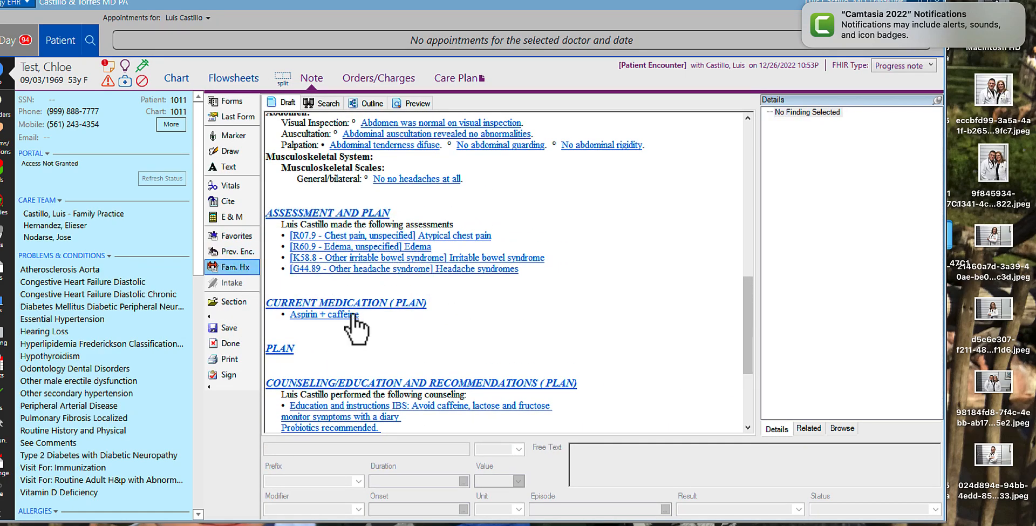
Load the provider's "diagnosis by imagen result abdomen." findings list and mark HEPATOBILIARY DISORDERS as positive.
{"action": "left_click", "coordinate": [324, 103]}
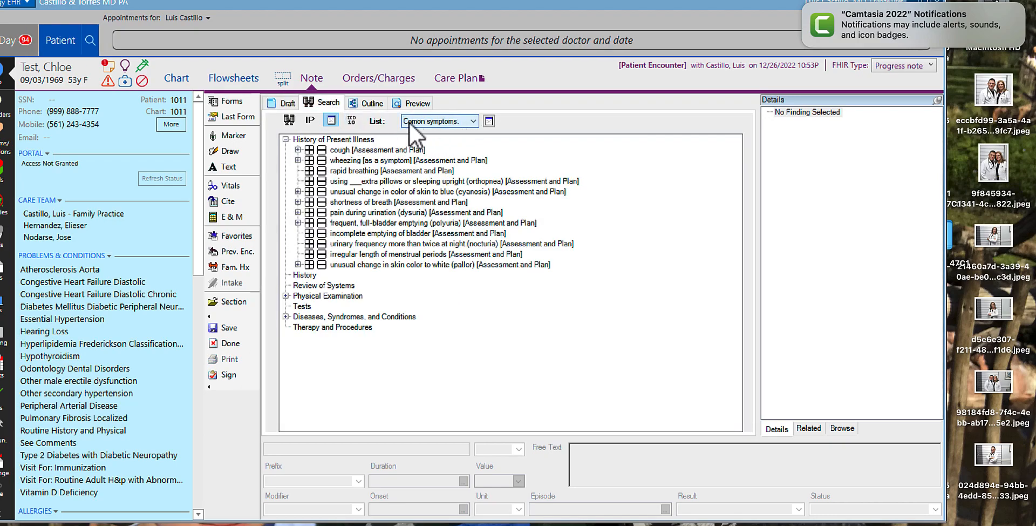
{"action": "left_click", "coordinate": [473, 122]}
{"action": "left_click", "coordinate": [487, 123]}
{"action": "left_click", "coordinate": [489, 122]}
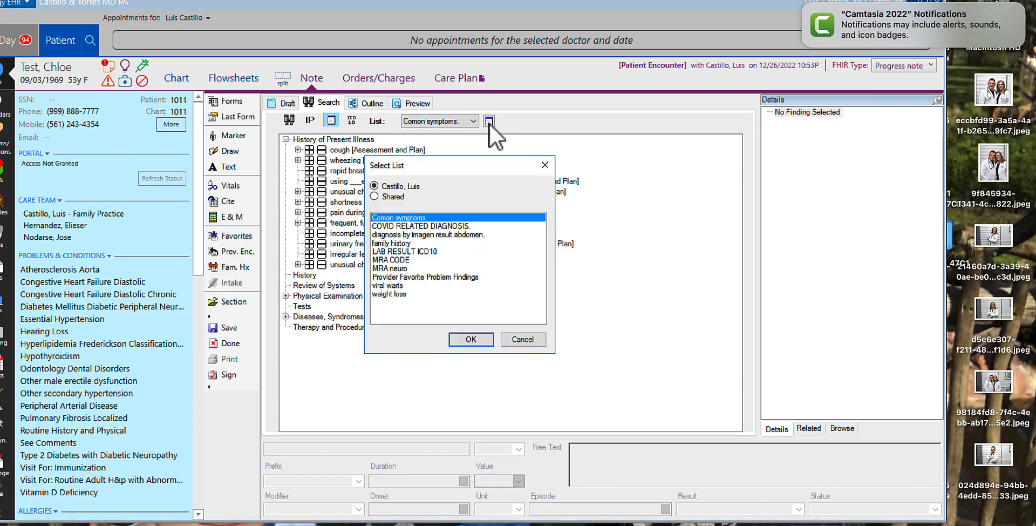
{"action": "double_click", "coordinate": [443, 237]}
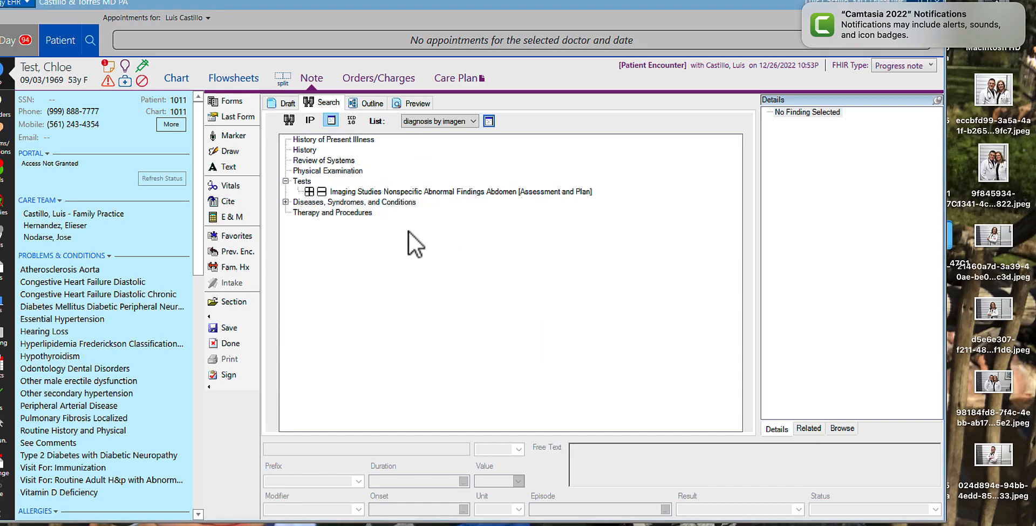
{"action": "left_click", "coordinate": [286, 202]}
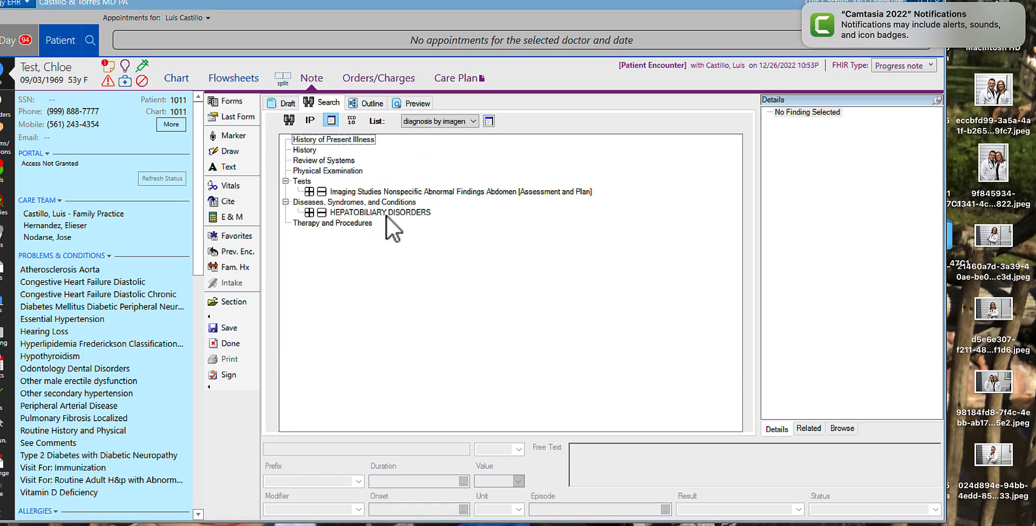
{"action": "left_click", "coordinate": [310, 214]}
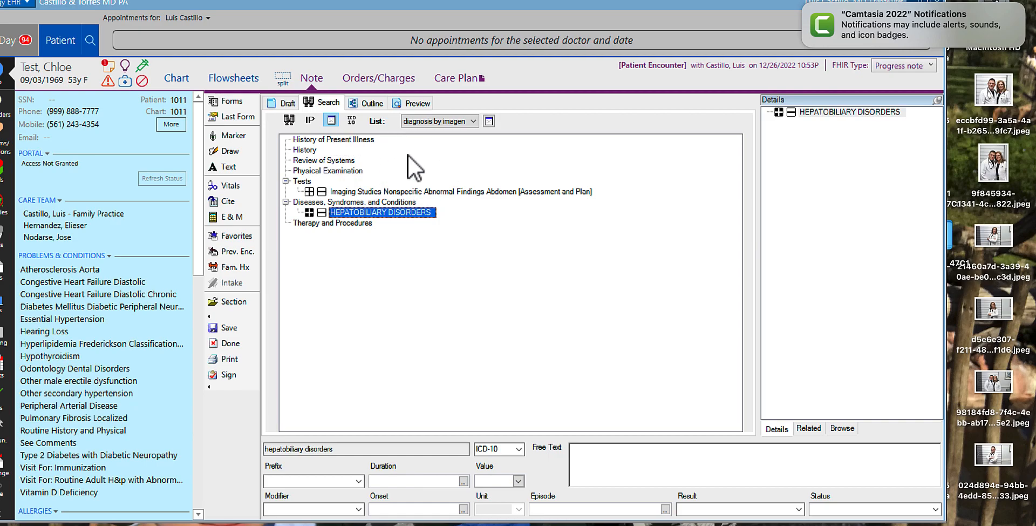
Load the "viral warts" findings list, mark WARTS as positive, then save the note and check its assessments in the draft.
{"action": "left_click", "coordinate": [489, 121]}
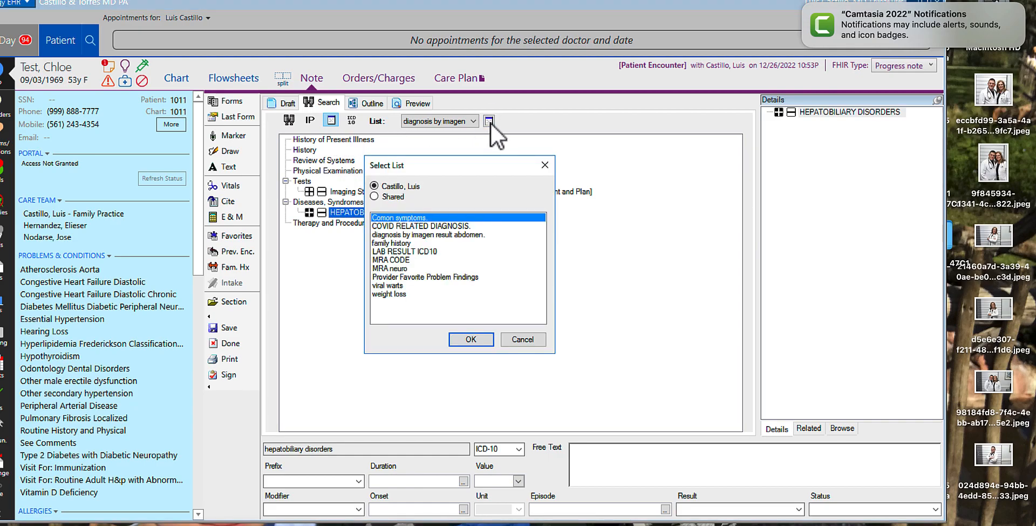
{"action": "double_click", "coordinate": [390, 288]}
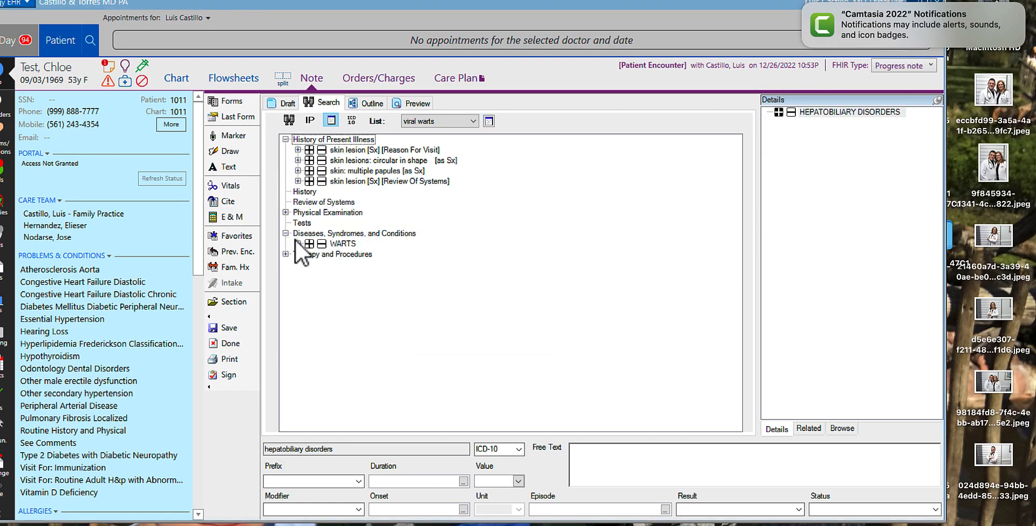
{"action": "left_click", "coordinate": [299, 244]}
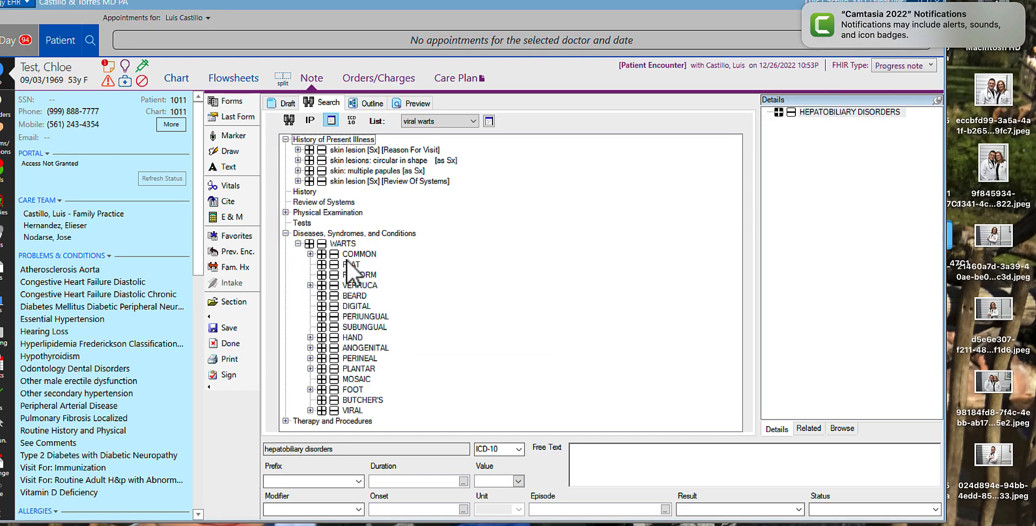
{"action": "left_click", "coordinate": [312, 245]}
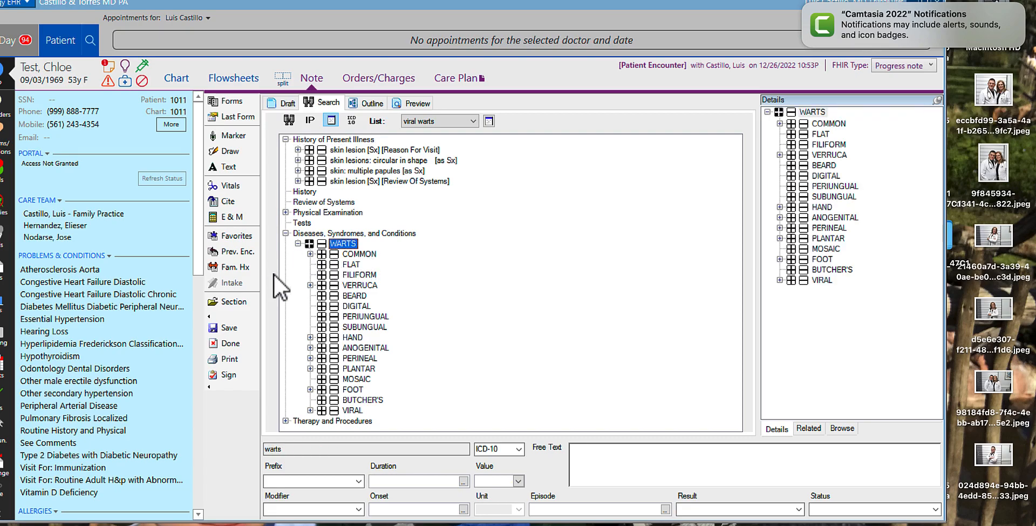
{"action": "left_click", "coordinate": [229, 327]}
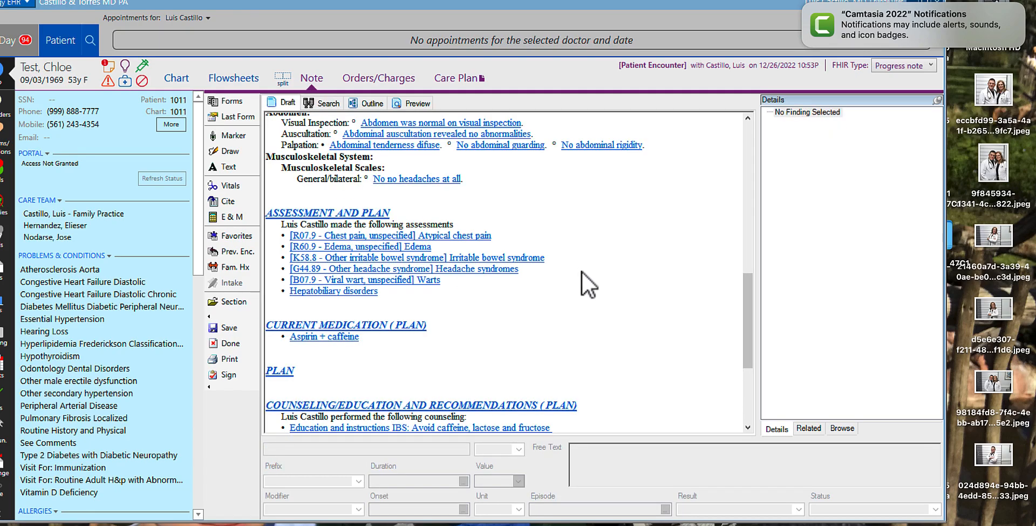
{"action": "scroll", "coordinate": [582, 271], "scroll_direction": "down", "scroll_amount": 2}
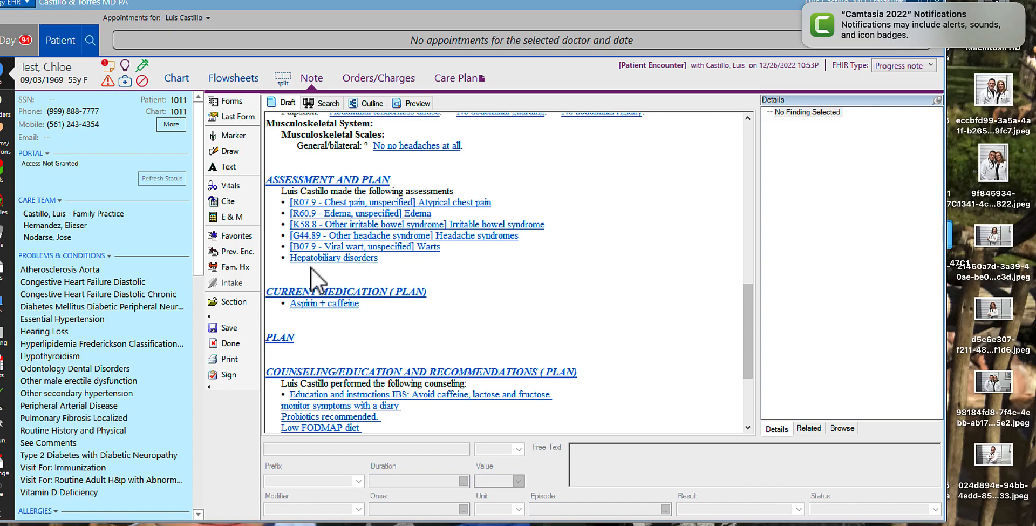
Load the provider's "MRA CODE" findings list, look over its diagnoses, and return to the note draft.
{"action": "left_click", "coordinate": [326, 103]}
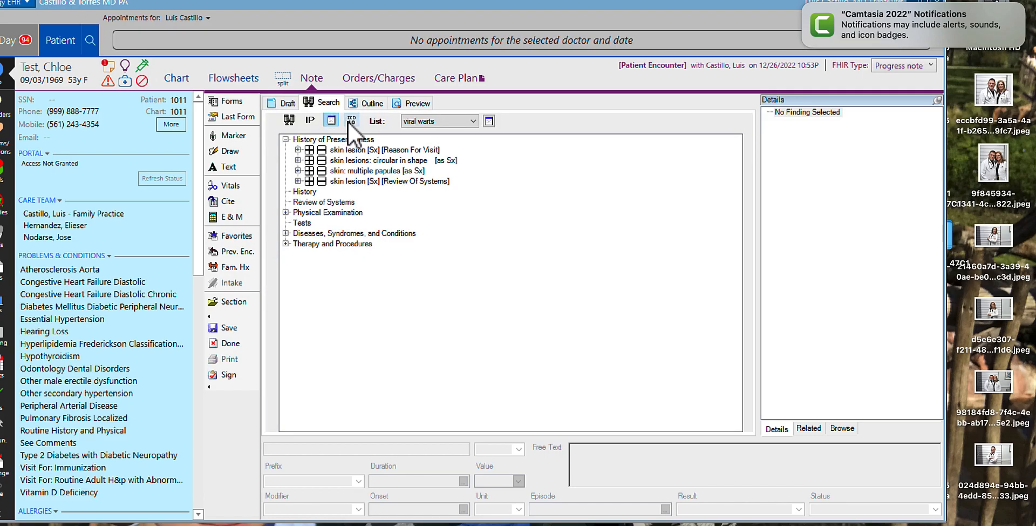
{"action": "left_click", "coordinate": [491, 123]}
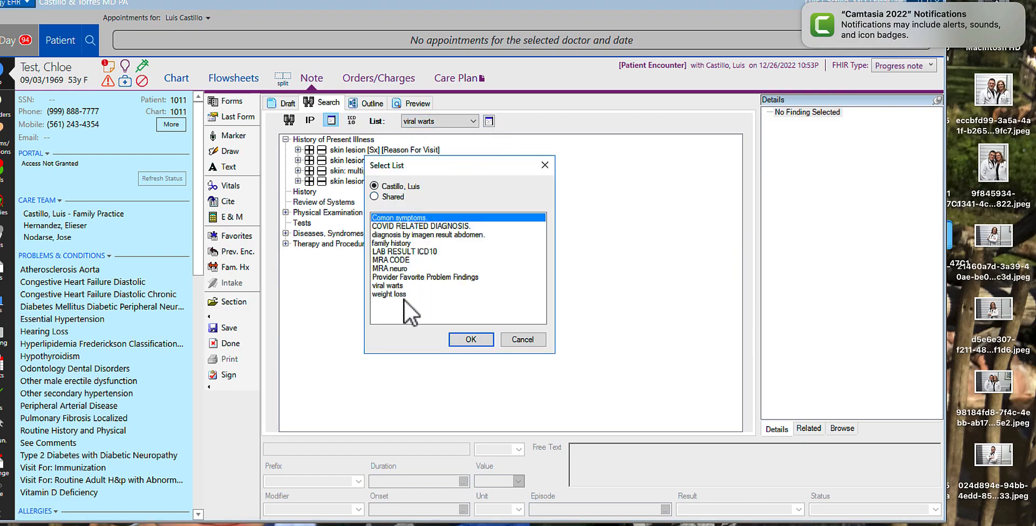
{"action": "double_click", "coordinate": [389, 261]}
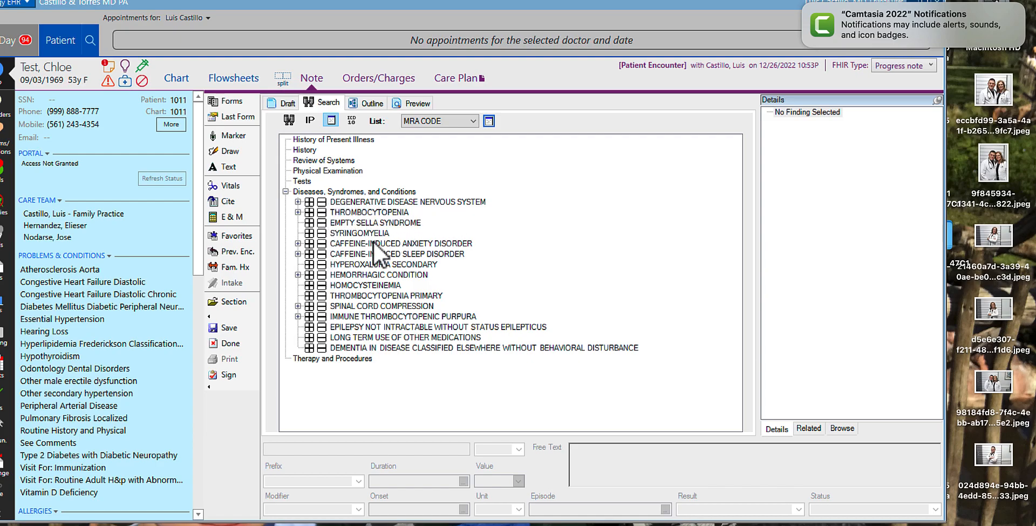
{"action": "left_click", "coordinate": [231, 328]}
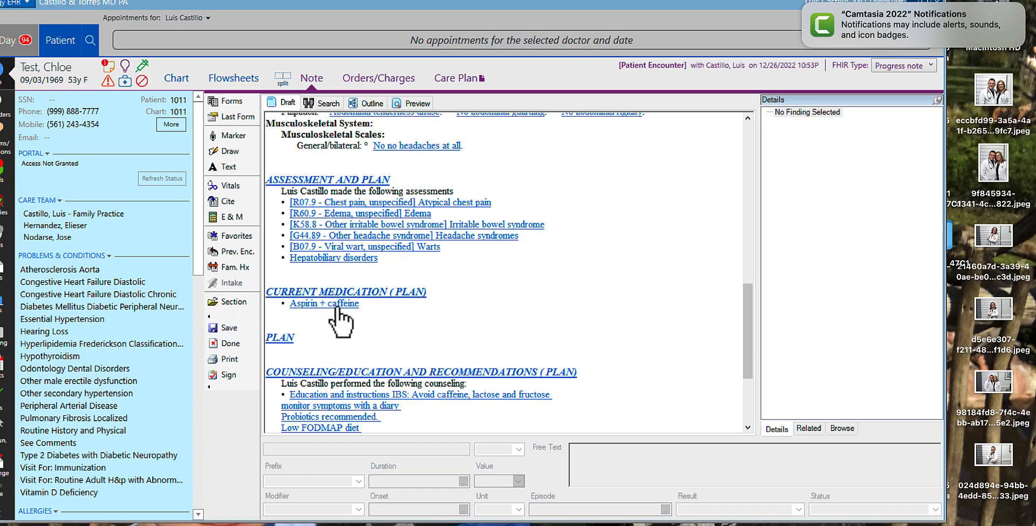
Assign ICD-10 code Q44.1, Other congenital malformations of gallbladder, to HEPATOBILIARY DISORDERS in the patient's orders and charges cart.
{"action": "left_click", "coordinate": [389, 79]}
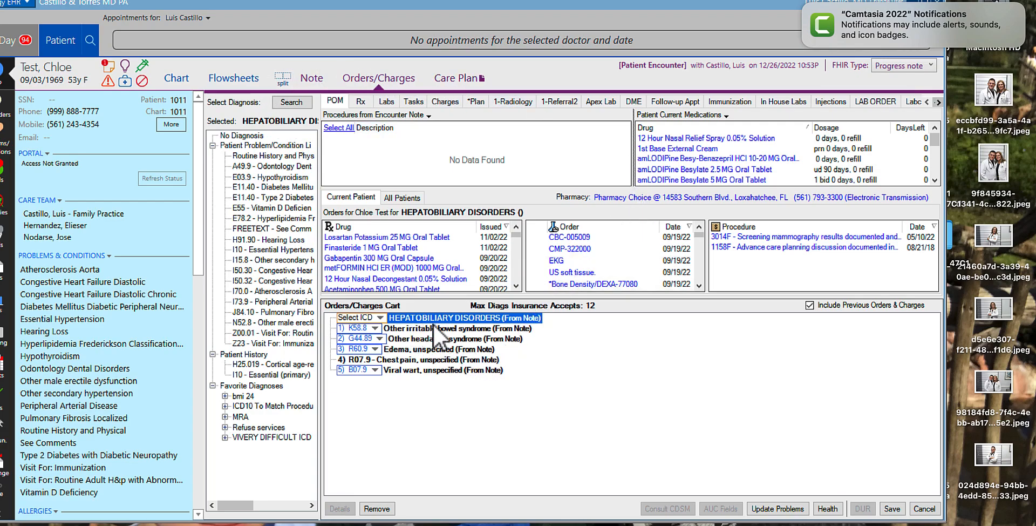
{"action": "left_click", "coordinate": [382, 319]}
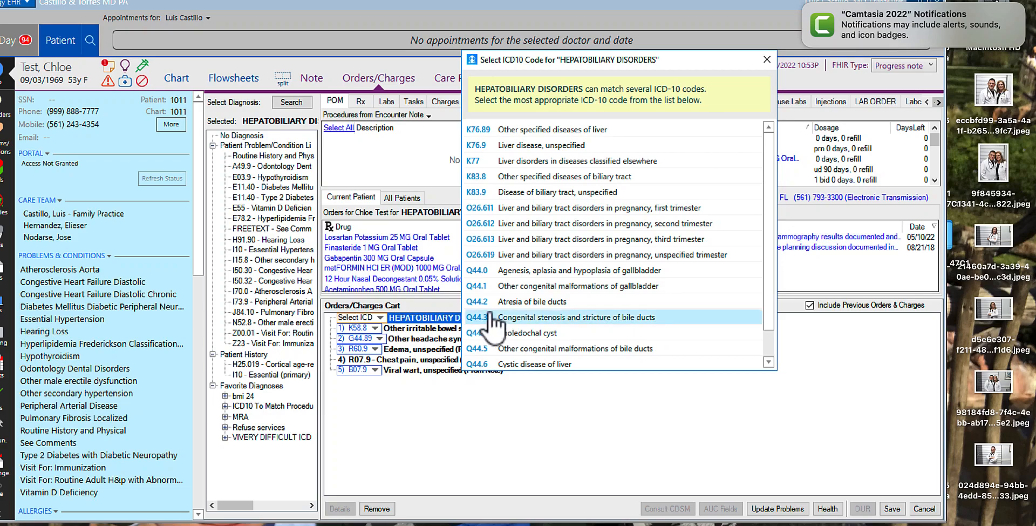
{"action": "left_click", "coordinate": [473, 286]}
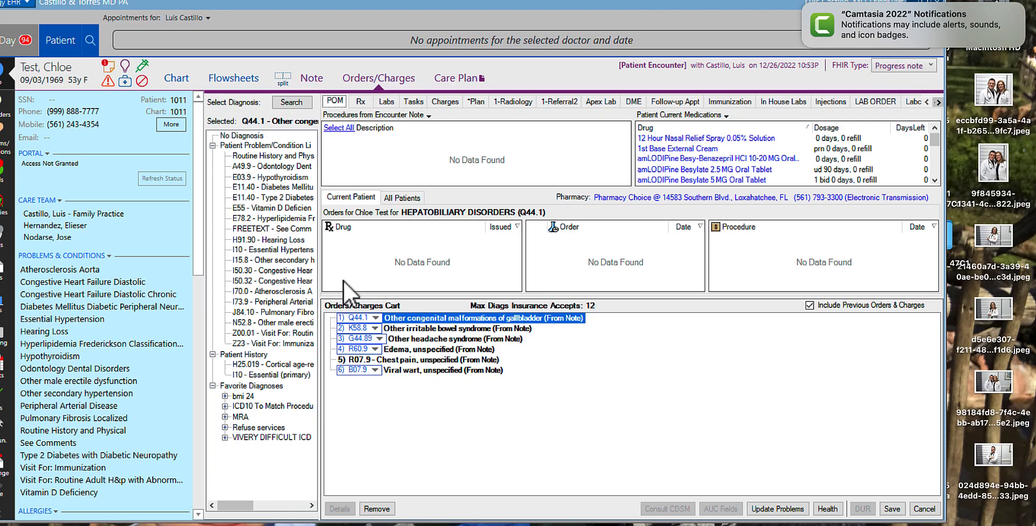
Compare past orders for the gallbladder, viral wart and irritable bowel syndrome diagnoses, viewing both all-patient and current-patient history for irritable bowel syndrome.
{"action": "left_click", "coordinate": [396, 197]}
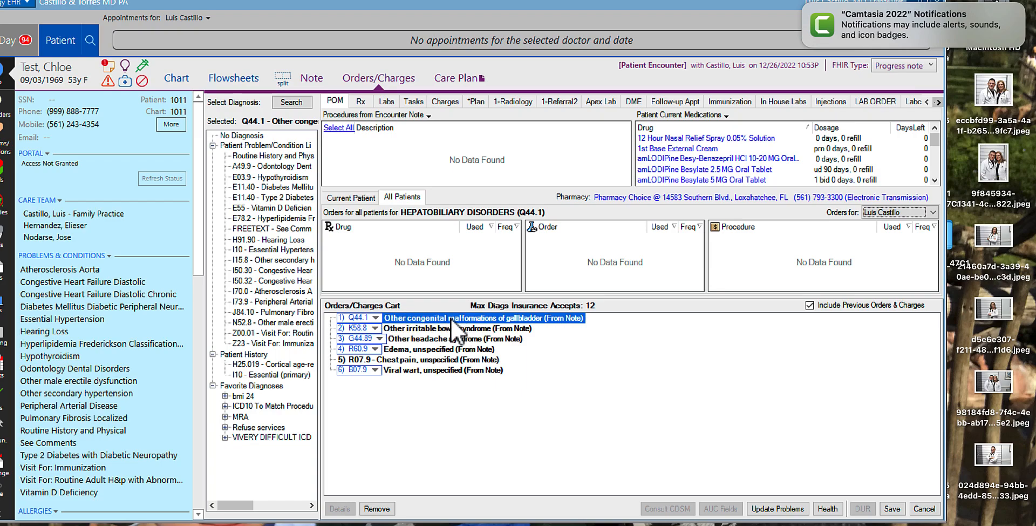
{"action": "left_click", "coordinate": [420, 371]}
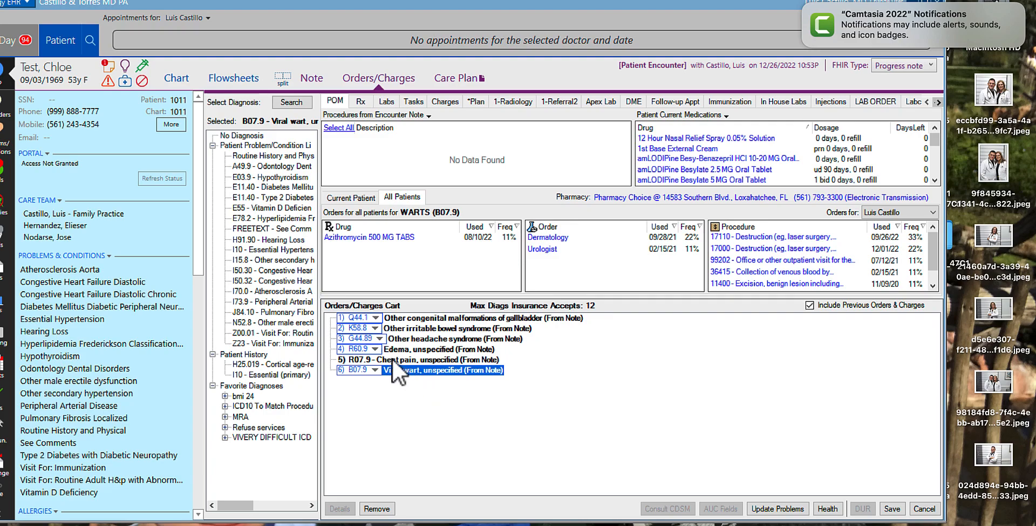
{"action": "left_click", "coordinate": [446, 328]}
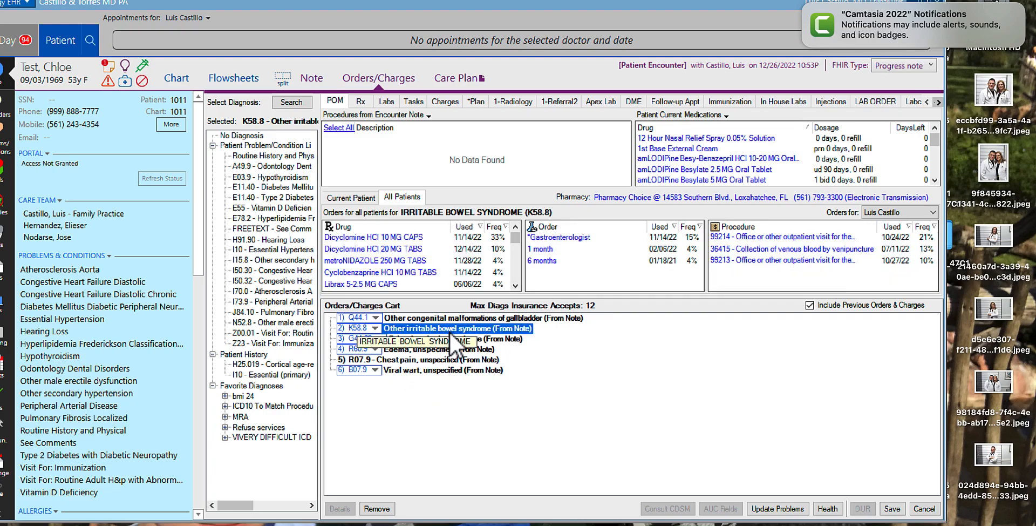
{"action": "left_click", "coordinate": [344, 201]}
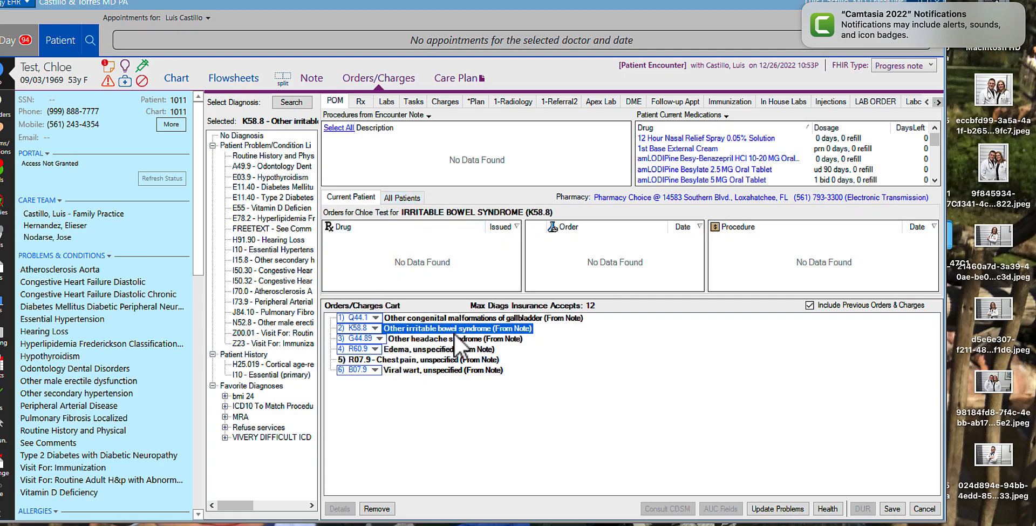
{"action": "left_click", "coordinate": [400, 198]}
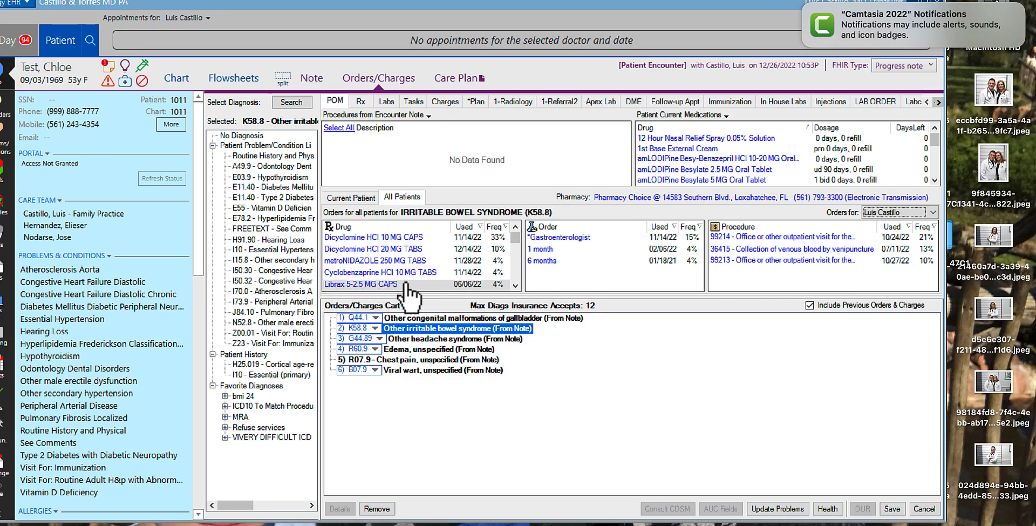
{"action": "left_click_drag", "start_coordinate": [513, 241], "coordinate": [512, 265]}
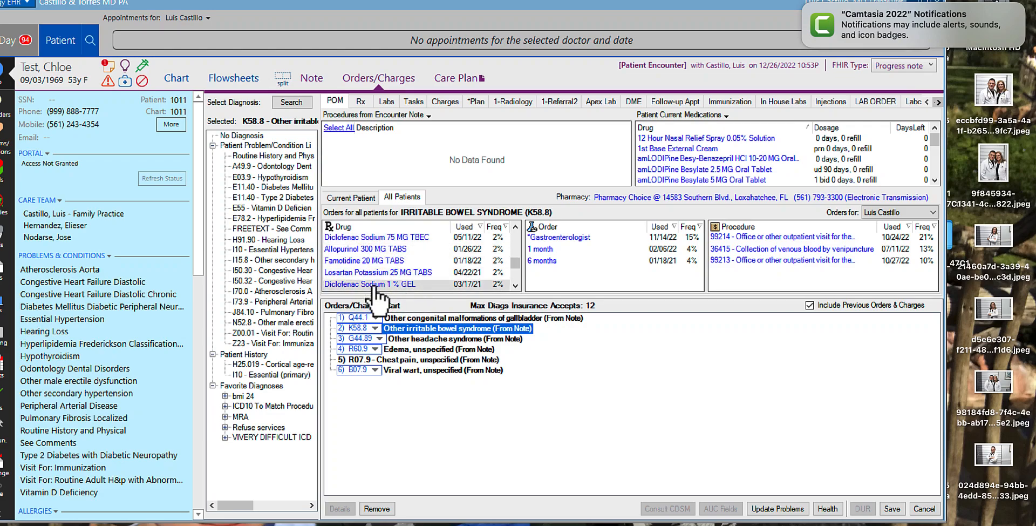
Add the Gastroenterologist referral and procedures 99214 and 36415 to the cart under Other irritable bowel syndrome.
{"action": "left_click", "coordinate": [572, 237]}
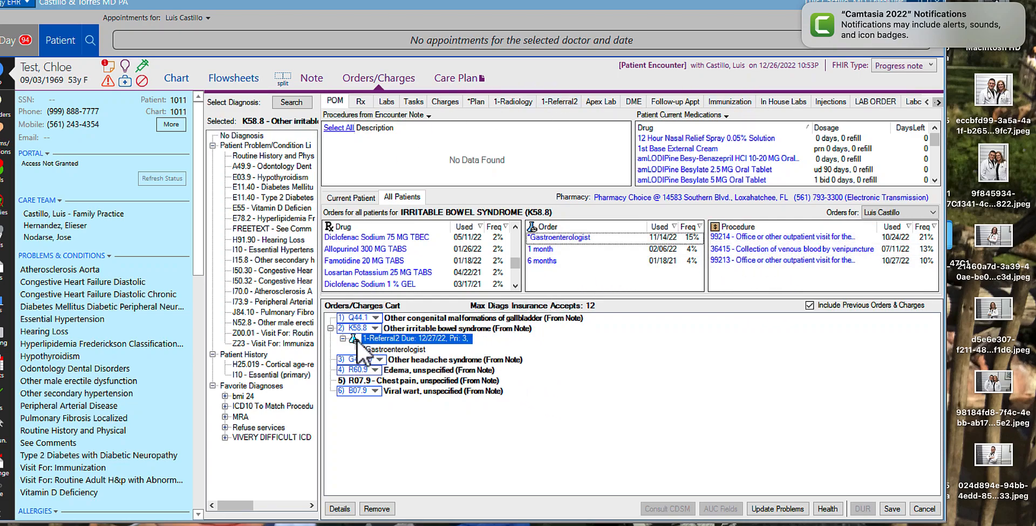
{"action": "left_click", "coordinate": [775, 233]}
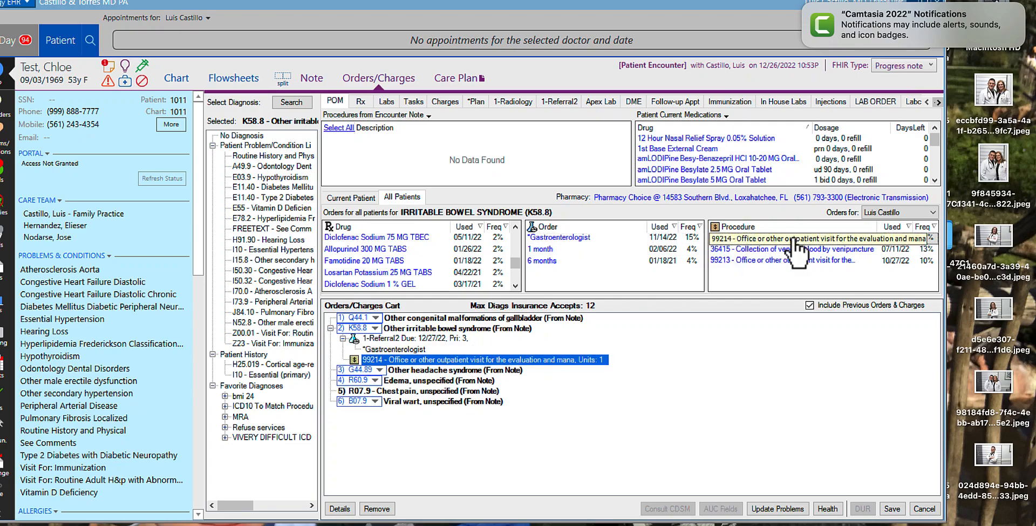
{"action": "double_click", "coordinate": [847, 249]}
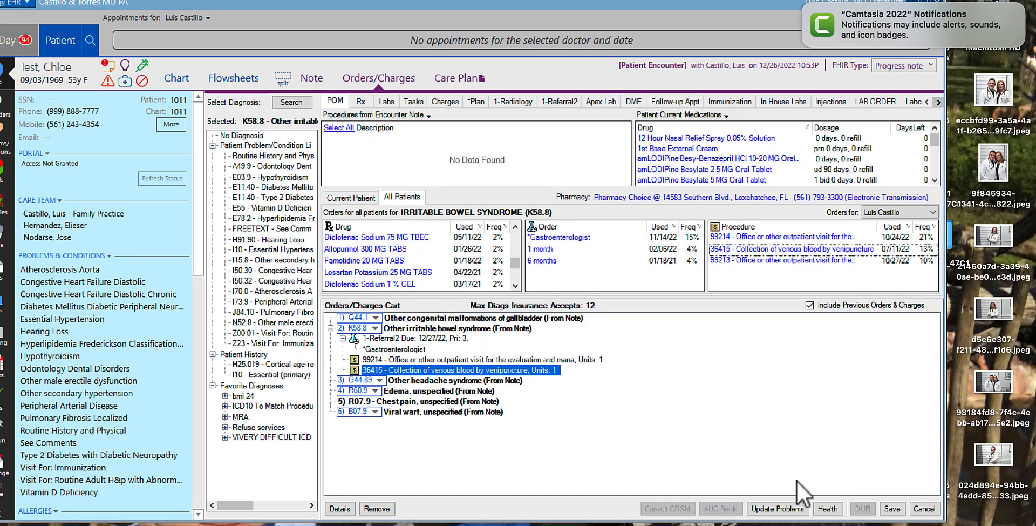
Save the orders and charges cart, and select Other irritable bowel syndrome (K58.8) in it.
{"action": "left_click", "coordinate": [888, 508]}
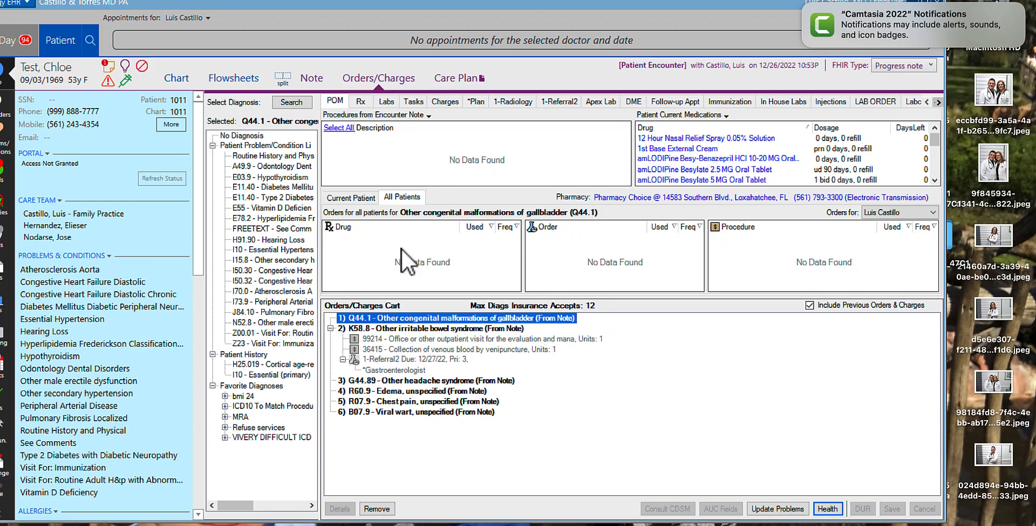
{"action": "left_click", "coordinate": [410, 327]}
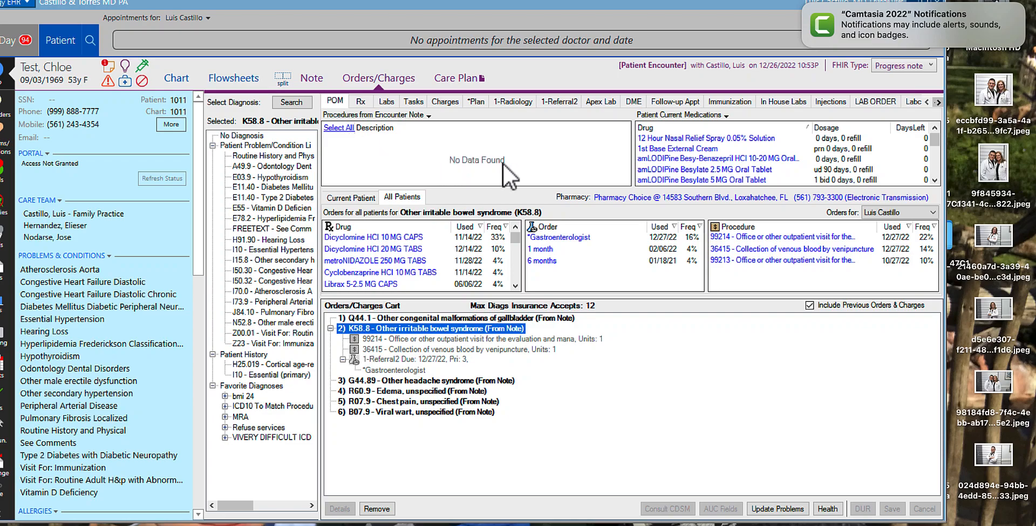
View the patient's renewable prescriptions in place of the encounter note procedures, and switch back to the procedures from the encounter note.
{"action": "left_click", "coordinate": [429, 115]}
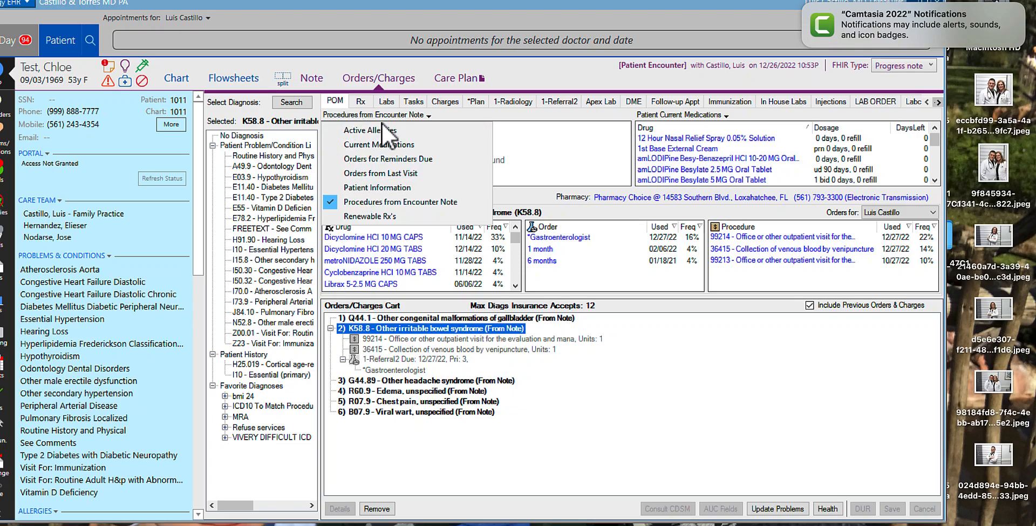
{"action": "left_click", "coordinate": [368, 218]}
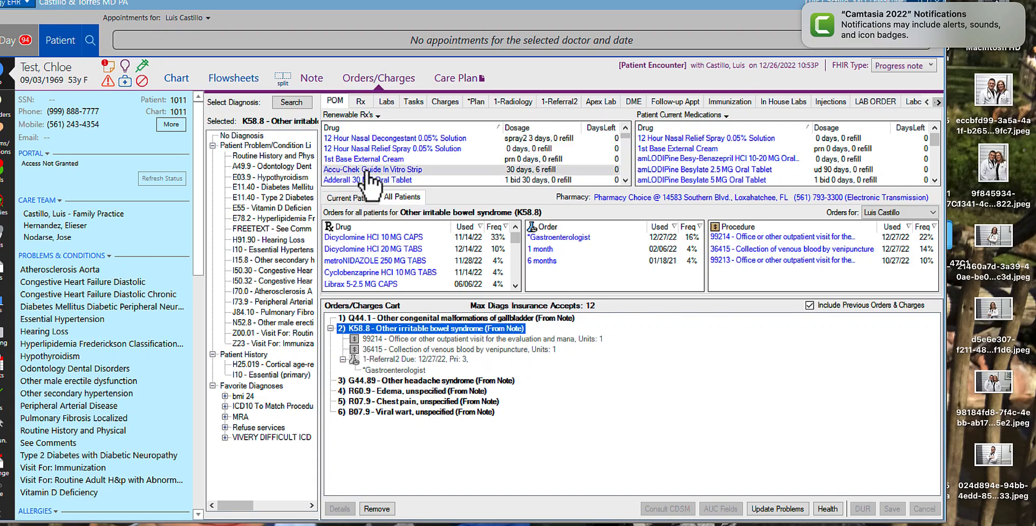
{"action": "left_click", "coordinate": [372, 115]}
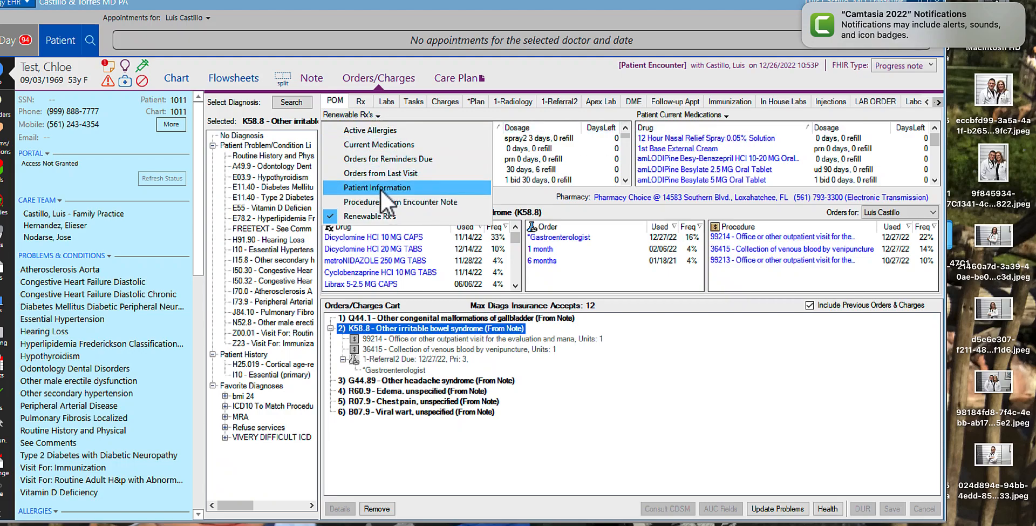
{"action": "left_click", "coordinate": [379, 203]}
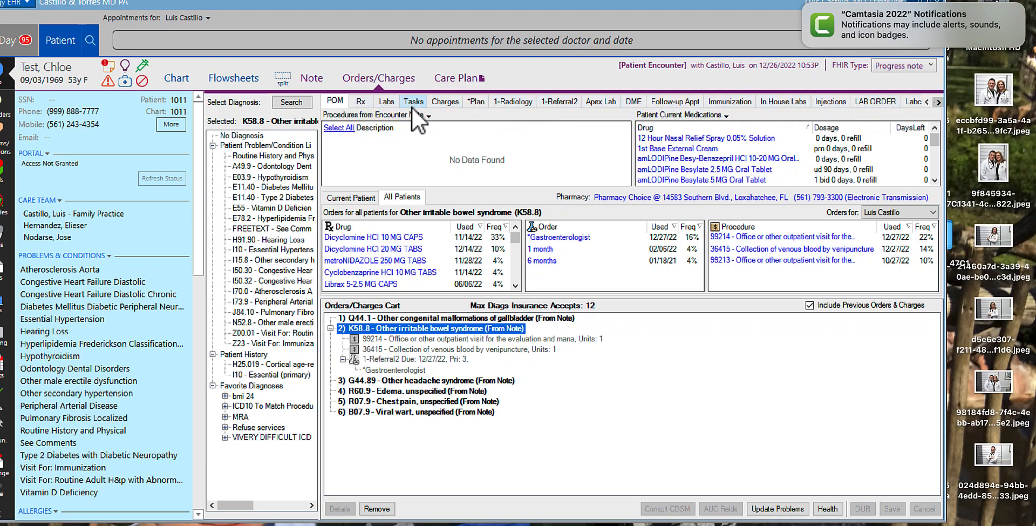
Browse the favorite charges with details shown for every category, collapse them again, and expand only the E&M New Patient codes.
{"action": "left_click", "coordinate": [446, 101]}
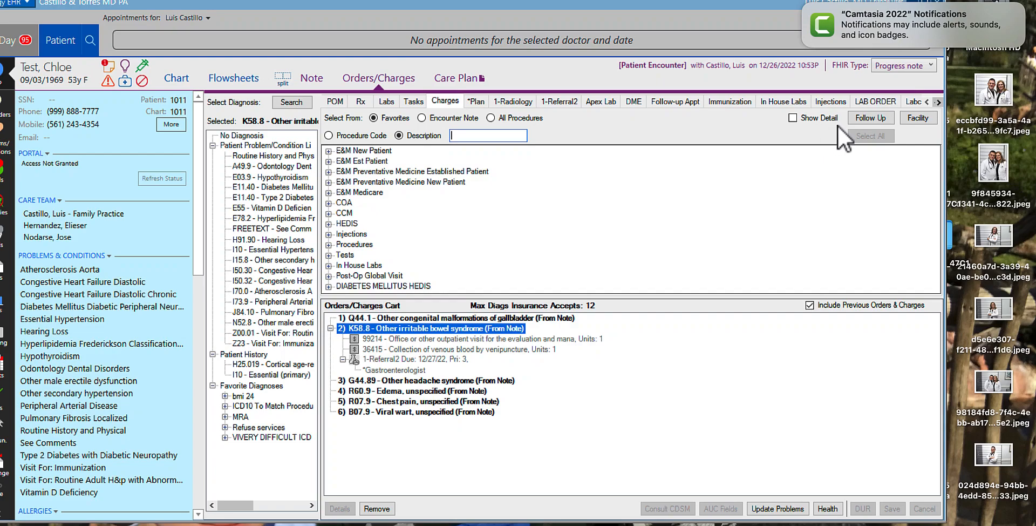
{"action": "left_click", "coordinate": [795, 119]}
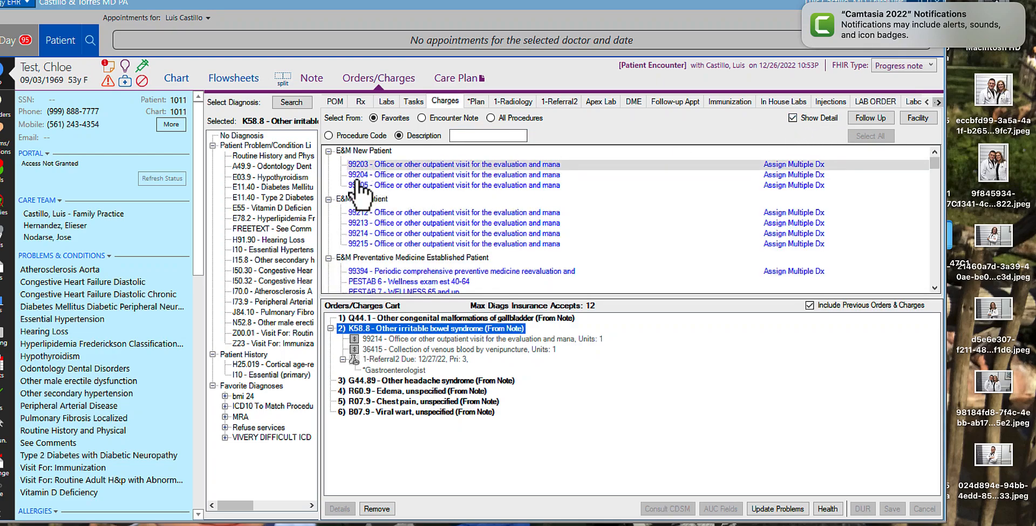
{"action": "left_click", "coordinate": [794, 119]}
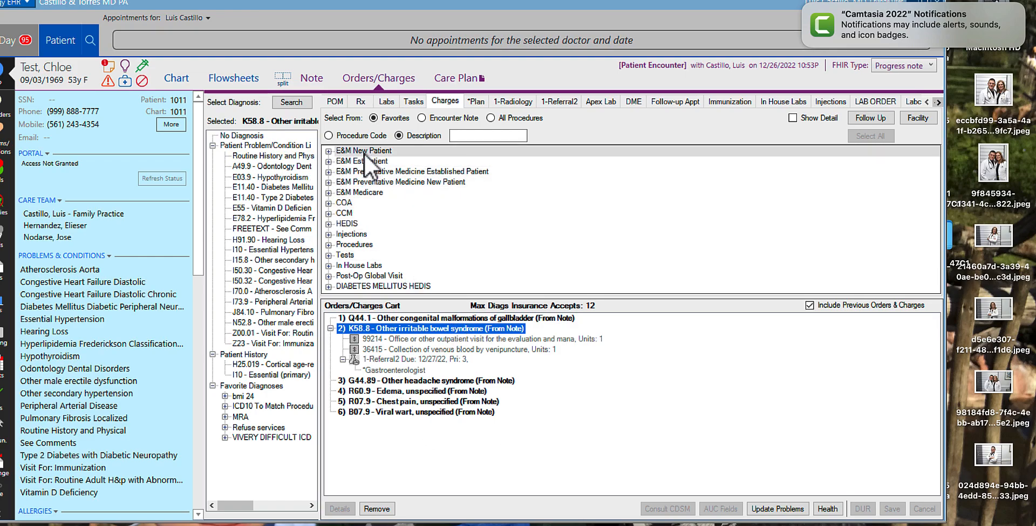
{"action": "left_click", "coordinate": [328, 152]}
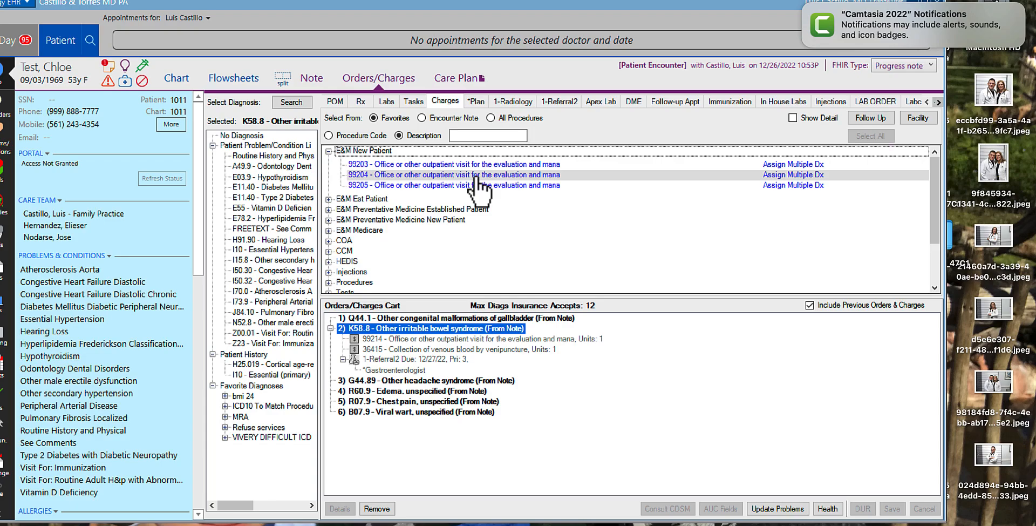
Try adding procedure 99204 with and without a diagnosis selected, removing the charge placed under Other irritable bowel syndrome.
{"action": "double_click", "coordinate": [476, 176]}
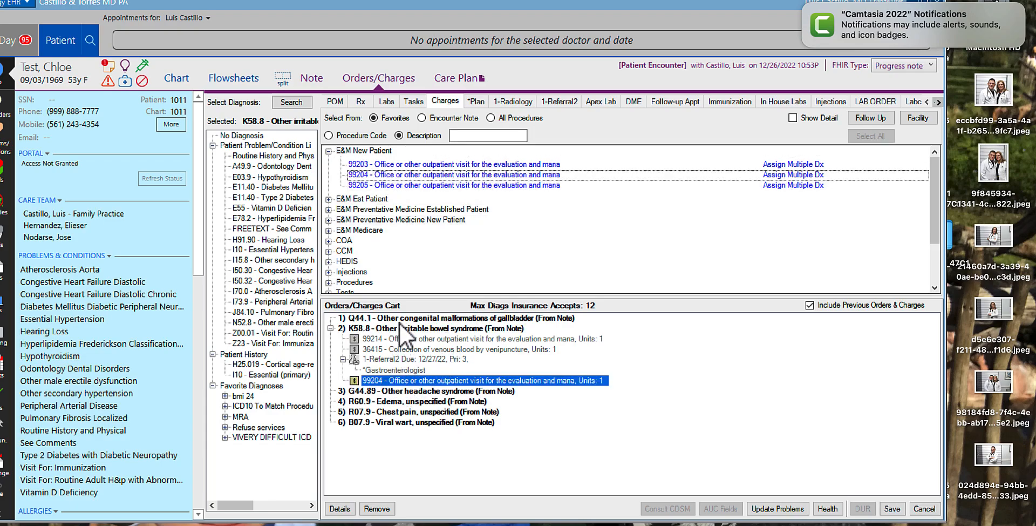
{"action": "right_click", "coordinate": [523, 382]}
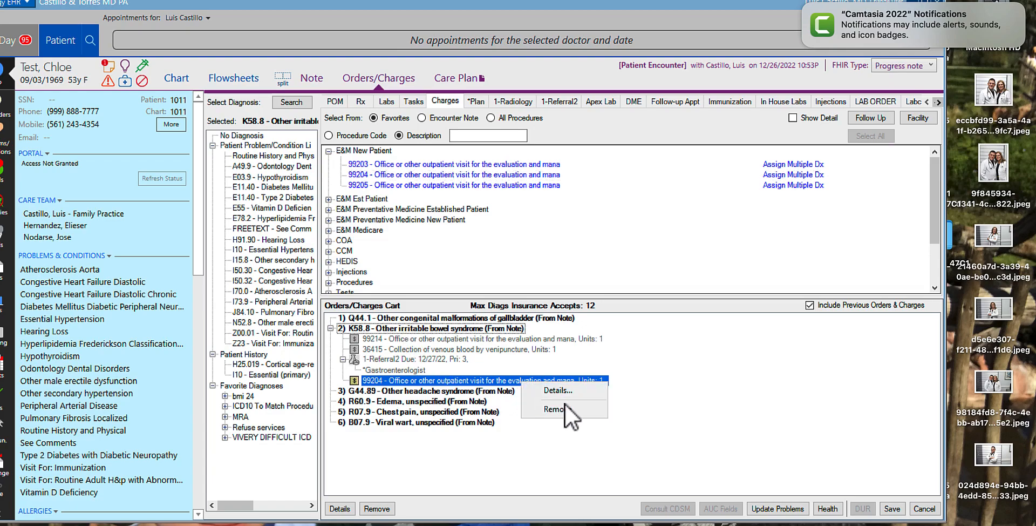
{"action": "left_click", "coordinate": [562, 409]}
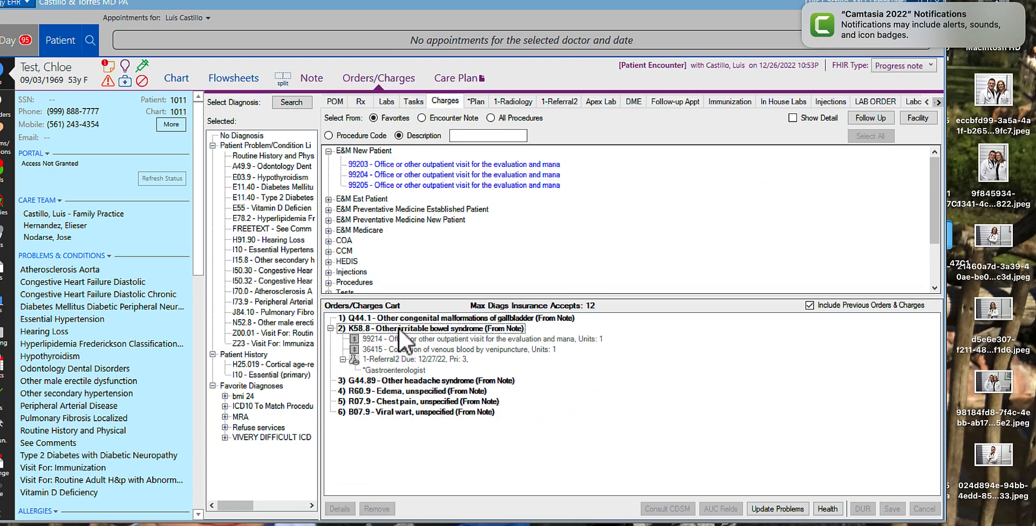
{"action": "left_click", "coordinate": [499, 176]}
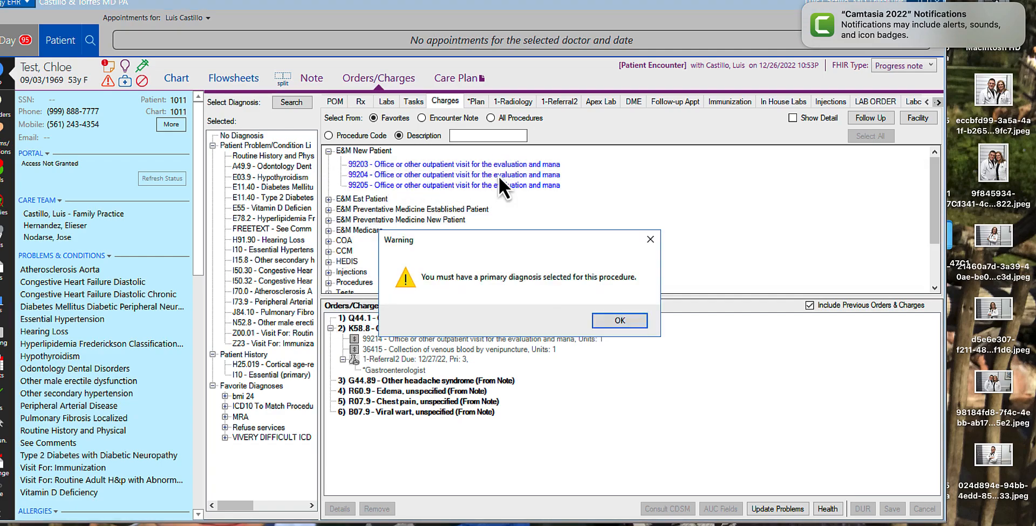
{"action": "left_click", "coordinate": [630, 318]}
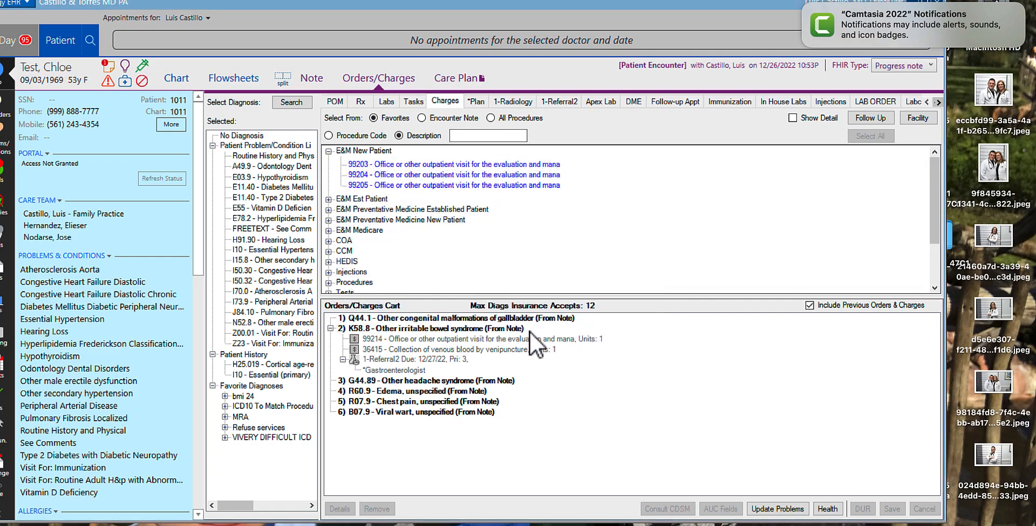
Add procedure 99204 under Other irritable bowel syndrome (K58.8) with secondary diagnoses Q44.1, G44.89 and R60.9.
{"action": "left_click", "coordinate": [485, 331]}
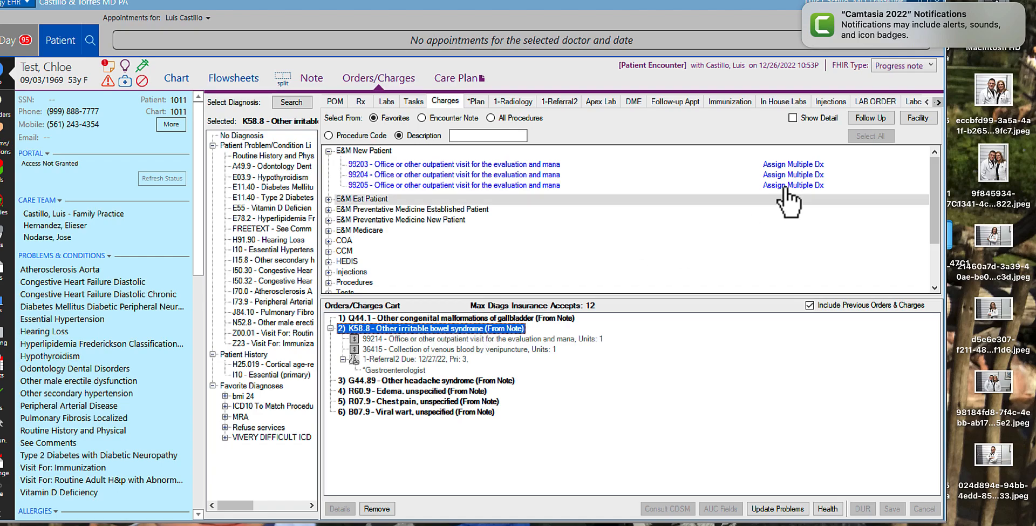
{"action": "left_click", "coordinate": [811, 179]}
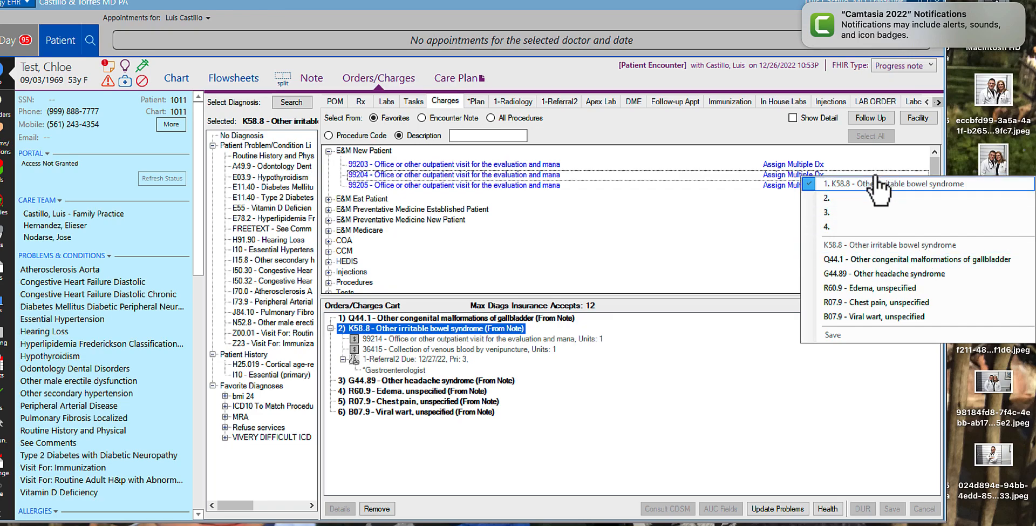
{"action": "left_click", "coordinate": [874, 261]}
{"action": "left_click", "coordinate": [870, 273]}
{"action": "left_click", "coordinate": [858, 291]}
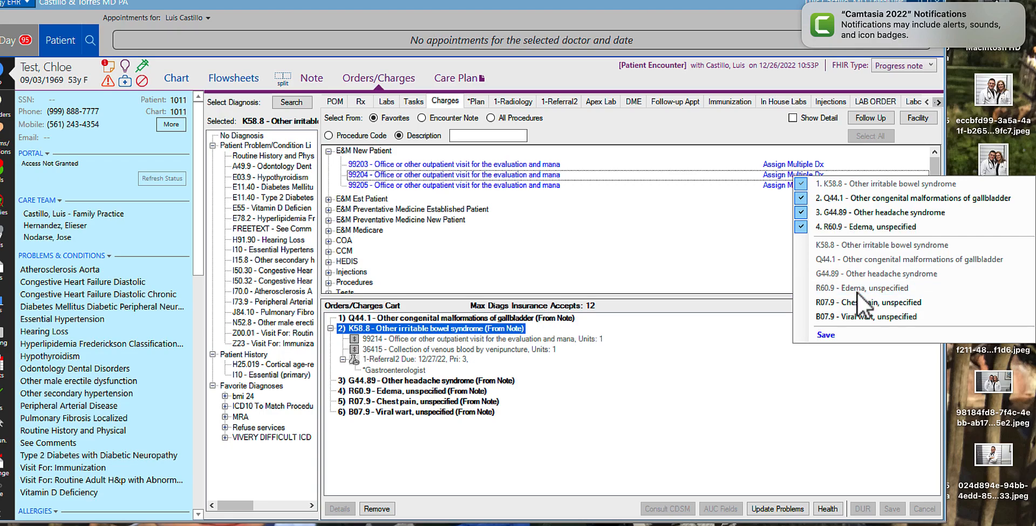
{"action": "left_click", "coordinate": [826, 335]}
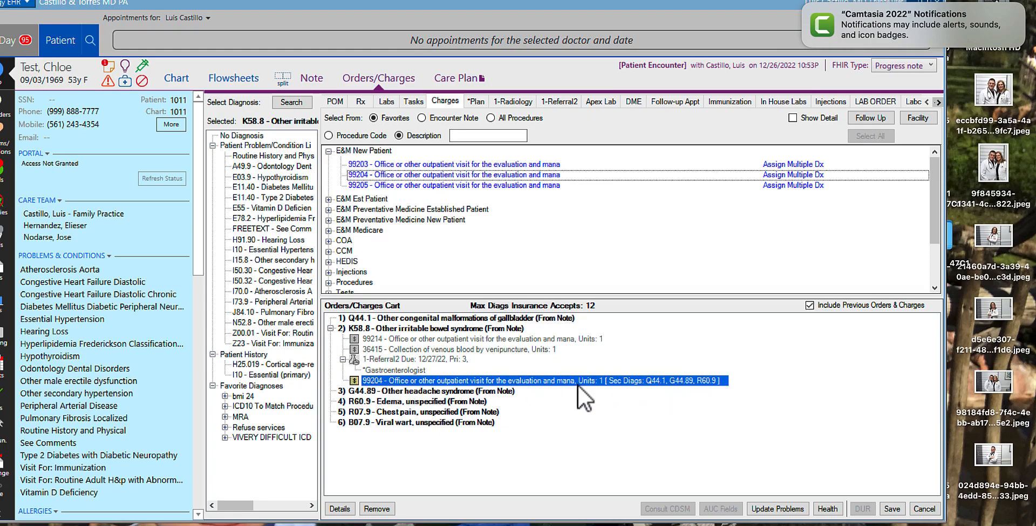
Add the Medicare annual wellness visit G0439 favorite from the E&M Medicare charges to the cart.
{"action": "left_click", "coordinate": [329, 200]}
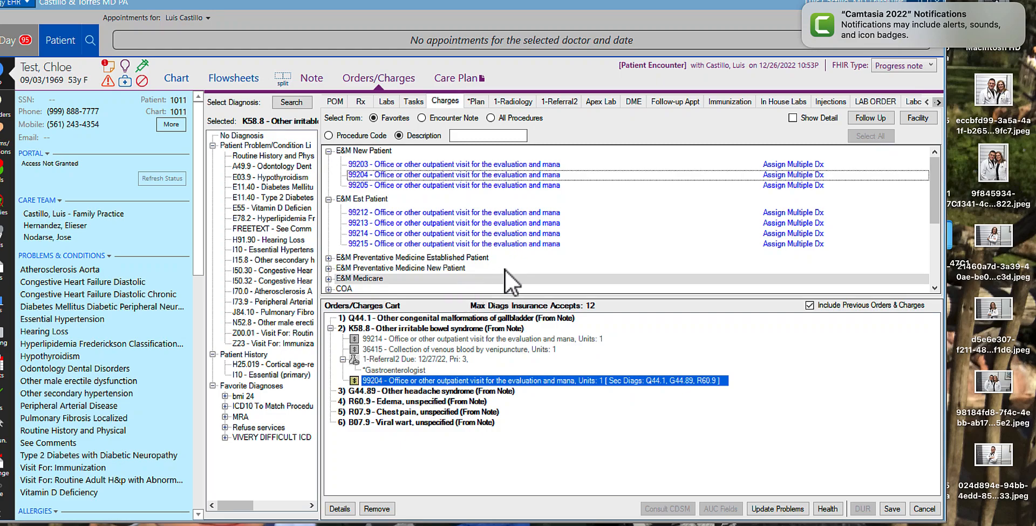
{"action": "scroll", "coordinate": [545, 253], "scroll_direction": "down", "scroll_amount": 1}
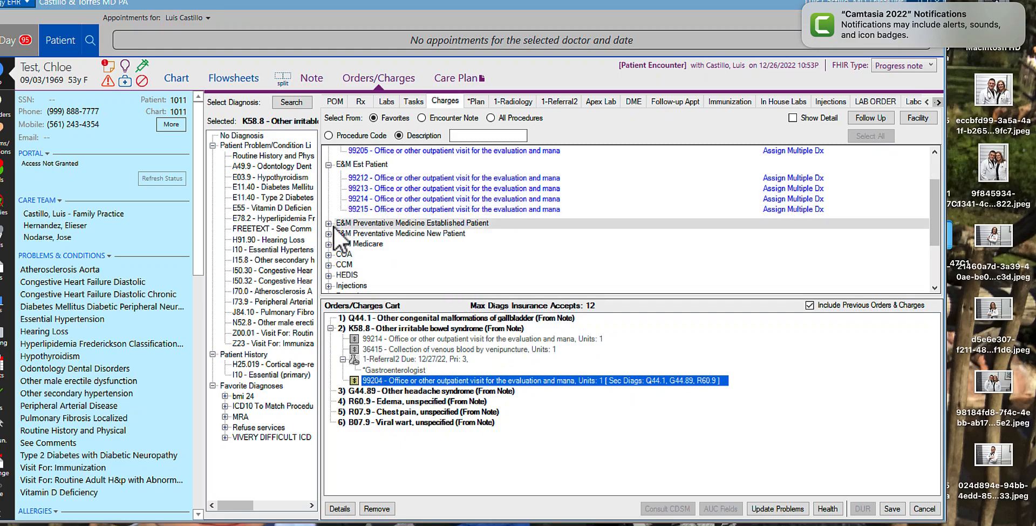
{"action": "left_click", "coordinate": [328, 244]}
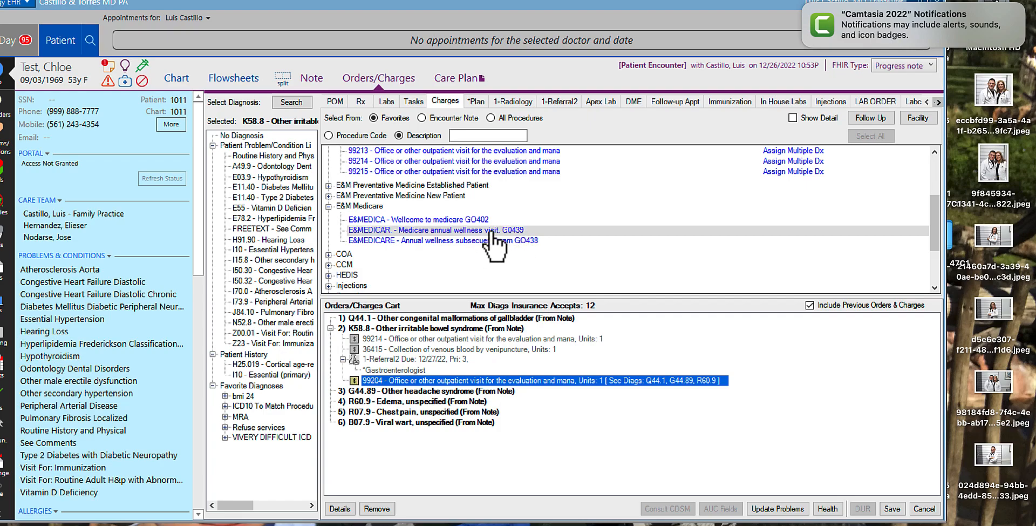
{"action": "double_click", "coordinate": [481, 231]}
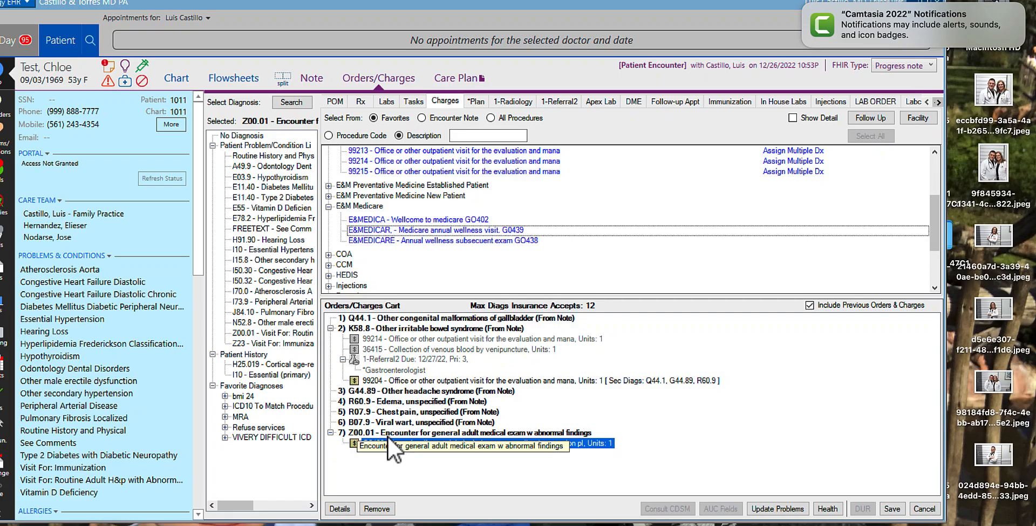
Add the A-COA favorite's charges to the cart and review the codes listed under Z00.01.
{"action": "left_click", "coordinate": [328, 255]}
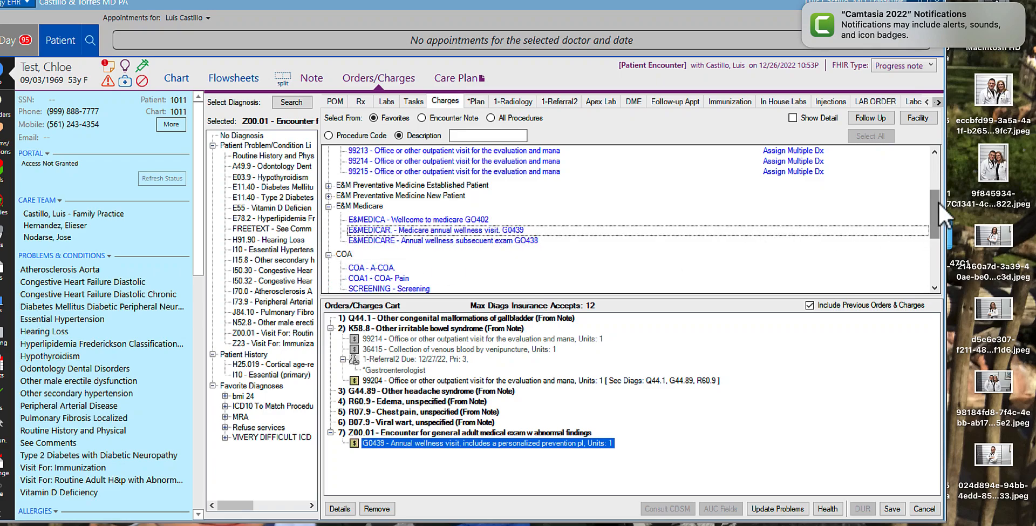
{"action": "left_click_drag", "start_coordinate": [937, 202], "coordinate": [936, 244]}
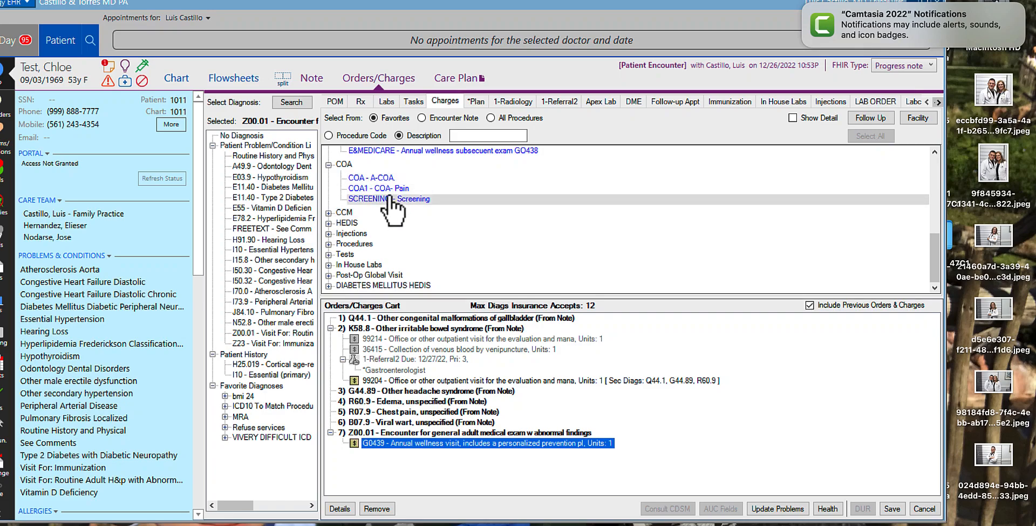
{"action": "double_click", "coordinate": [379, 178]}
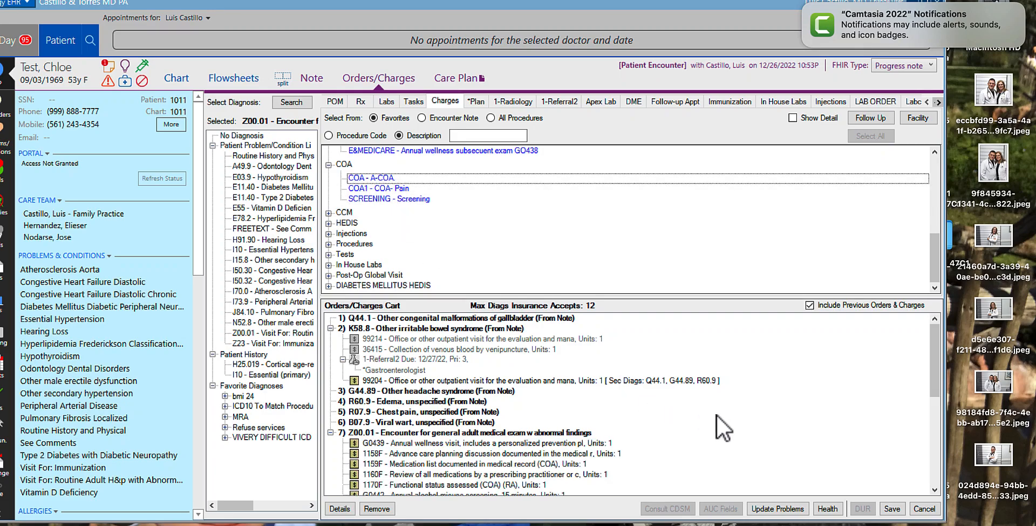
{"action": "left_click_drag", "start_coordinate": [935, 346], "coordinate": [922, 380]}
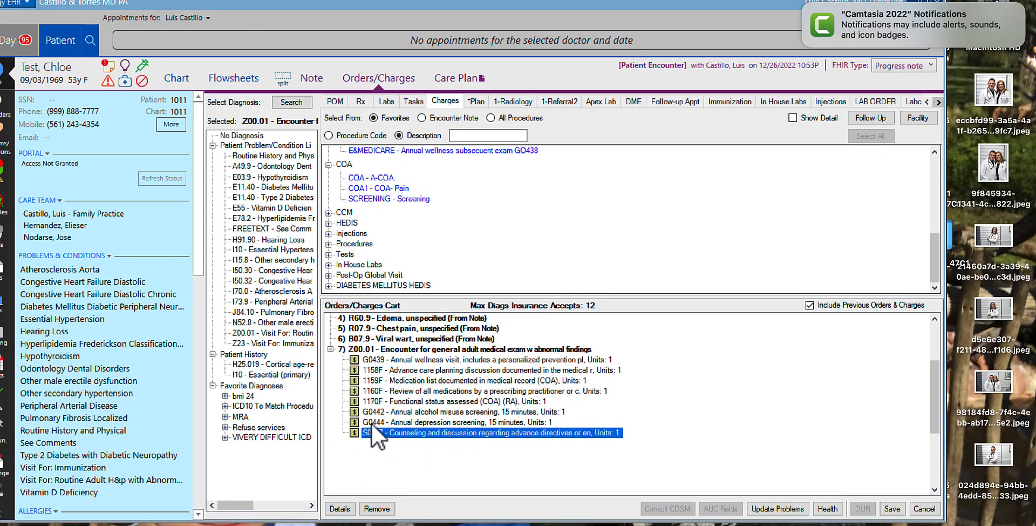
Add the COA- Pain favorite under Z00.01, and remove its two pain severity charges, 1126F and 1125F, from the cart.
{"action": "double_click", "coordinate": [384, 188]}
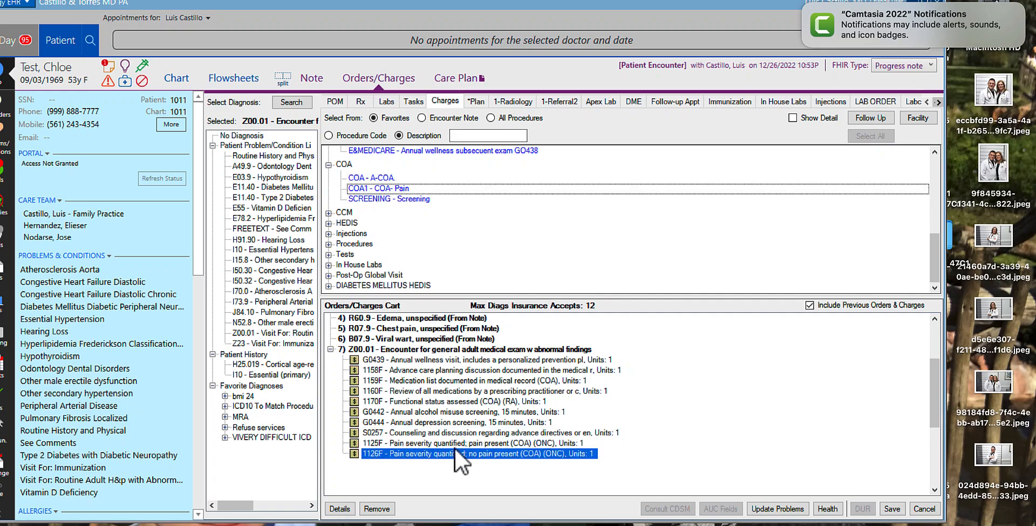
{"action": "right_click", "coordinate": [509, 458]}
{"action": "left_click", "coordinate": [548, 482]}
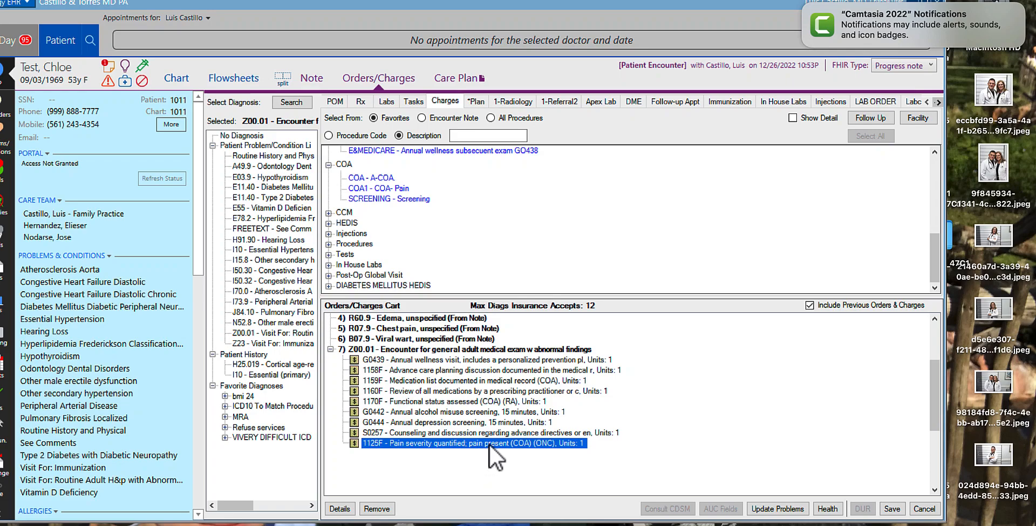
{"action": "right_click", "coordinate": [493, 445]}
{"action": "left_click", "coordinate": [529, 469]}
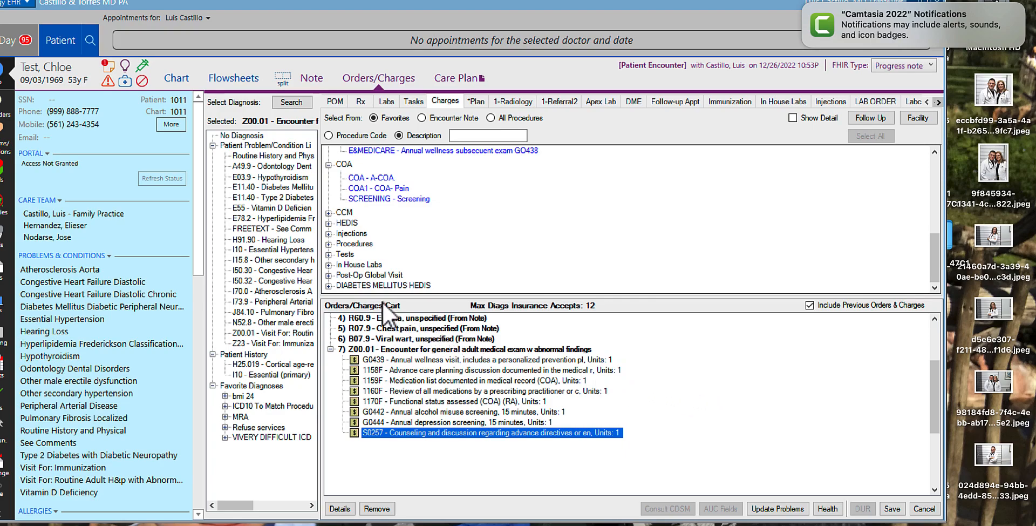
Add the Screening favorite's charges from the COA group to the cart and look over the CCM procedures.
{"action": "left_click", "coordinate": [382, 200]}
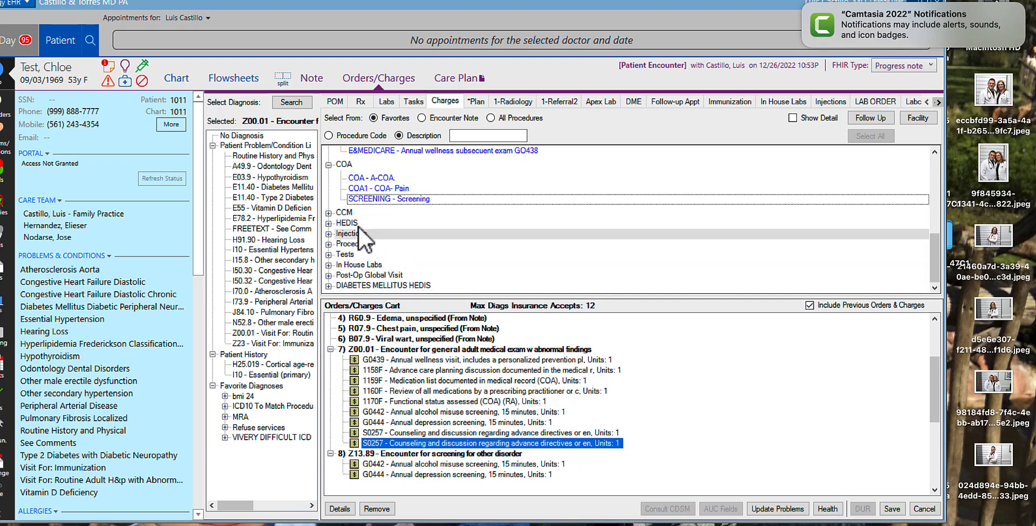
{"action": "left_click", "coordinate": [329, 214]}
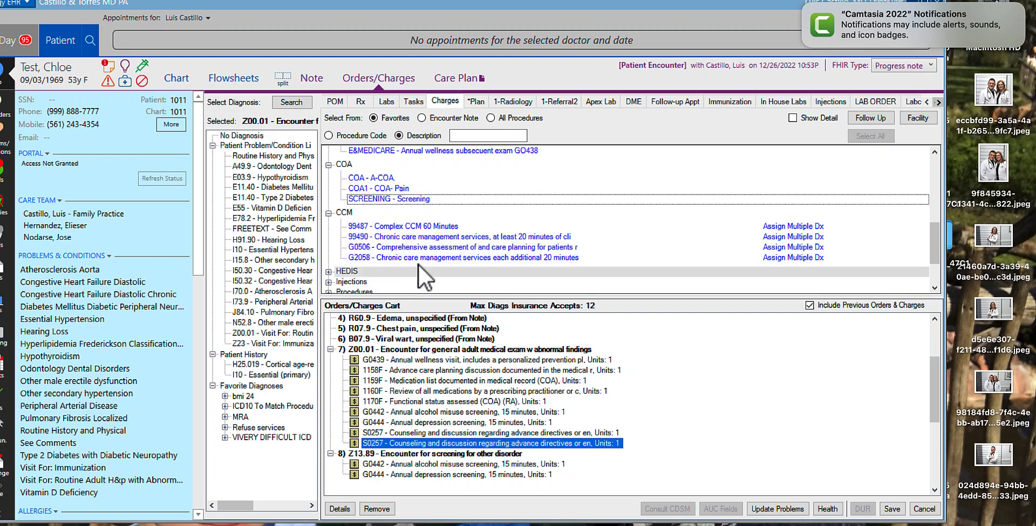
{"action": "left_click", "coordinate": [328, 213]}
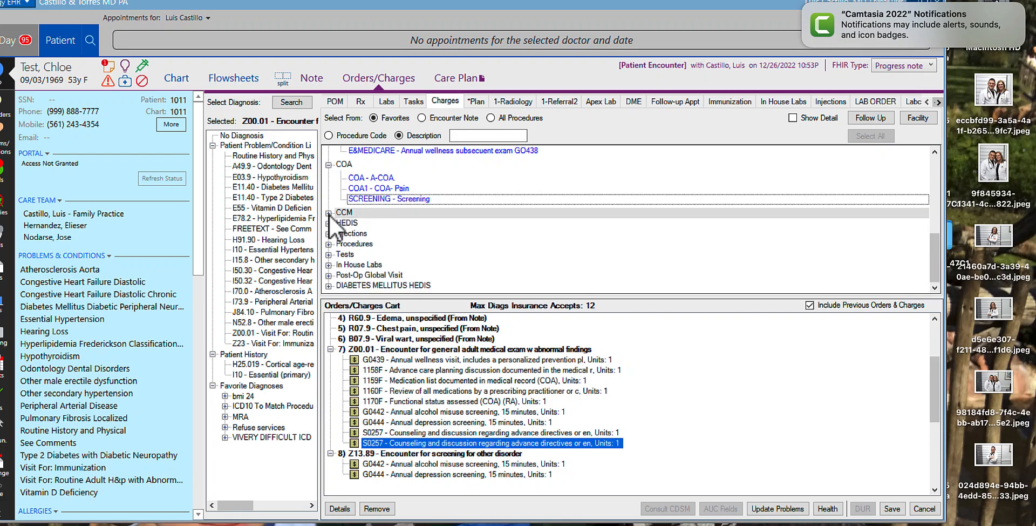
From the HEDIS favorites, add charges 3044F, 4010F and 3061F to the cart under R07.9 chest pain.
{"action": "left_click", "coordinate": [328, 223]}
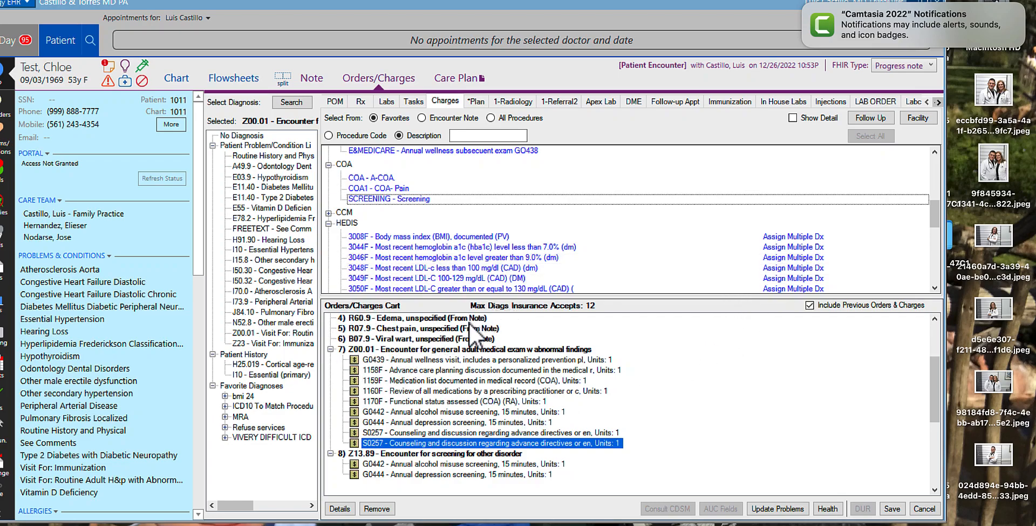
{"action": "left_click", "coordinate": [449, 330]}
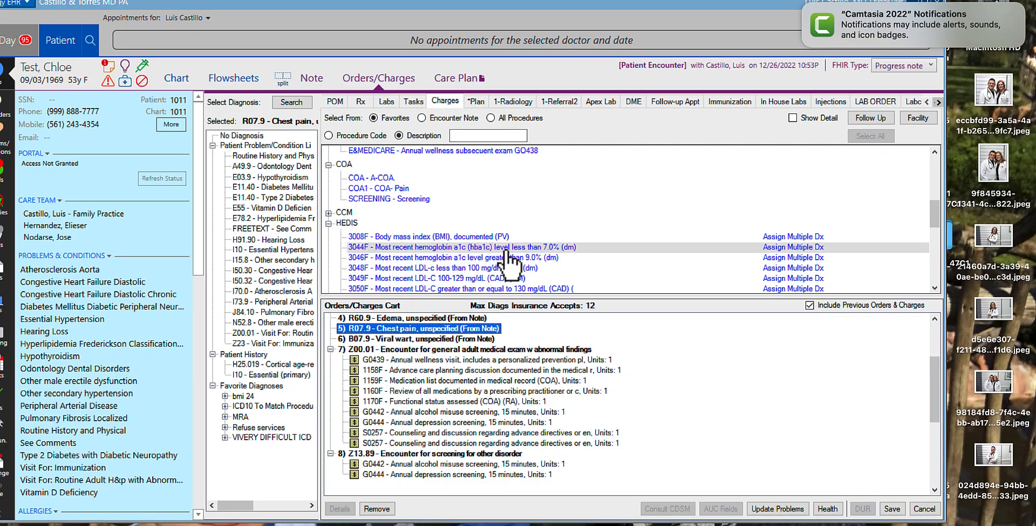
{"action": "left_click", "coordinate": [546, 247]}
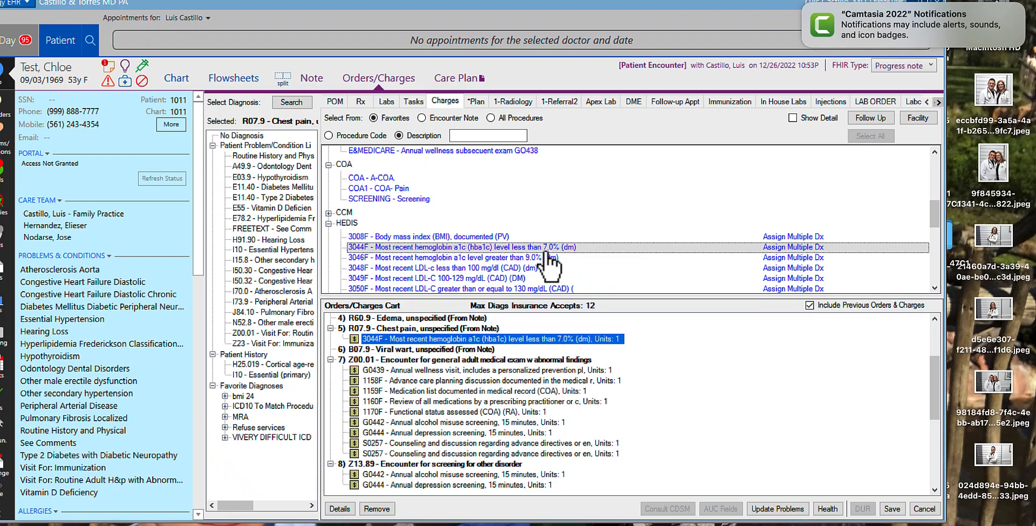
{"action": "scroll", "coordinate": [546, 249], "scroll_direction": "down", "scroll_amount": 5}
{"action": "scroll", "coordinate": [548, 264], "scroll_direction": "down", "scroll_amount": 2}
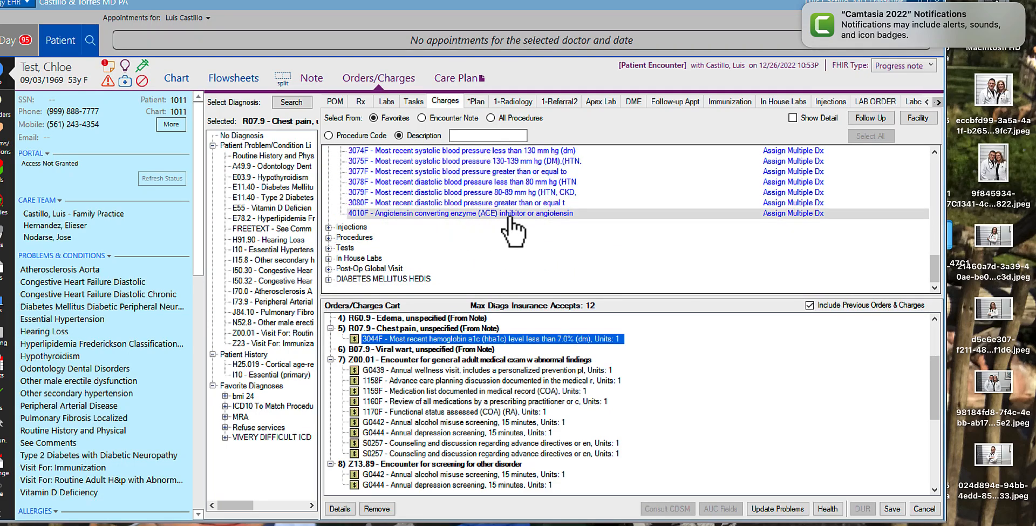
{"action": "left_click", "coordinate": [558, 214]}
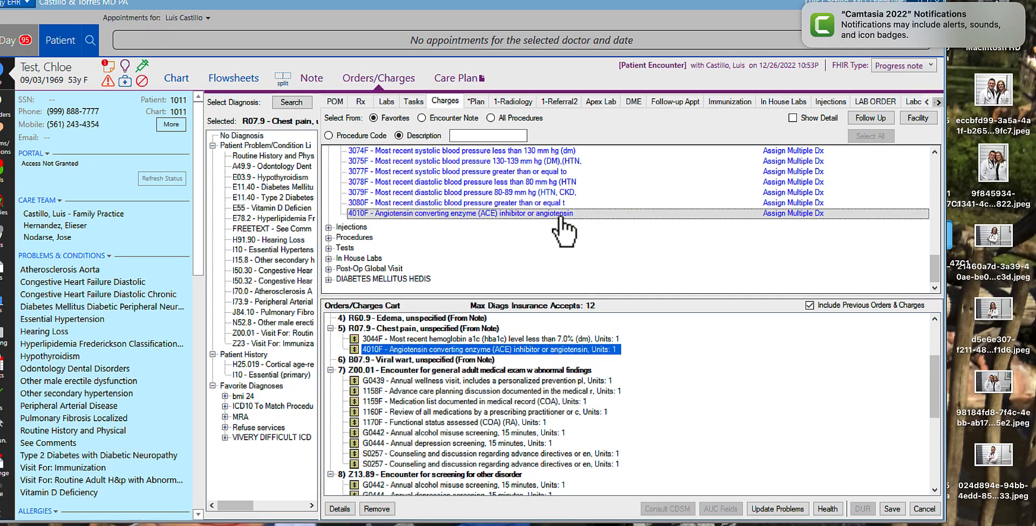
{"action": "scroll", "coordinate": [558, 221], "scroll_direction": "up", "scroll_amount": 3}
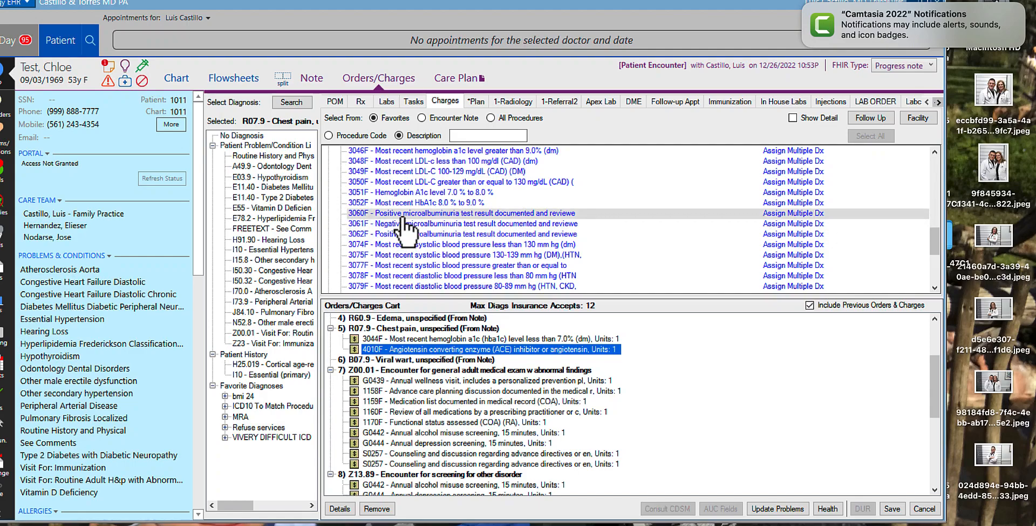
{"action": "left_click", "coordinate": [506, 224]}
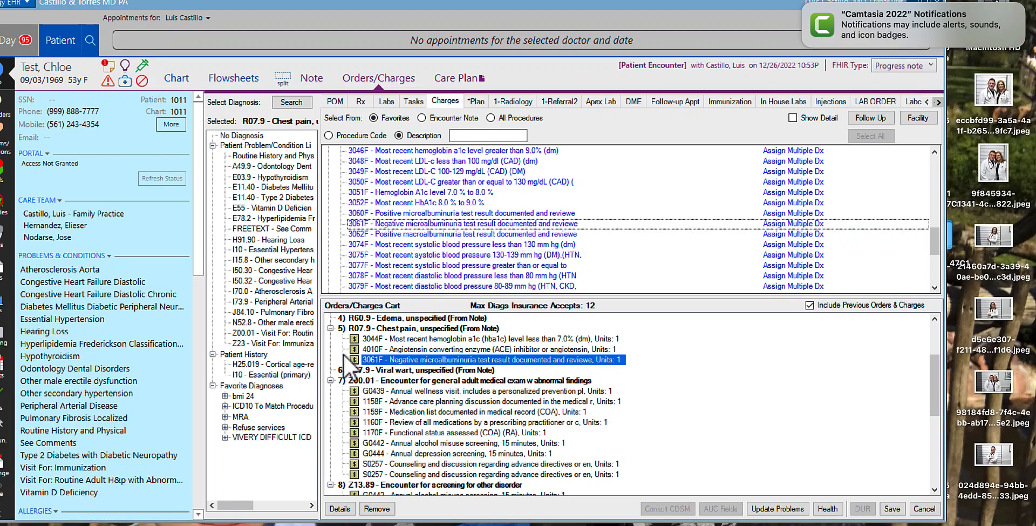
Add the HEDIS blood pressure charges 3074F, 3075F and 3078F under R07.9.
{"action": "scroll", "coordinate": [572, 289], "scroll_direction": "down", "scroll_amount": 2}
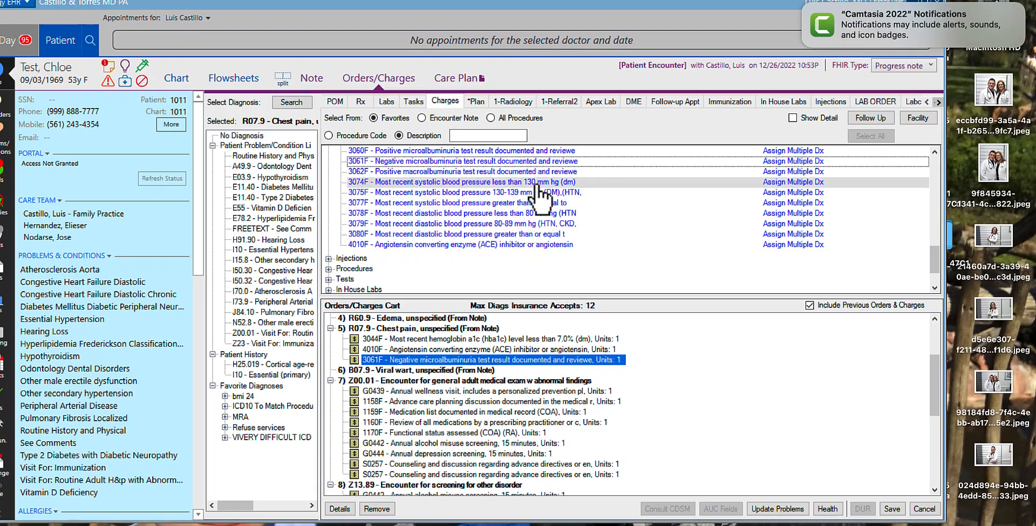
{"action": "left_click", "coordinate": [546, 183]}
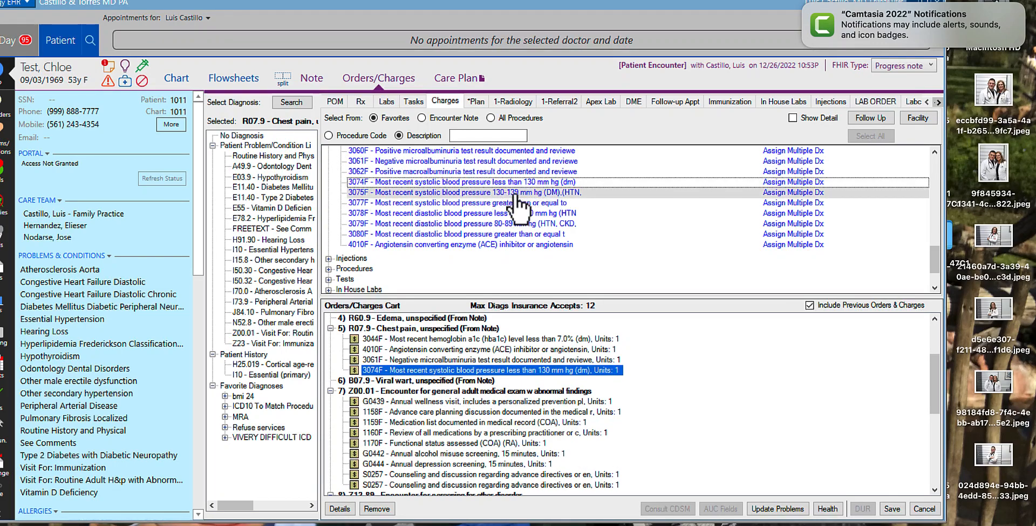
{"action": "left_click", "coordinate": [525, 193]}
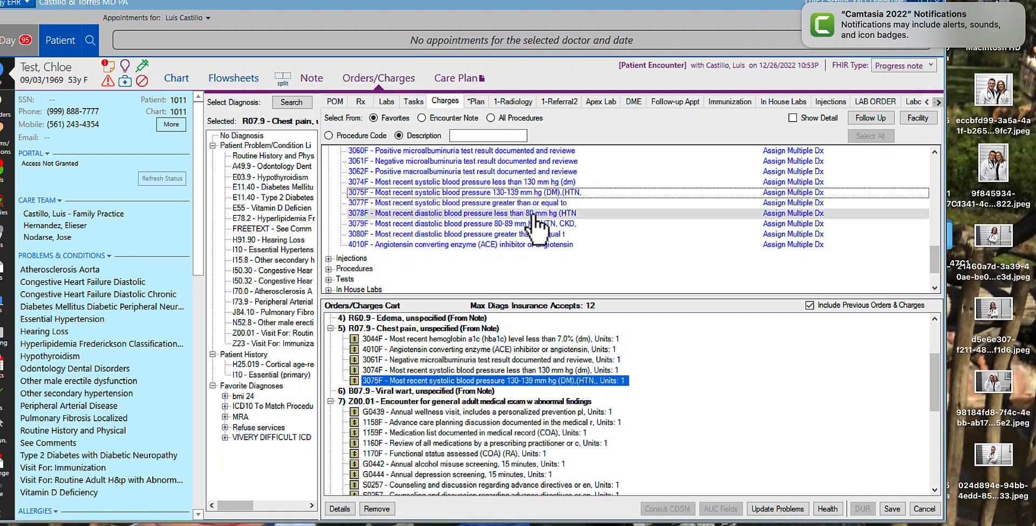
{"action": "left_click", "coordinate": [549, 214]}
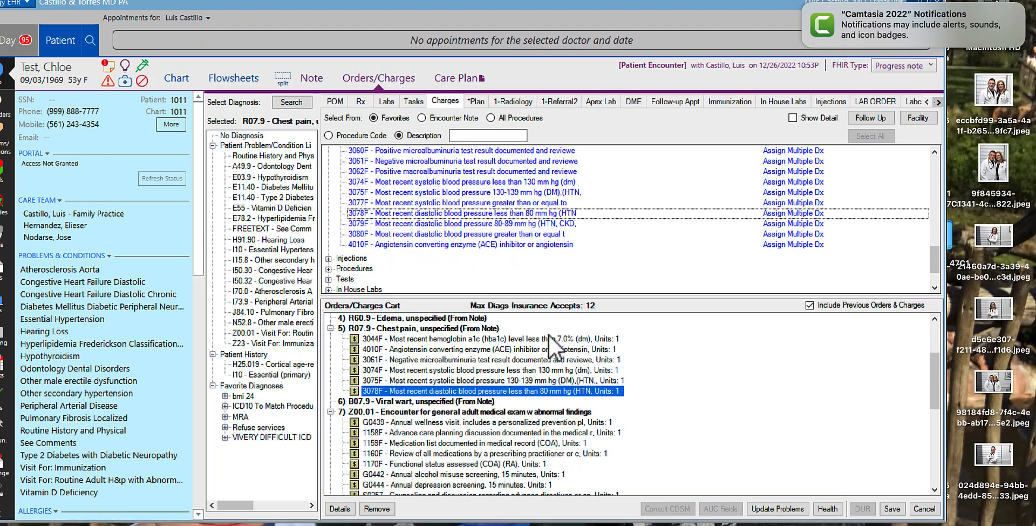
Add the HEDIS LDL-C charges 3048F, 3049F and 3050F under R07.9.
{"action": "scroll", "coordinate": [562, 229], "scroll_direction": "up", "scroll_amount": 5}
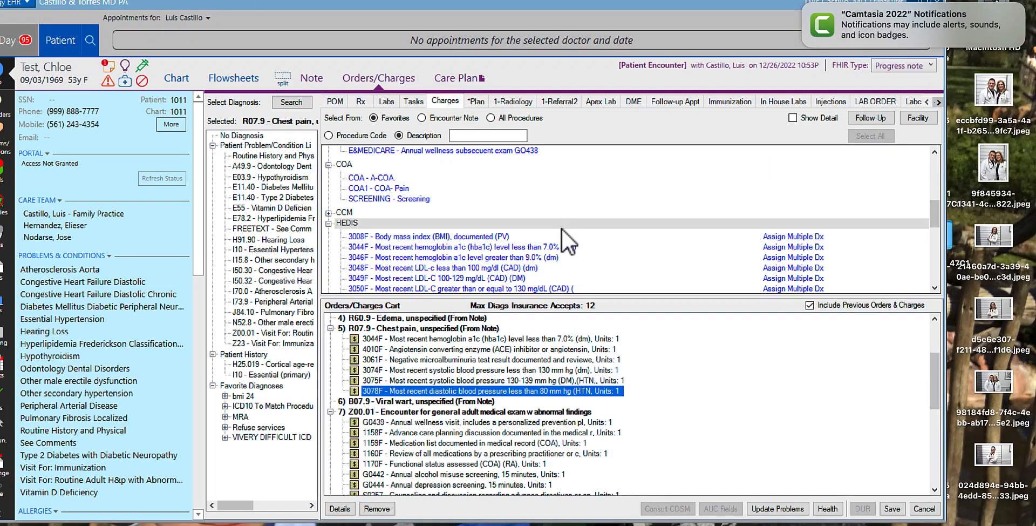
{"action": "scroll", "coordinate": [561, 228], "scroll_direction": "down", "scroll_amount": 1}
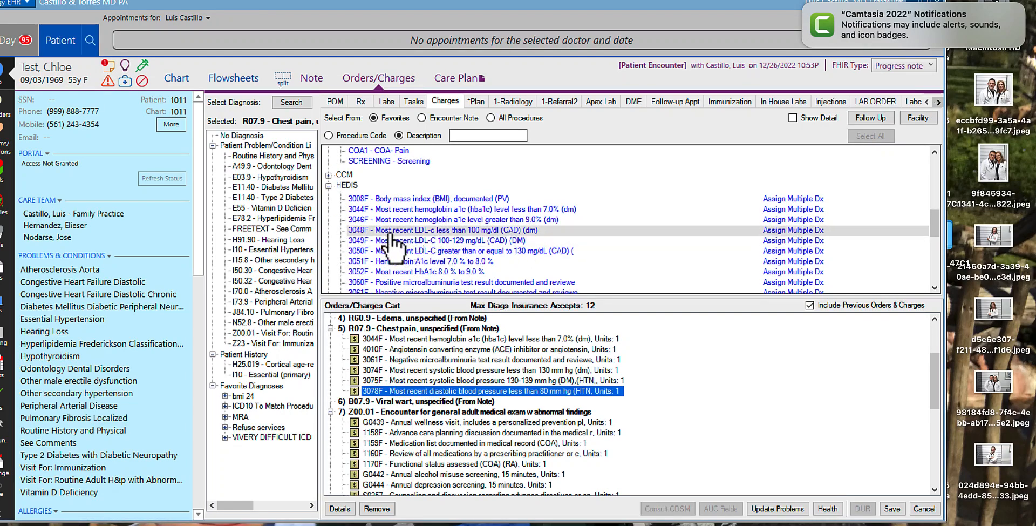
{"action": "left_click", "coordinate": [529, 231]}
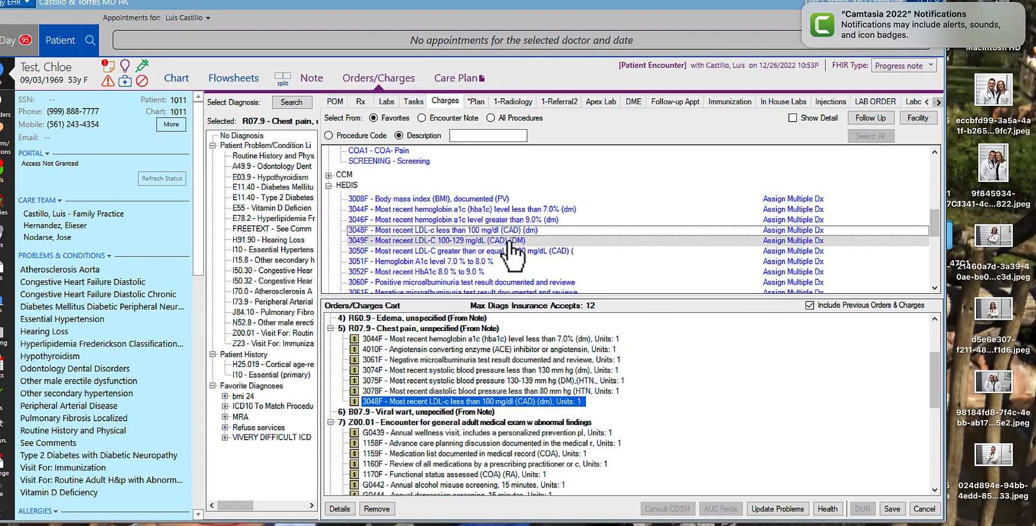
{"action": "left_click", "coordinate": [509, 241]}
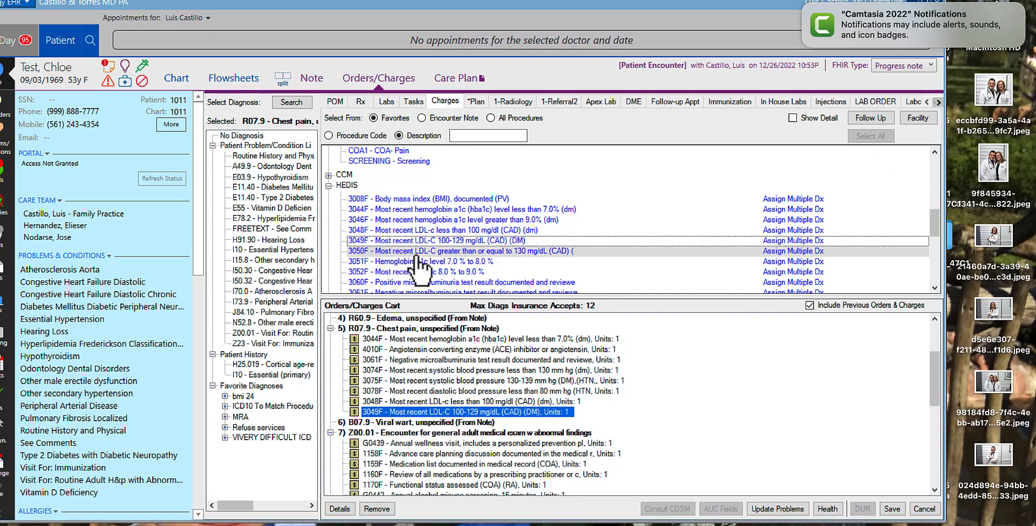
{"action": "left_click", "coordinate": [550, 253]}
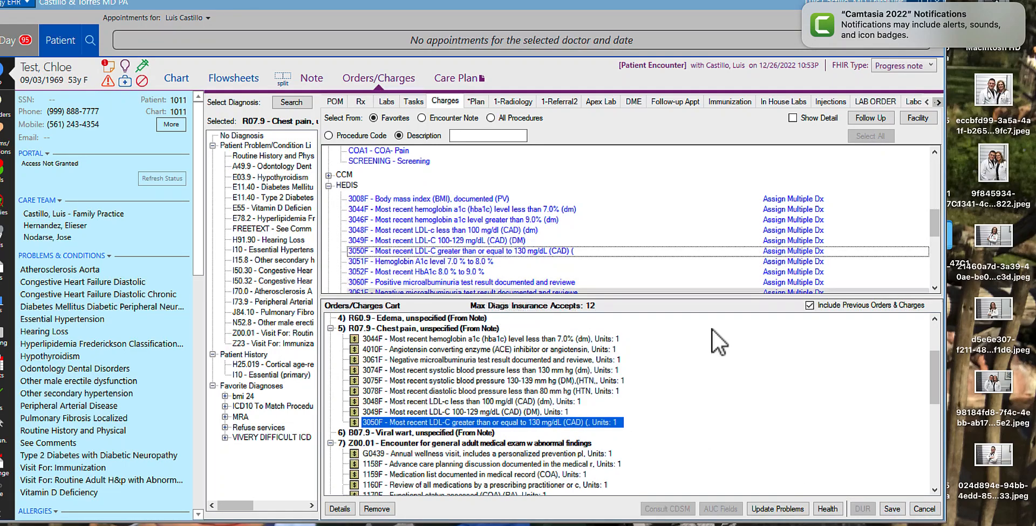
Link Z13.89, B07.9 and Z00.01 as the second, third and fourth diagnoses of the 4010F charge and save its details.
{"action": "mouse_move", "coordinate": [939, 358]}
{"action": "left_mouse_down"}
{"action": "mouse_move", "coordinate": [934, 403]}
{"action": "mouse_move", "coordinate": [937, 347]}
{"action": "mouse_move", "coordinate": [937, 364]}
{"action": "left_mouse_up"}
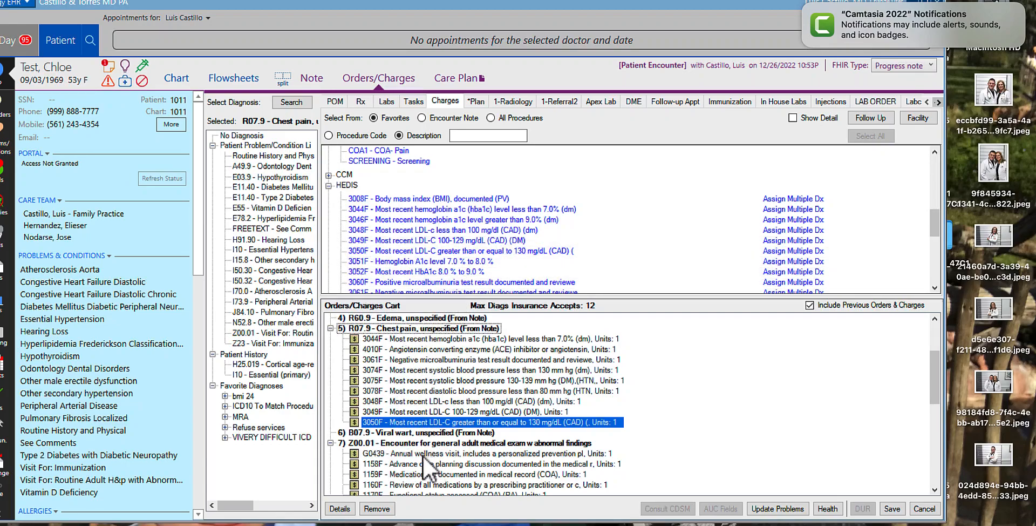
{"action": "double_click", "coordinate": [455, 353]}
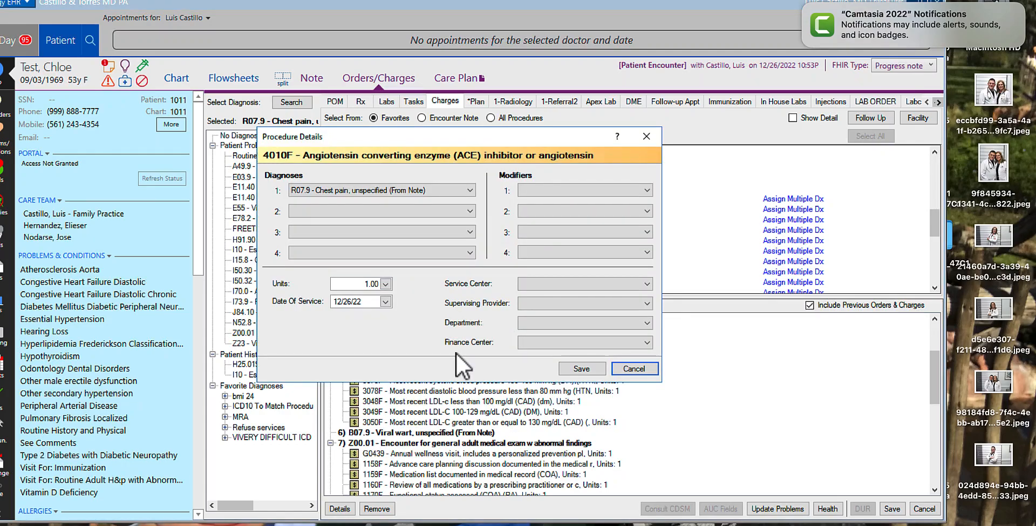
{"action": "left_click", "coordinate": [403, 211]}
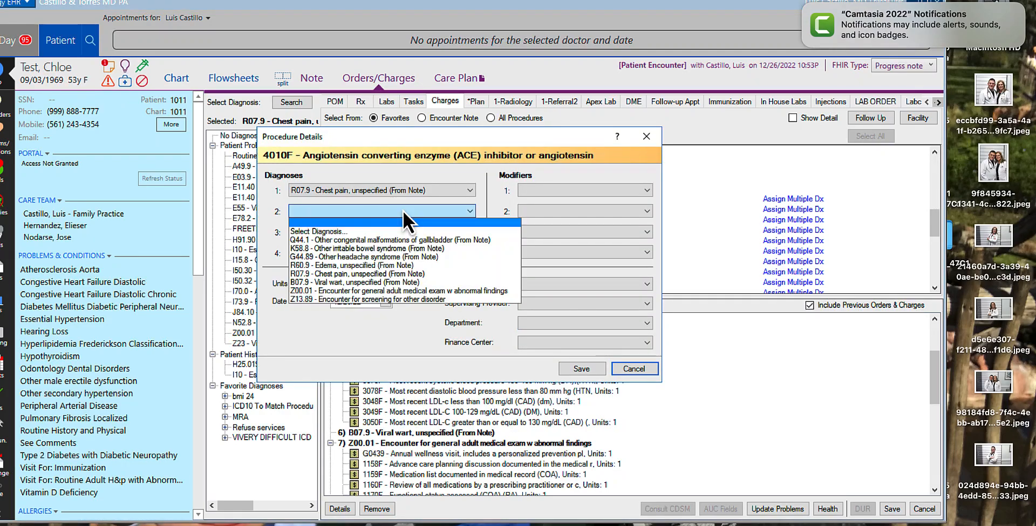
{"action": "left_click", "coordinate": [336, 300]}
{"action": "left_click", "coordinate": [374, 233]}
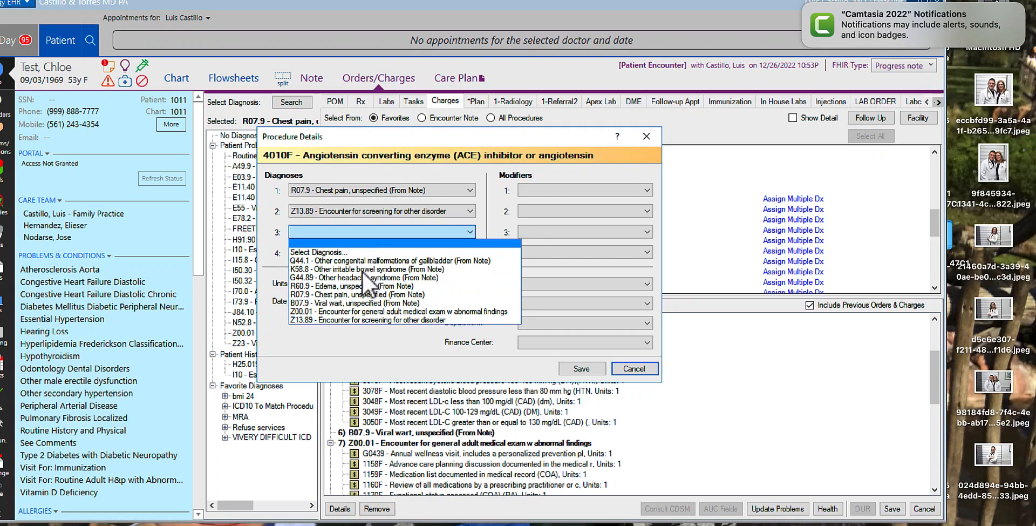
{"action": "left_click", "coordinate": [336, 305]}
{"action": "left_click", "coordinate": [364, 252]}
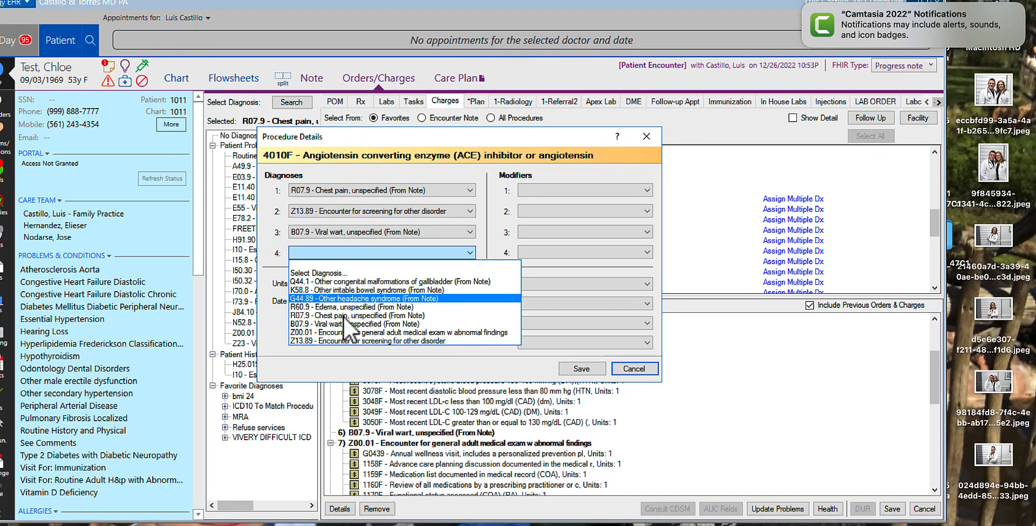
{"action": "left_click", "coordinate": [342, 331]}
{"action": "left_click", "coordinate": [581, 368]}
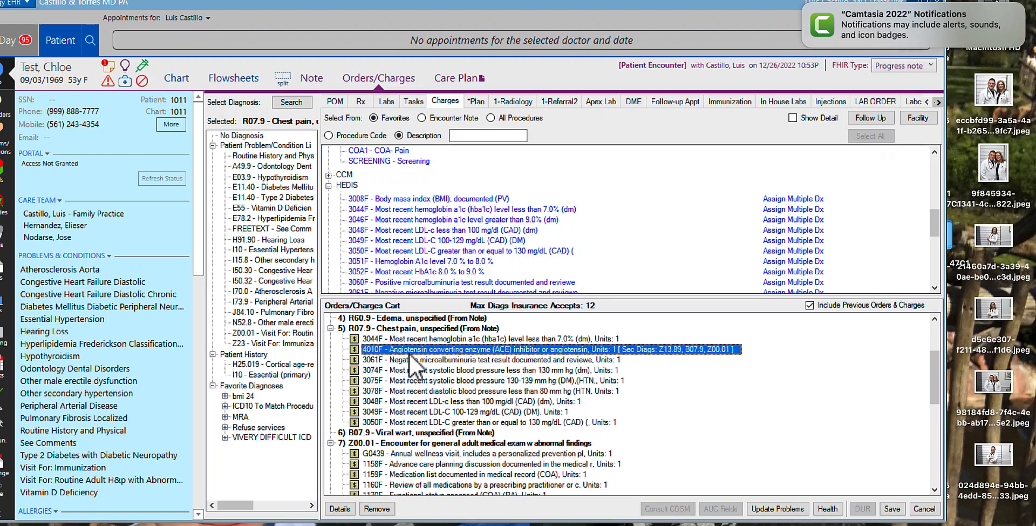
Review the remaining charges in the cart and save the orders and charges.
{"action": "scroll", "coordinate": [543, 408], "scroll_direction": "down", "scroll_amount": 5}
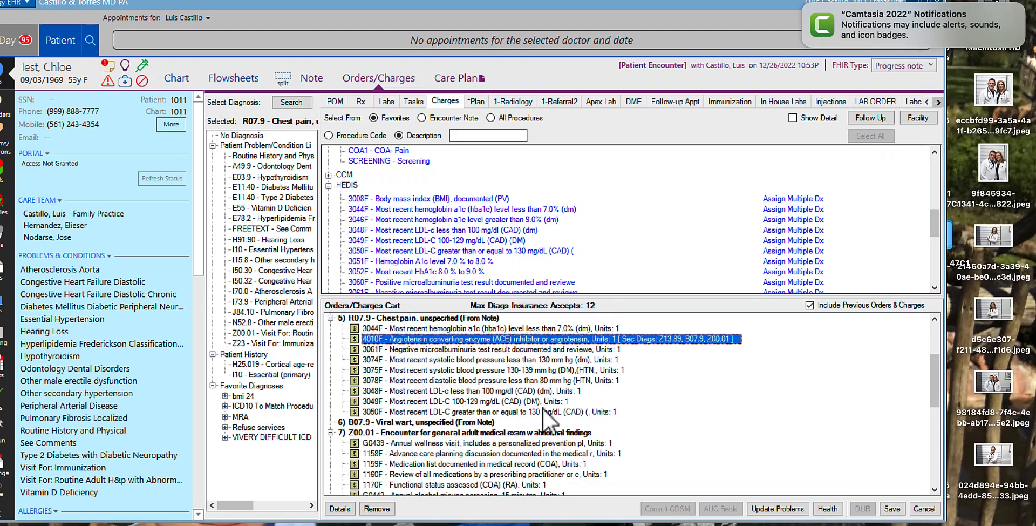
{"action": "scroll", "coordinate": [543, 407], "scroll_direction": "down", "scroll_amount": 2}
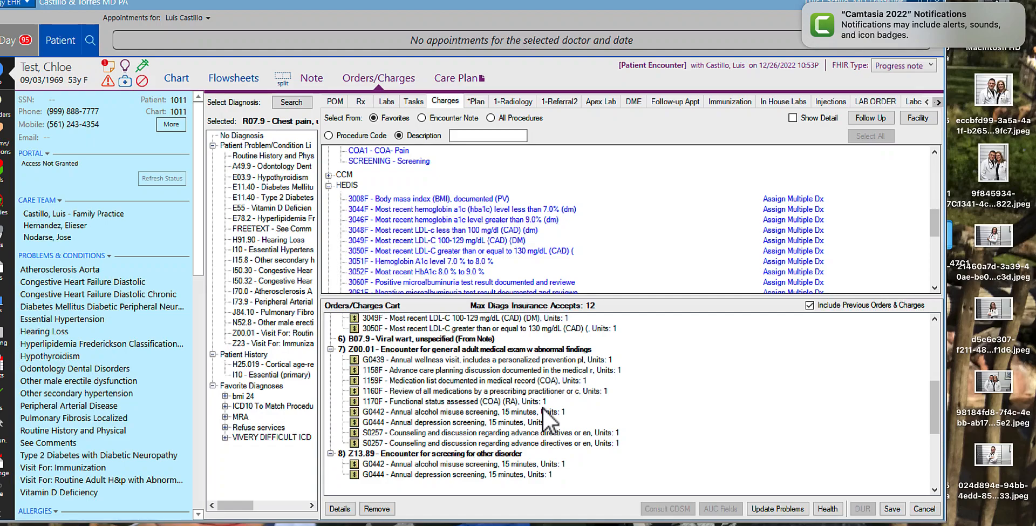
{"action": "scroll", "coordinate": [543, 407], "scroll_direction": "down", "scroll_amount": 1}
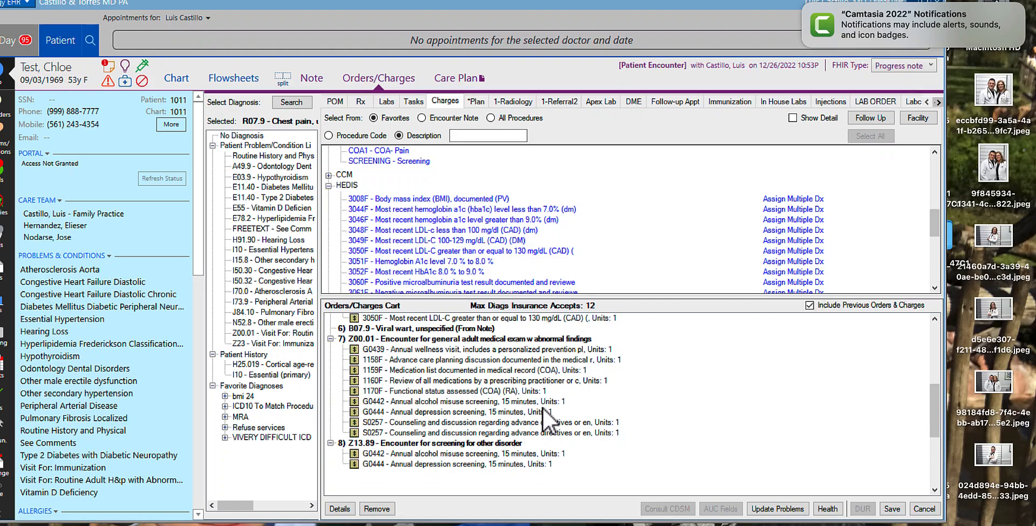
{"action": "left_click", "coordinate": [548, 251]}
{"action": "mouse_move", "coordinate": [938, 221]}
{"action": "left_mouse_down"}
{"action": "mouse_move", "coordinate": [943, 265]}
{"action": "mouse_move", "coordinate": [938, 219]}
{"action": "left_mouse_up"}
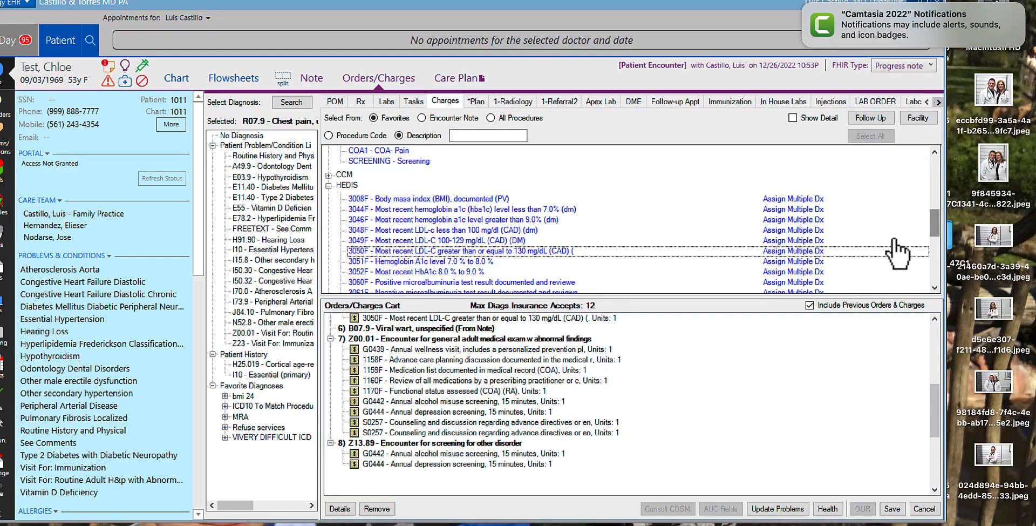
{"action": "left_click", "coordinate": [894, 510]}
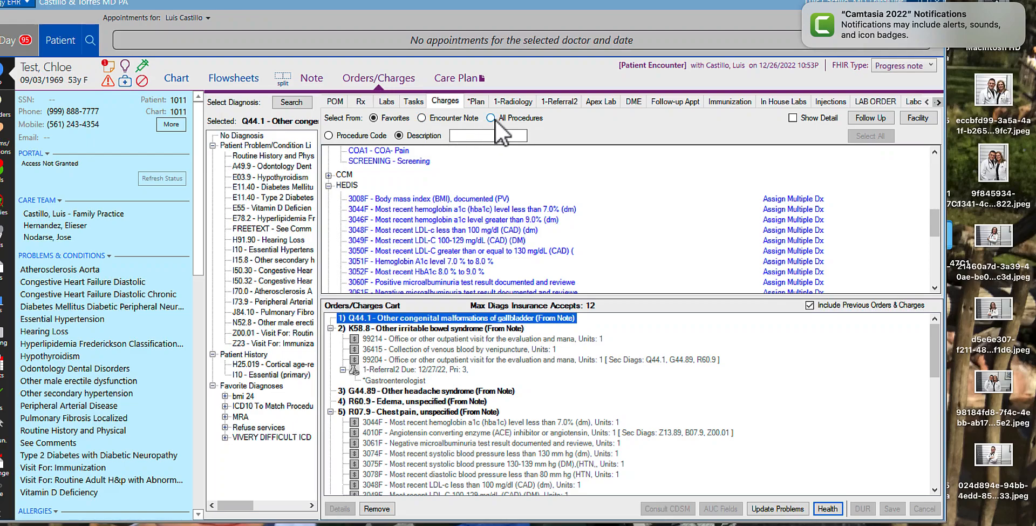
Try recalculating the encounter note's E&M code with irritable bowel syndrome, headache syndromes and hepatobiliary disorders marked chronic, without accepting the code.
{"action": "left_click", "coordinate": [423, 120]}
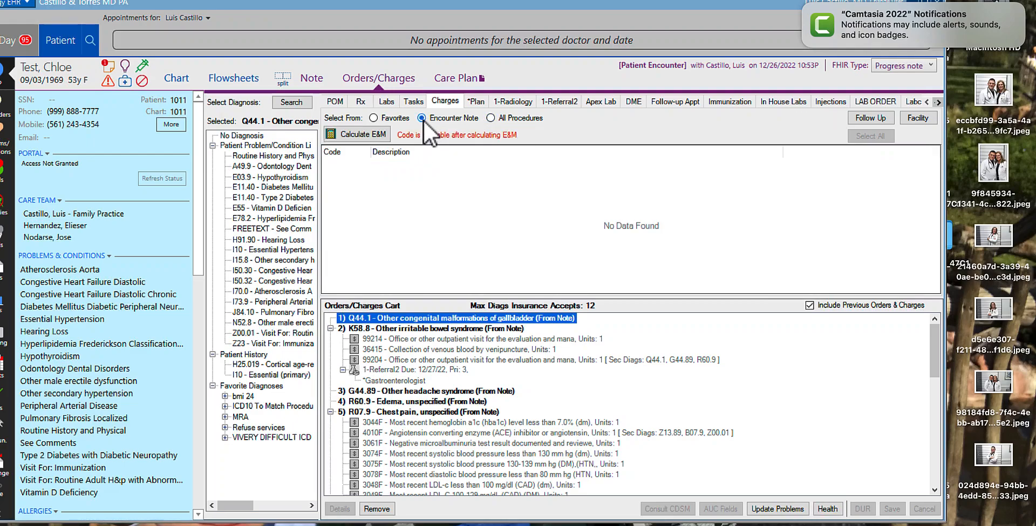
{"action": "left_click", "coordinate": [362, 135]}
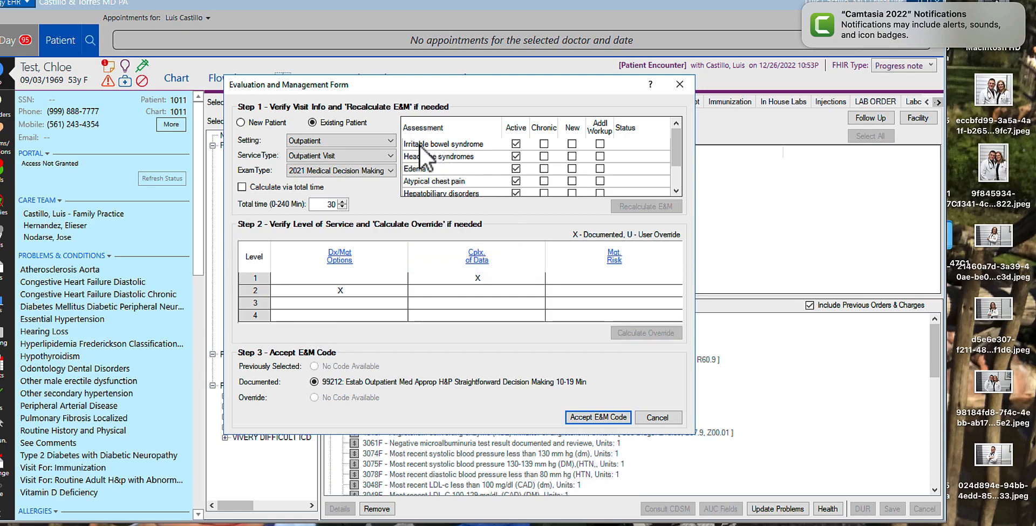
{"action": "left_click", "coordinate": [546, 145]}
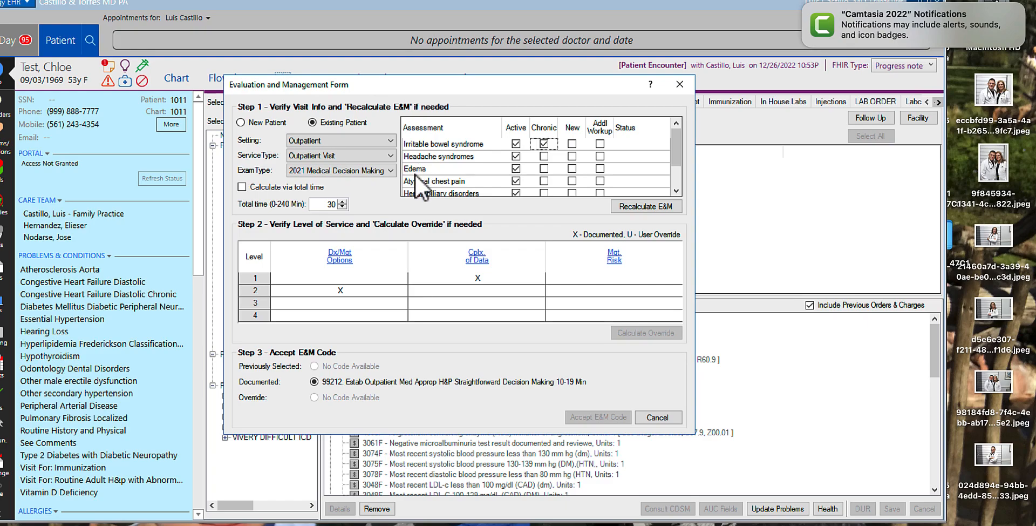
{"action": "left_click", "coordinate": [546, 194]}
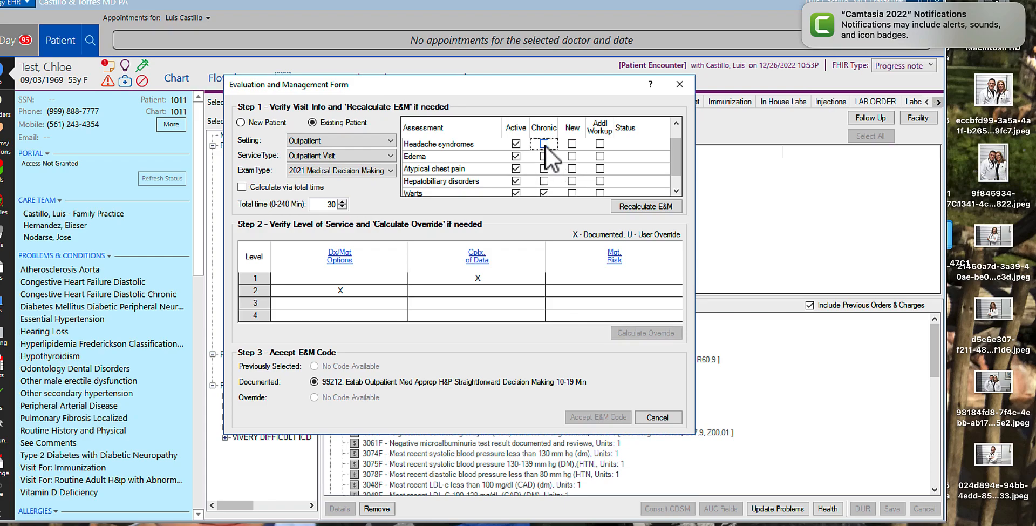
{"action": "left_click", "coordinate": [544, 144]}
{"action": "left_click", "coordinate": [545, 181]}
{"action": "left_click", "coordinate": [649, 206]}
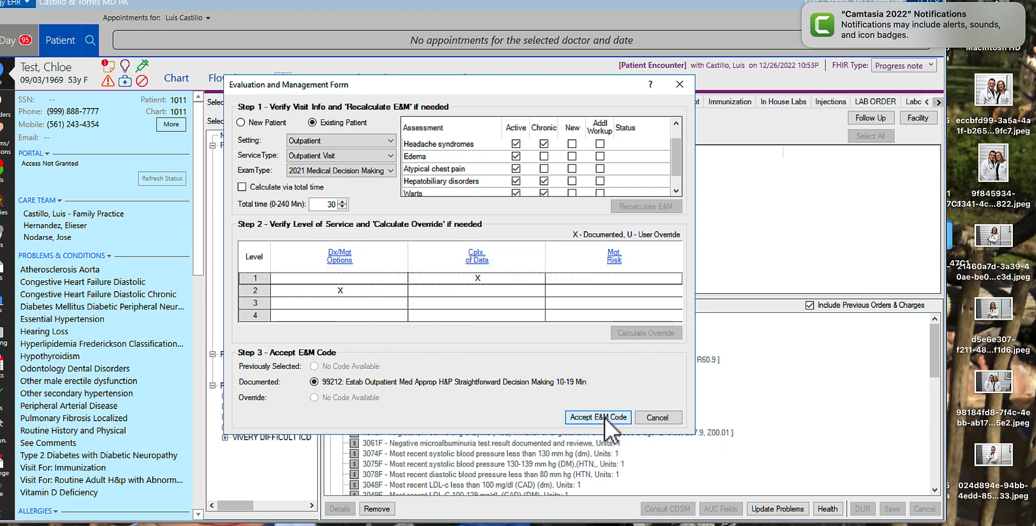
{"action": "left_click", "coordinate": [676, 420]}
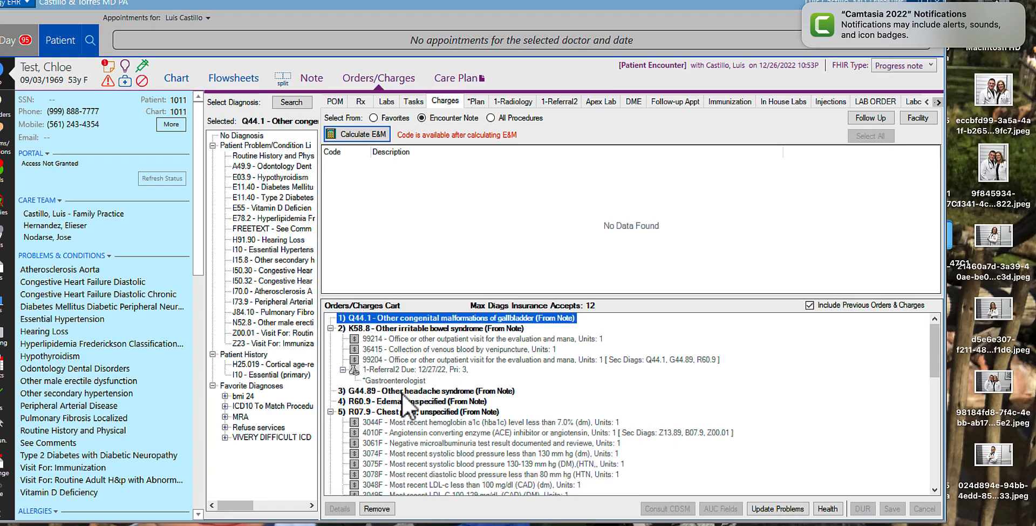
Start a Clinical Reconciliation task with the note "i need records for this patient." and set its priority to Low.
{"action": "left_click", "coordinate": [418, 103]}
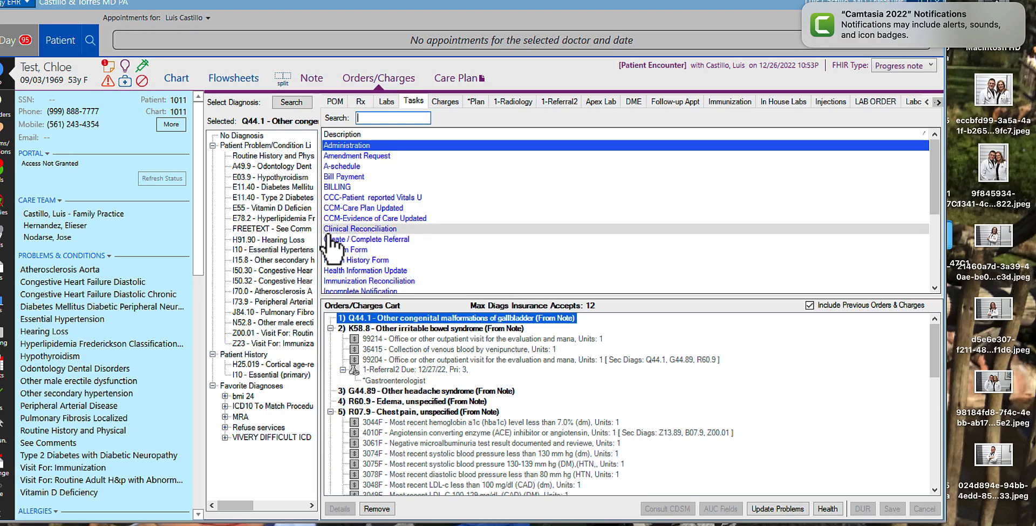
{"action": "left_click", "coordinate": [380, 230]}
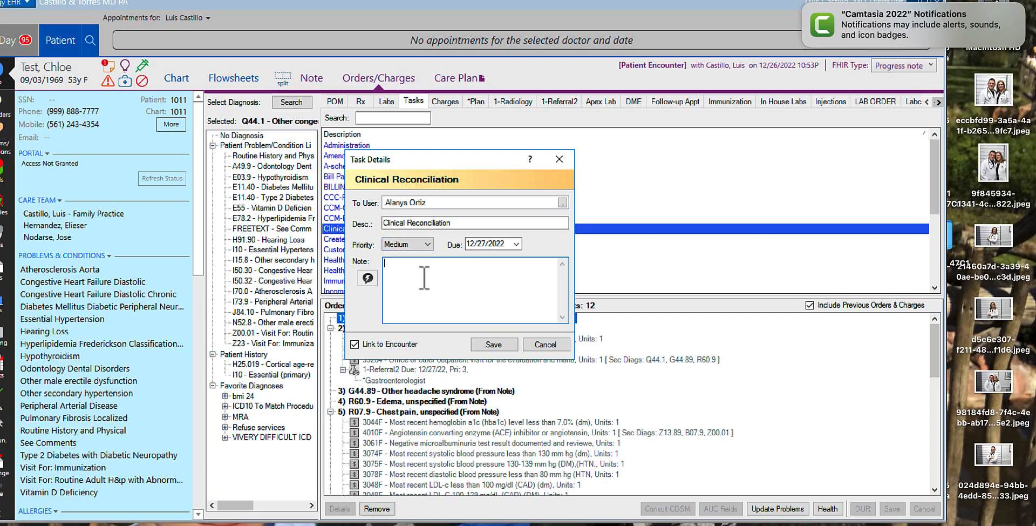
{"action": "type", "text": "I need records for this patient."}
{"action": "scroll", "coordinate": [388, 245], "scroll_direction": "down", "scroll_amount": 1}
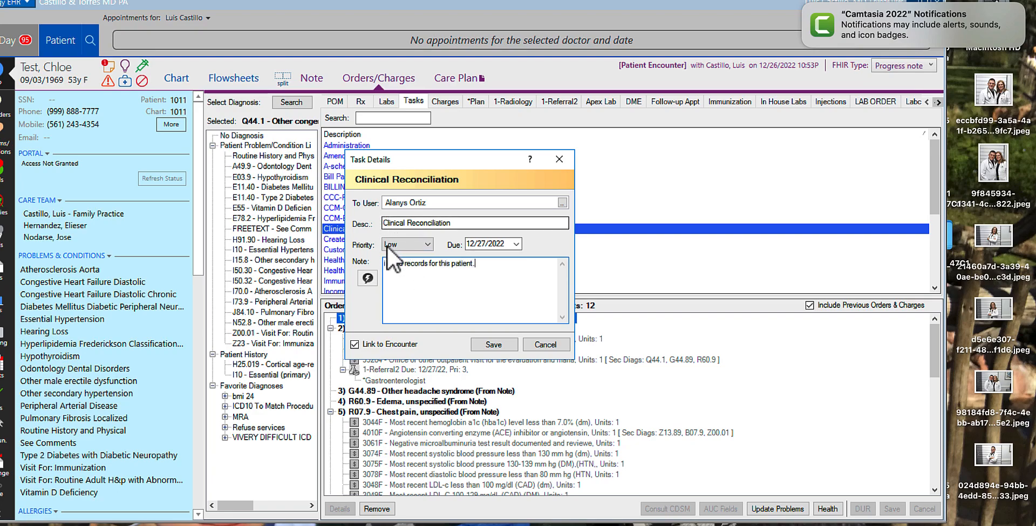
Append the quick texts about a screening mammogram and about very good labs to the task note, and save the task.
{"action": "left_click", "coordinate": [369, 280]}
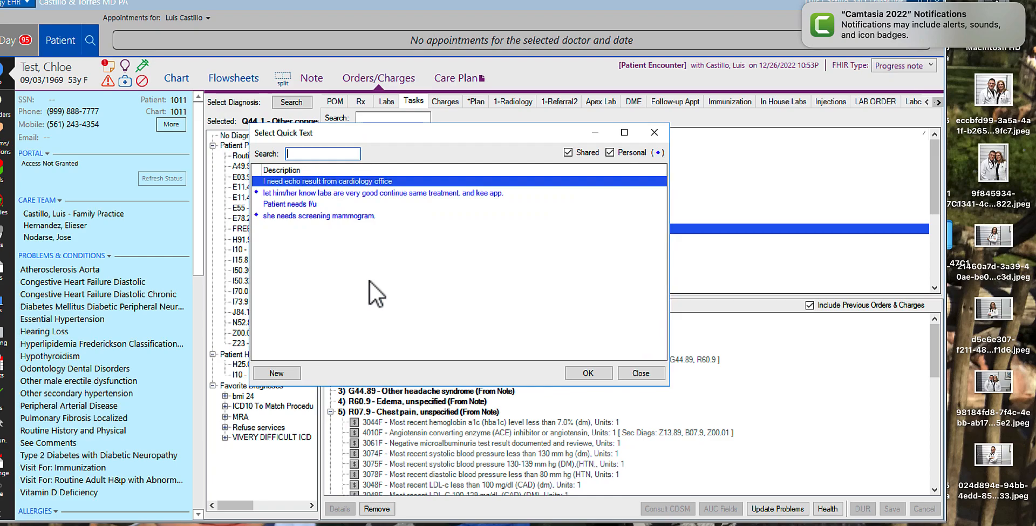
{"action": "double_click", "coordinate": [311, 216]}
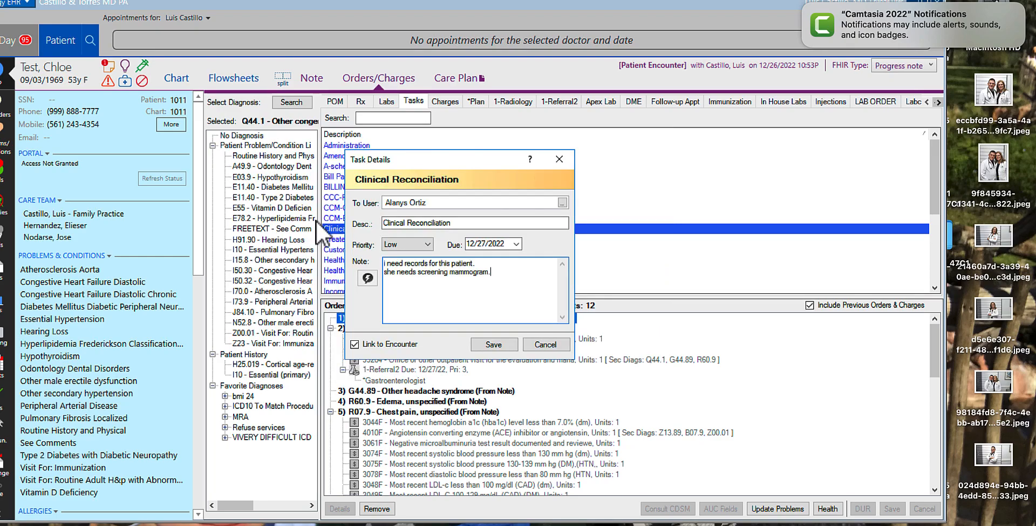
{"action": "left_click", "coordinate": [368, 279]}
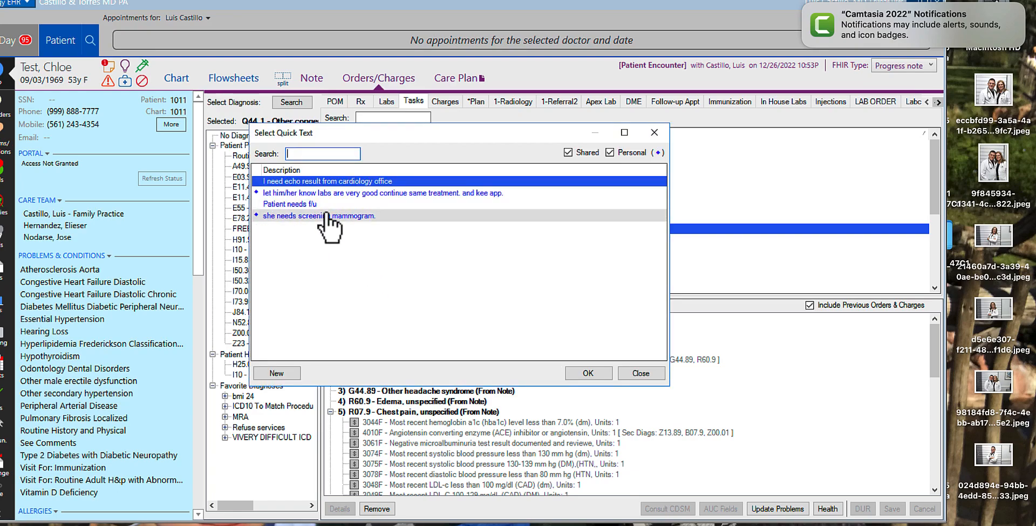
{"action": "double_click", "coordinate": [392, 193]}
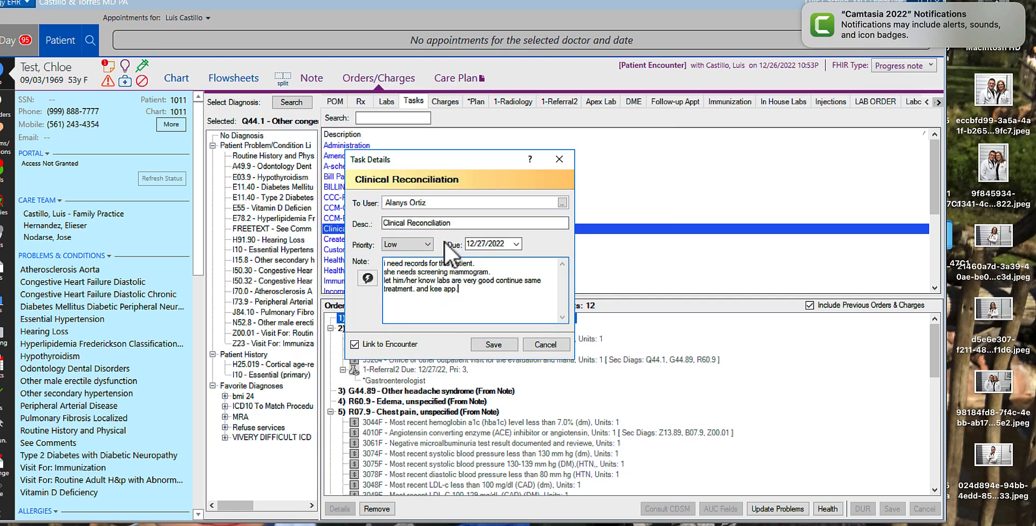
{"action": "left_click", "coordinate": [494, 345]}
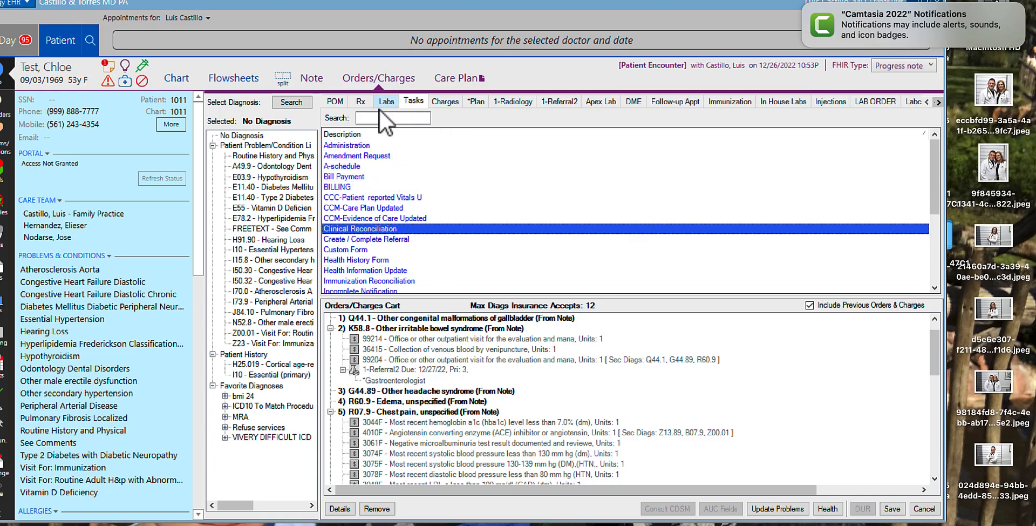
Check the patient's current medications, and start a favorite Amoxicillin 875 MG Oral Tablet prescription with 1 bid, 14 days, 0 refill.
{"action": "left_click", "coordinate": [362, 104]}
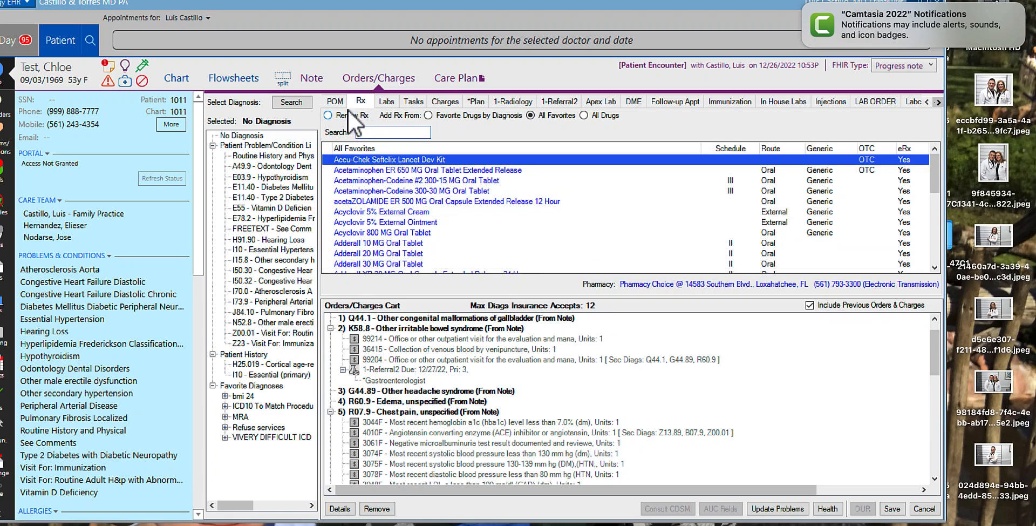
{"action": "left_click", "coordinate": [333, 104]}
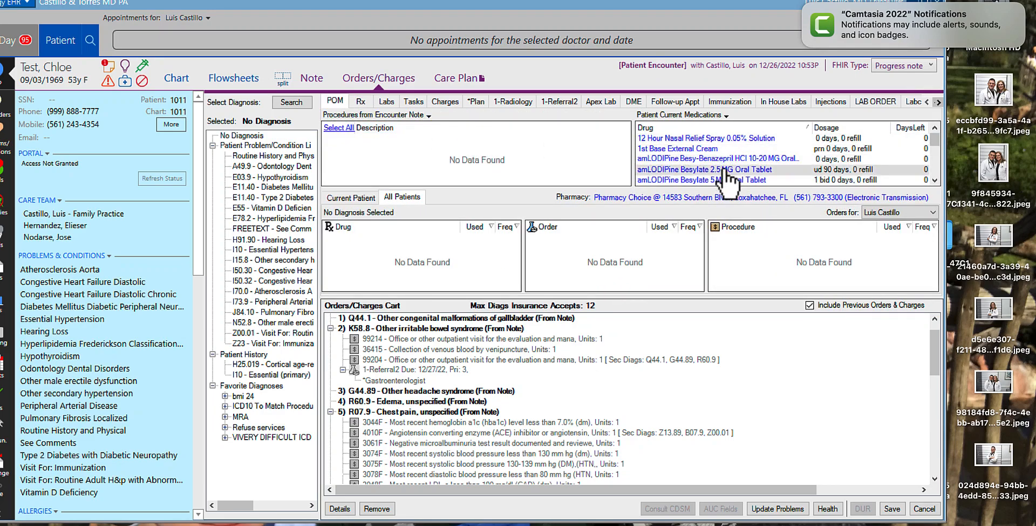
{"action": "scroll", "coordinate": [728, 178], "scroll_direction": "down", "scroll_amount": 3}
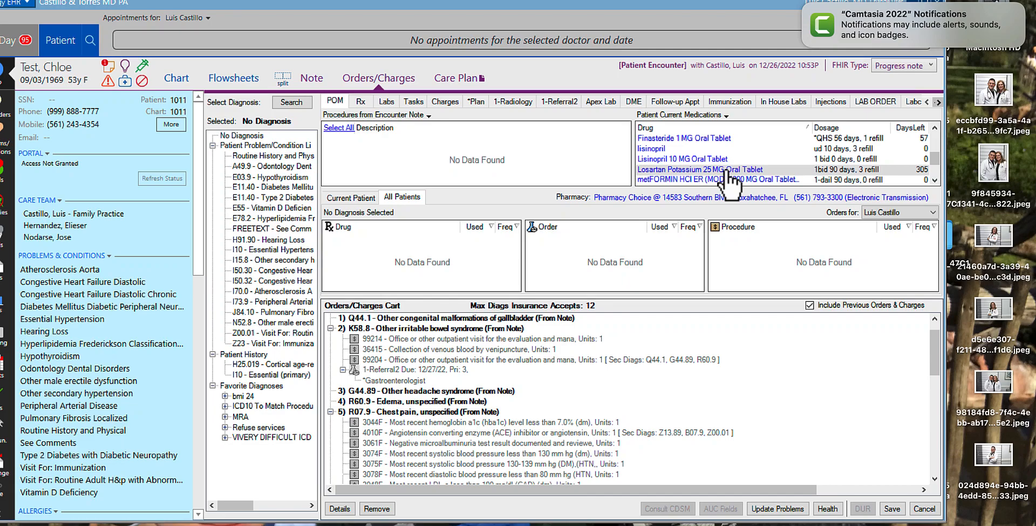
{"action": "left_click", "coordinate": [362, 103]}
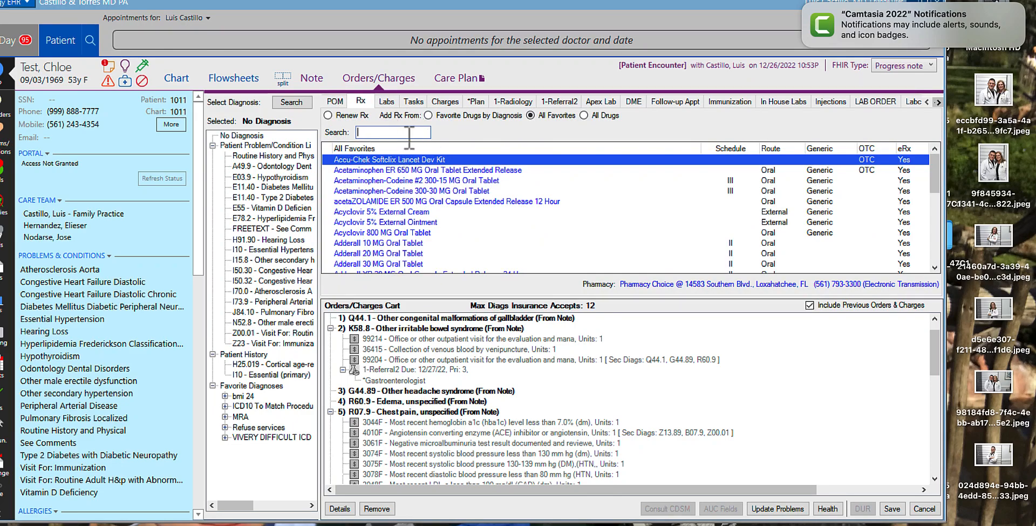
{"action": "type", "text": "amox"}
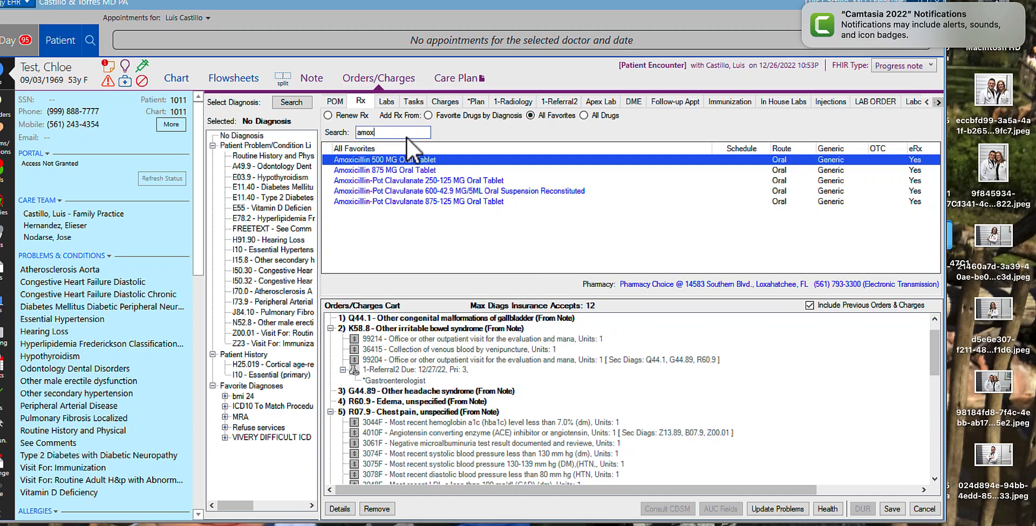
{"action": "left_click", "coordinate": [399, 170]}
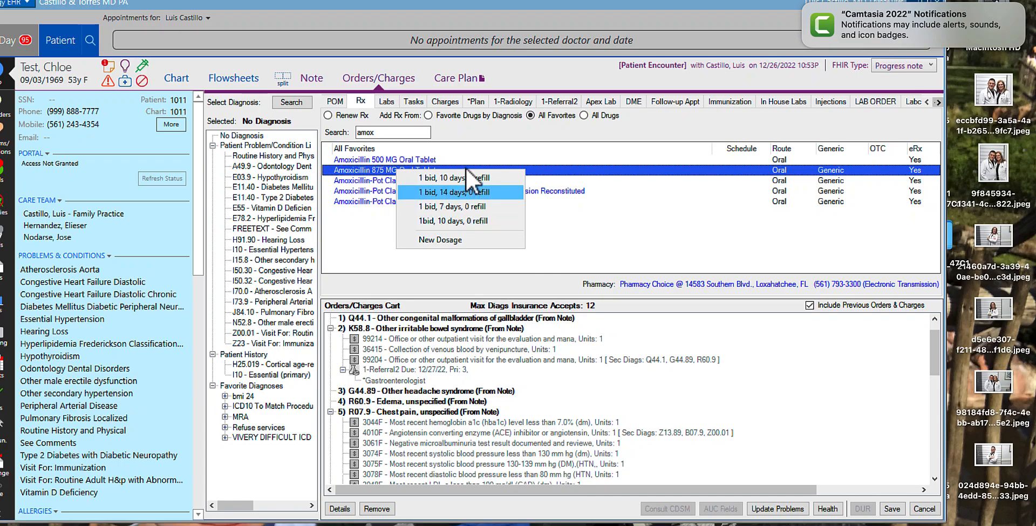
{"action": "left_click", "coordinate": [458, 192]}
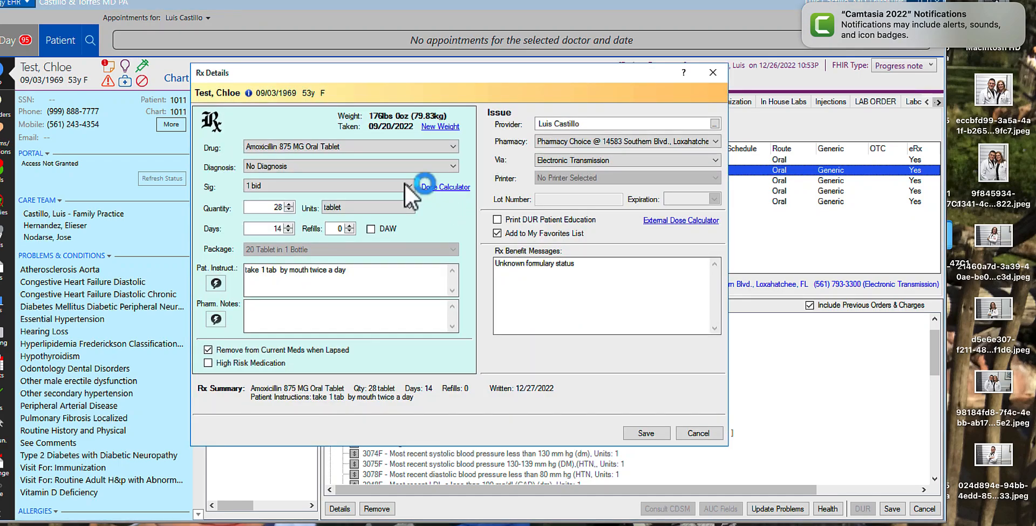
Set the amoxicillin prescription to No Pharmacy, issued via Other, and save its details.
{"action": "left_click", "coordinate": [302, 165]}
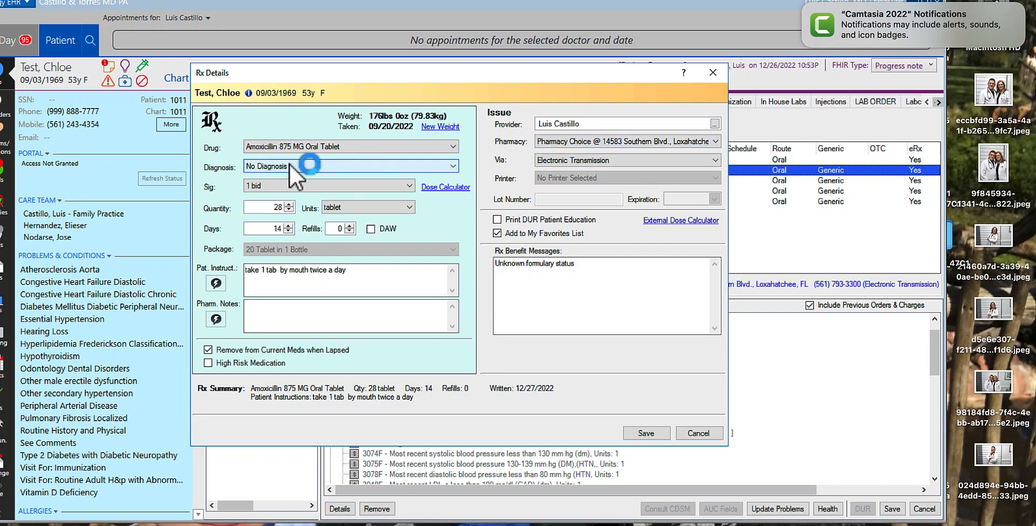
{"action": "left_click", "coordinate": [554, 142]}
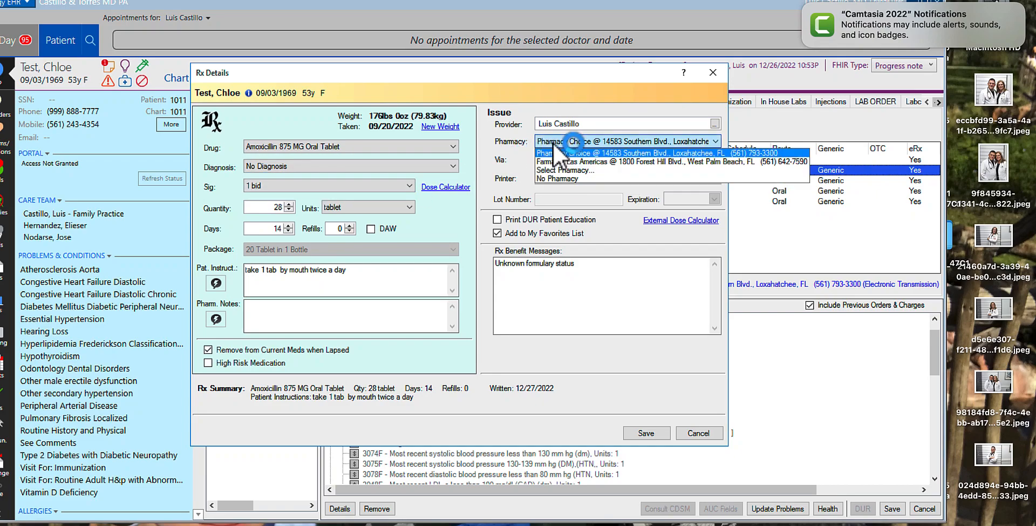
{"action": "left_click", "coordinate": [568, 179]}
{"action": "left_click", "coordinate": [576, 160]}
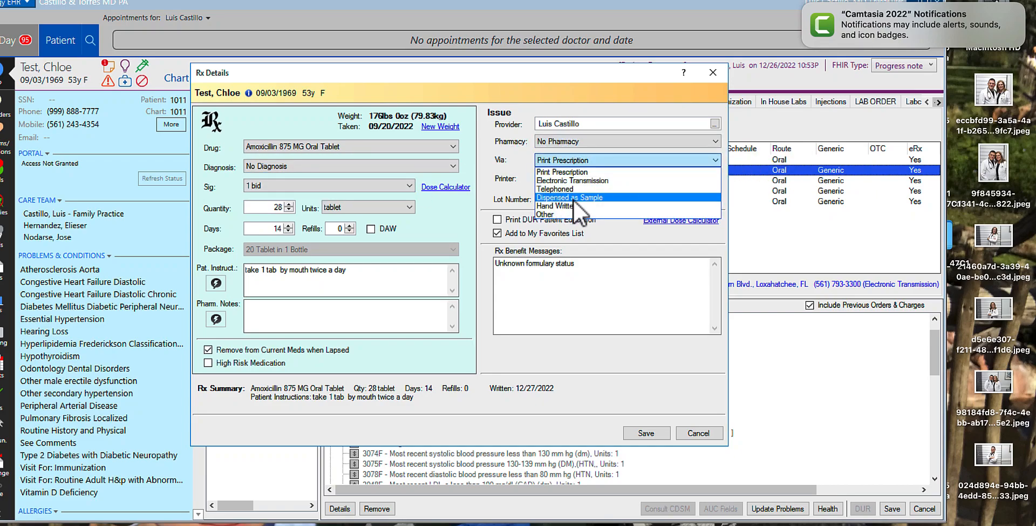
{"action": "left_click", "coordinate": [556, 214]}
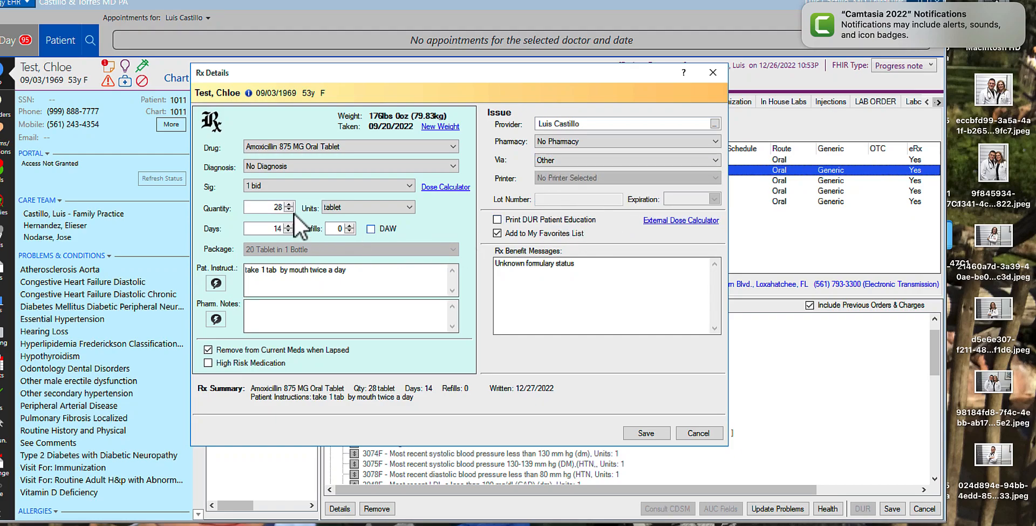
{"action": "left_click", "coordinate": [647, 433]}
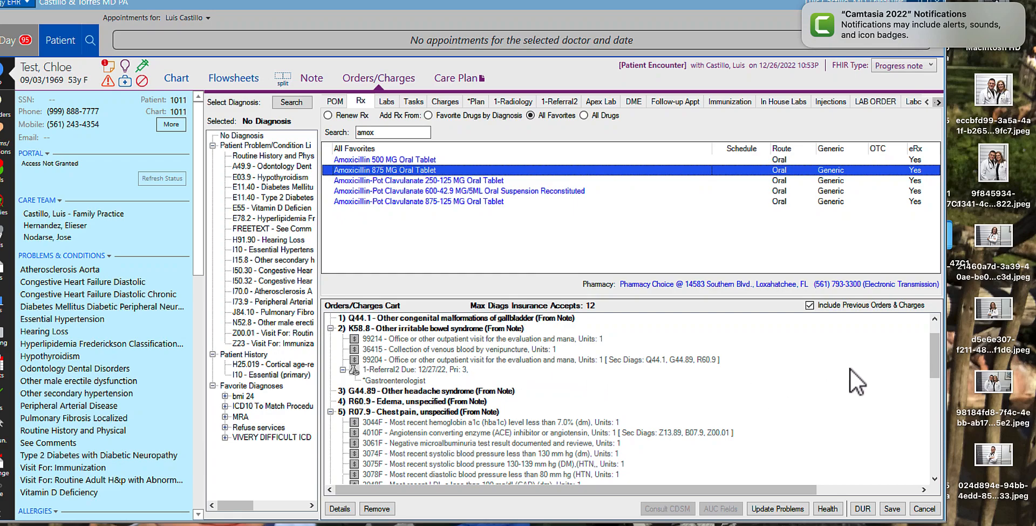
Search all drugs for "levaqu" with B07.9 viral wart selected in the cart, and save the pending orders and charges.
{"action": "left_click_drag", "start_coordinate": [932, 343], "coordinate": [934, 380]}
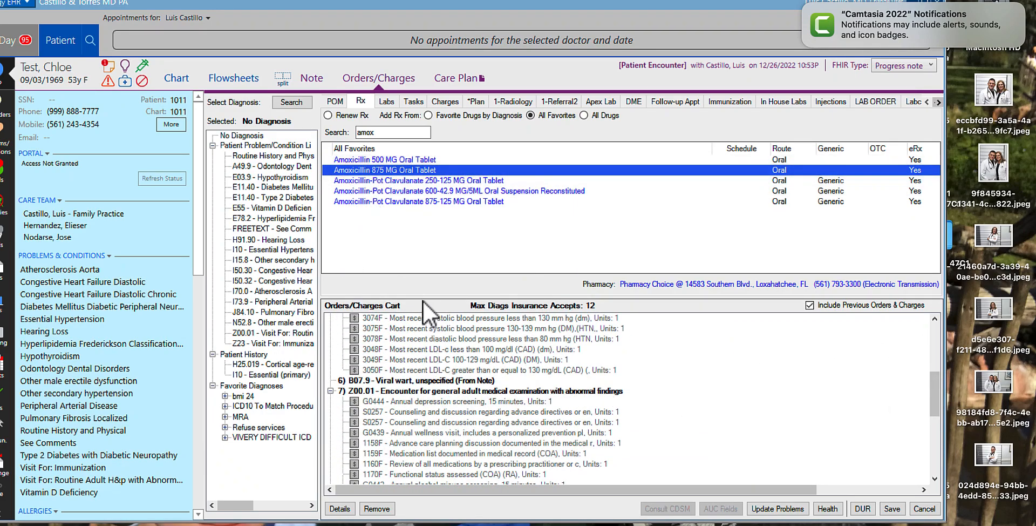
{"action": "left_click", "coordinate": [442, 380]}
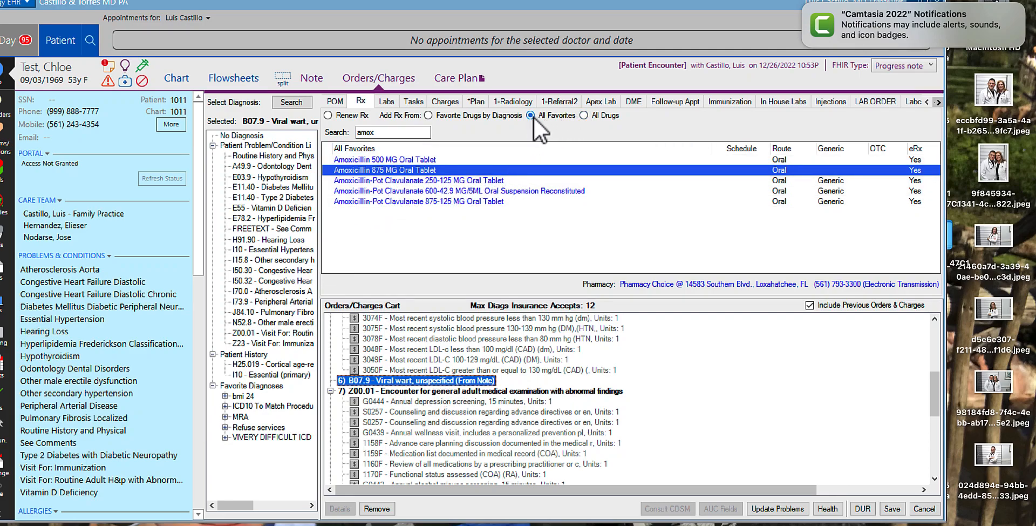
{"action": "left_click", "coordinate": [585, 116]}
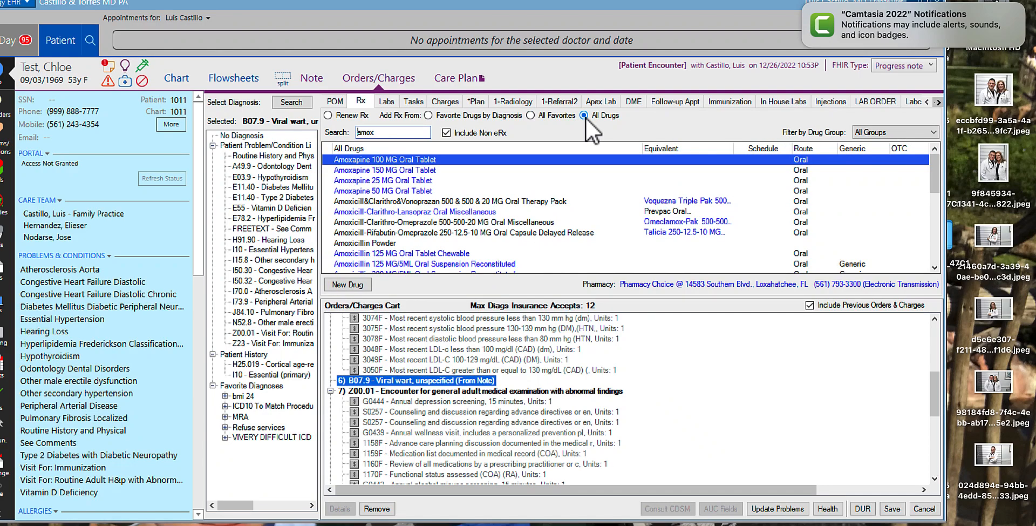
{"action": "double_click", "coordinate": [382, 133]}
{"action": "scroll", "coordinate": [427, 253], "scroll_direction": "down", "scroll_amount": 5}
{"action": "scroll", "coordinate": [426, 252], "scroll_direction": "down", "scroll_amount": 3}
{"action": "type", "text": "levaqu"}
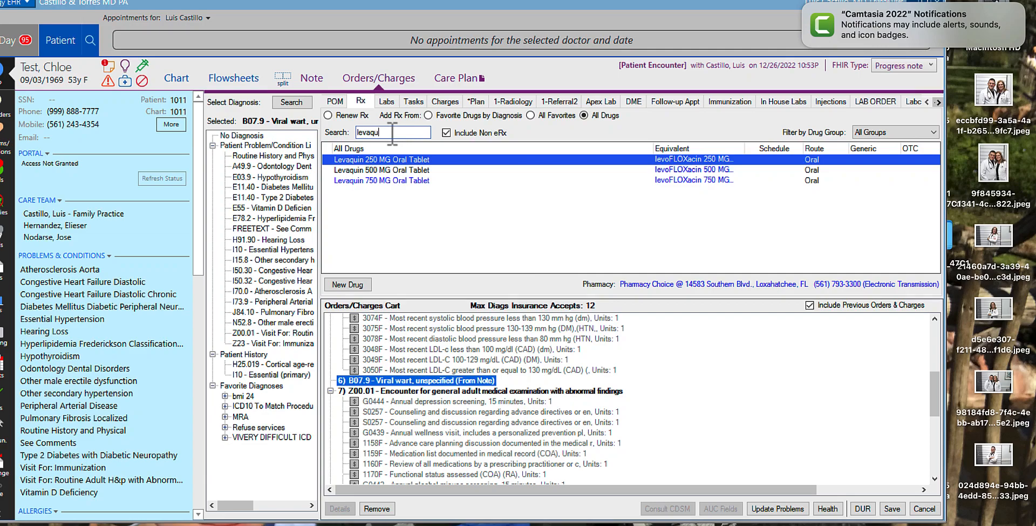
{"action": "left_click", "coordinate": [895, 514]}
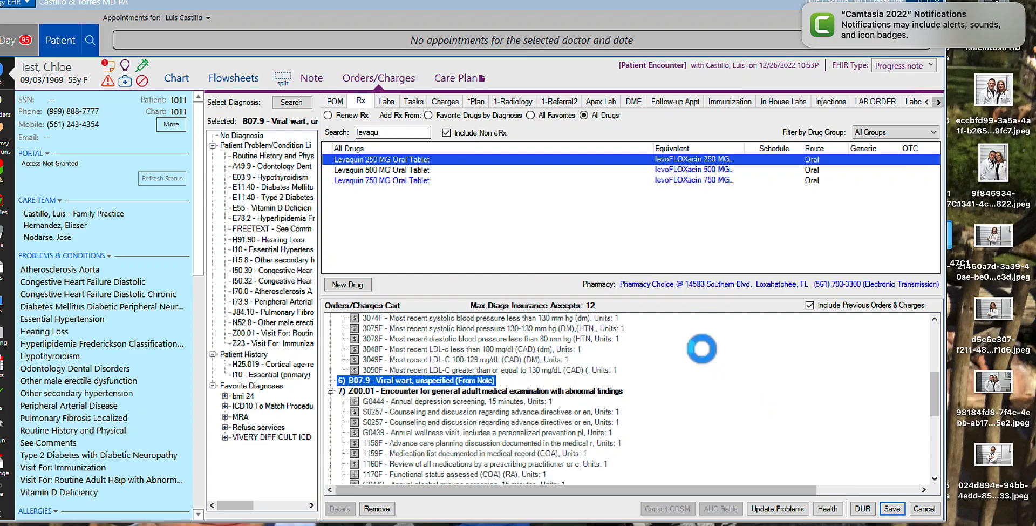
{"action": "left_click", "coordinate": [615, 400]}
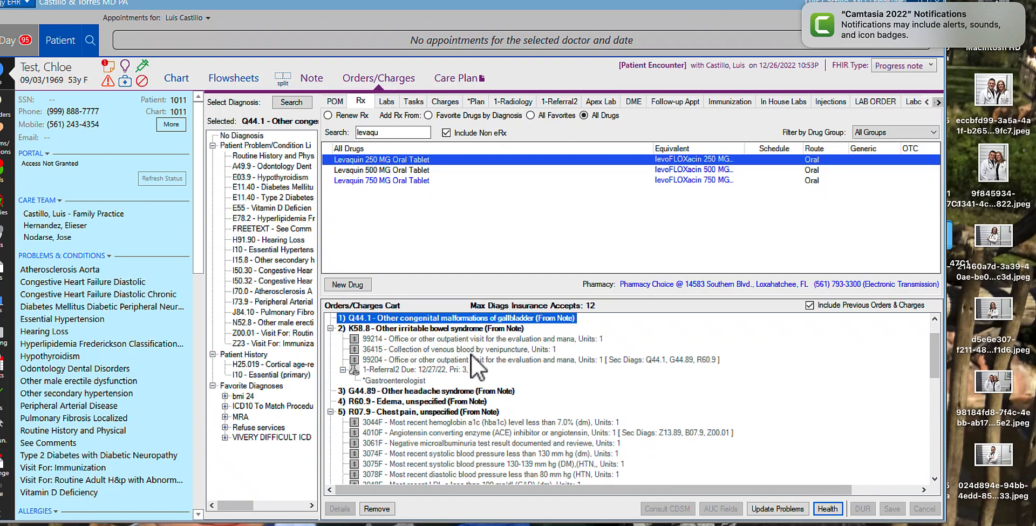
Start a Levaquin 250 MG Oral Tablet prescription under Q44.1 and set its quantity to 1 tablet.
{"action": "double_click", "coordinate": [392, 160]}
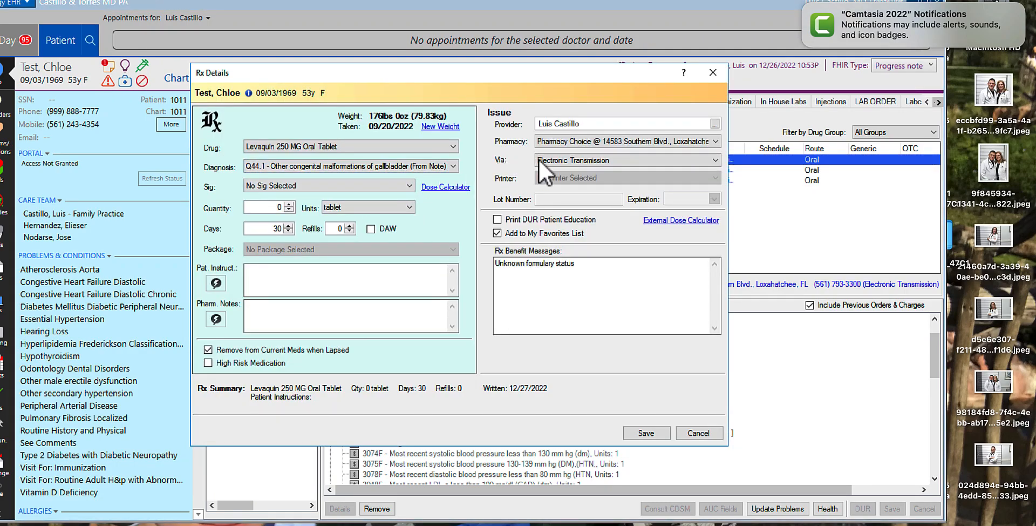
{"action": "left_click", "coordinate": [650, 433]}
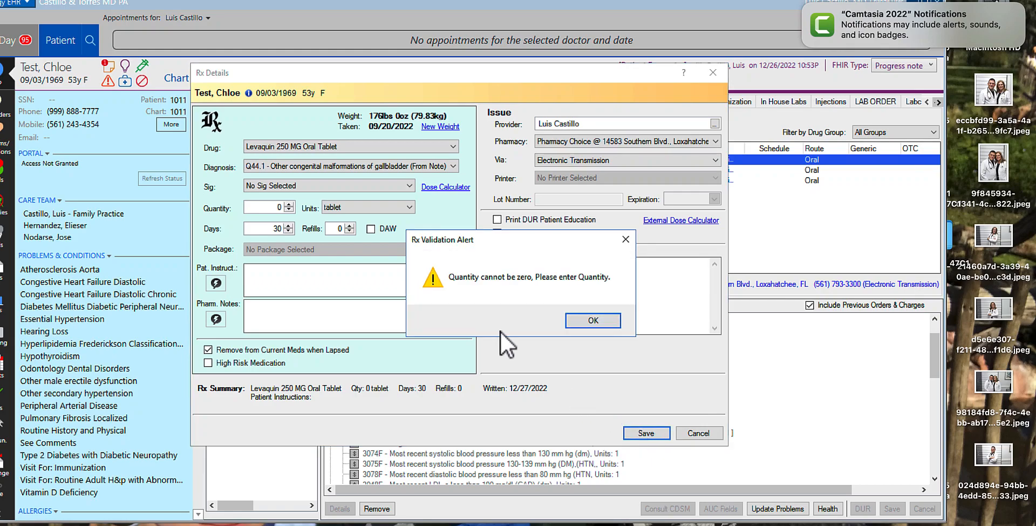
{"action": "left_click", "coordinate": [605, 324]}
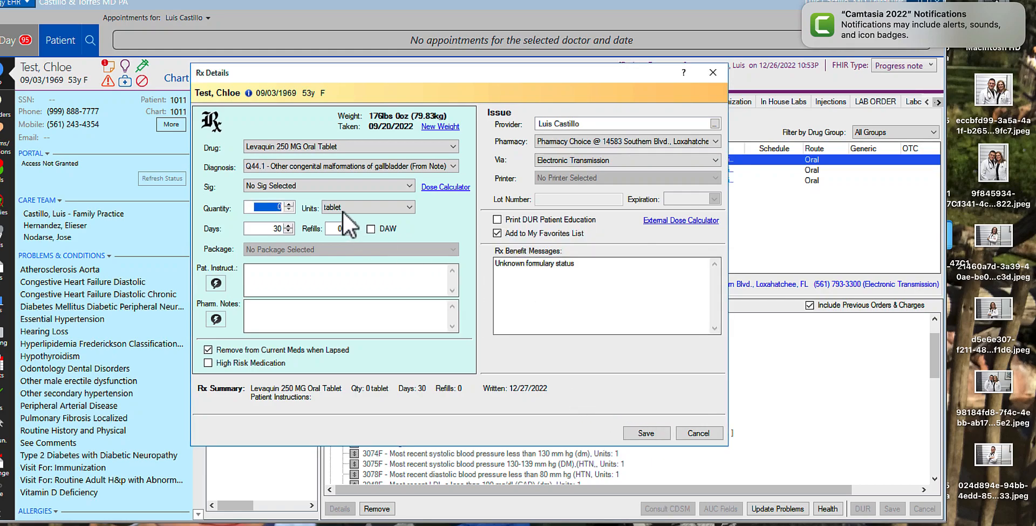
{"action": "left_click", "coordinate": [290, 204]}
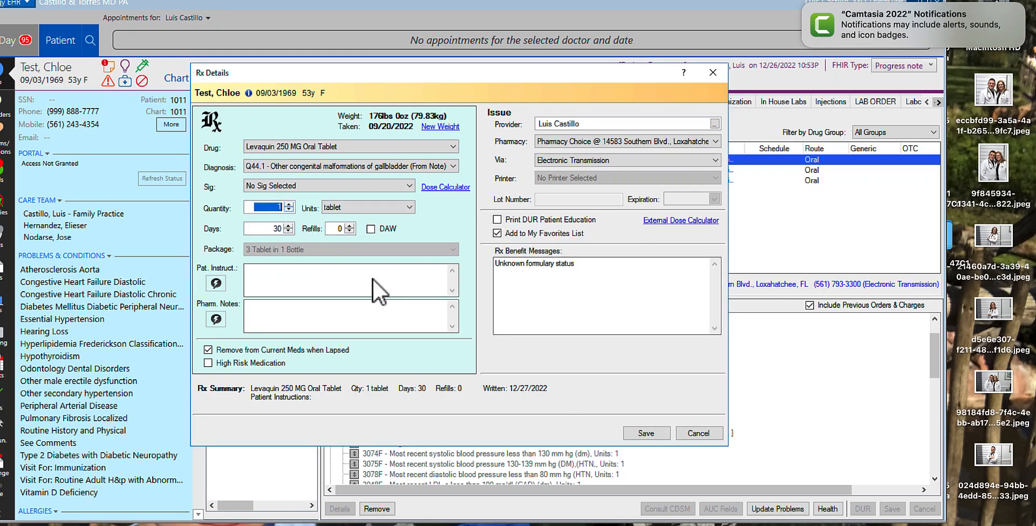
{"action": "left_click", "coordinate": [643, 435]}
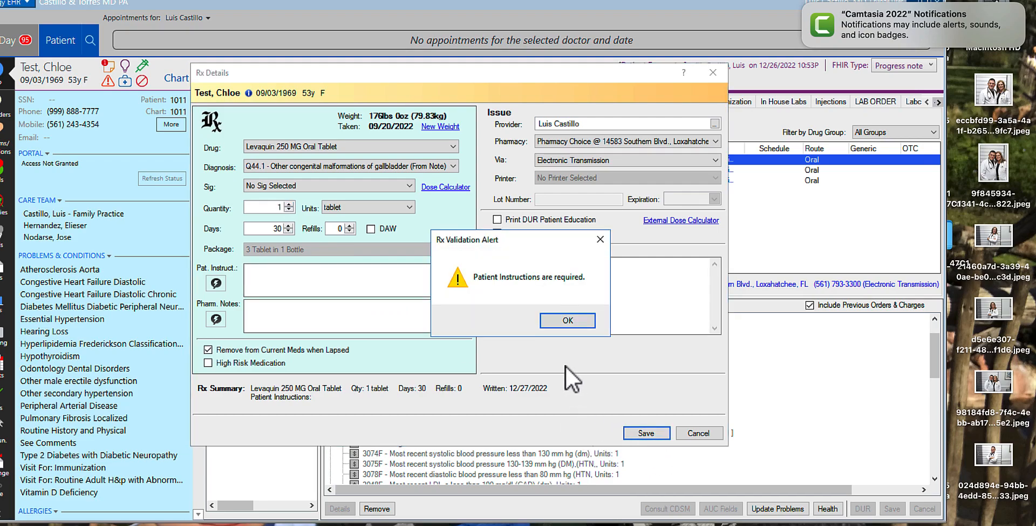
{"action": "left_click", "coordinate": [566, 323]}
Set the Levaquin sig to 1q12 - 1 tab/cap by mouth q 12 hours with a 1-day supply, and save the prescription.
{"action": "left_click", "coordinate": [316, 183]}
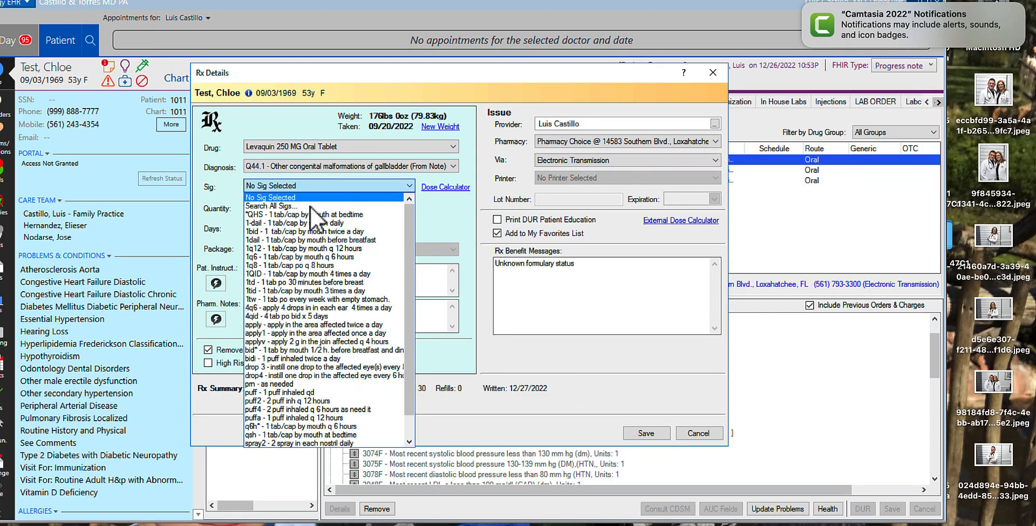
{"action": "left_click", "coordinate": [280, 251]}
{"action": "left_click", "coordinate": [645, 434]}
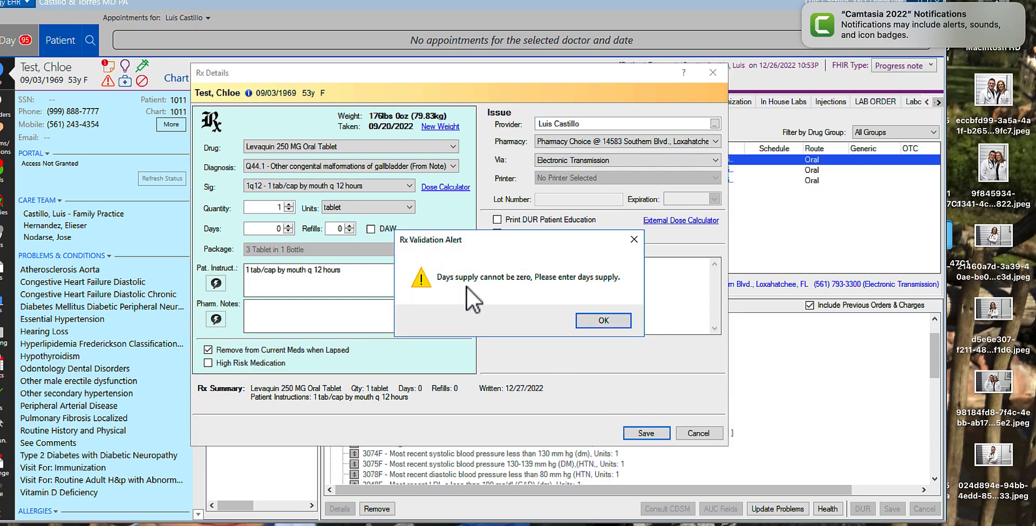
{"action": "left_click", "coordinate": [605, 321]}
{"action": "left_click", "coordinate": [290, 226]}
{"action": "left_click", "coordinate": [663, 436]}
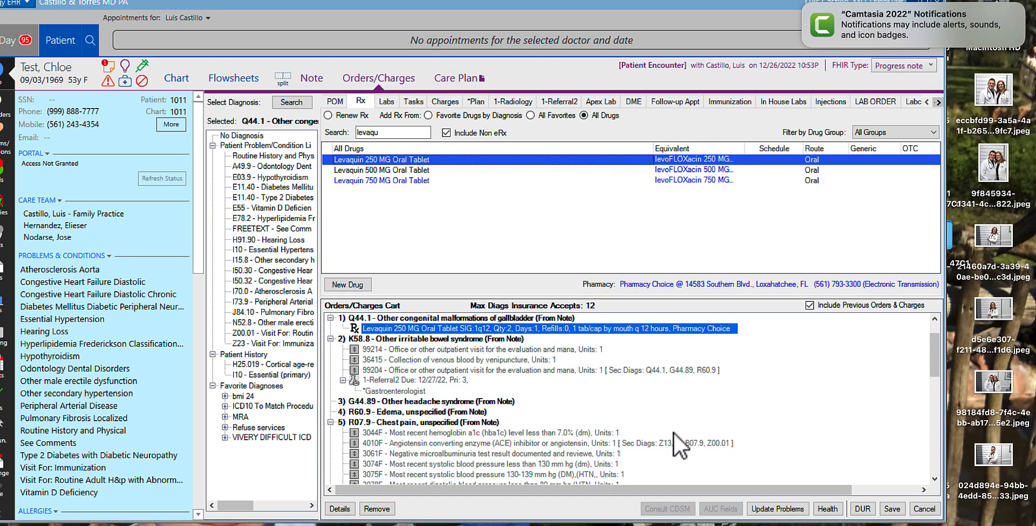
Save the pending Levaquin 250 MG order and quick-accept its DUR report.
{"action": "left_click", "coordinate": [892, 509]}
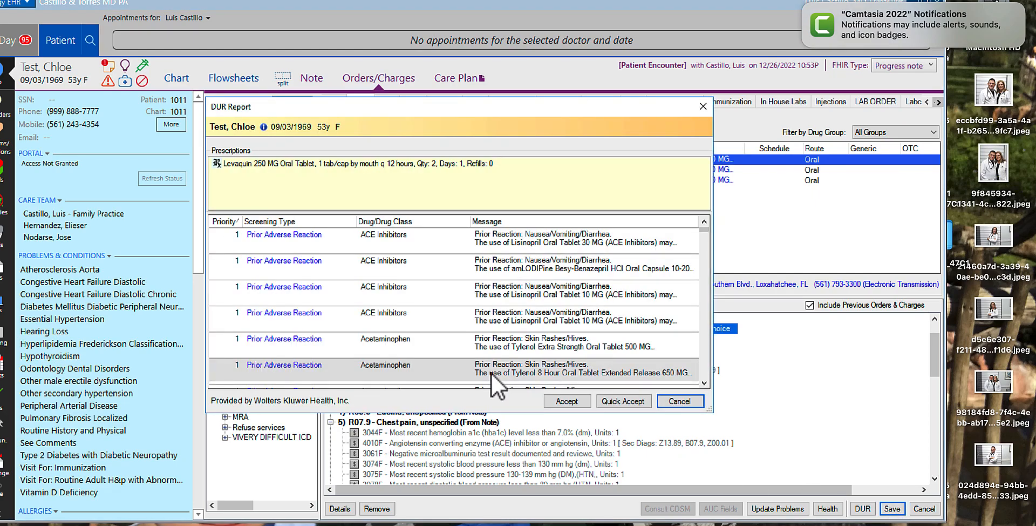
{"action": "left_click", "coordinate": [640, 400]}
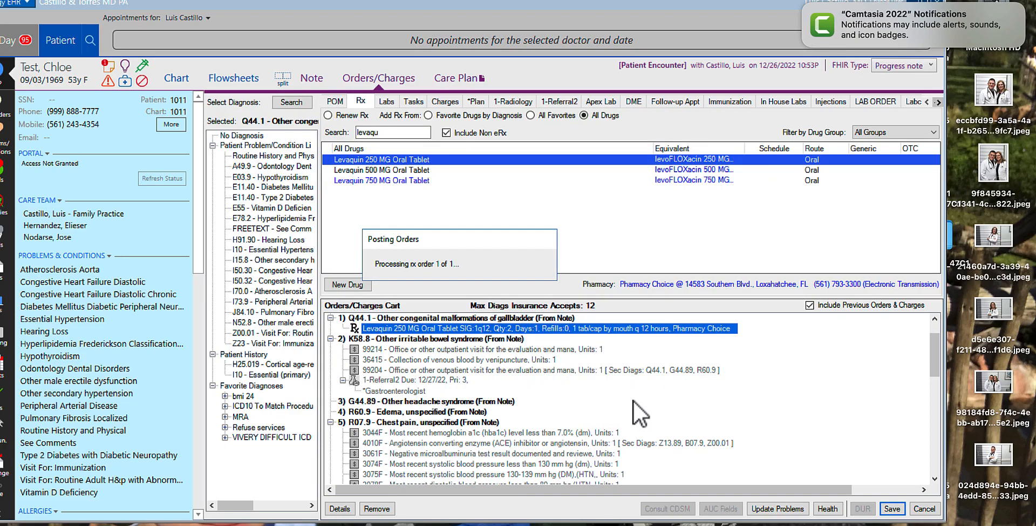
Examine the Levaquin and Amoxicillin records in the medication list and their entries in the orders cart and the note's plan.
{"action": "left_click", "coordinate": [8, 174]}
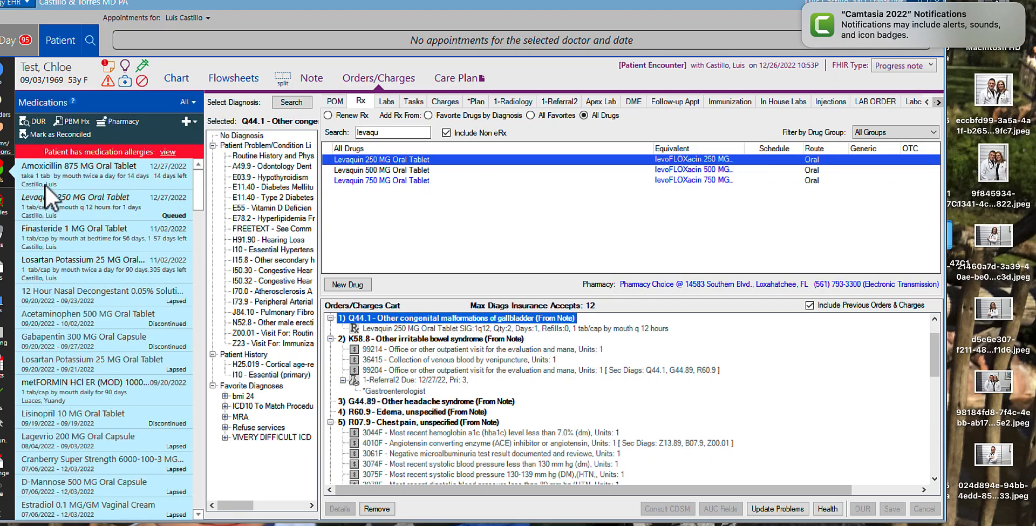
{"action": "left_click", "coordinate": [89, 200]}
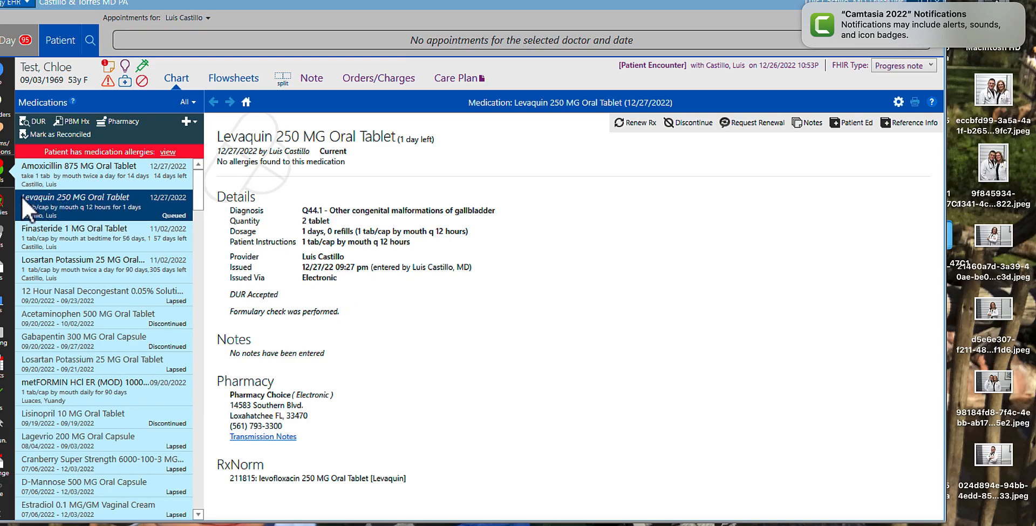
{"action": "left_click", "coordinate": [80, 184]}
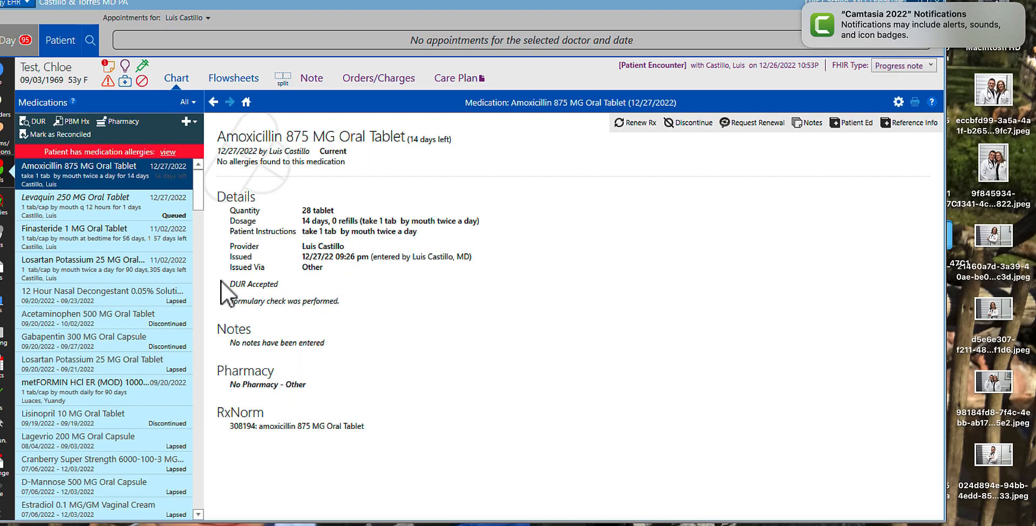
{"action": "left_click", "coordinate": [388, 80]}
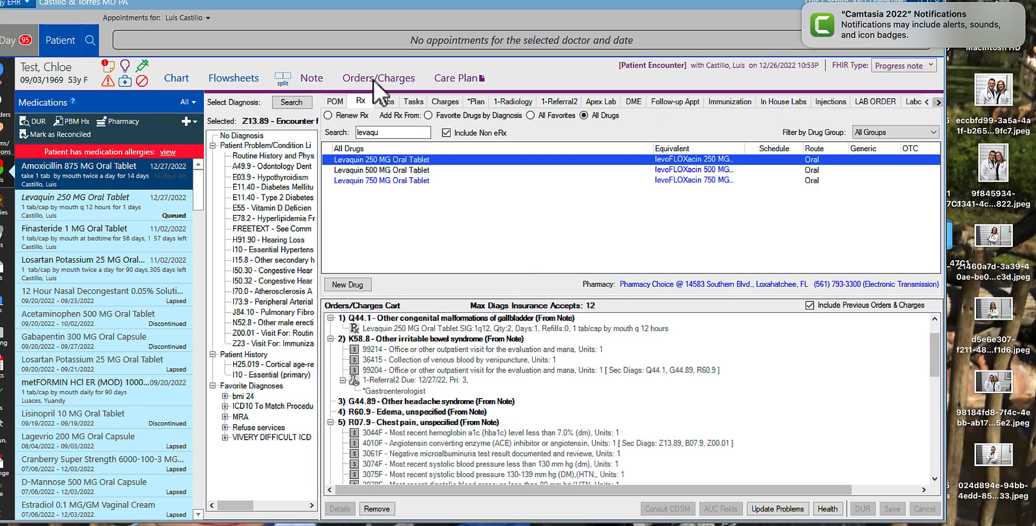
{"action": "left_click_drag", "start_coordinate": [936, 356], "coordinate": [894, 416]}
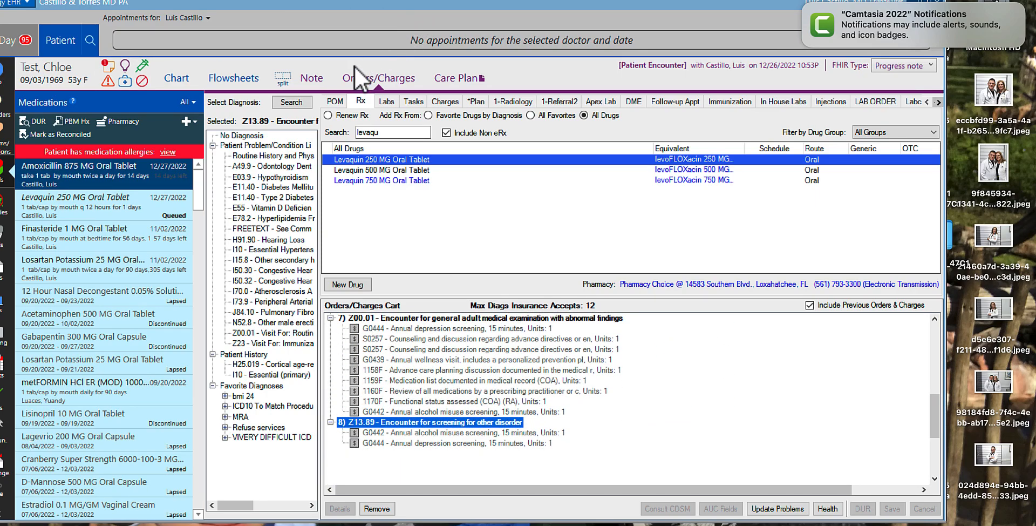
{"action": "left_click", "coordinate": [313, 79]}
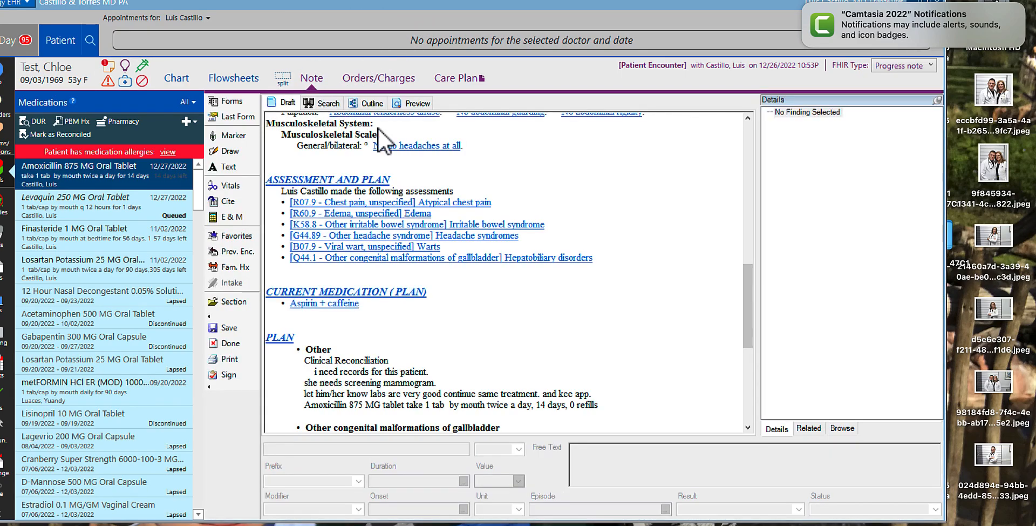
{"action": "scroll", "coordinate": [667, 279], "scroll_direction": "down", "scroll_amount": 8}
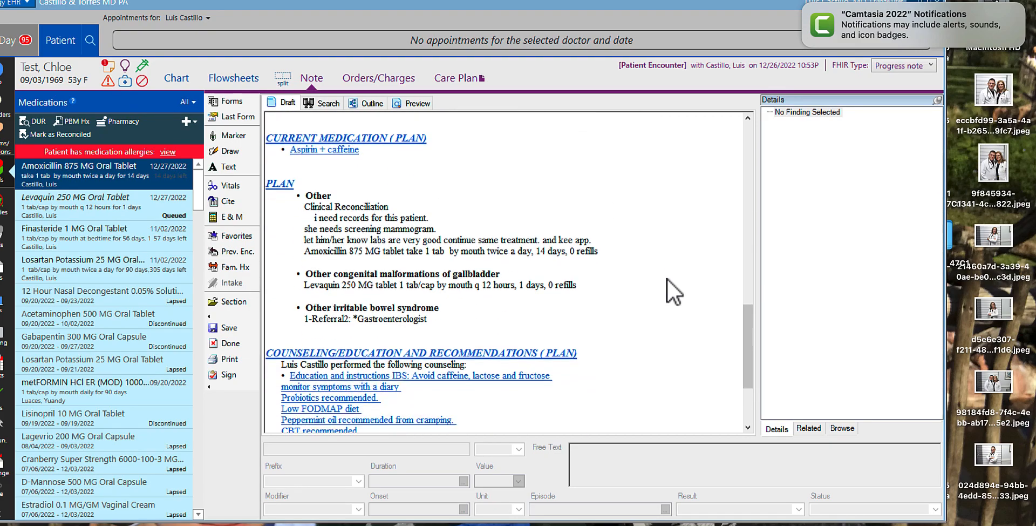
{"action": "scroll", "coordinate": [667, 278], "scroll_direction": "up", "scroll_amount": 6}
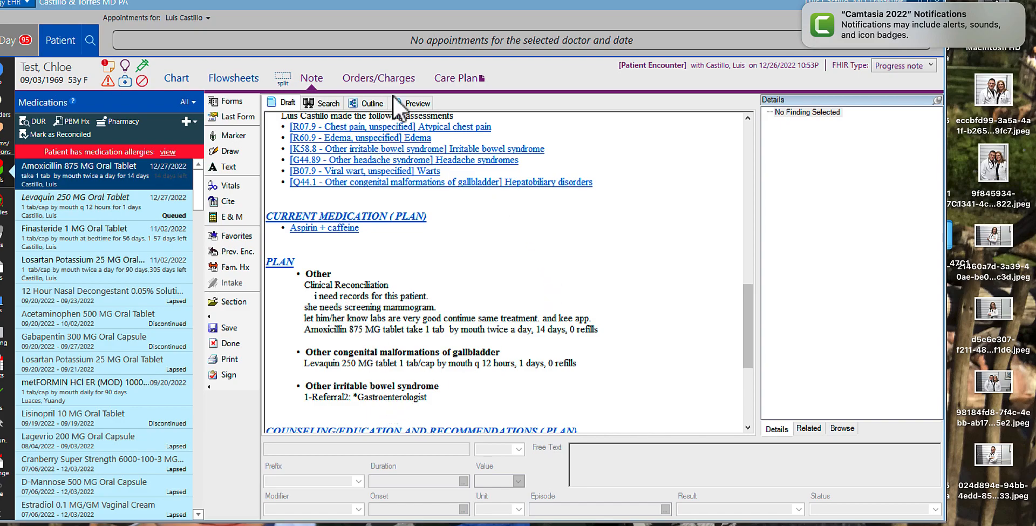
Start a new lab order for the encounter and set its laboratory to LabCorp of America.
{"action": "left_click", "coordinate": [383, 81]}
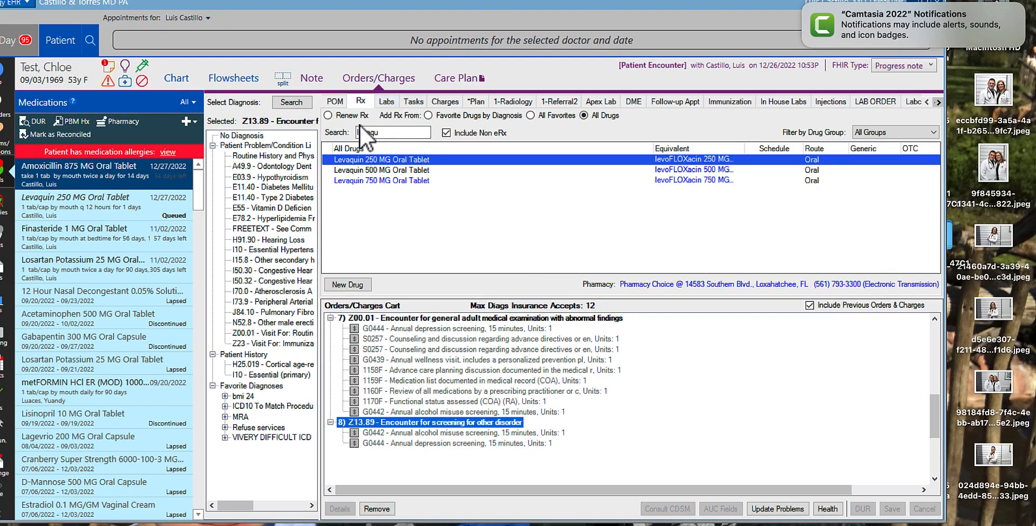
{"action": "left_click", "coordinate": [387, 100]}
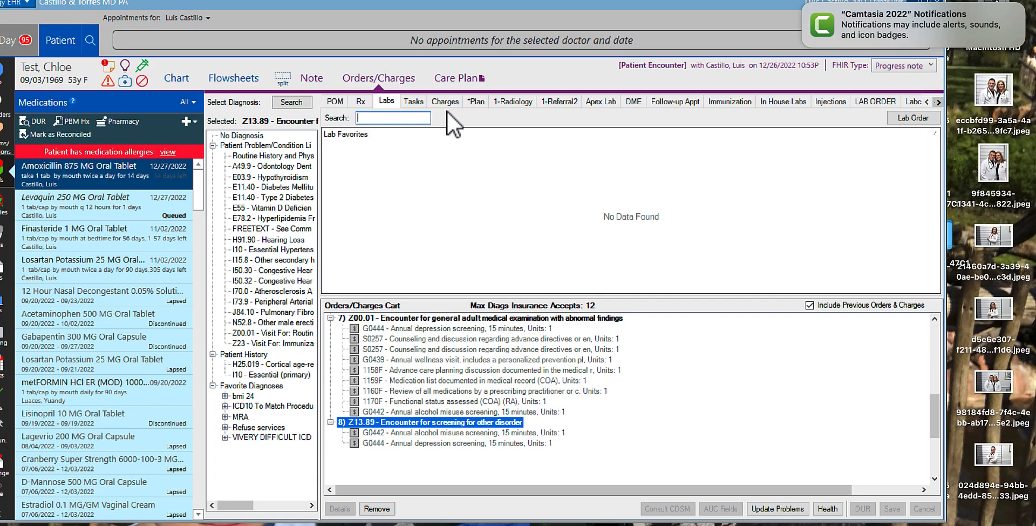
{"action": "left_click", "coordinate": [921, 118]}
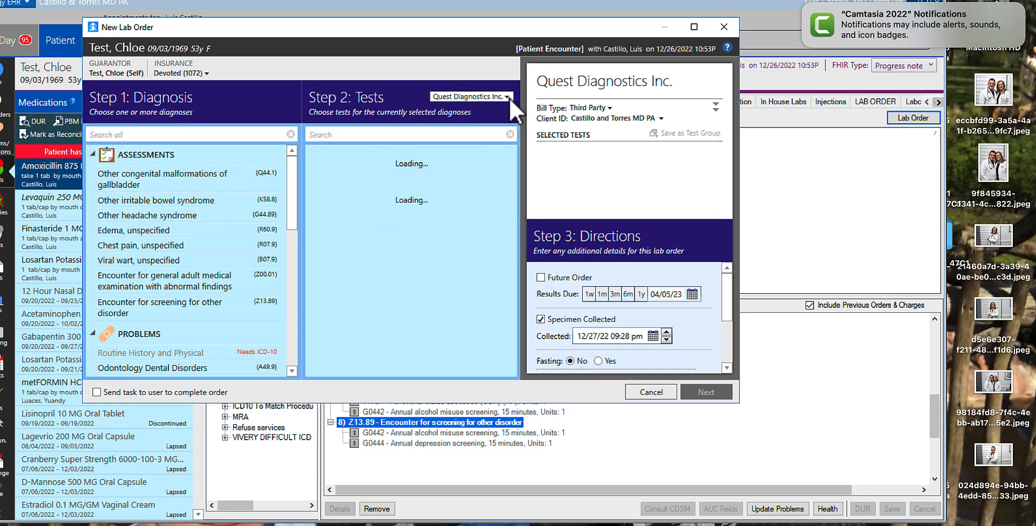
{"action": "left_click", "coordinate": [510, 98]}
{"action": "left_click", "coordinate": [455, 135]}
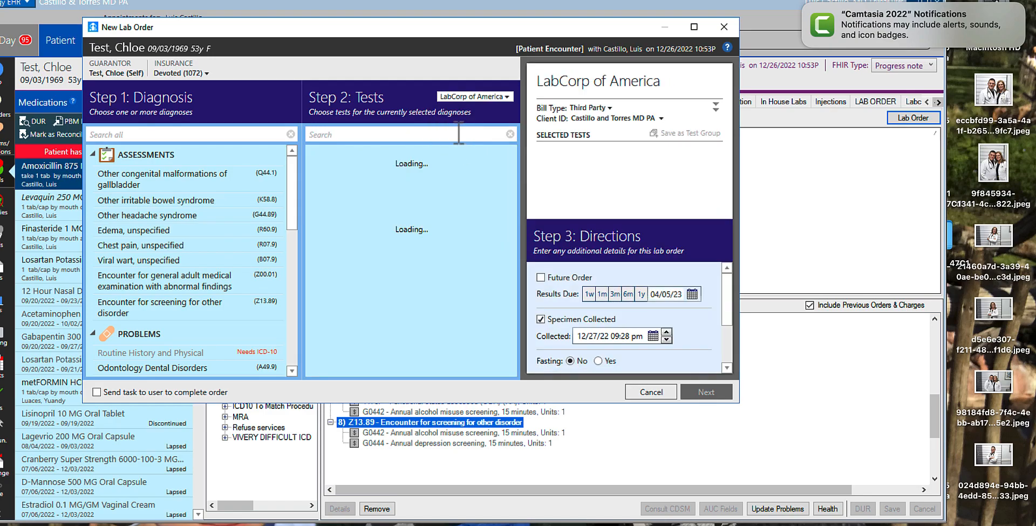
Switch the lab order to Quest Diagnostics Inc. to show its test groups, and return it to LabCorp of America.
{"action": "left_click", "coordinate": [505, 99]}
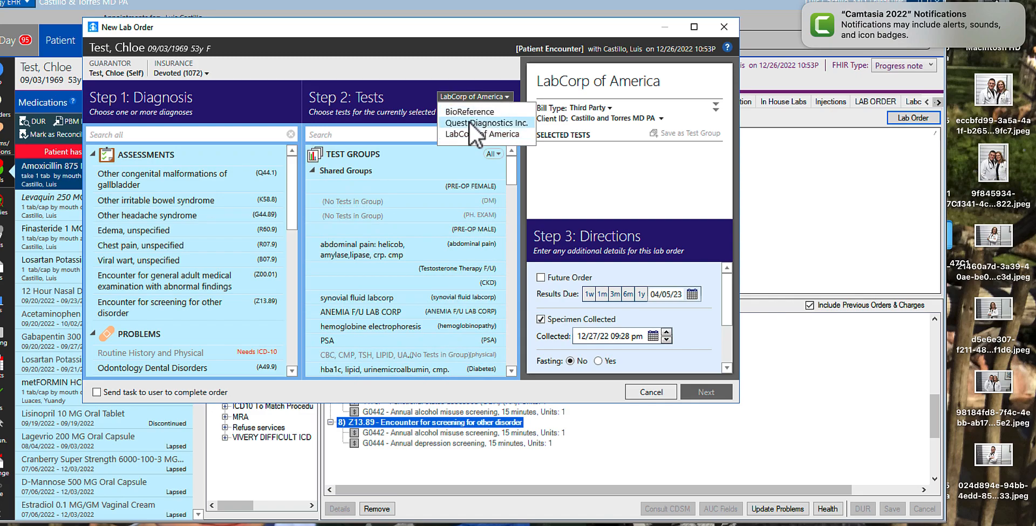
{"action": "left_click", "coordinate": [469, 121]}
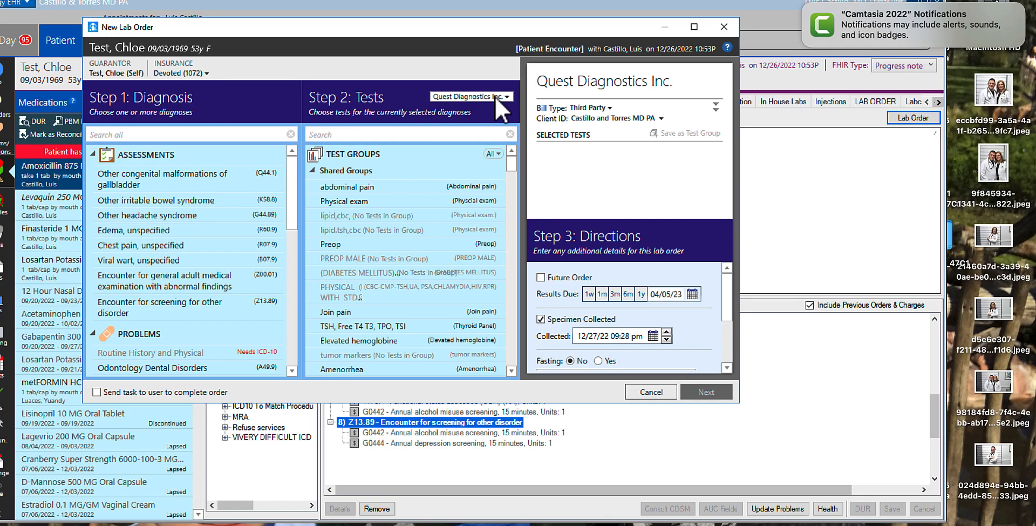
{"action": "left_click", "coordinate": [494, 96]}
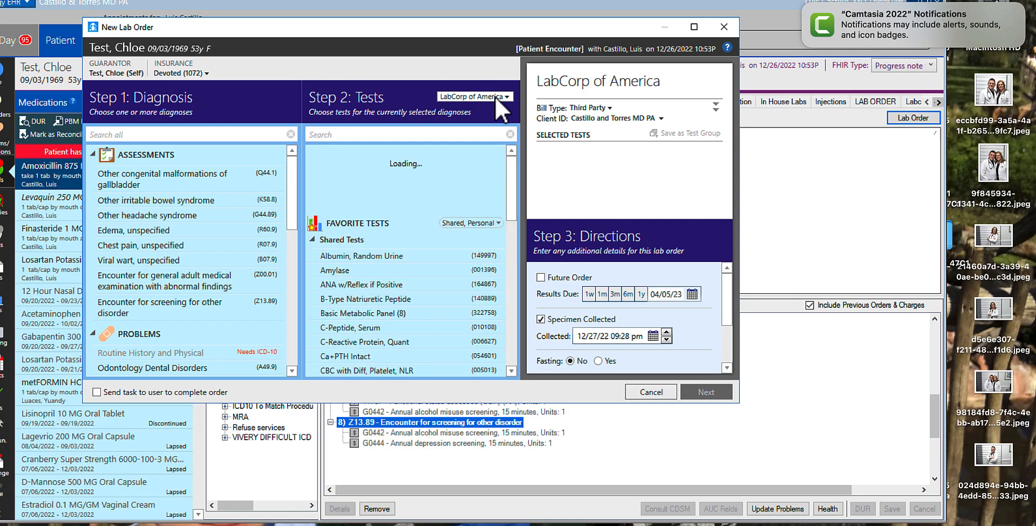
Select diagnoses Q44.1, K58.8, G44.89, R60.9, R07.9 and B07.9 from the assessments for the lab order.
{"action": "left_click", "coordinate": [132, 177]}
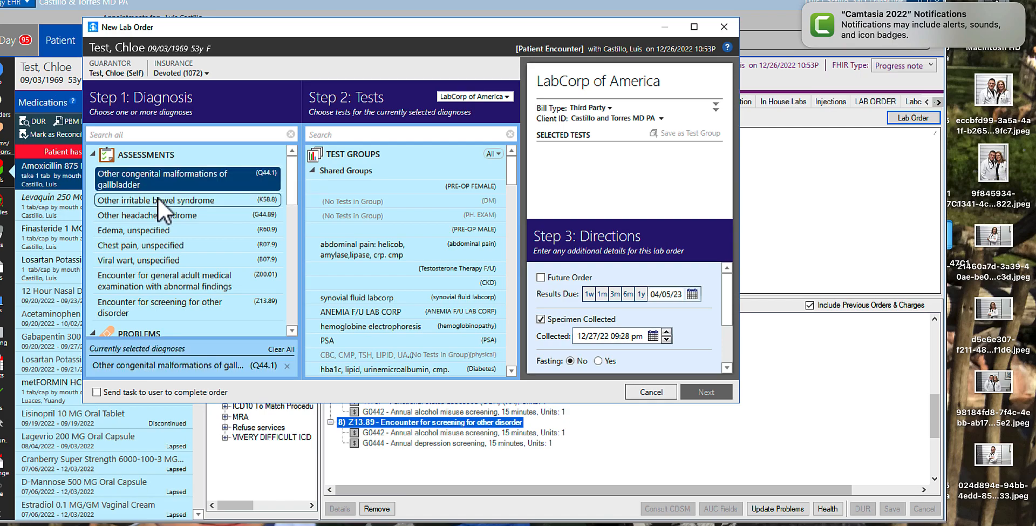
{"action": "left_click", "coordinate": [163, 202]}
{"action": "left_click", "coordinate": [169, 214]}
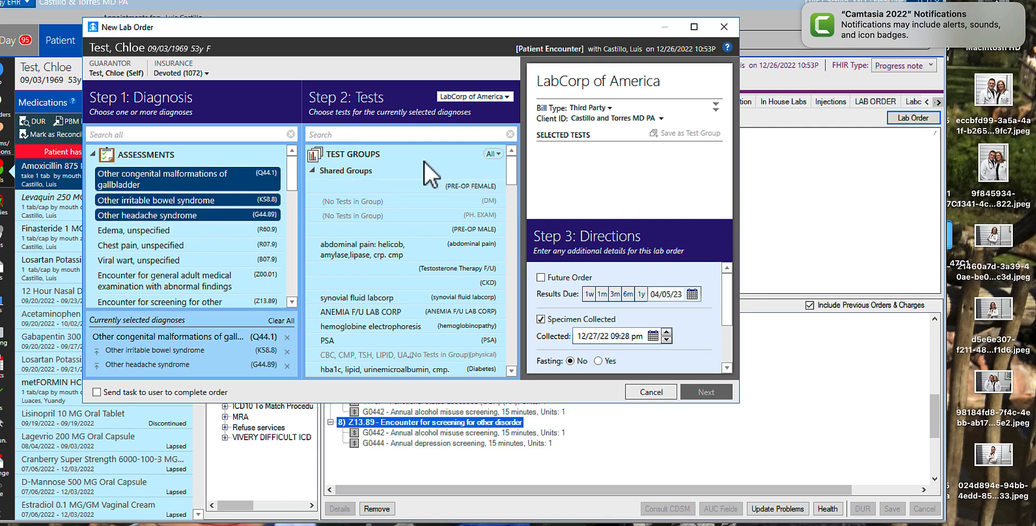
{"action": "left_click", "coordinate": [134, 232]}
{"action": "left_click", "coordinate": [145, 248]}
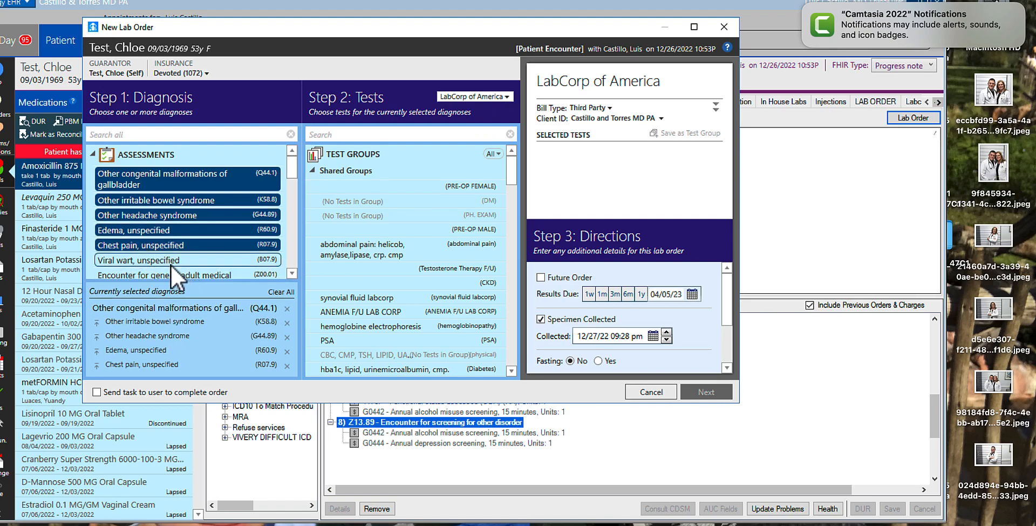
{"action": "left_click", "coordinate": [164, 261]}
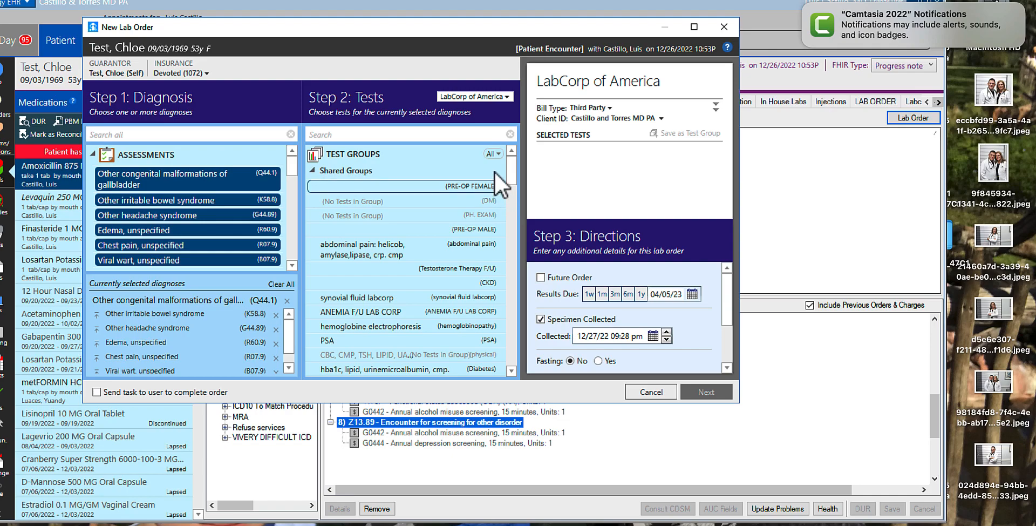
Hide all test groups by turning off their Client ID, Shared and Personal filters.
{"action": "left_click", "coordinate": [494, 153]}
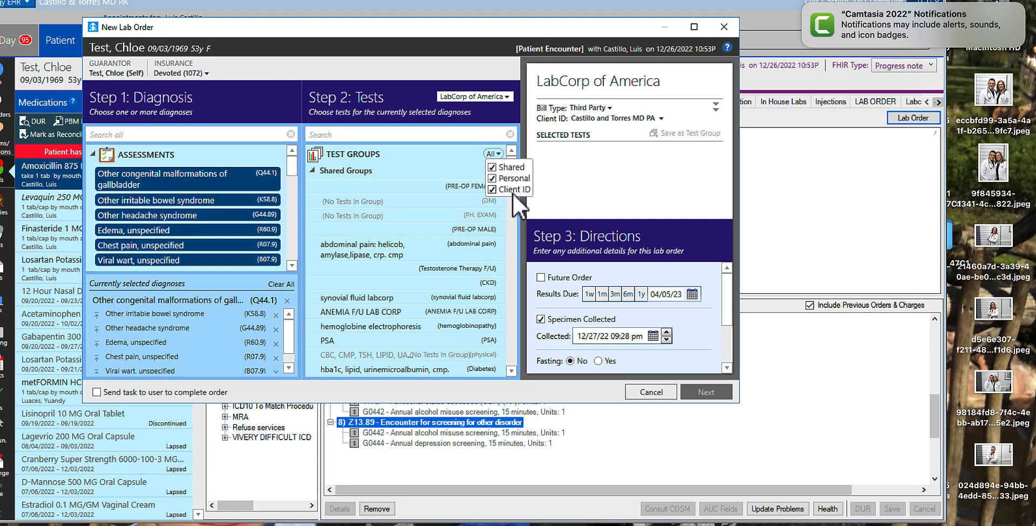
{"action": "left_click", "coordinate": [493, 189]}
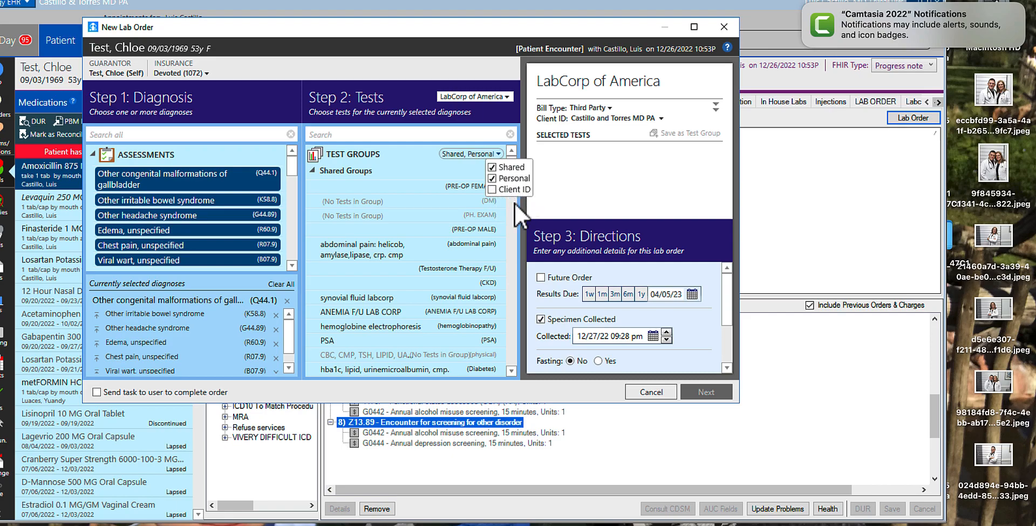
{"action": "left_click", "coordinate": [369, 134]}
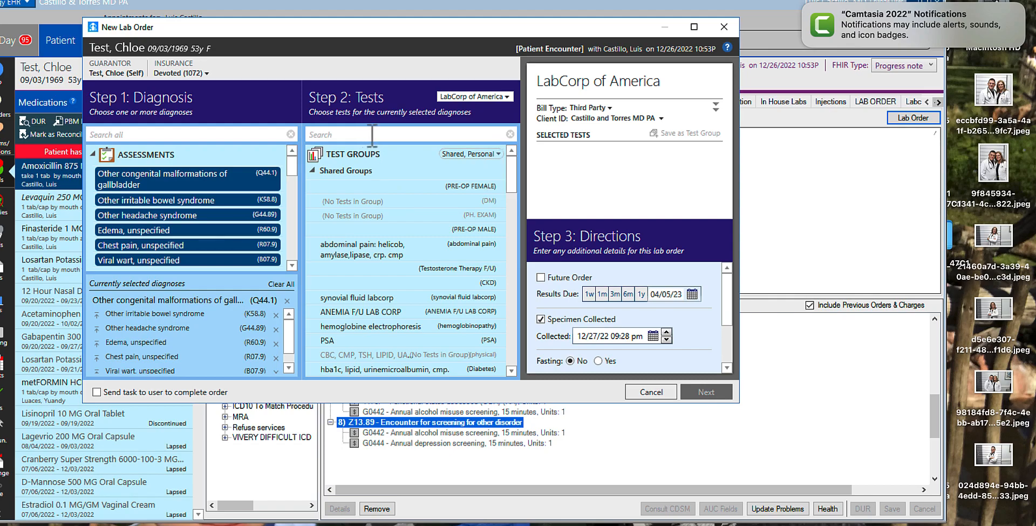
{"action": "left_click", "coordinate": [499, 154]}
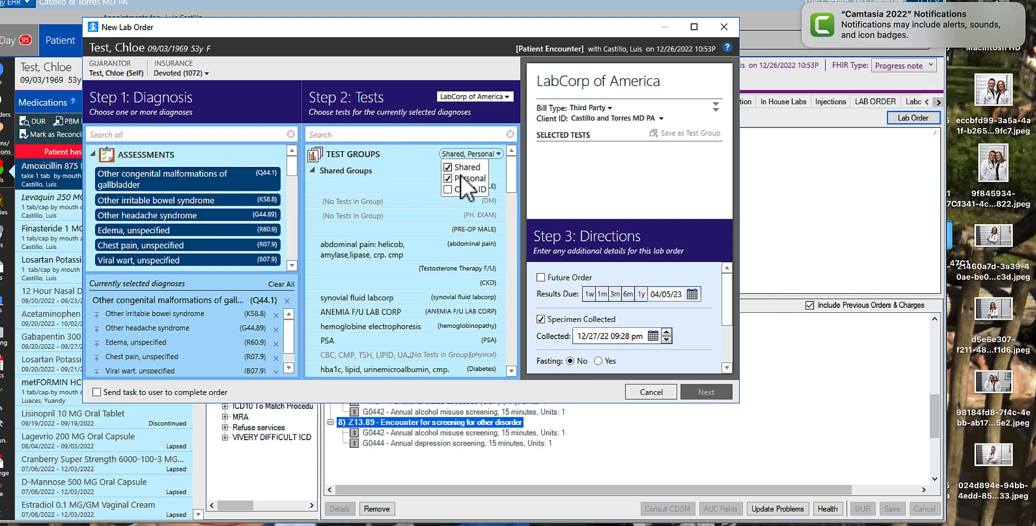
{"action": "left_click", "coordinate": [447, 167]}
{"action": "left_click", "coordinate": [448, 177]}
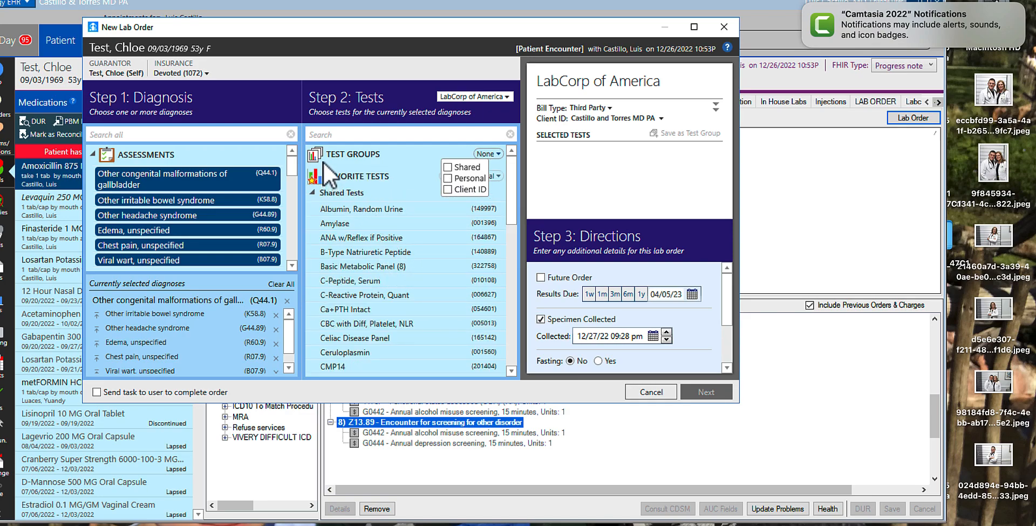
Search the lab tests for "cbc", extend the search to all tests, and look through the matches.
{"action": "left_click", "coordinate": [393, 133]}
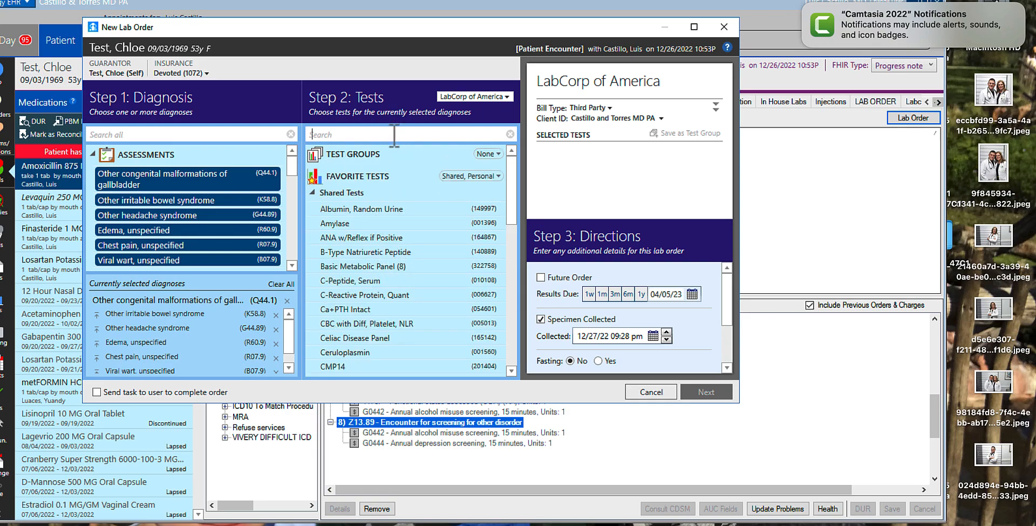
{"action": "type", "text": "cbc"}
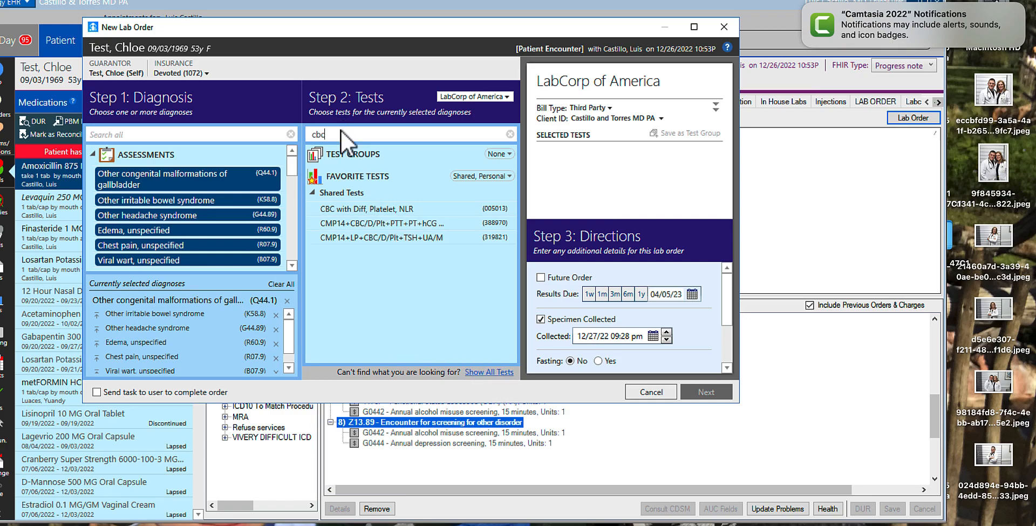
{"action": "left_click", "coordinate": [489, 373]}
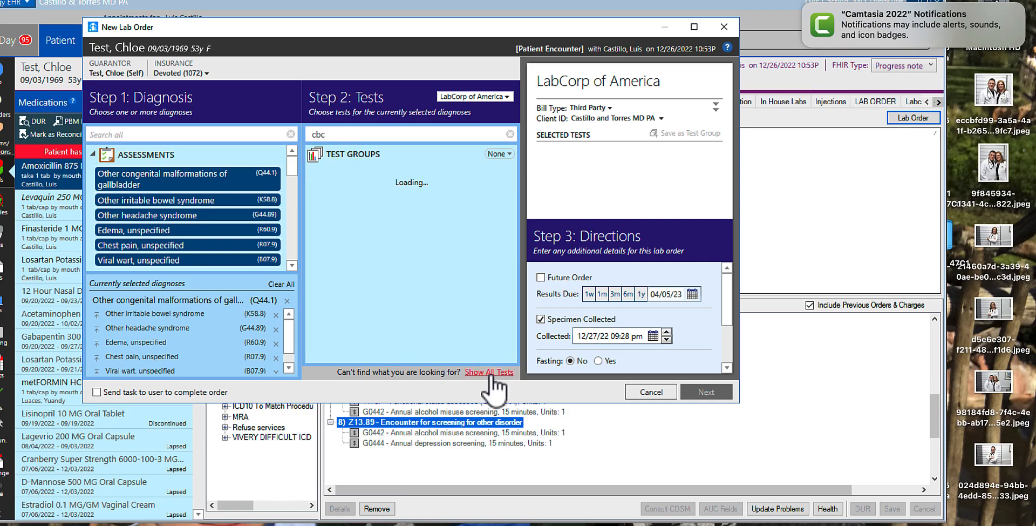
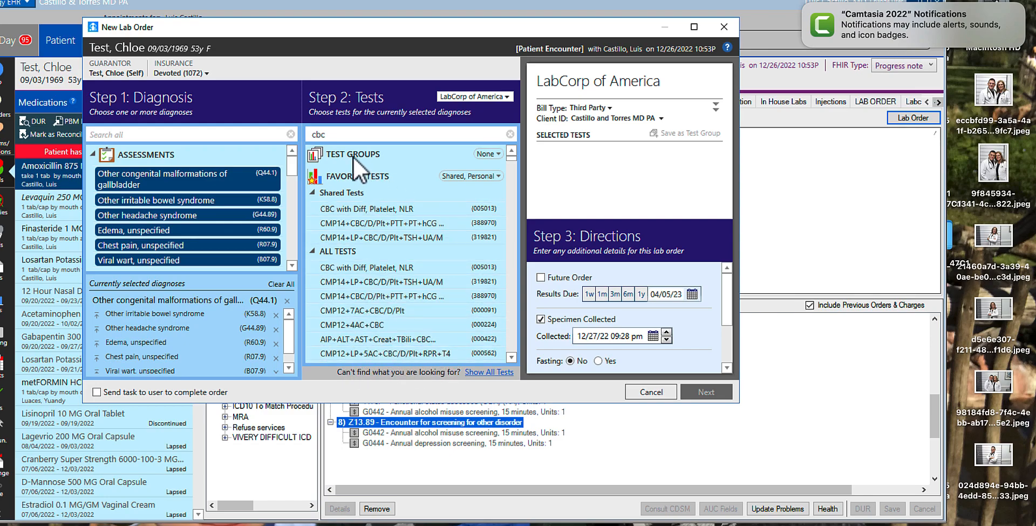
{"action": "scroll", "coordinate": [421, 294], "scroll_direction": "down", "scroll_amount": 10}
{"action": "scroll", "coordinate": [419, 290], "scroll_direction": "down", "scroll_amount": 8}
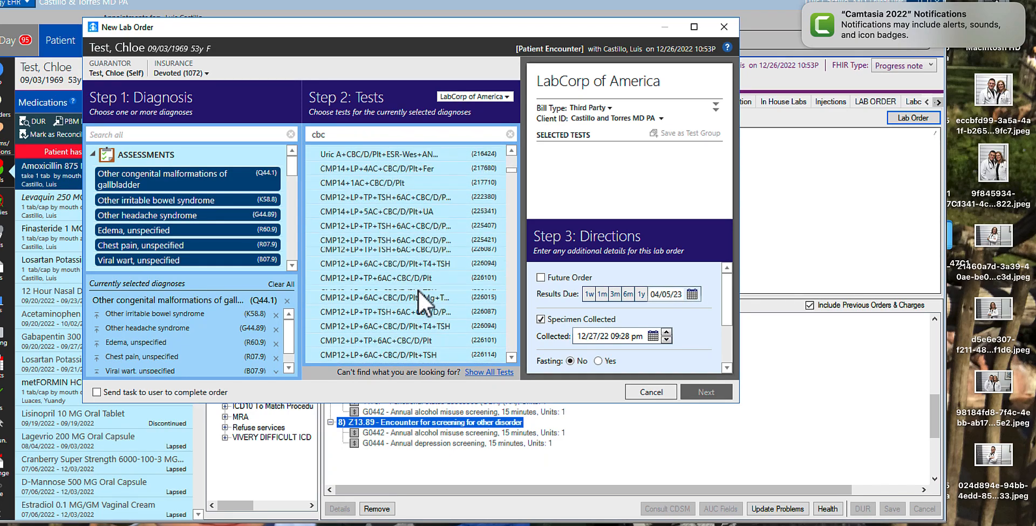
{"action": "scroll", "coordinate": [419, 287], "scroll_direction": "down", "scroll_amount": 3}
{"action": "left_click_drag", "start_coordinate": [508, 175], "coordinate": [506, 148]}
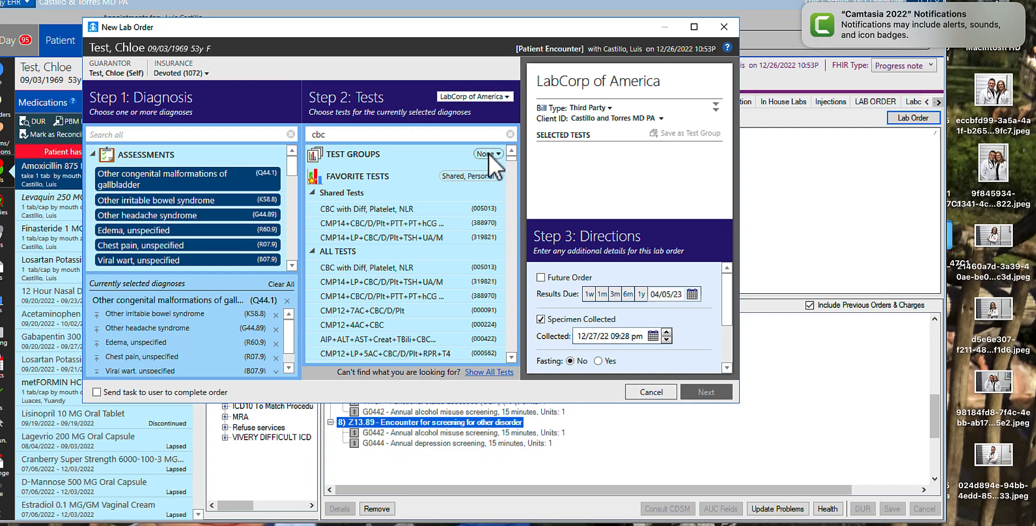
Show the Shared and Personal test groups for the "cbc" search.
{"action": "left_click", "coordinate": [490, 154]}
{"action": "left_click", "coordinate": [483, 167]}
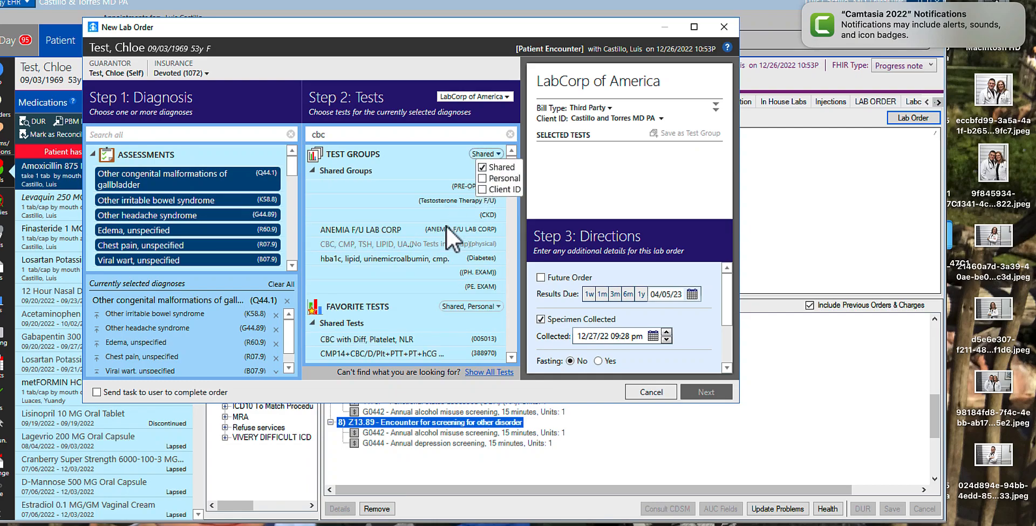
{"action": "scroll", "coordinate": [410, 265], "scroll_direction": "down", "scroll_amount": 2}
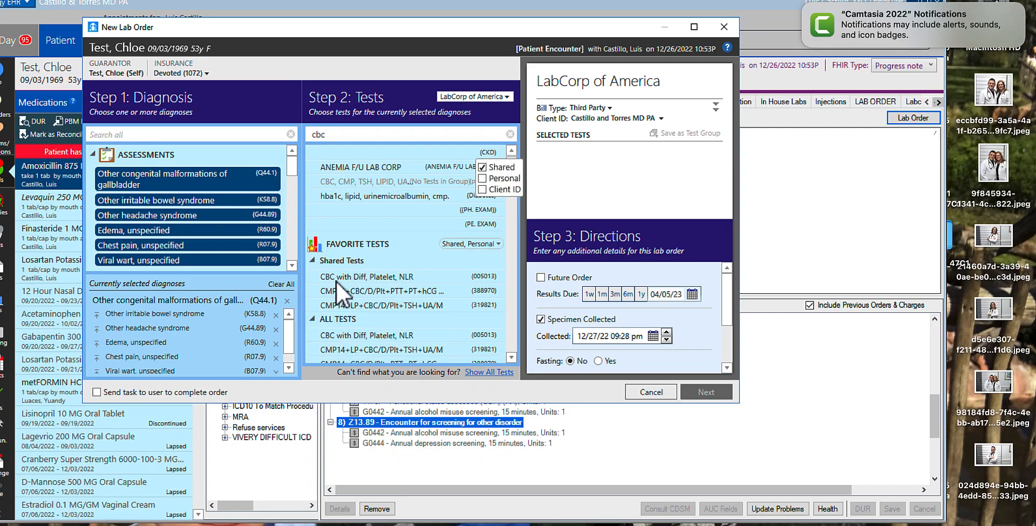
{"action": "left_click", "coordinate": [483, 179]}
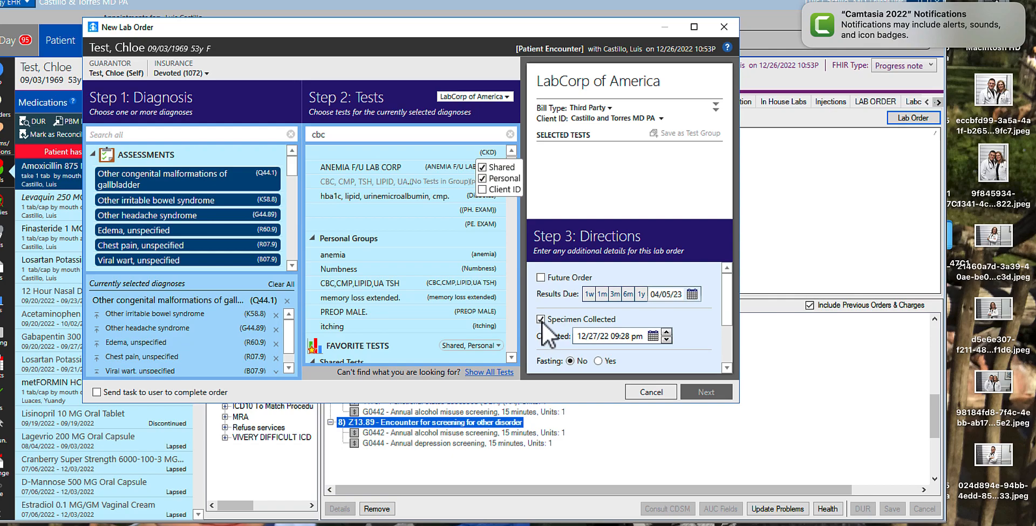
Mark the LabCorp order as a future order expected on 03/15/23.
{"action": "left_click", "coordinate": [542, 277]}
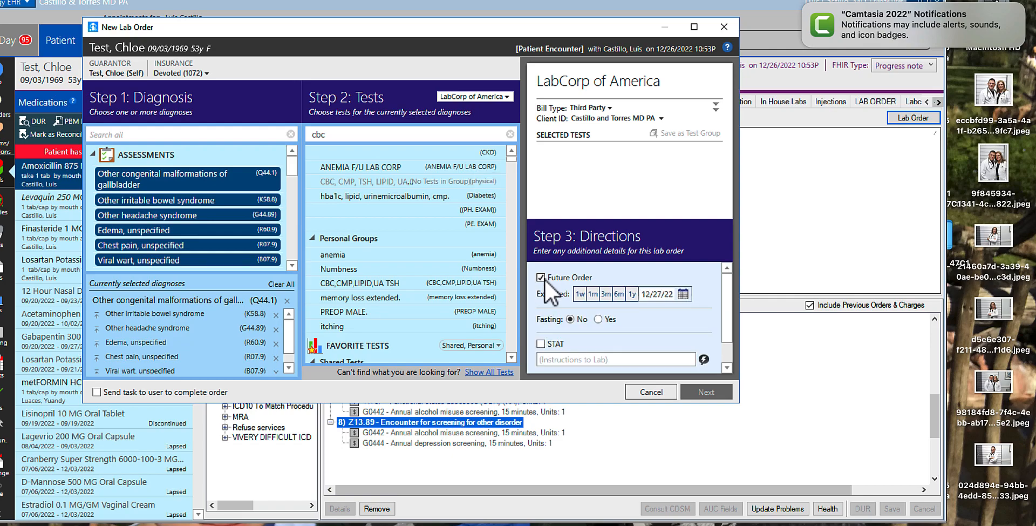
{"action": "left_click", "coordinate": [607, 296]}
{"action": "left_click", "coordinate": [688, 297]}
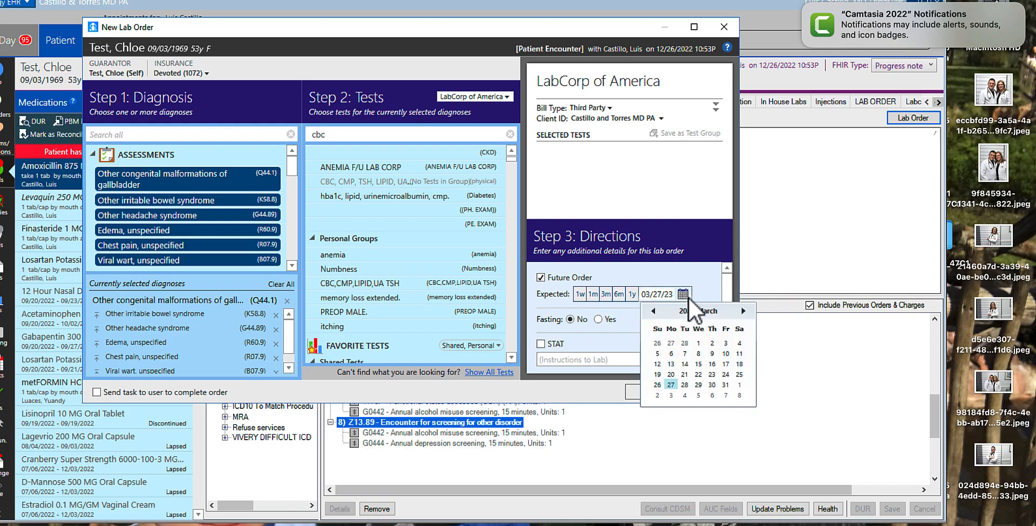
{"action": "left_click", "coordinate": [699, 363]}
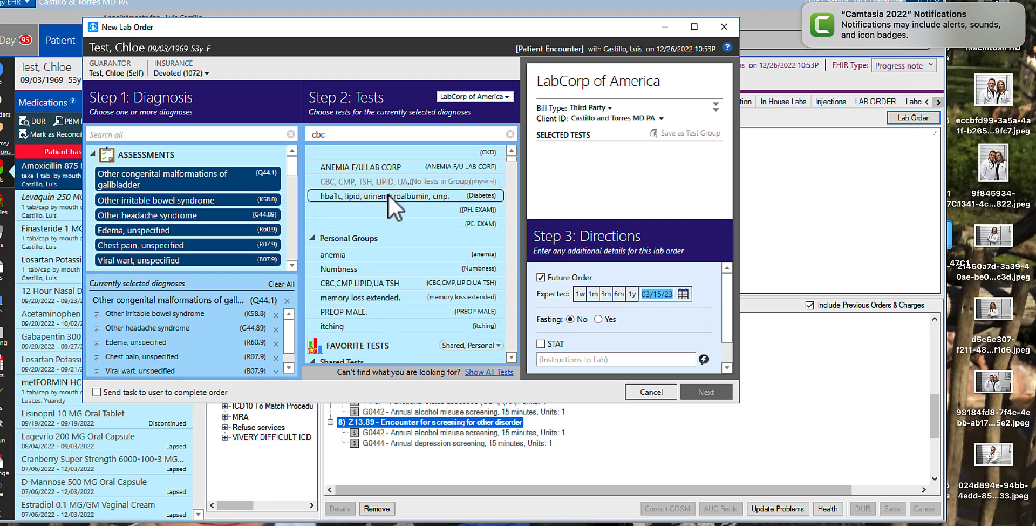
Add the Diabetes test group (hba1c, lipid, urinemicroalbumin, cmp) to the LabCorp order, then cancel the whole order.
{"action": "left_click", "coordinate": [355, 196]}
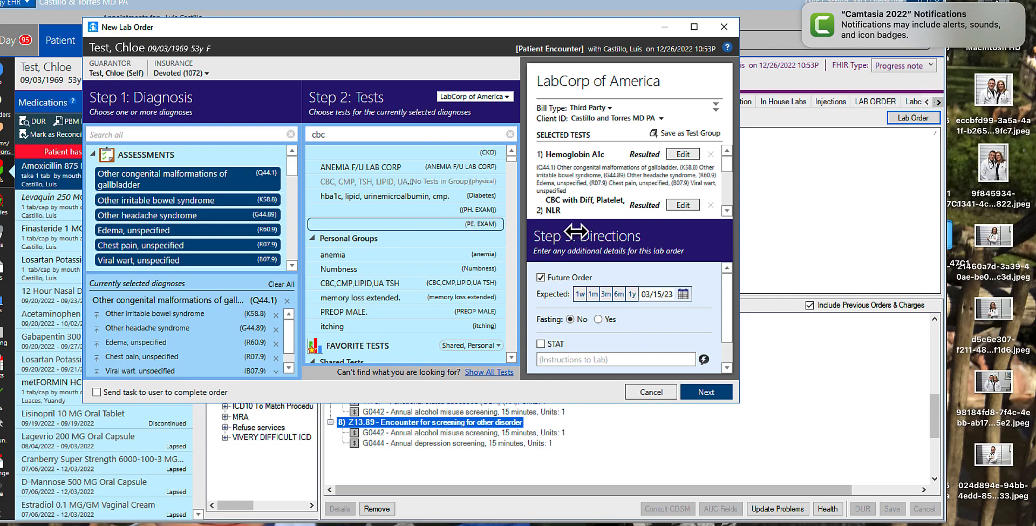
{"action": "left_click", "coordinate": [659, 393]}
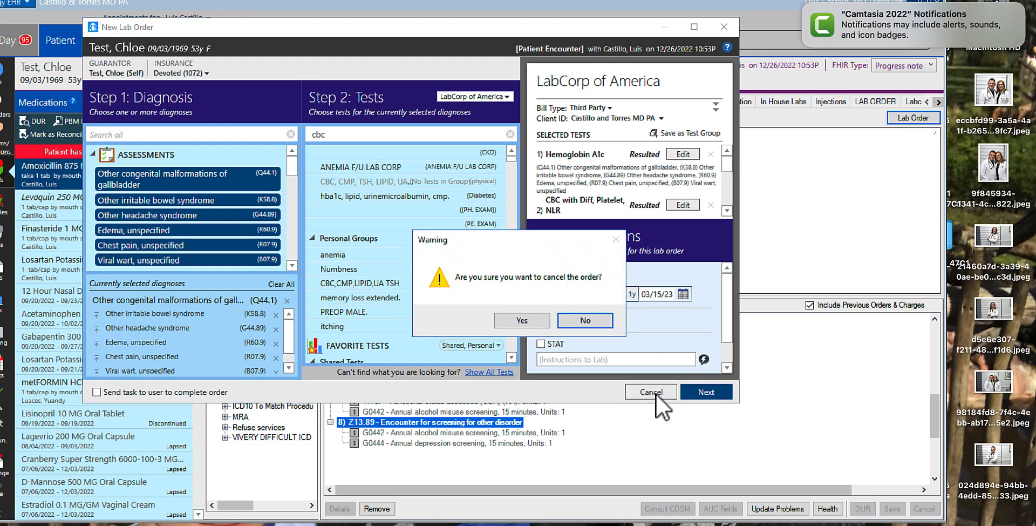
{"action": "left_click", "coordinate": [539, 326]}
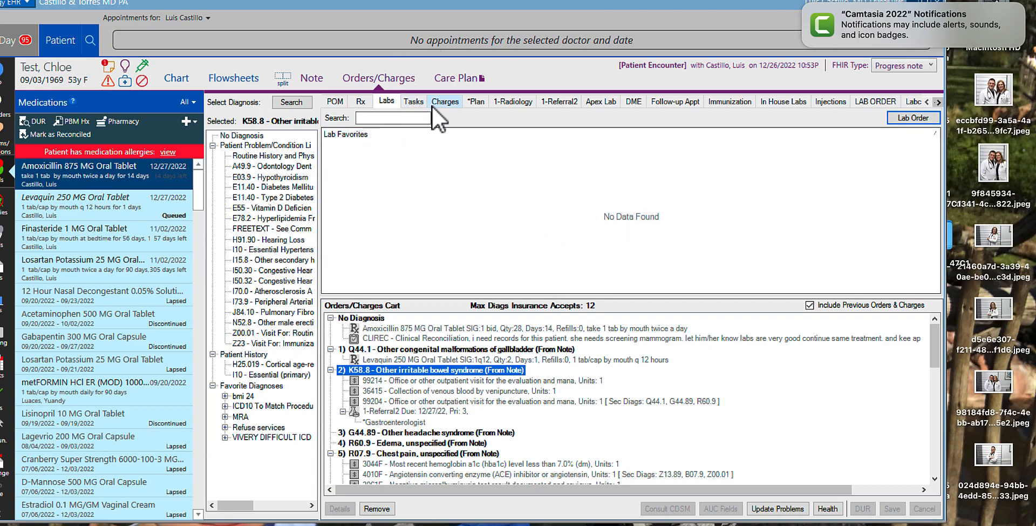
Order 80053-CMP from Apex Lab for diagnosis K58.8, marking it as ordered on save.
{"action": "left_click", "coordinate": [605, 103]}
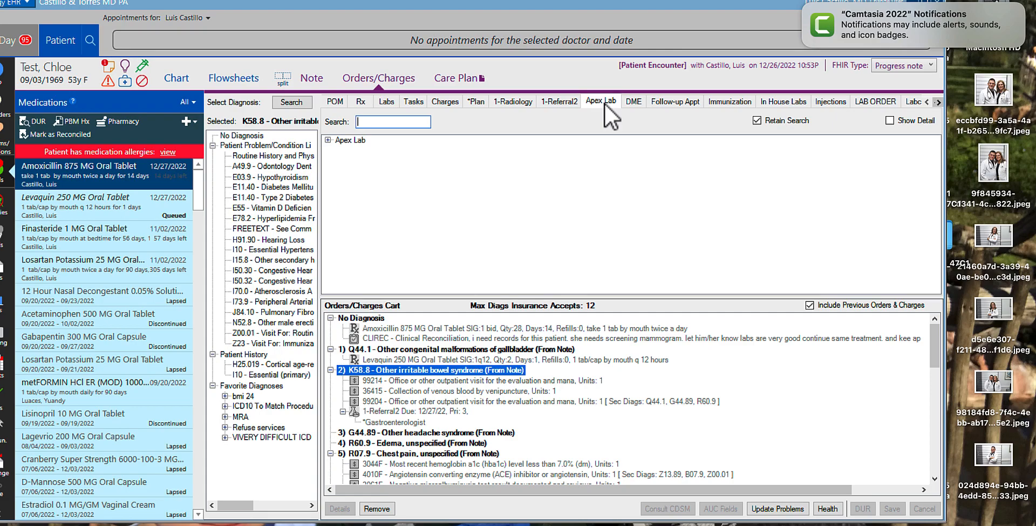
{"action": "left_click", "coordinate": [329, 140]}
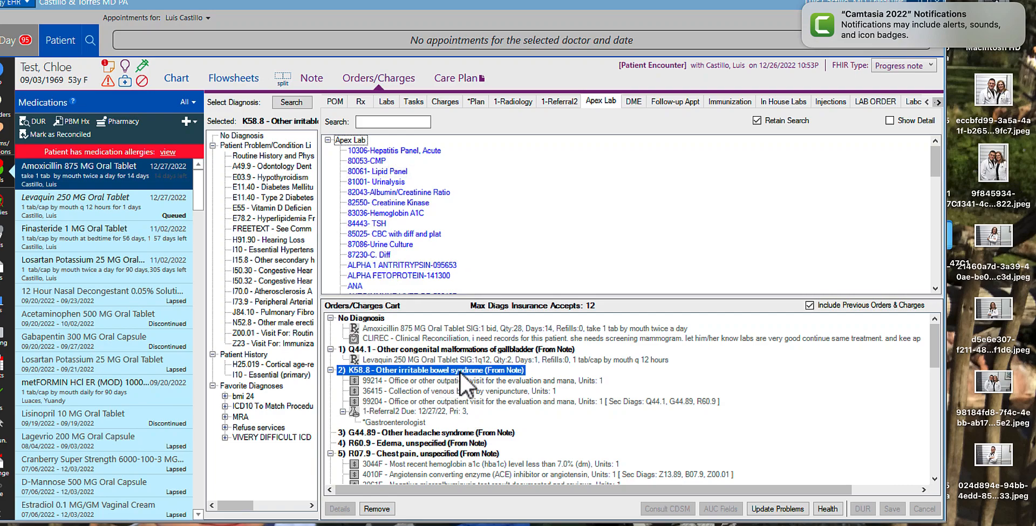
{"action": "double_click", "coordinate": [372, 161]}
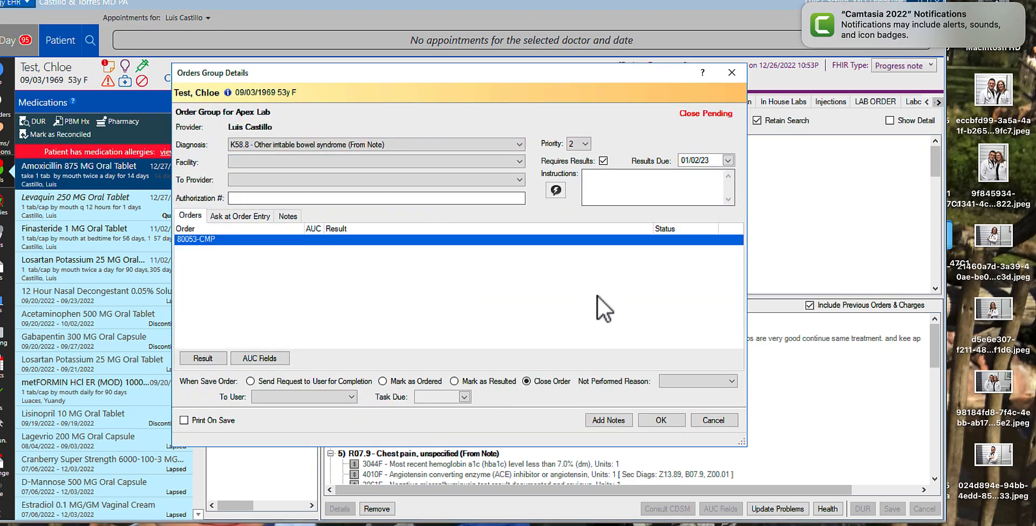
{"action": "left_click", "coordinate": [678, 423]}
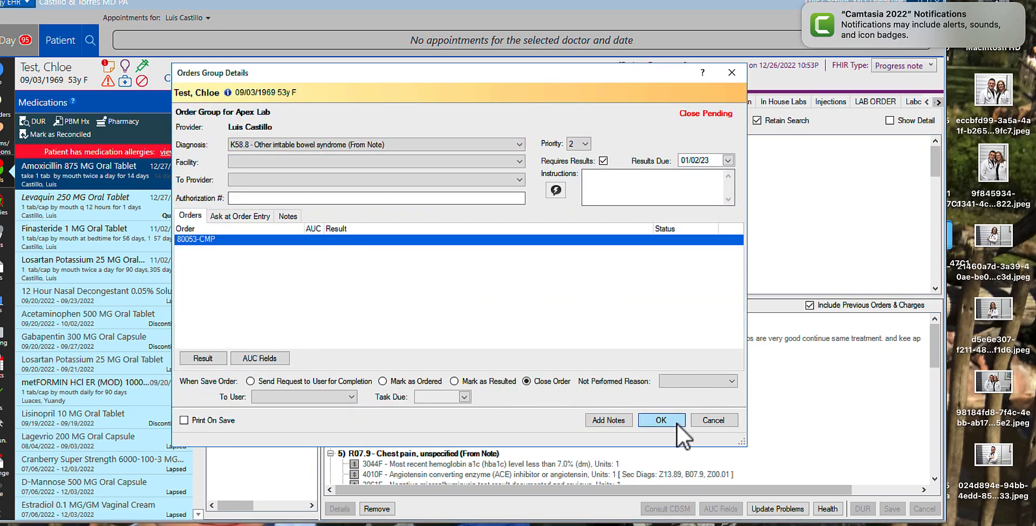
{"action": "left_click", "coordinate": [617, 325]}
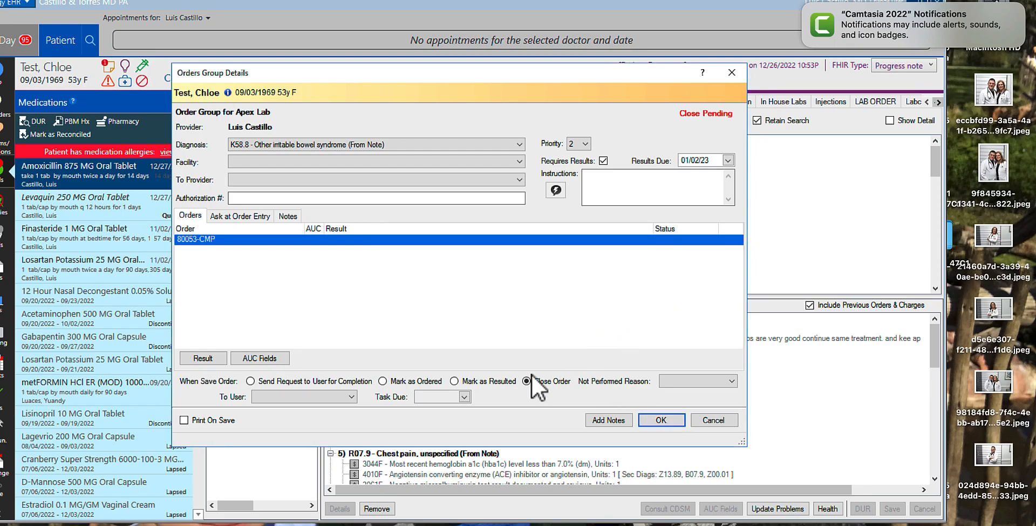
{"action": "left_click", "coordinate": [455, 381]}
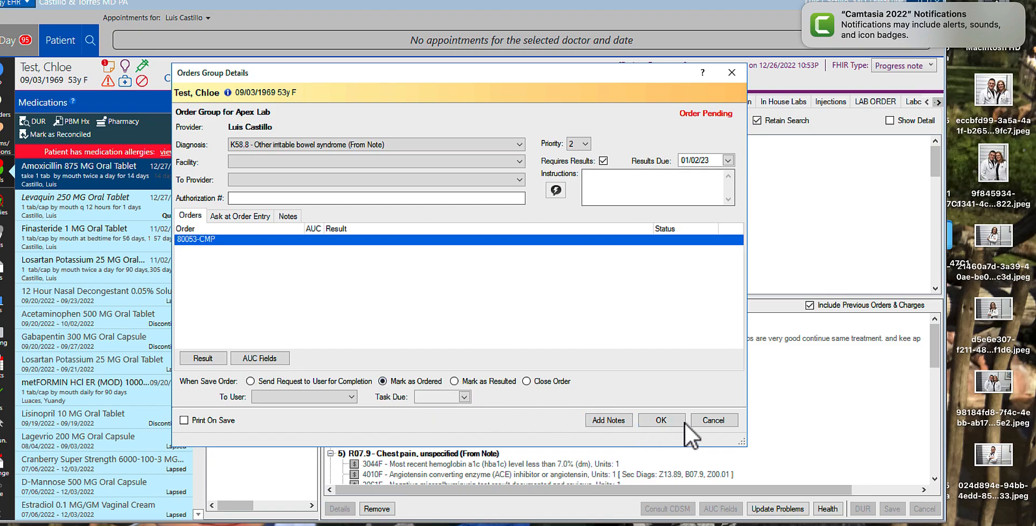
{"action": "left_click", "coordinate": [670, 421]}
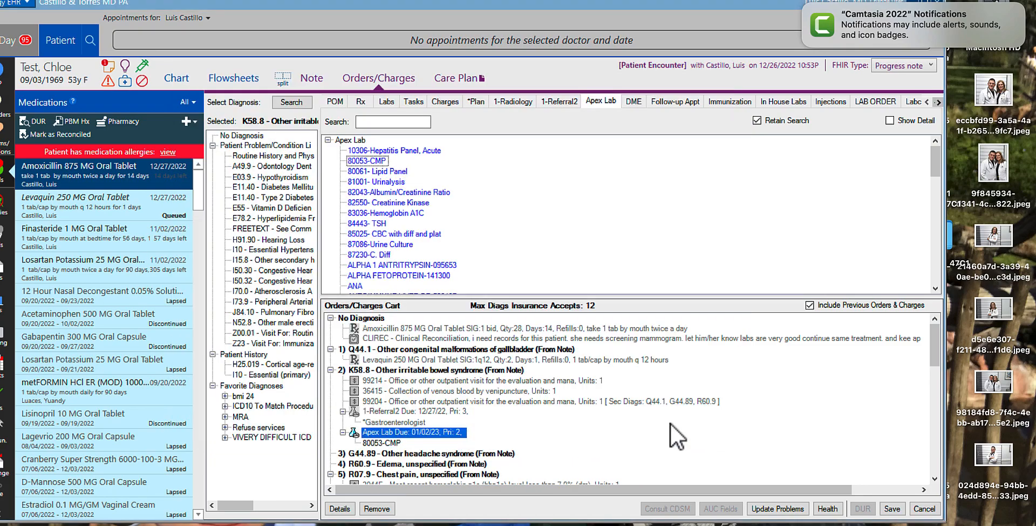
Add 80061 Lipid Panel, 81001 Urinalysis, 82043 Albumin/Creatinine Ratio, 82550 Creatinine Kinase, 83036 Hemoglobin A1C, 84443 TSH and 87086 Urine Culture to the Apex Lab order.
{"action": "left_click", "coordinate": [390, 172]}
{"action": "left_click", "coordinate": [405, 182]}
{"action": "left_click", "coordinate": [410, 193]}
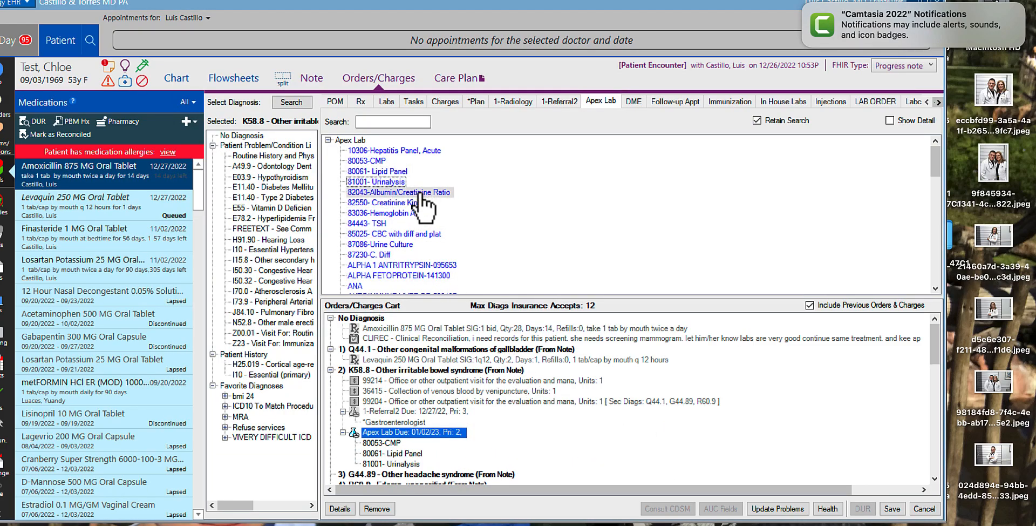
{"action": "left_click", "coordinate": [406, 203]}
{"action": "left_click", "coordinate": [398, 215]}
{"action": "left_click", "coordinate": [383, 224]}
{"action": "left_click", "coordinate": [382, 235]}
{"action": "left_click", "coordinate": [381, 245]}
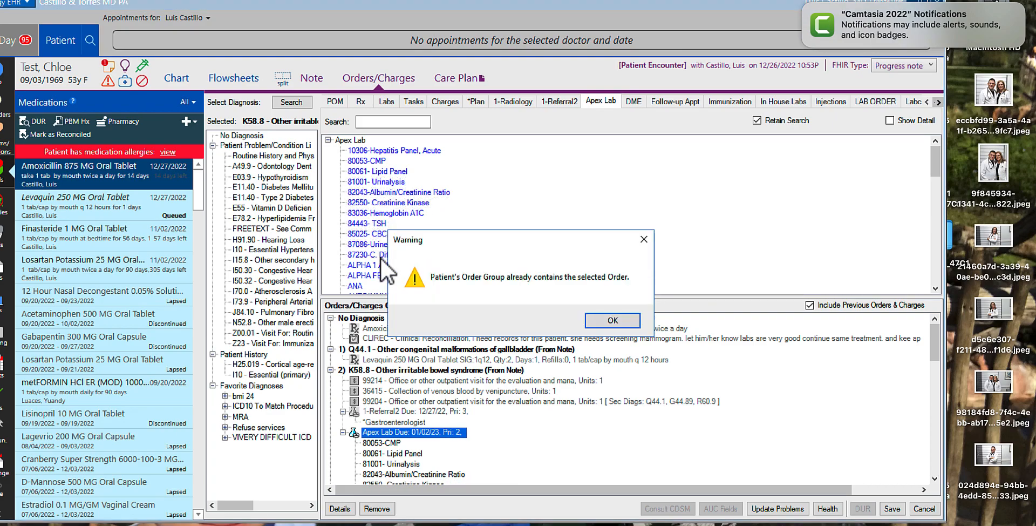
{"action": "left_click", "coordinate": [620, 321]}
{"action": "left_click_drag", "start_coordinate": [938, 338], "coordinate": [922, 361]}
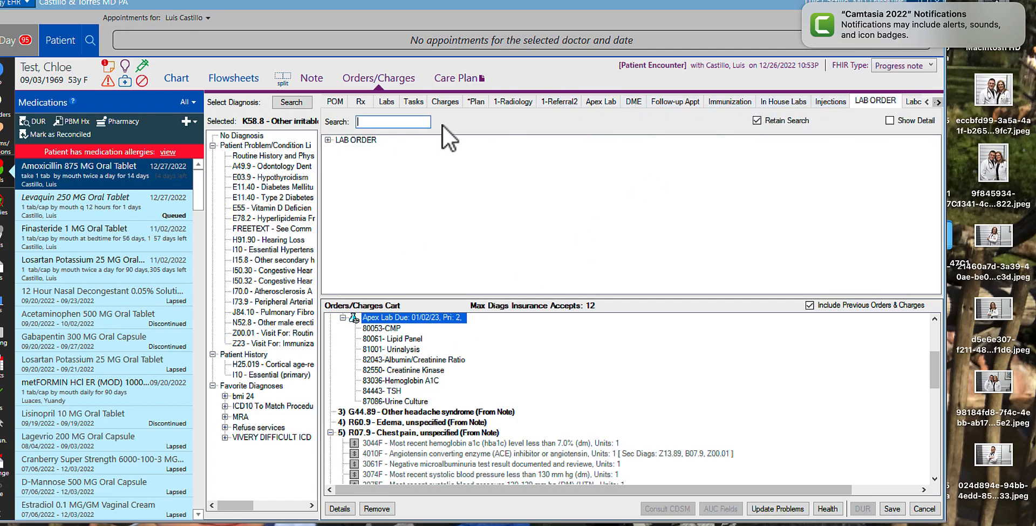
Order the acute hepatitis panel, CBC, CMP, Cologardr Test, complete semen analysis, FOBT and Hba1c with urine microalbumine from LAB ORDER for R60.9 Edema.
{"action": "left_click", "coordinate": [329, 140]}
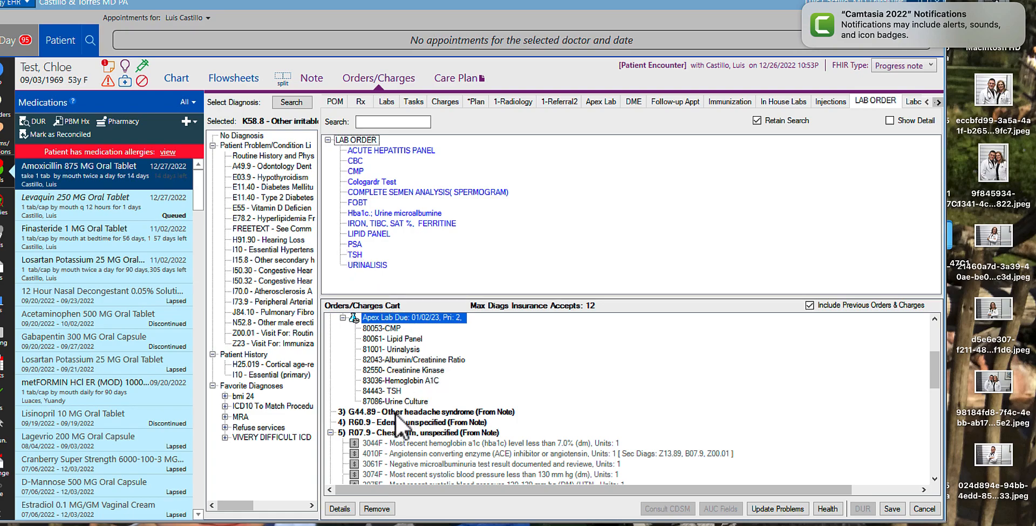
{"action": "left_click", "coordinate": [428, 423]}
{"action": "double_click", "coordinate": [381, 151]}
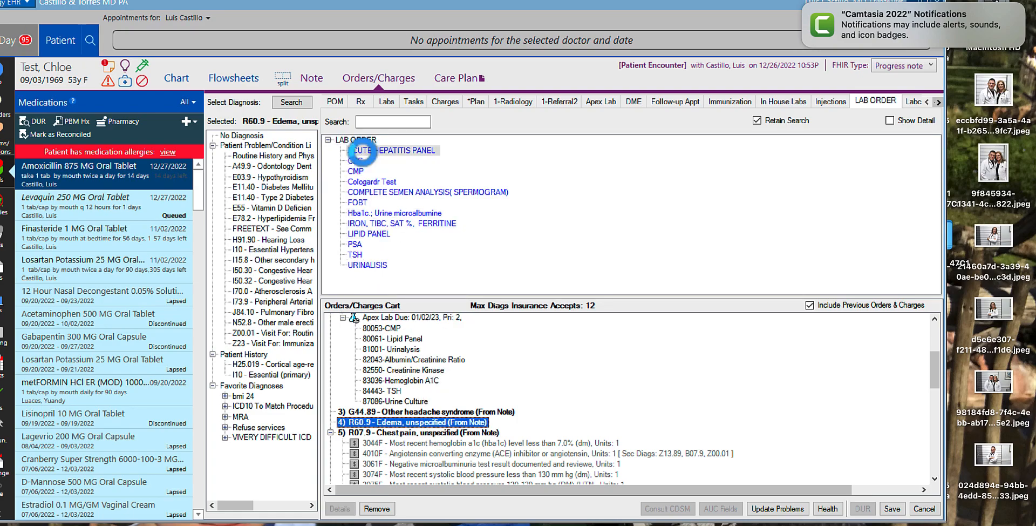
{"action": "double_click", "coordinate": [355, 160]}
{"action": "double_click", "coordinate": [356, 172]}
{"action": "double_click", "coordinate": [372, 182]}
{"action": "double_click", "coordinate": [410, 192]}
{"action": "double_click", "coordinate": [357, 202]}
{"action": "double_click", "coordinate": [363, 214]}
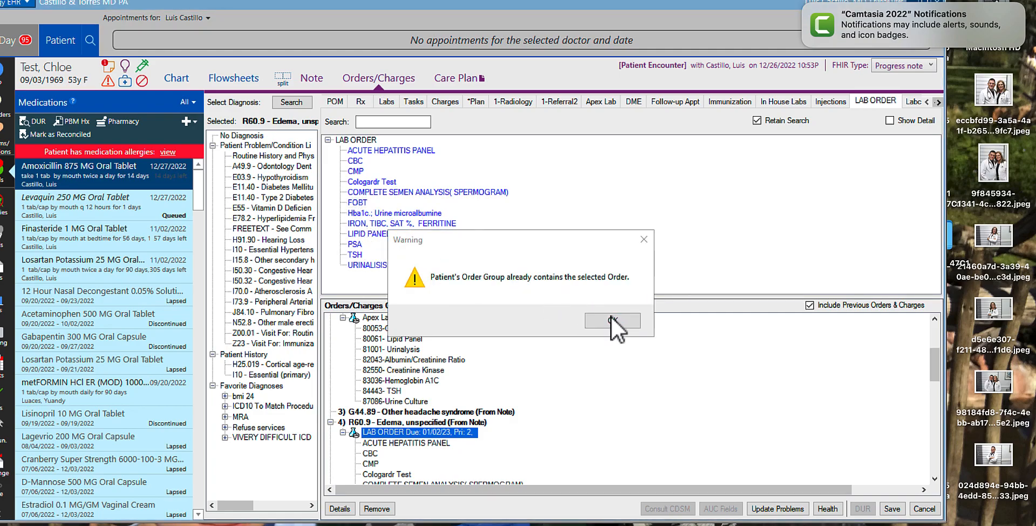
{"action": "left_click", "coordinate": [611, 321]}
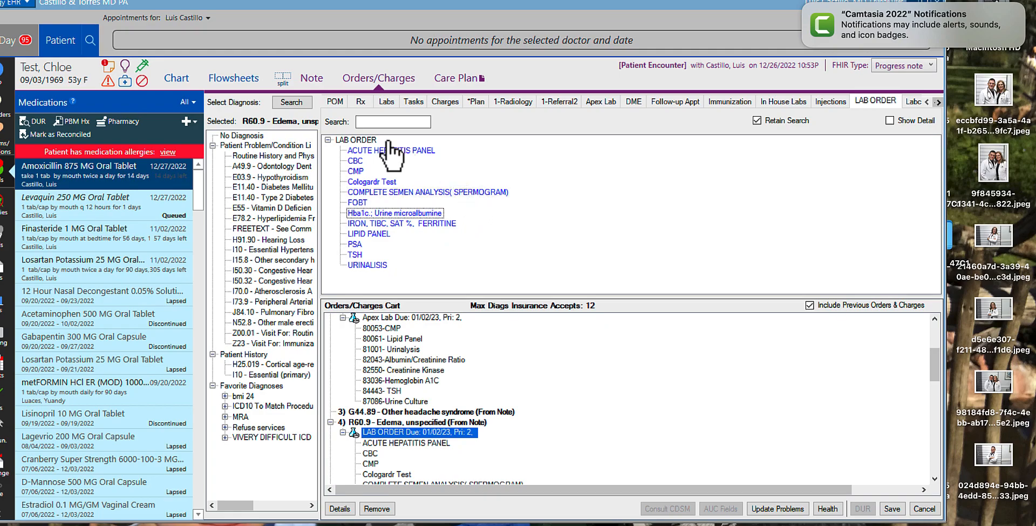
{"action": "left_click", "coordinate": [388, 102]}
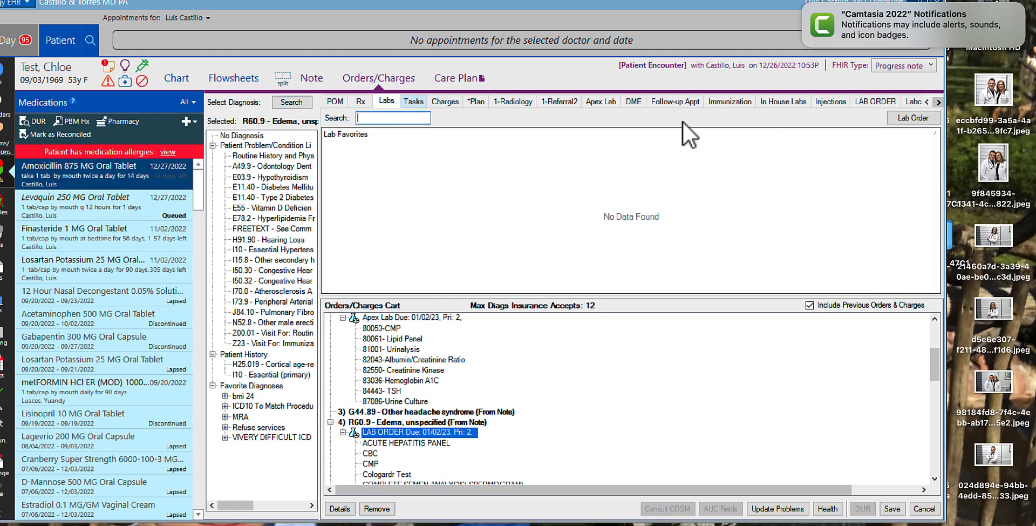
{"action": "left_click", "coordinate": [909, 121]}
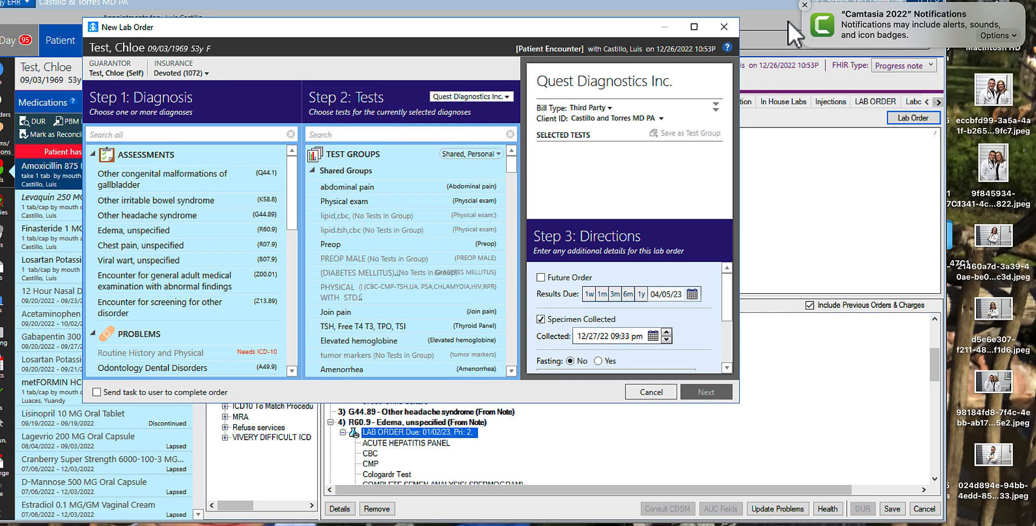
{"action": "left_click", "coordinate": [725, 27]}
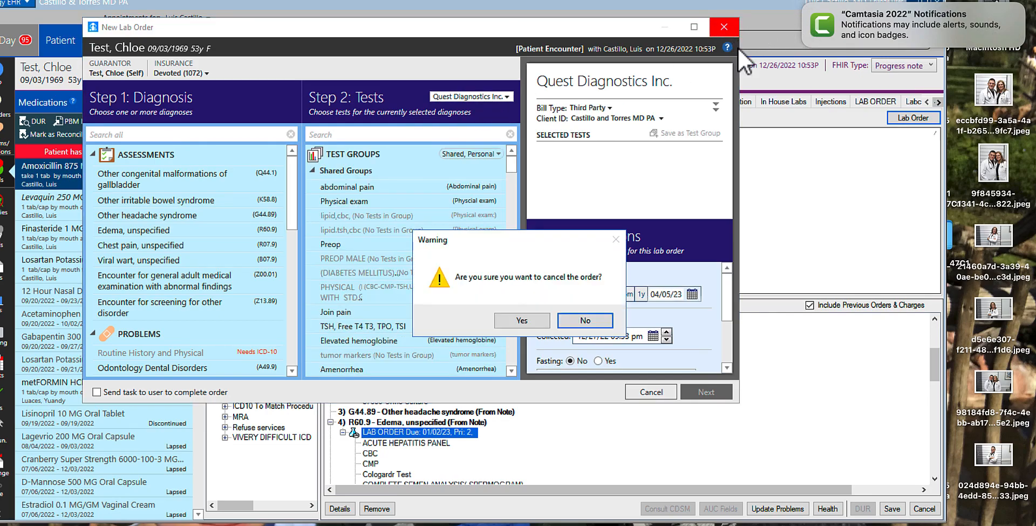
{"action": "left_click", "coordinate": [520, 320]}
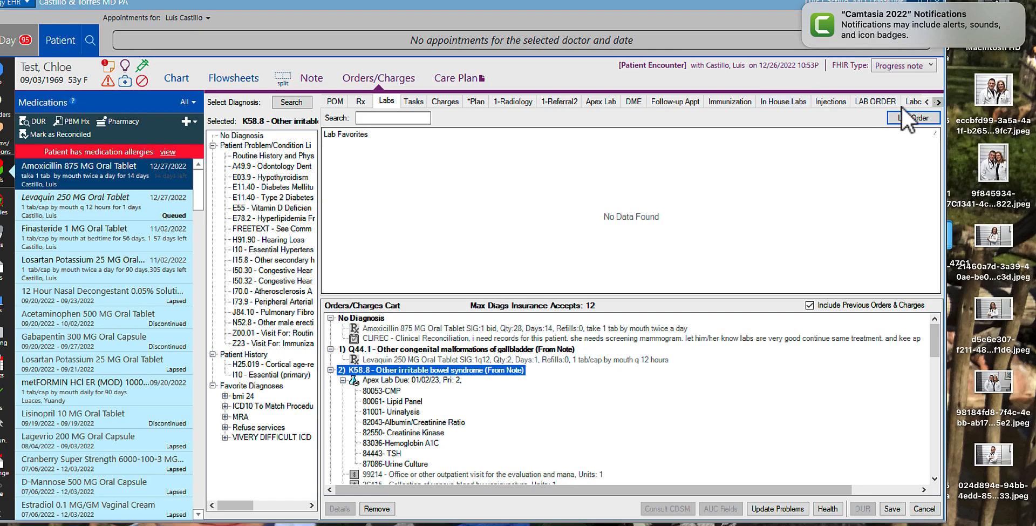
Look over the tests available in the Labcorp order list.
{"action": "left_click", "coordinate": [940, 104]}
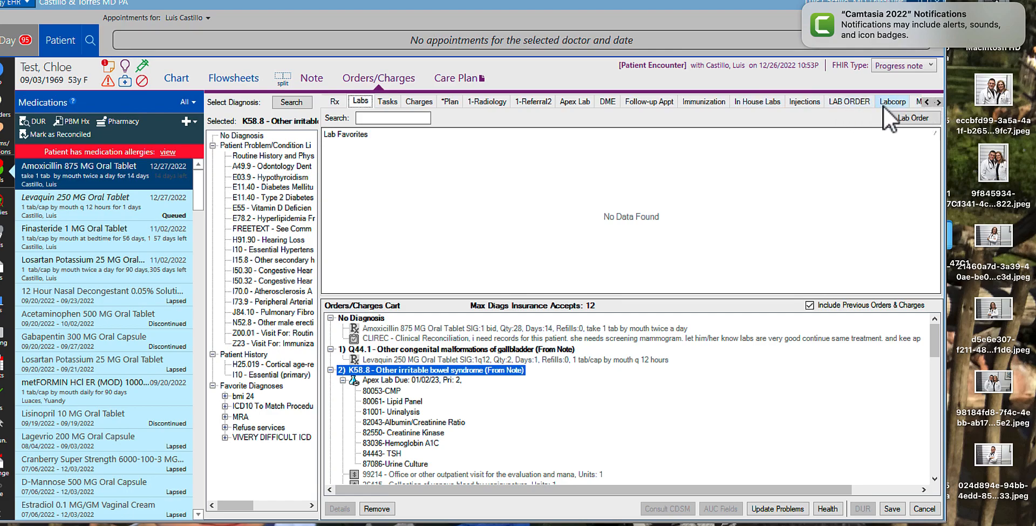
{"action": "left_click", "coordinate": [886, 105]}
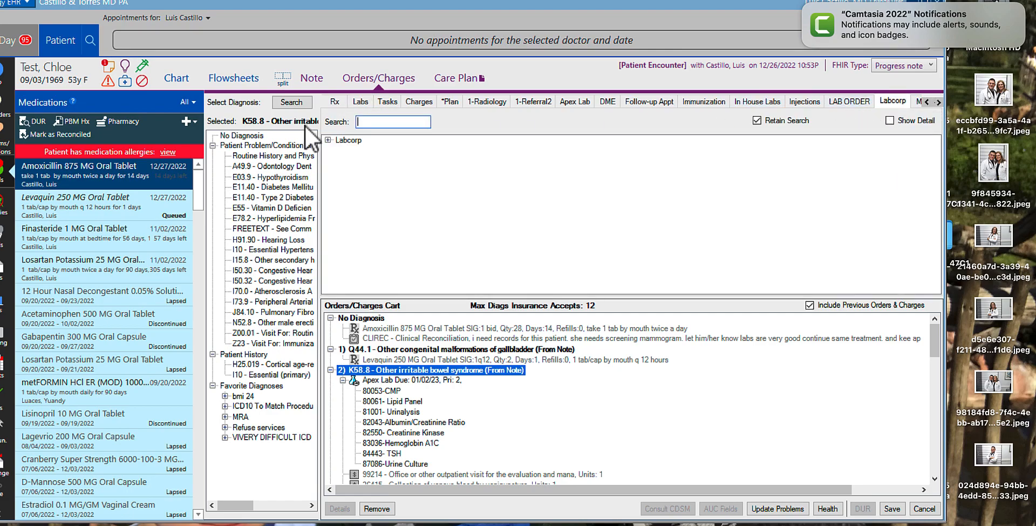
{"action": "left_click", "coordinate": [328, 141]}
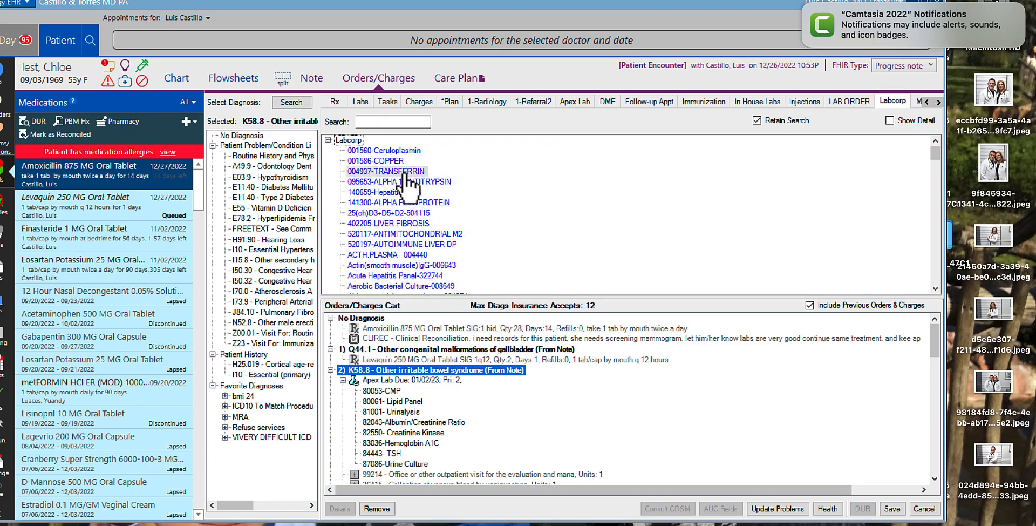
{"action": "left_click", "coordinate": [329, 141]}
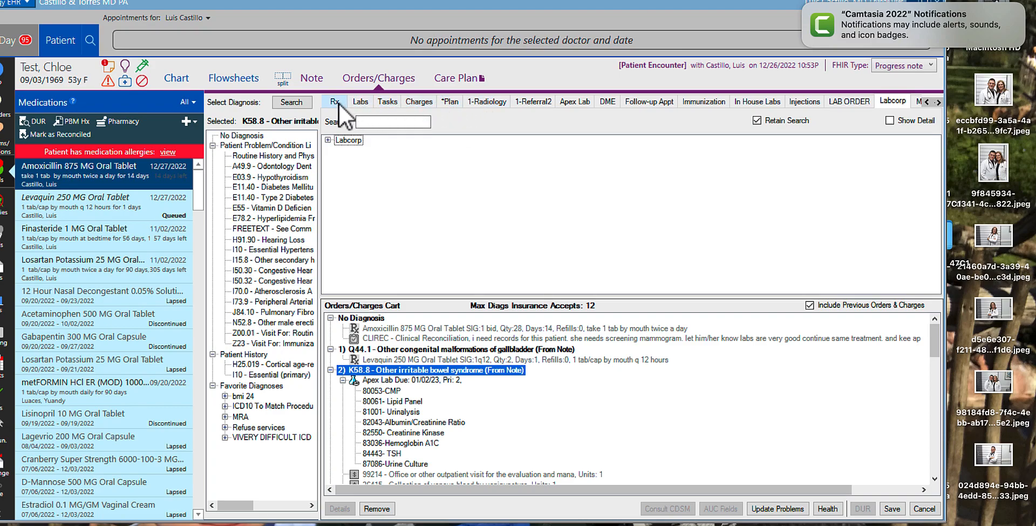
Order Mammogram, Screen/Yearly-77067 (bilateraly) from the radiology mammogram group for diagnosis K58.8.
{"action": "left_click", "coordinate": [486, 102]}
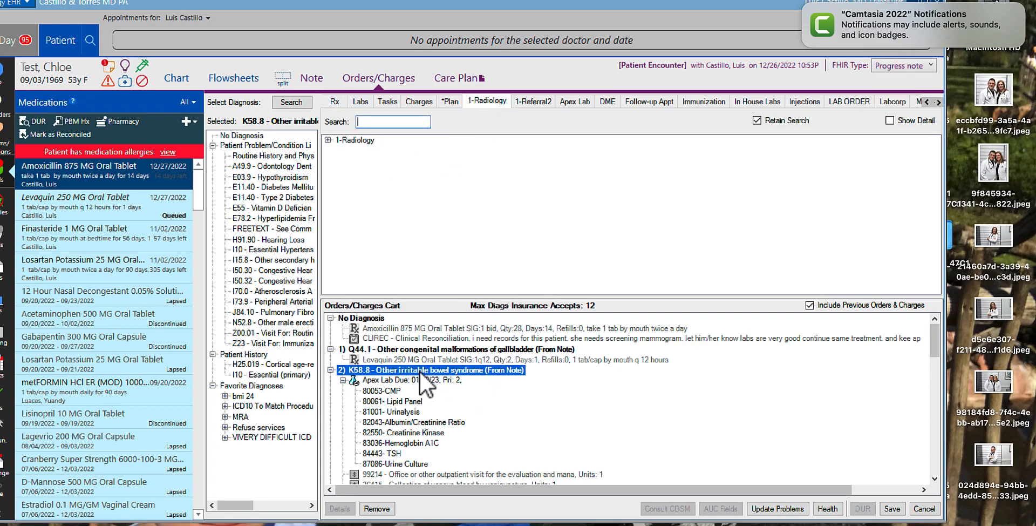
{"action": "left_click", "coordinate": [329, 140]}
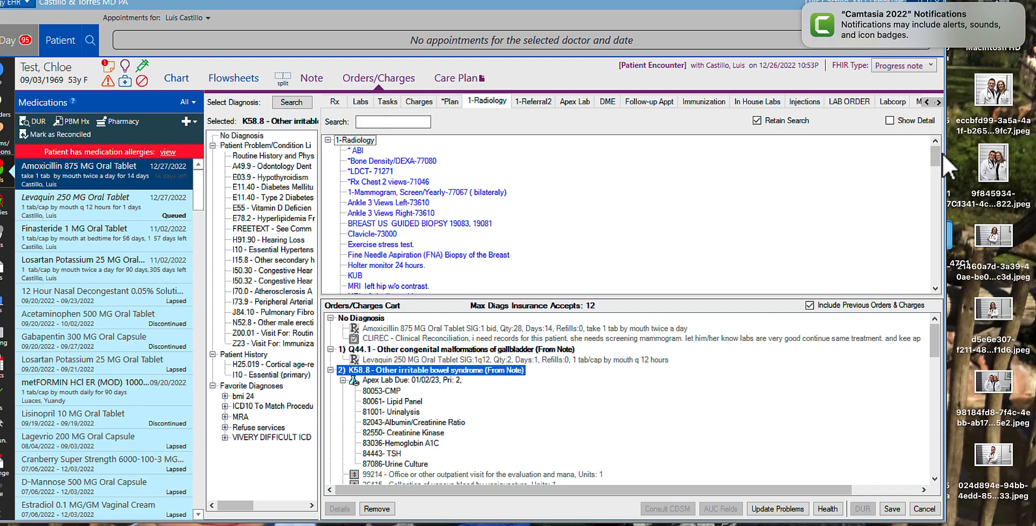
{"action": "left_click_drag", "start_coordinate": [938, 153], "coordinate": [934, 259]}
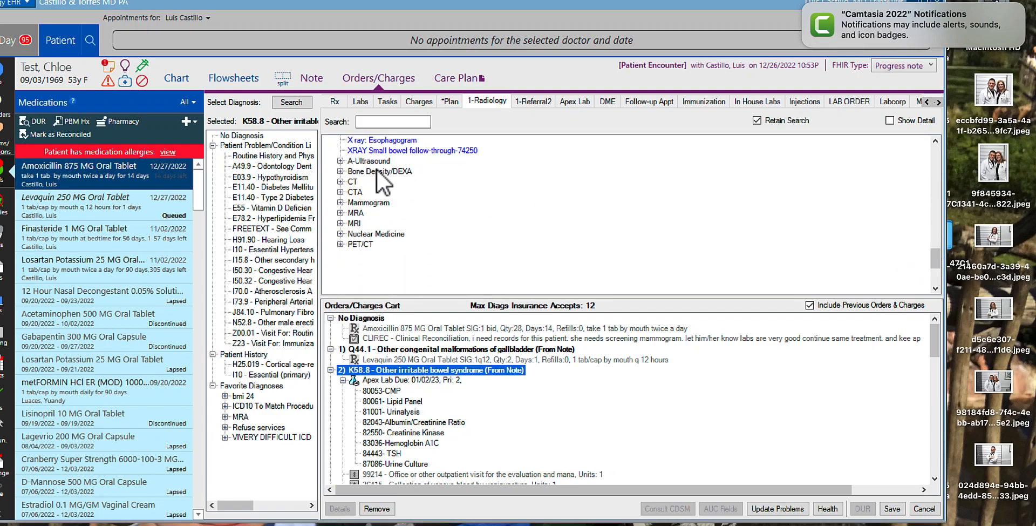
{"action": "left_click", "coordinate": [340, 203]}
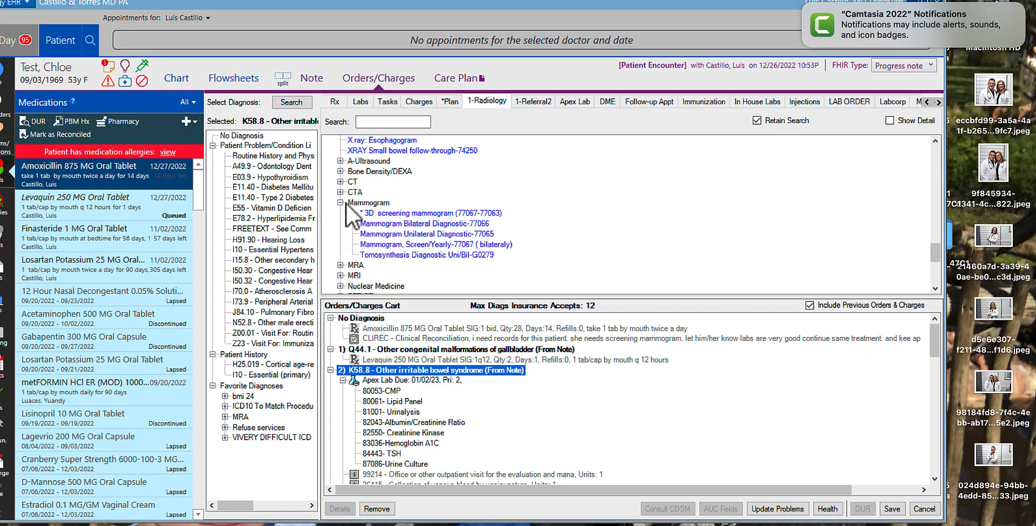
{"action": "left_click", "coordinate": [437, 245]}
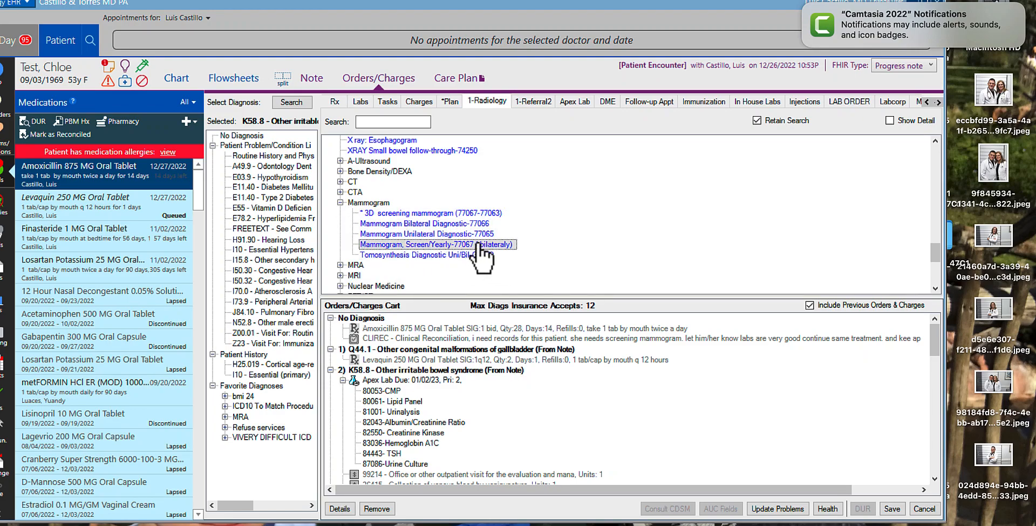
Add Tomosynthesis Diagnostic Uni/Bil-G0279 from the radiology mammogram group to the orders for K58.8 Other irritable bowel syndrome.
{"action": "left_click_drag", "start_coordinate": [935, 251], "coordinate": [935, 257]}
{"action": "left_click", "coordinate": [442, 213]}
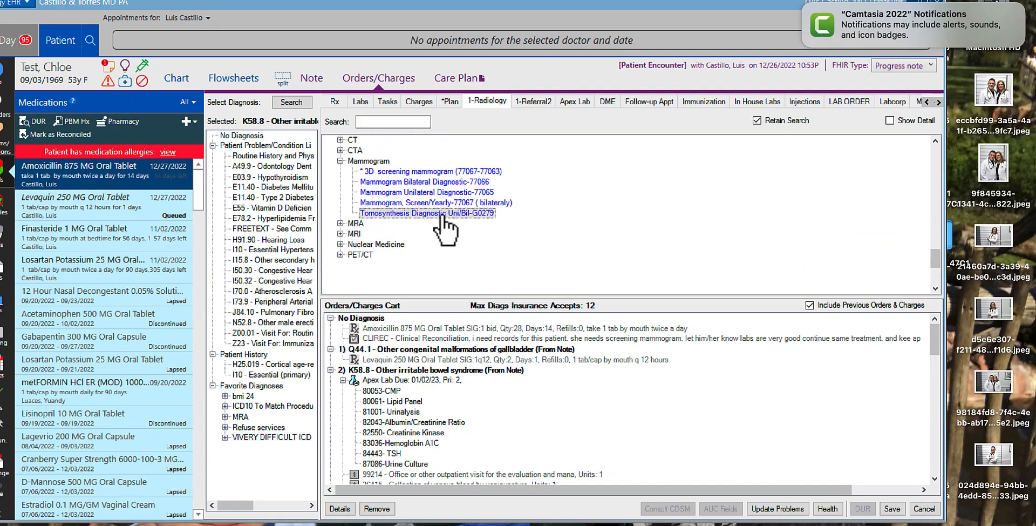
{"action": "left_click", "coordinate": [462, 375]}
{"action": "double_click", "coordinate": [451, 216]}
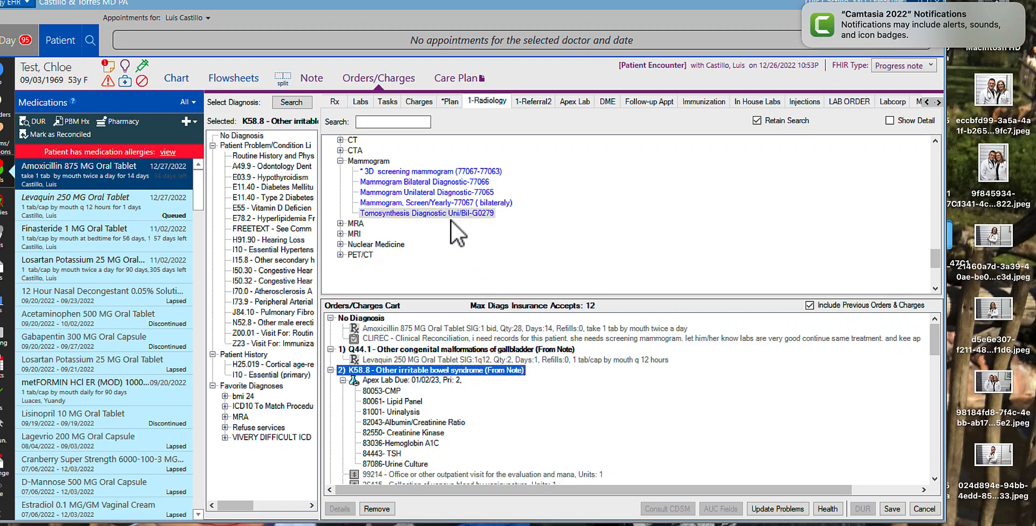
{"action": "left_click", "coordinate": [636, 322]}
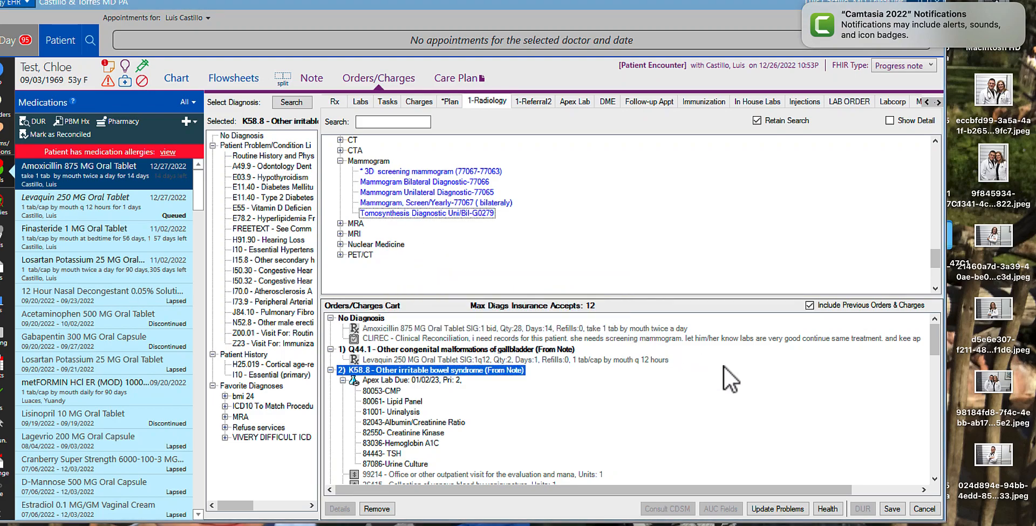
{"action": "left_click_drag", "start_coordinate": [938, 334], "coordinate": [937, 357]}
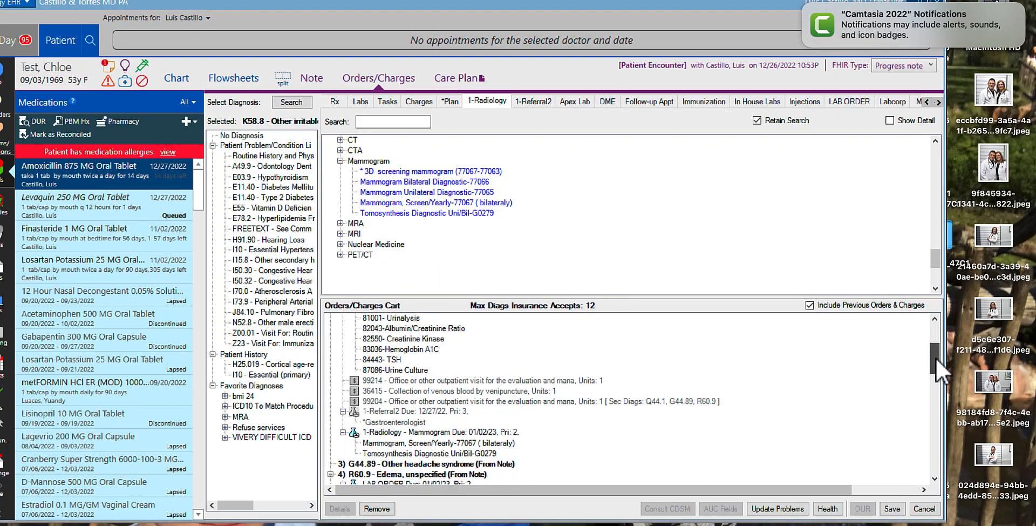
{"action": "left_click", "coordinate": [434, 442]}
{"action": "scroll", "coordinate": [424, 446], "scroll_direction": "up", "scroll_amount": 1}
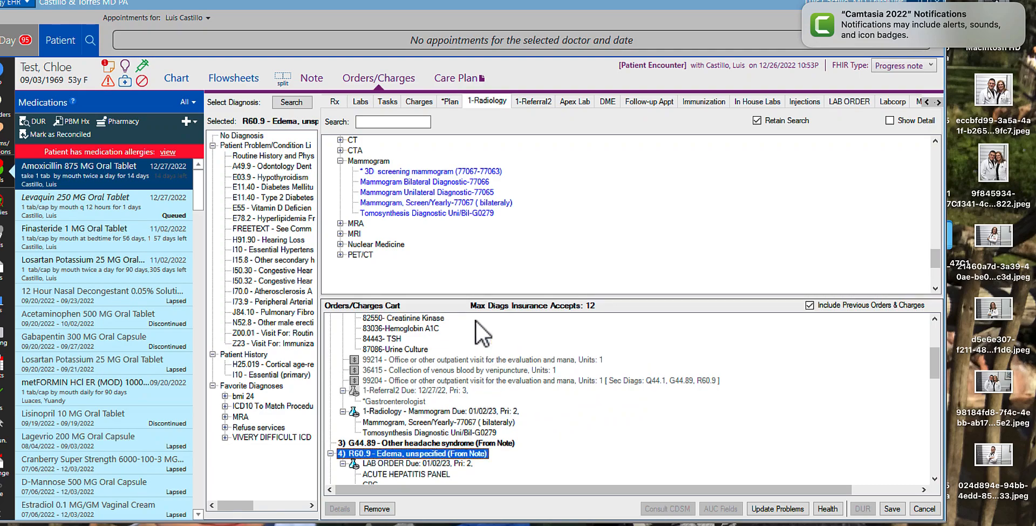
{"action": "left_click", "coordinate": [434, 171]}
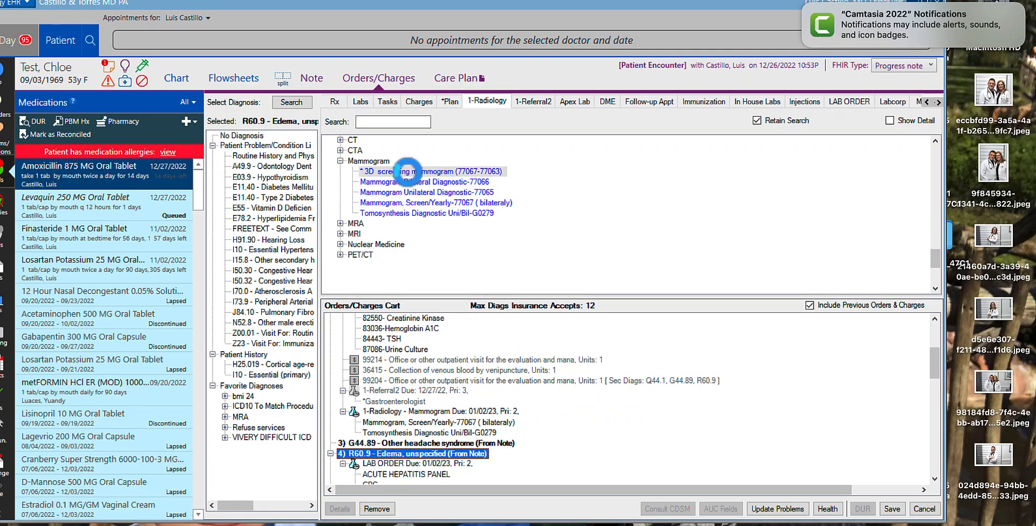
{"action": "left_click_drag", "start_coordinate": [936, 362], "coordinate": [937, 324]}
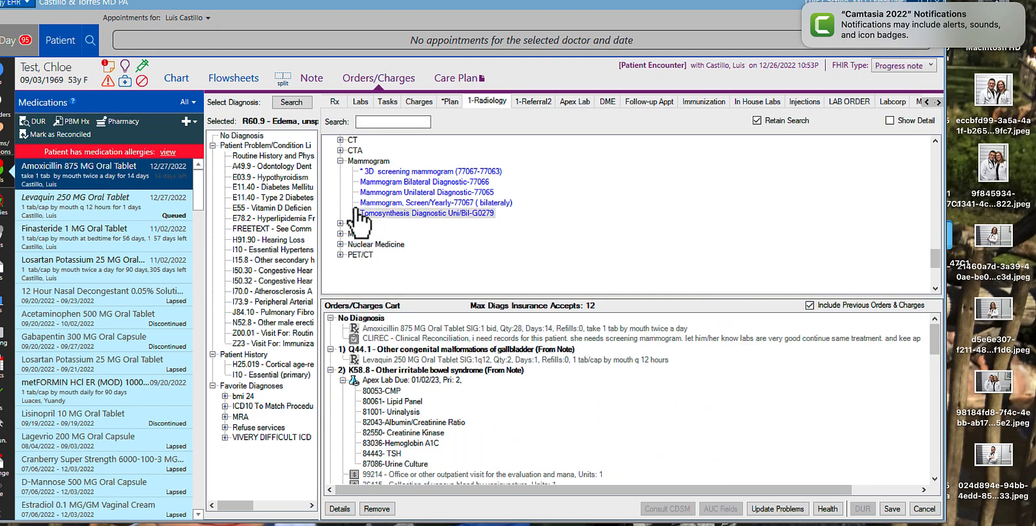
{"action": "left_click", "coordinate": [340, 161]}
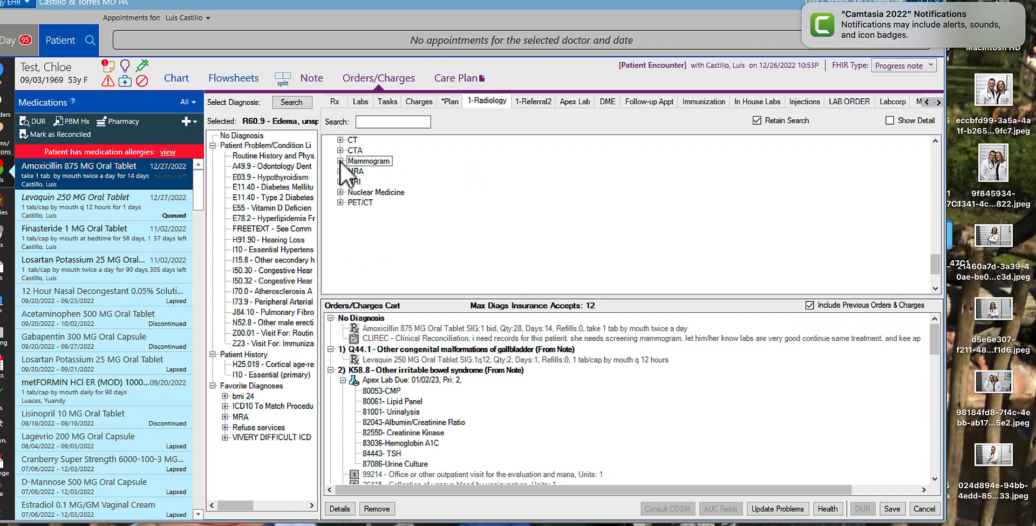
{"action": "left_click_drag", "start_coordinate": [938, 264], "coordinate": [944, 134]}
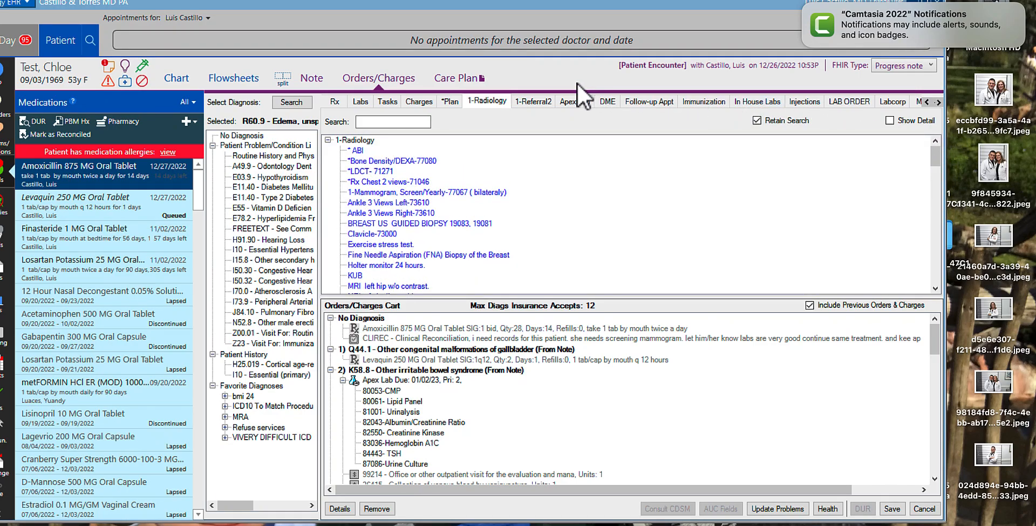
Order a Gastroenterologist referral from 1-Referral2 for K58.8 Other irritable bowel syndrome and open the new referral's order details.
{"action": "left_click", "coordinate": [529, 103]}
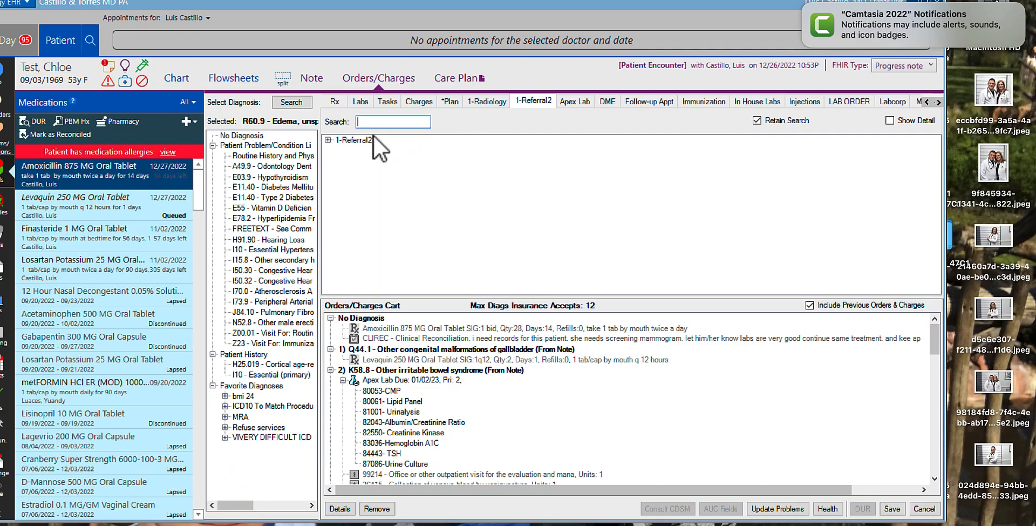
{"action": "left_click", "coordinate": [330, 142]}
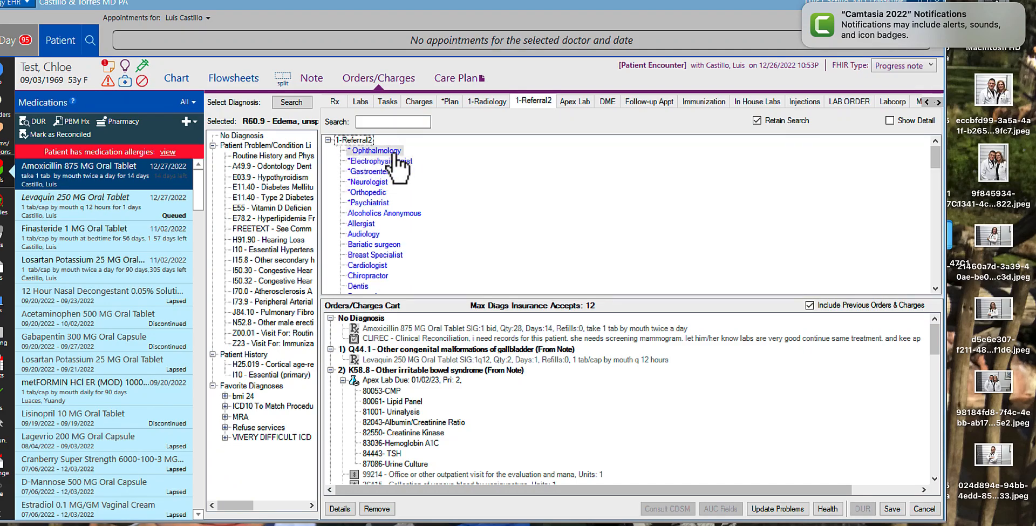
{"action": "left_click", "coordinate": [492, 351]}
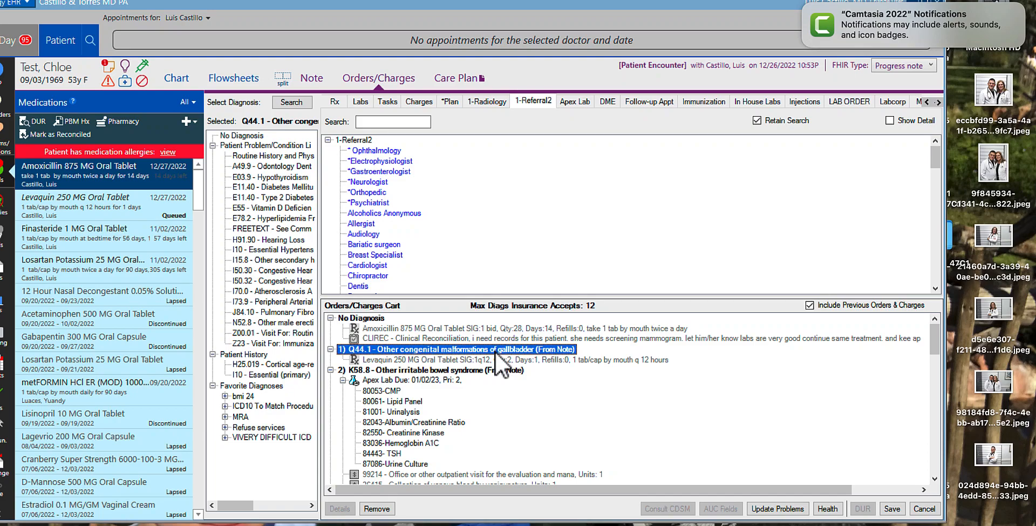
{"action": "left_click", "coordinate": [459, 370]}
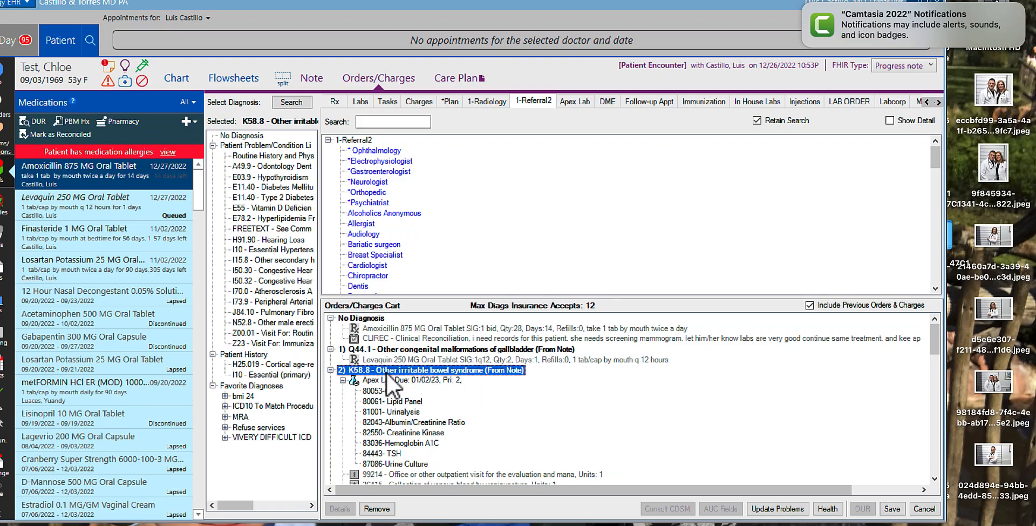
{"action": "left_click", "coordinate": [380, 171]}
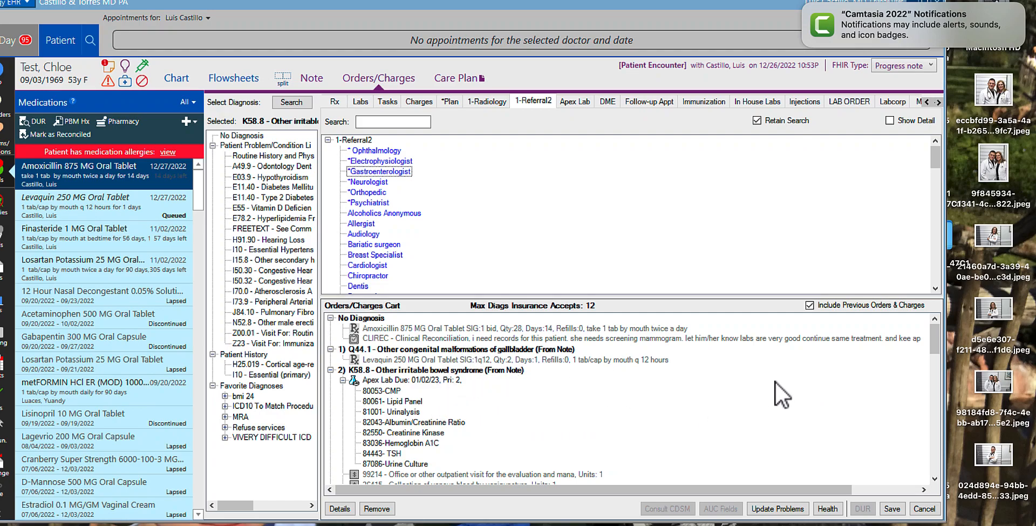
{"action": "left_click_drag", "start_coordinate": [941, 341], "coordinate": [940, 359]}
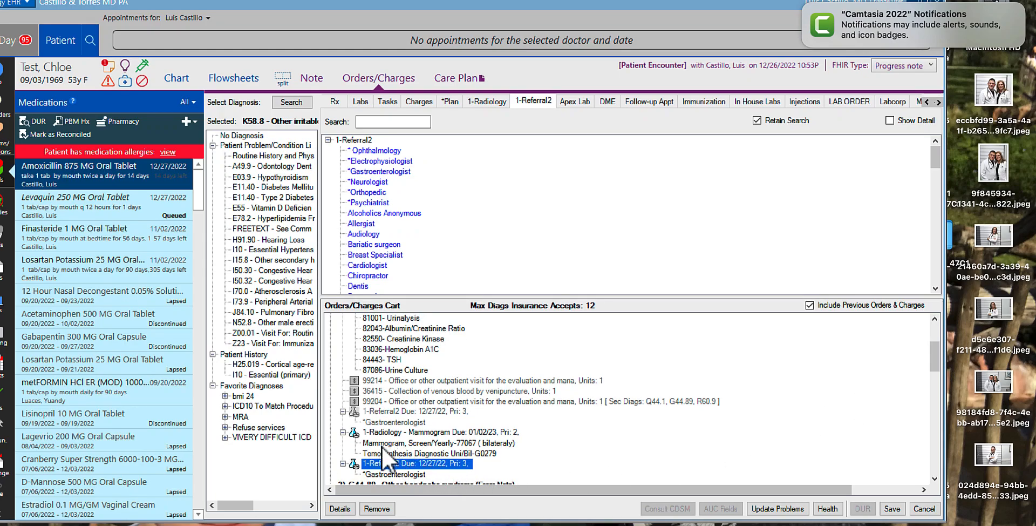
{"action": "double_click", "coordinate": [406, 474]}
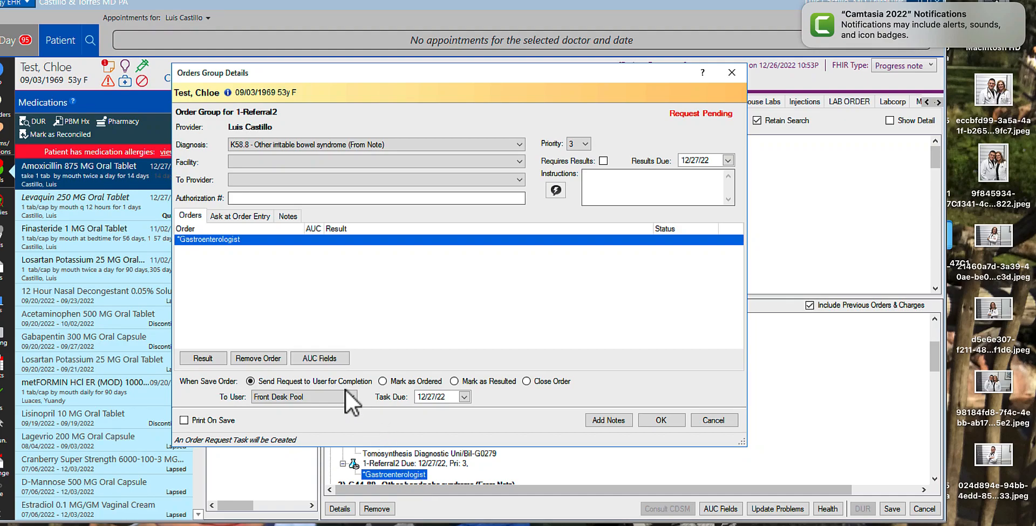
Search the referring doctor list and choose a first provider as the recipient of the gastroenterologist referral.
{"action": "left_click", "coordinate": [322, 180]}
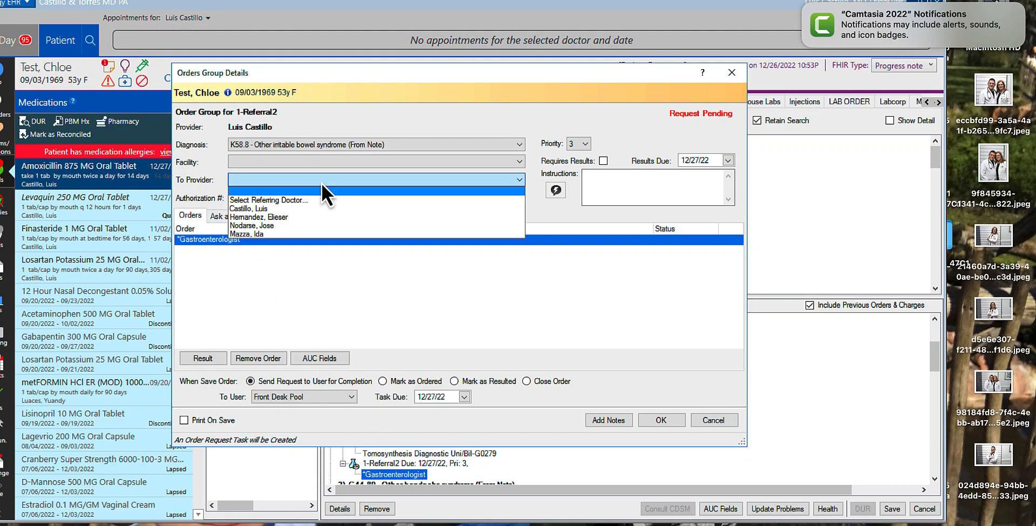
{"action": "left_click", "coordinate": [277, 200]}
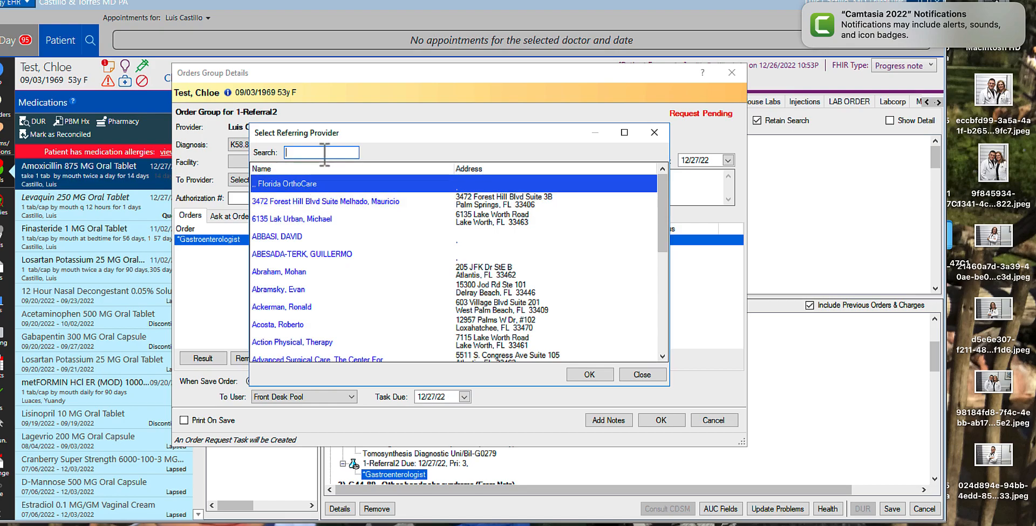
{"action": "type", "text": "sha"}
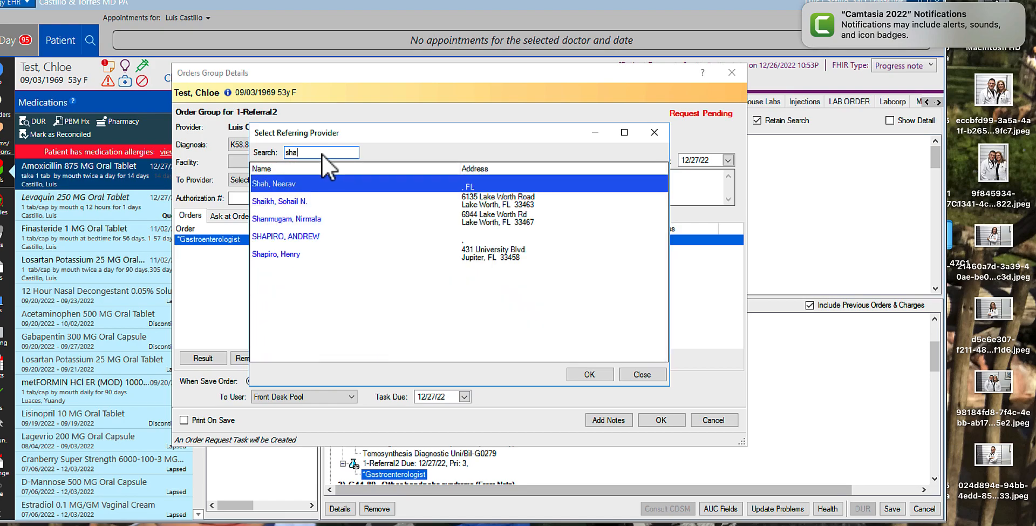
{"action": "double_click", "coordinate": [289, 201]}
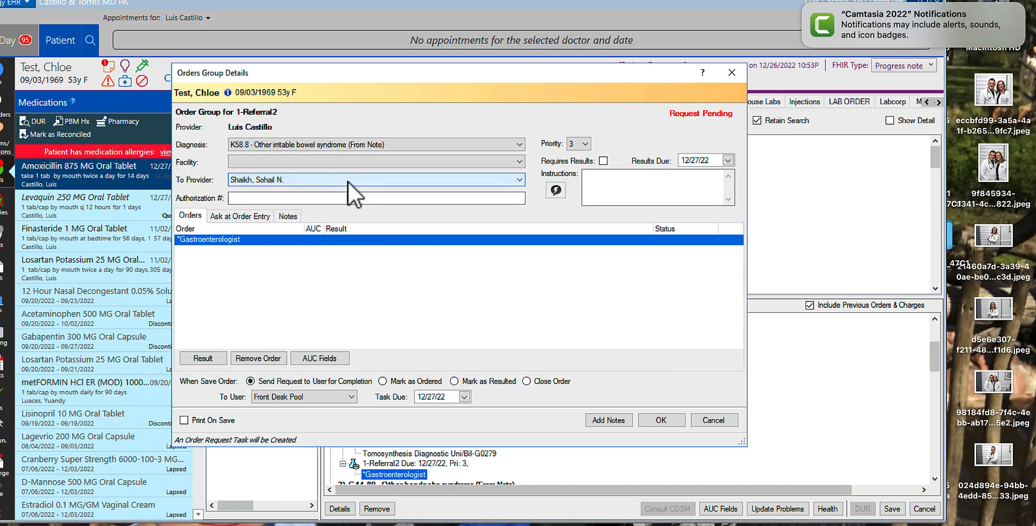
Replace the gastroenterologist referral's receiving provider with another doctor found by last name in the referring provider list.
{"action": "left_click", "coordinate": [323, 179]}
{"action": "left_click", "coordinate": [318, 178]}
{"action": "left_click", "coordinate": [313, 182]}
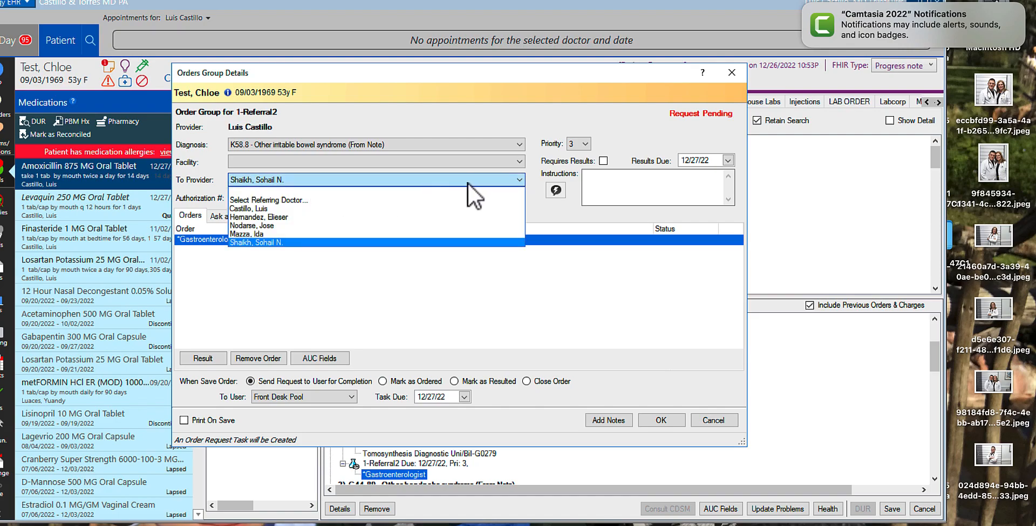
{"action": "left_click", "coordinate": [274, 200]}
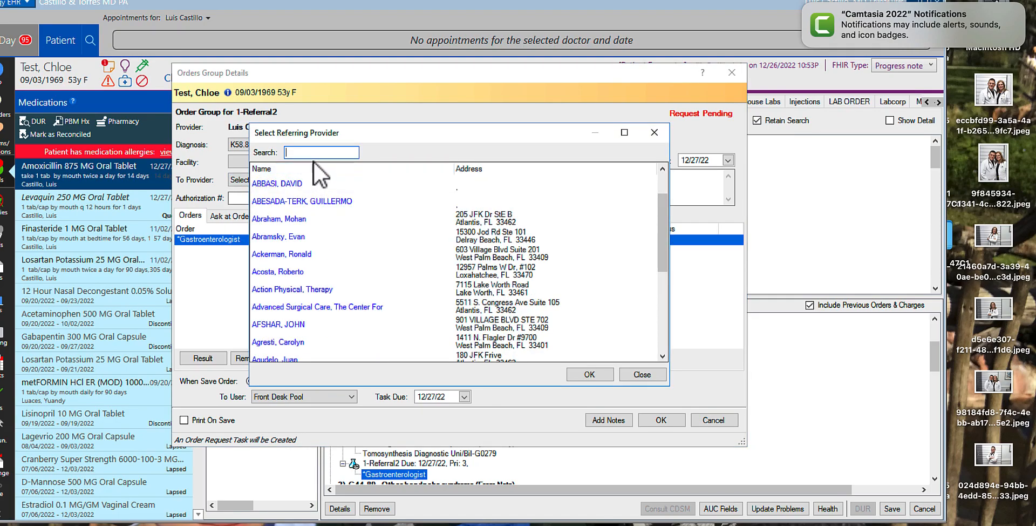
{"action": "type", "text": "medran"}
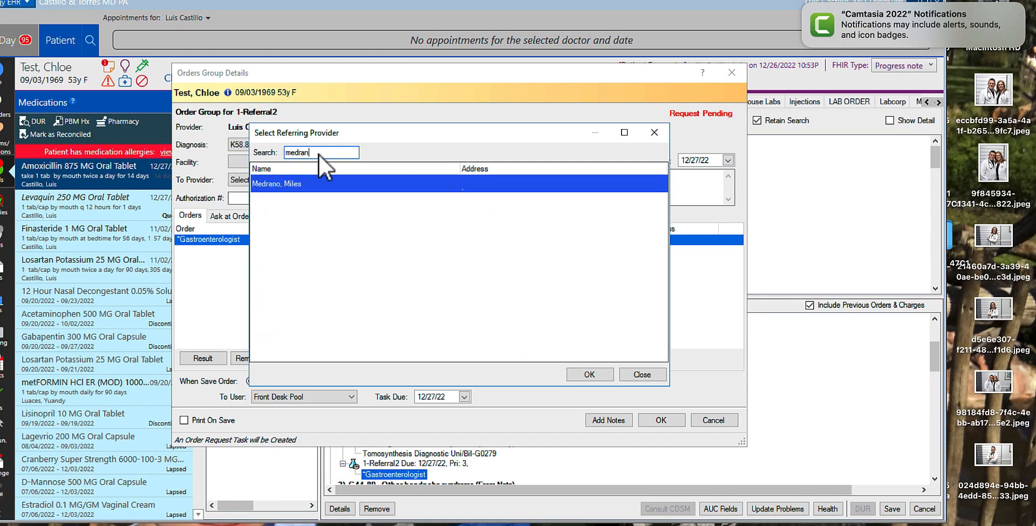
{"action": "double_click", "coordinate": [280, 184]}
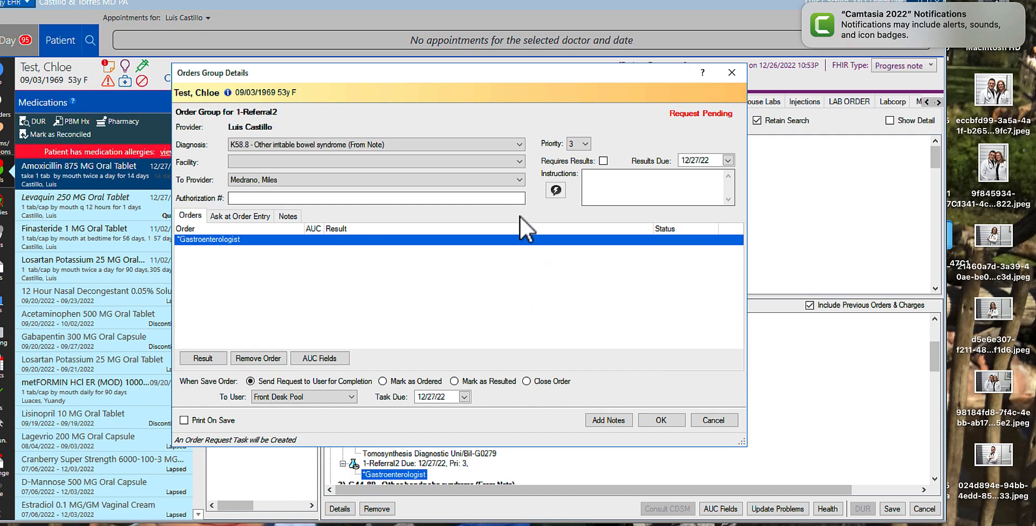
Fill the referral instructions with the quick text "Please send it to patient house" plus "My main concern is colon cancer." and accept the details.
{"action": "left_click", "coordinate": [556, 190]}
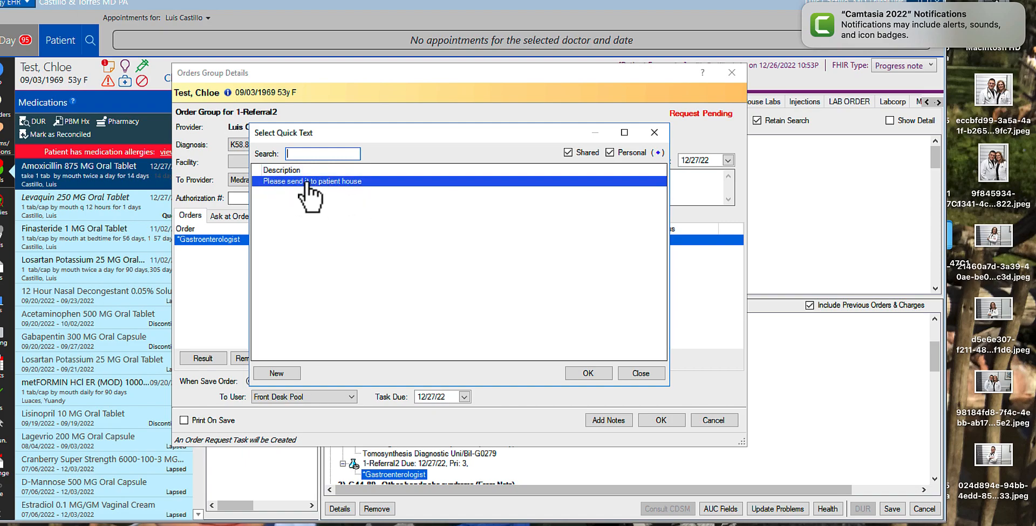
{"action": "double_click", "coordinate": [348, 182]}
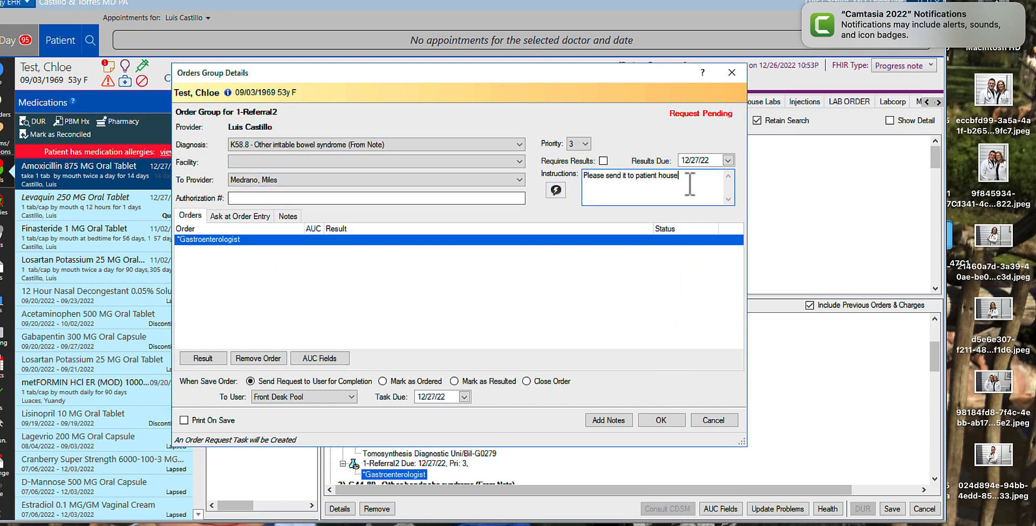
{"action": "key", "text": "Return"}
{"action": "type", "text": "My main concern is col"}
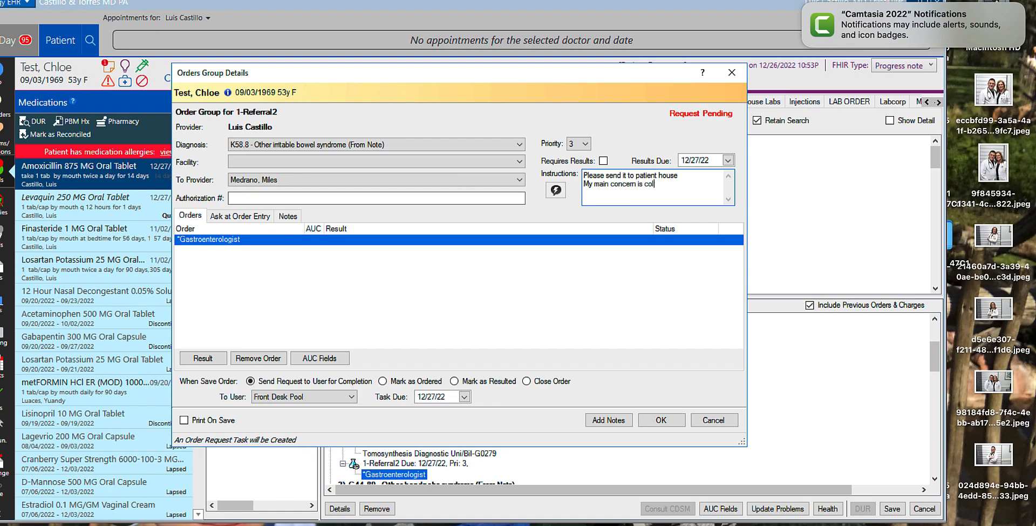
{"action": "type", "text": "on cancer."}
{"action": "left_click", "coordinate": [662, 421]}
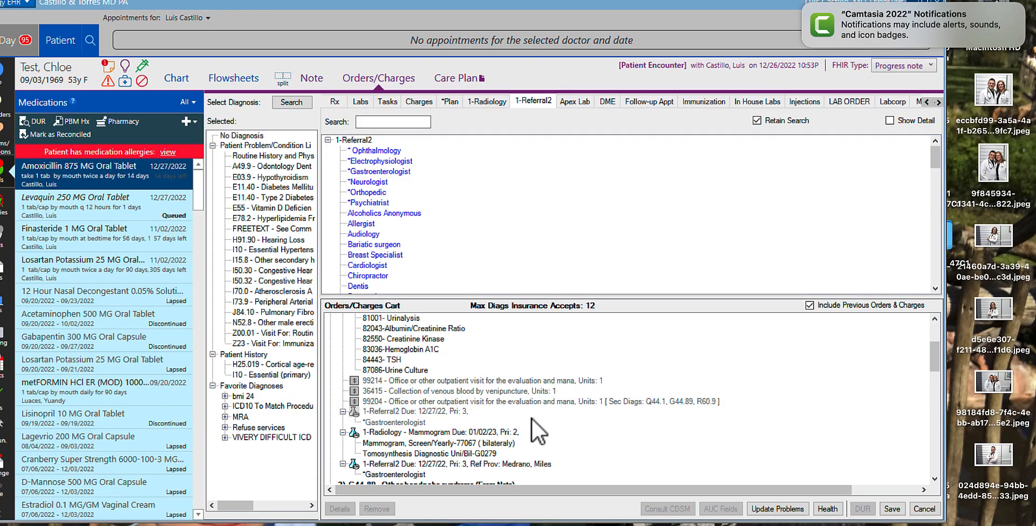
Send the new gastroenterologist referral's completion request to Referral Pool, save the orders and charges, and review the cart.
{"action": "left_click_drag", "start_coordinate": [935, 355], "coordinate": [935, 377]}
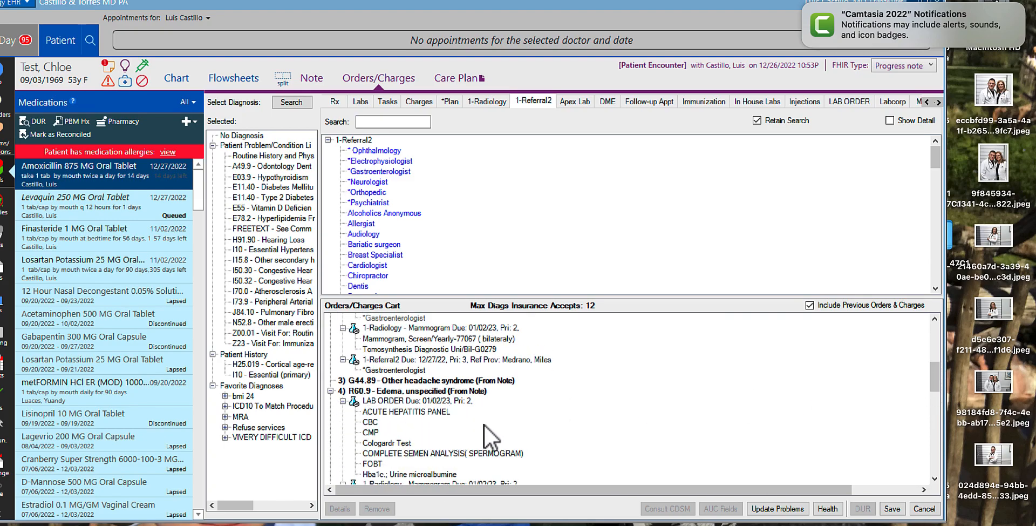
{"action": "left_click", "coordinate": [391, 373]}
{"action": "double_click", "coordinate": [390, 374]}
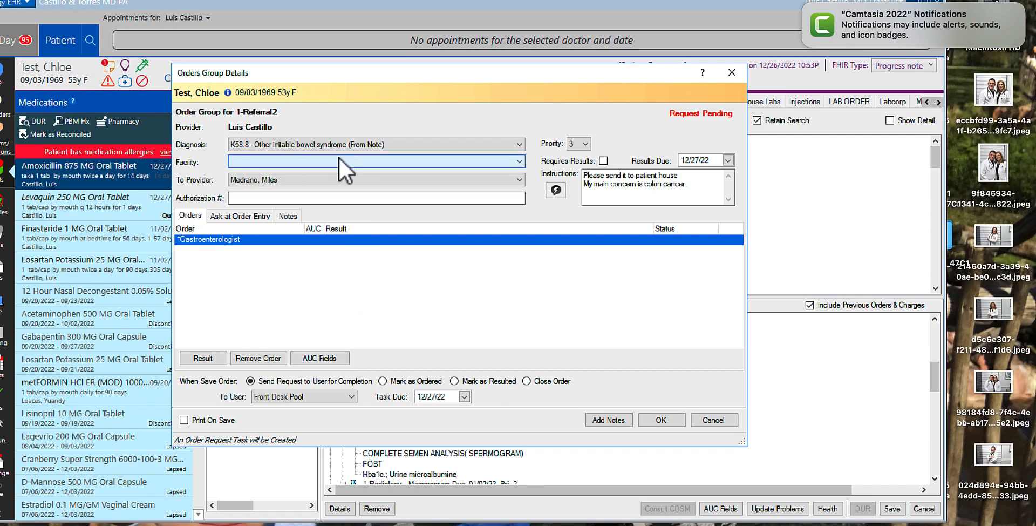
{"action": "left_click", "coordinate": [340, 394]}
{"action": "left_click", "coordinate": [277, 419]}
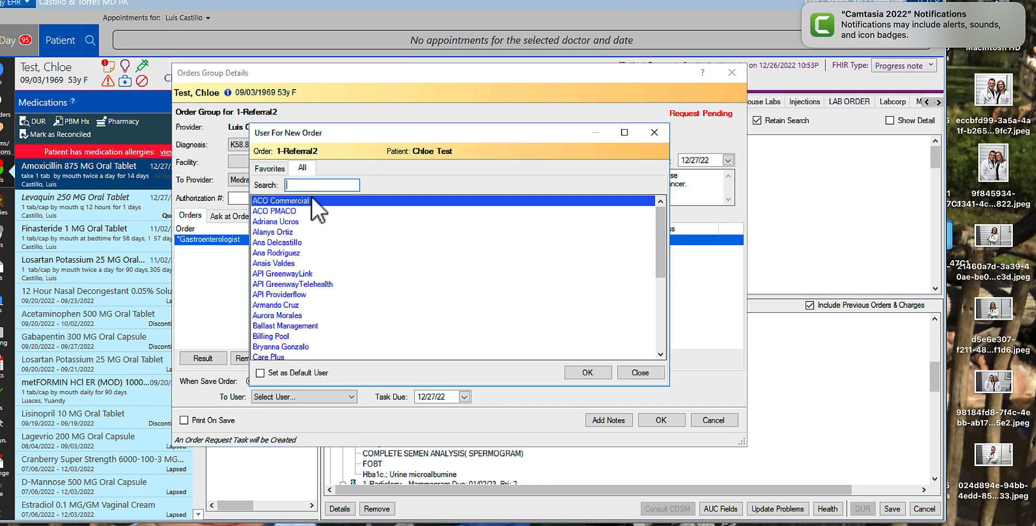
{"action": "type", "text": "ref"}
{"action": "double_click", "coordinate": [264, 200]}
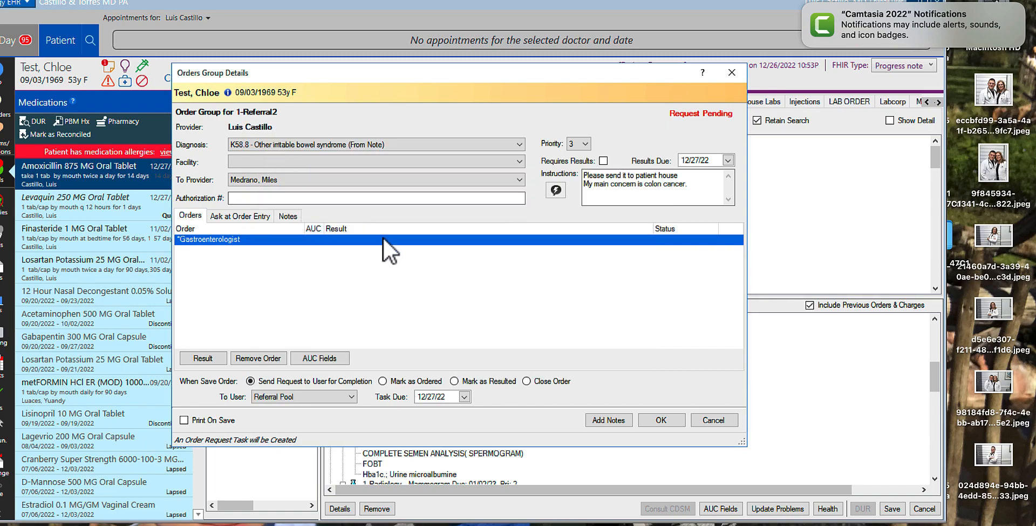
{"action": "left_click", "coordinate": [670, 419]}
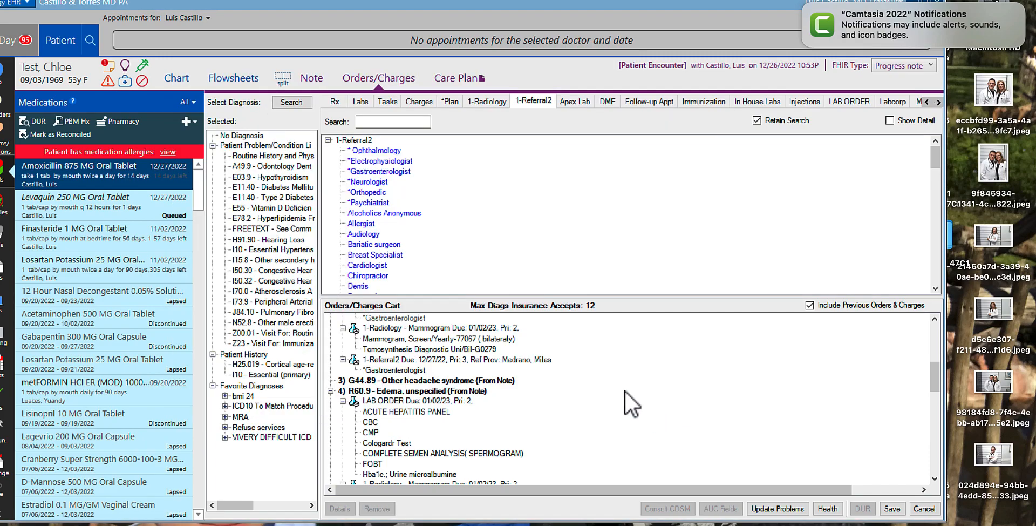
{"action": "left_click", "coordinate": [892, 509]}
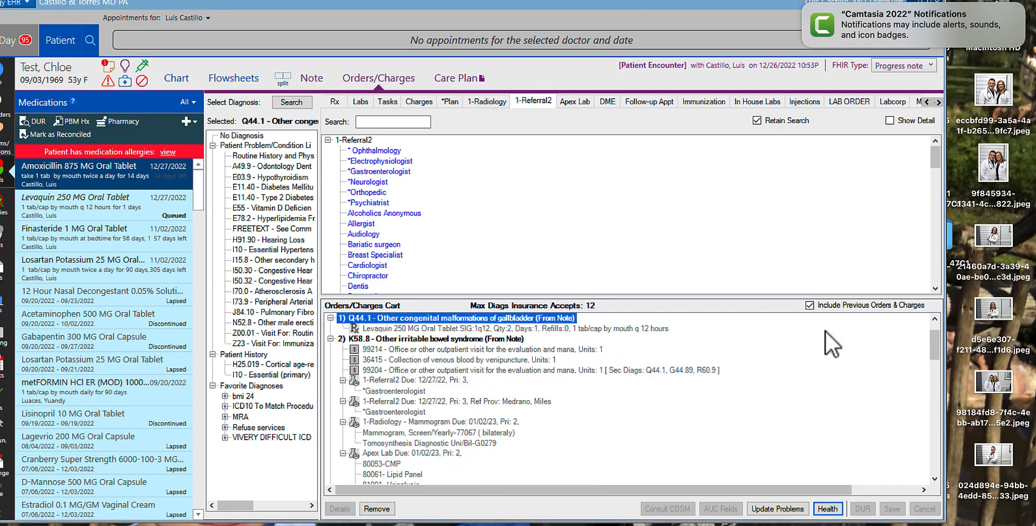
{"action": "left_click_drag", "start_coordinate": [934, 339], "coordinate": [931, 383]}
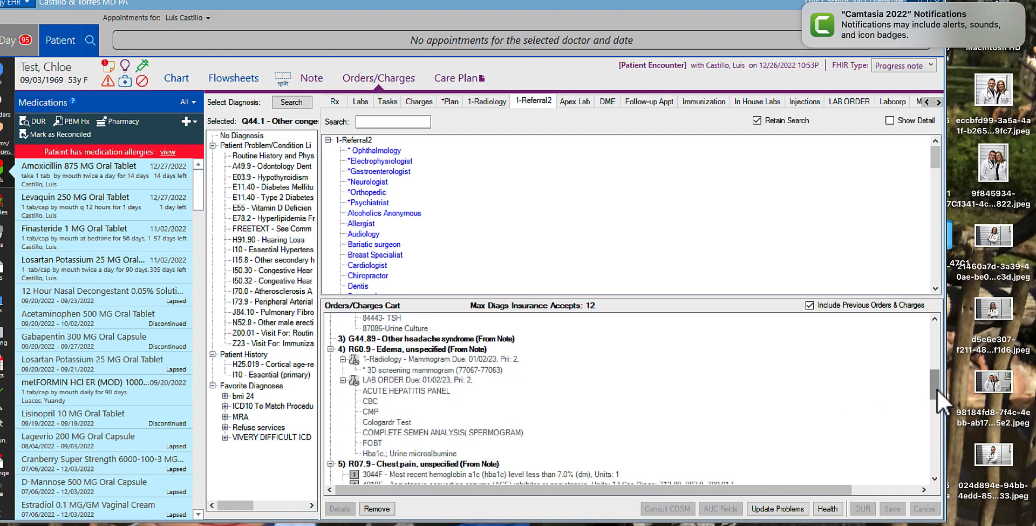
Add a Wheelchair order from the DME list under the diagnosis G44.89 - Other headache syndrome.
{"action": "left_click_drag", "start_coordinate": [937, 390], "coordinate": [490, 142]}
{"action": "left_click", "coordinate": [607, 102]}
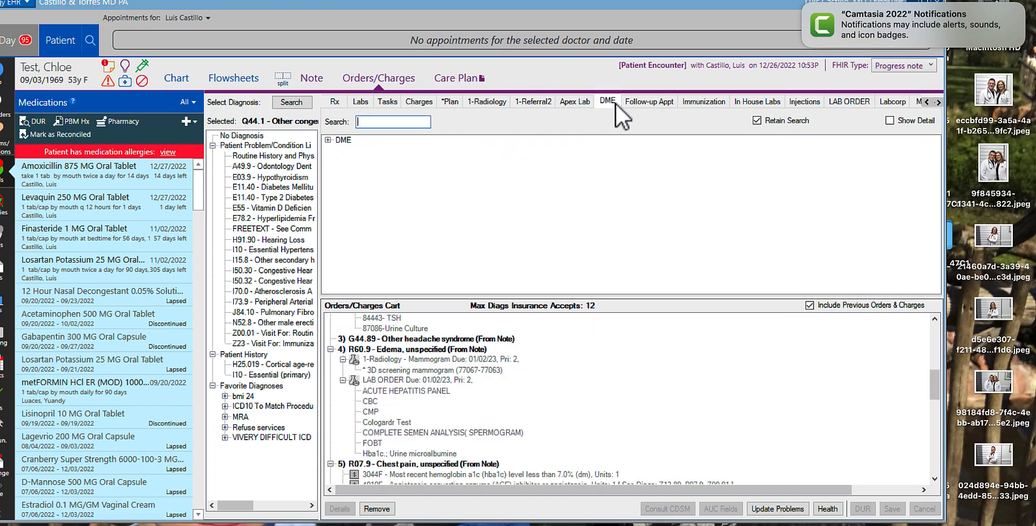
{"action": "left_click", "coordinate": [327, 140]}
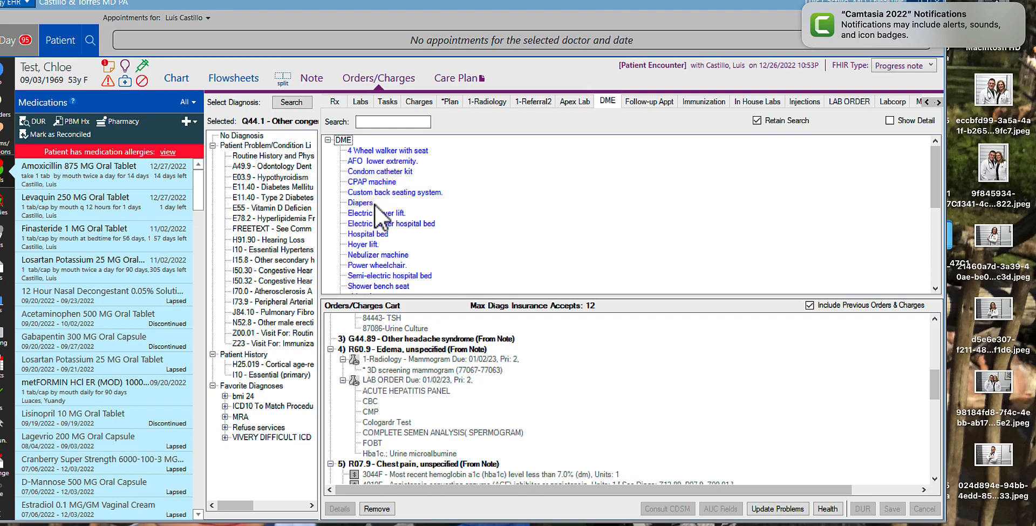
{"action": "scroll", "coordinate": [376, 204], "scroll_direction": "down", "scroll_amount": 2}
{"action": "scroll", "coordinate": [376, 204], "scroll_direction": "down", "scroll_amount": 3}
{"action": "left_click", "coordinate": [456, 339]}
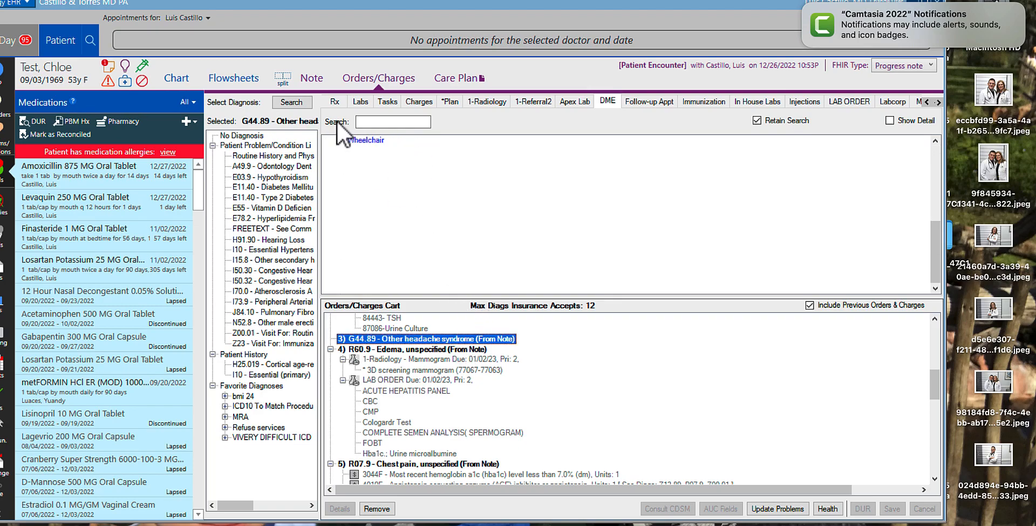
{"action": "double_click", "coordinate": [371, 147]}
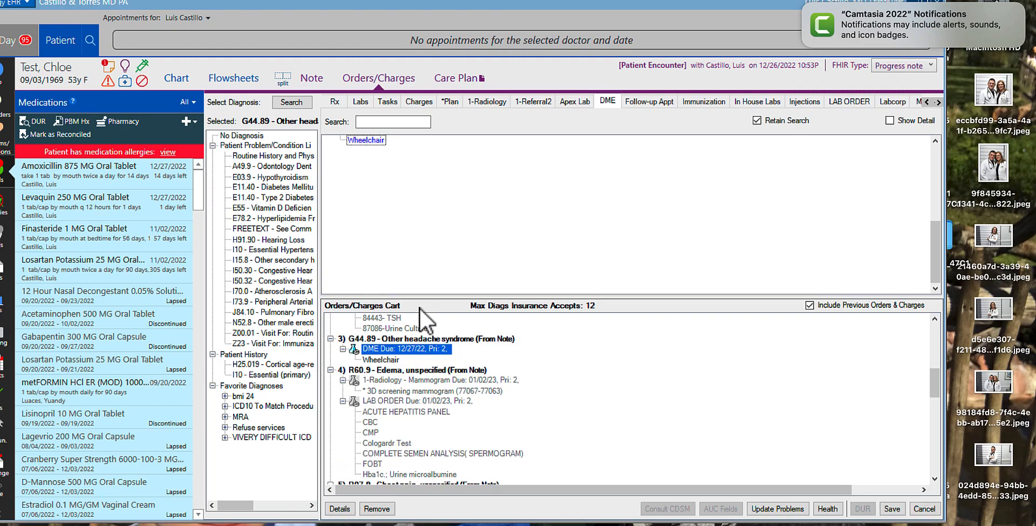
{"action": "double_click", "coordinate": [390, 360]}
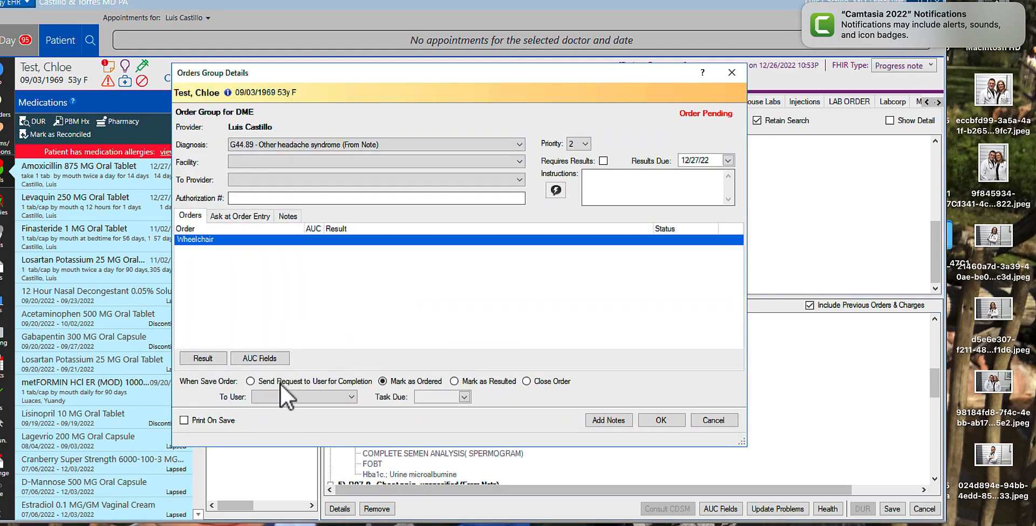
{"action": "left_click", "coordinate": [255, 385]}
{"action": "left_click", "coordinate": [290, 399]}
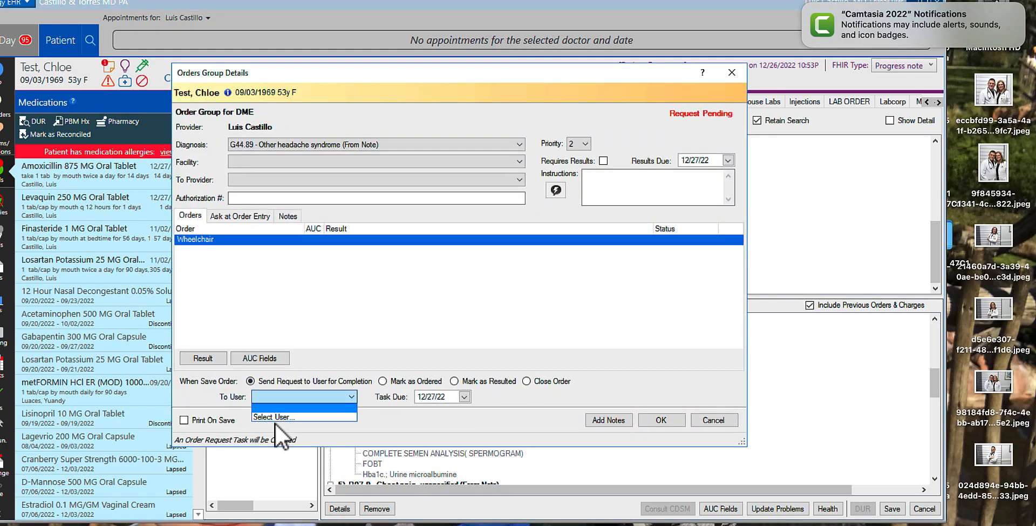
{"action": "left_click", "coordinate": [277, 420]}
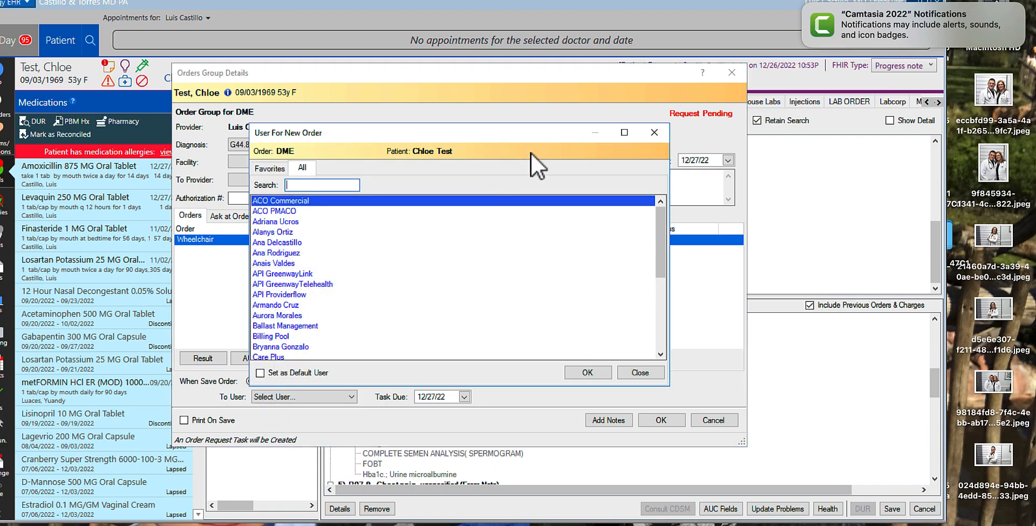
{"action": "left_click", "coordinate": [654, 132]}
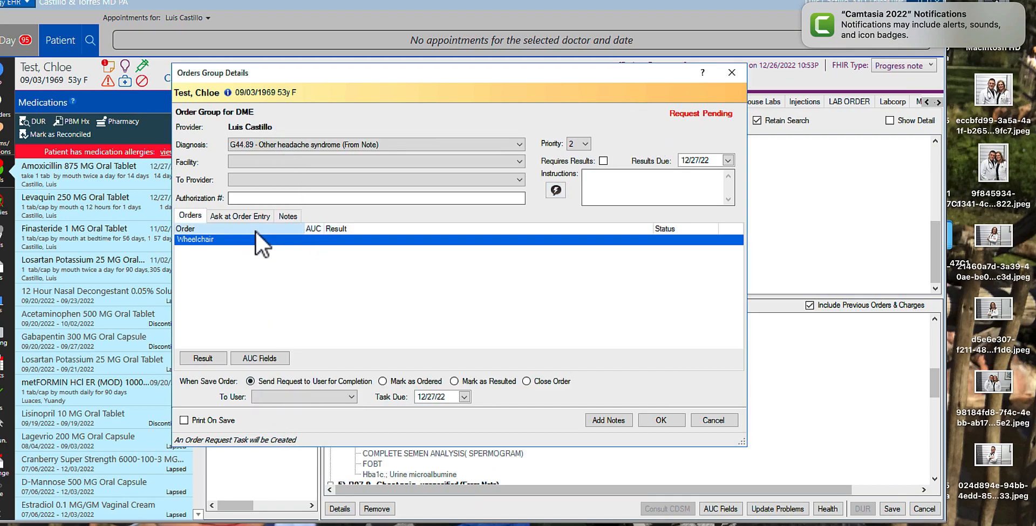
{"action": "left_click", "coordinate": [734, 76]}
{"action": "left_click", "coordinate": [548, 322]}
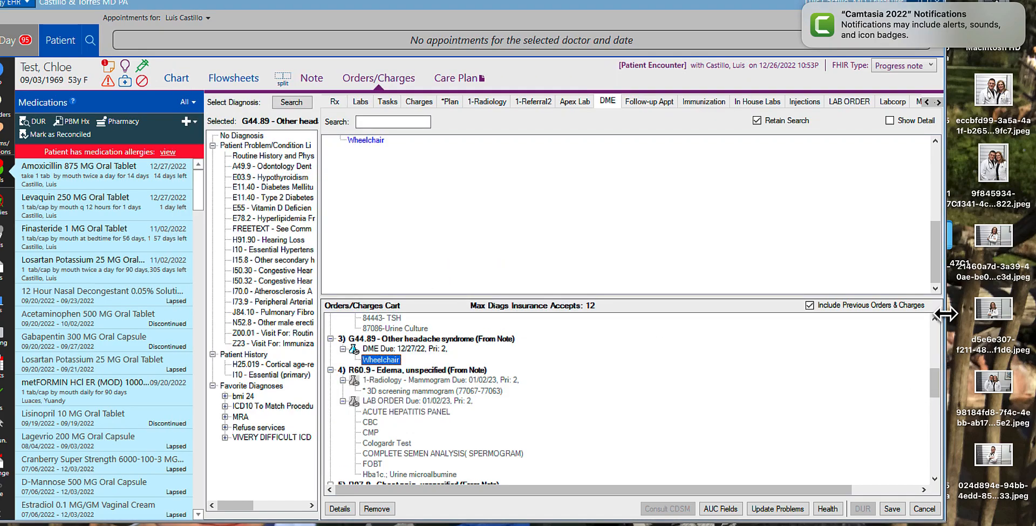
Add a 1 month follow-up appointment order under G44.89 - Other headache syndrome.
{"action": "left_click_drag", "start_coordinate": [939, 256], "coordinate": [932, 204]}
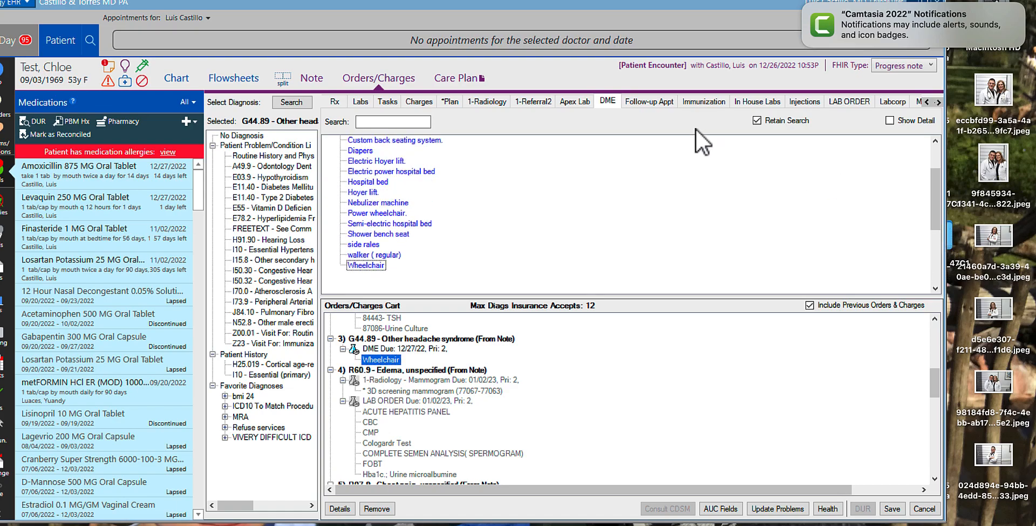
{"action": "left_click", "coordinate": [458, 339]}
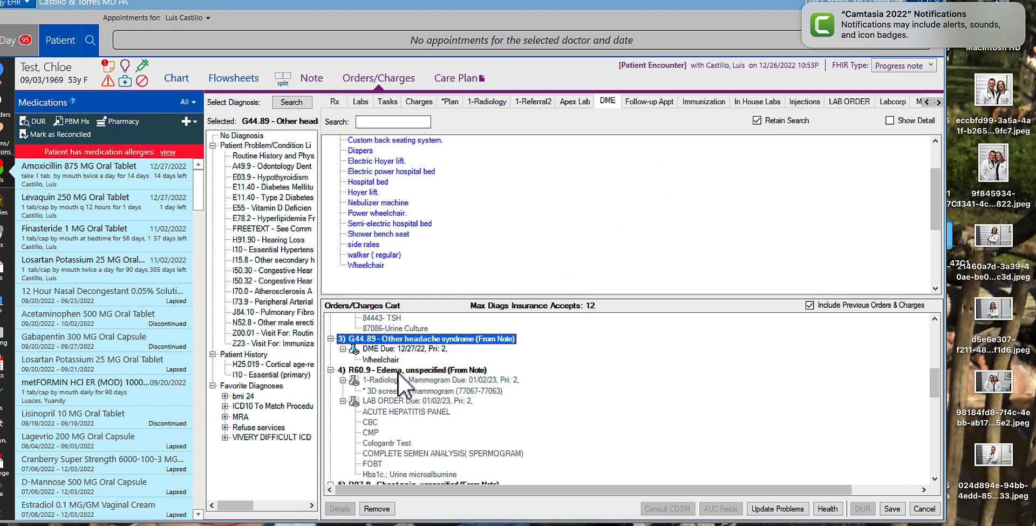
{"action": "left_click", "coordinate": [660, 103]}
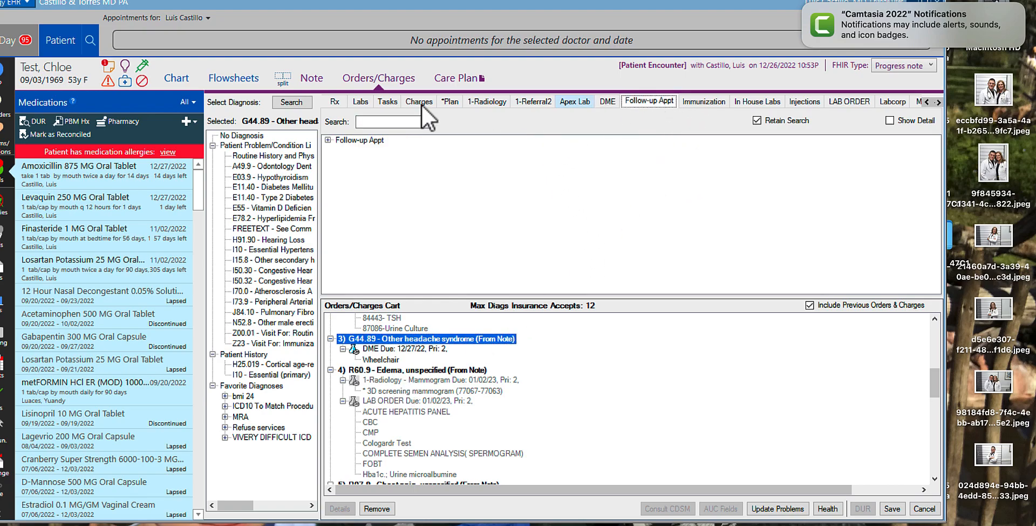
{"action": "left_click", "coordinate": [328, 141]}
{"action": "double_click", "coordinate": [361, 160]}
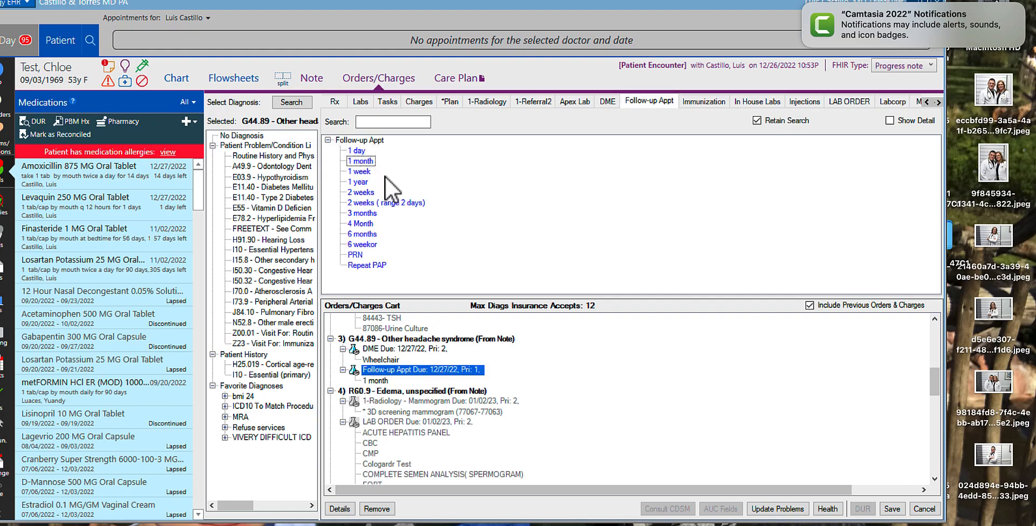
Send the follow-up appointment's completion request to Front Desk Pool, accept the details, and save the orders and charges.
{"action": "double_click", "coordinate": [384, 381]}
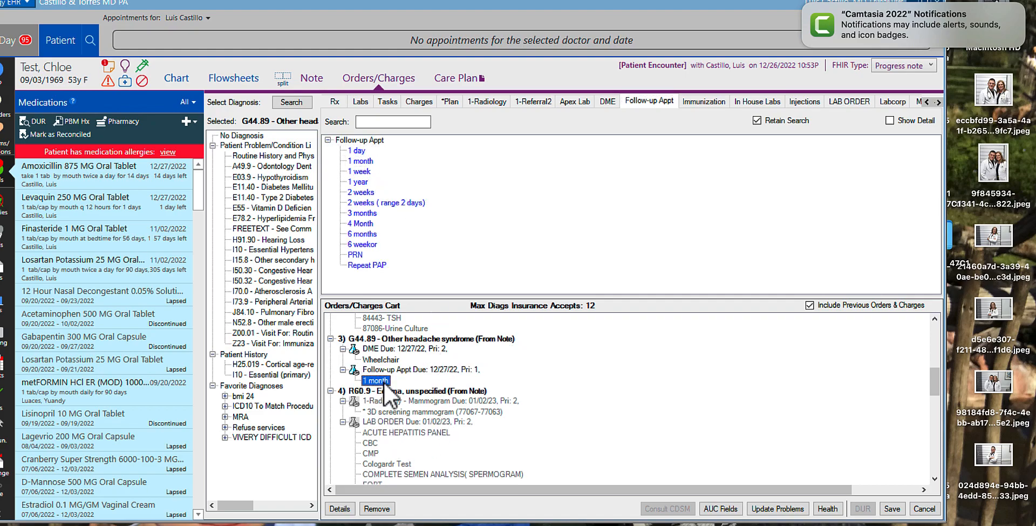
{"action": "left_click", "coordinate": [250, 382]}
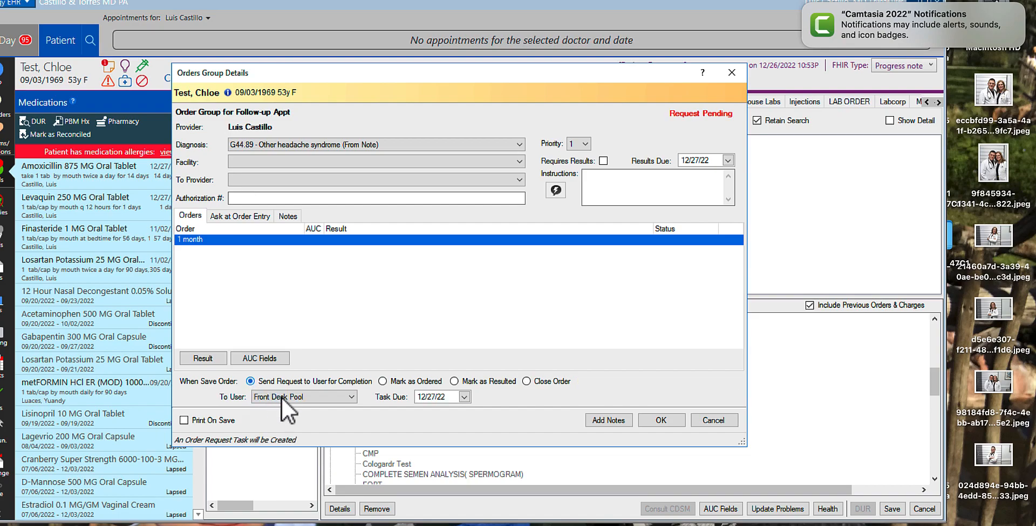
{"action": "left_click", "coordinate": [660, 420]}
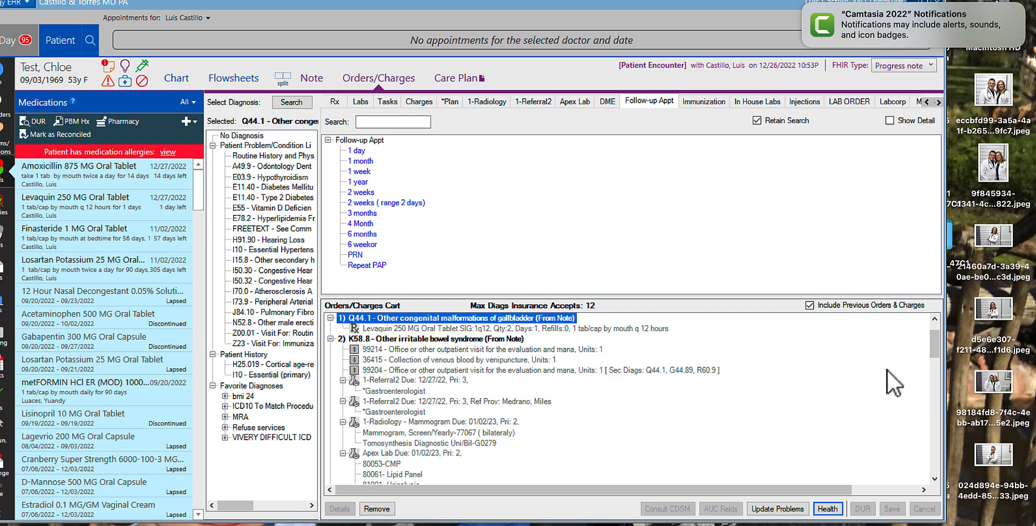
Add a Counseling/Instructions order from the *Plan list under K58.8 - Other irritable bowel syndrome.
{"action": "left_click_drag", "start_coordinate": [934, 348], "coordinate": [936, 340]}
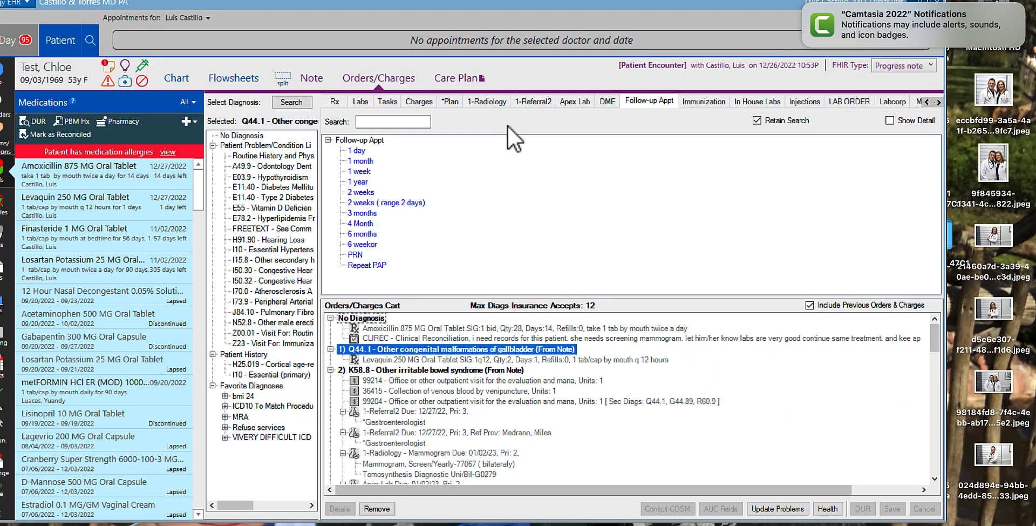
{"action": "left_click", "coordinate": [449, 105]}
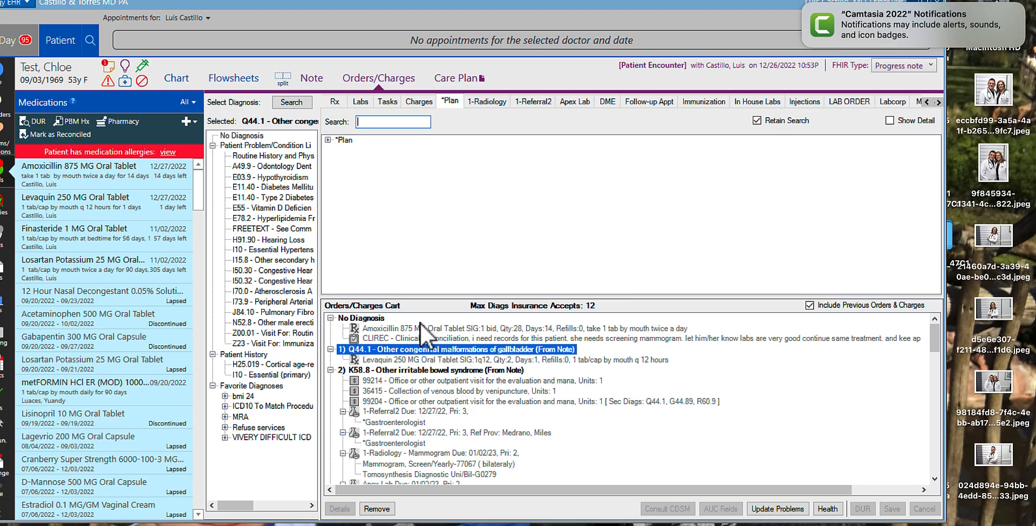
{"action": "left_click", "coordinate": [437, 371]}
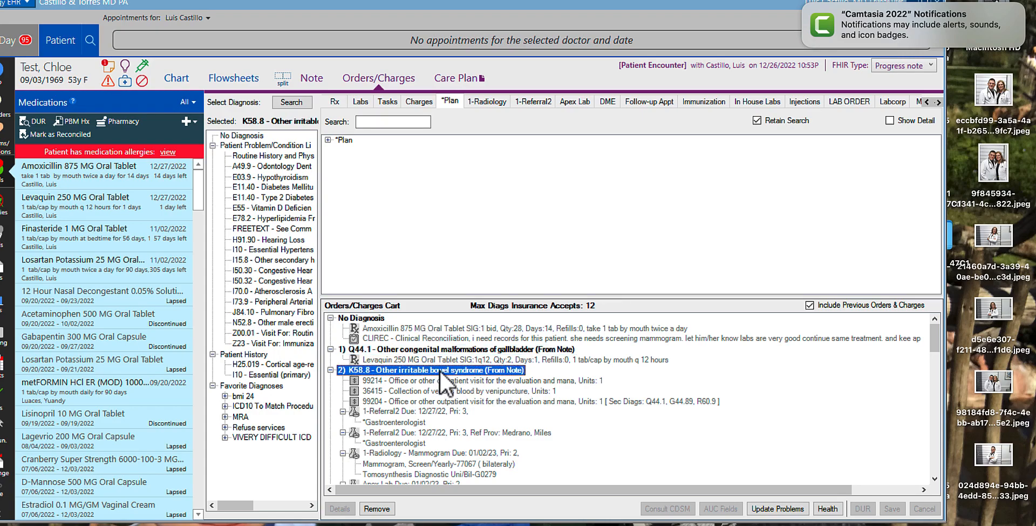
{"action": "left_click", "coordinate": [329, 140]}
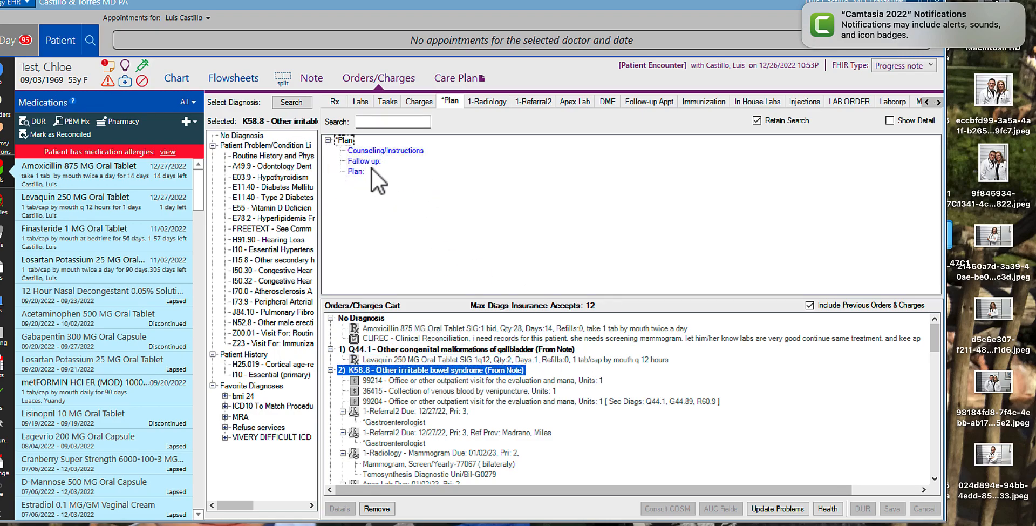
{"action": "left_click", "coordinate": [386, 151]}
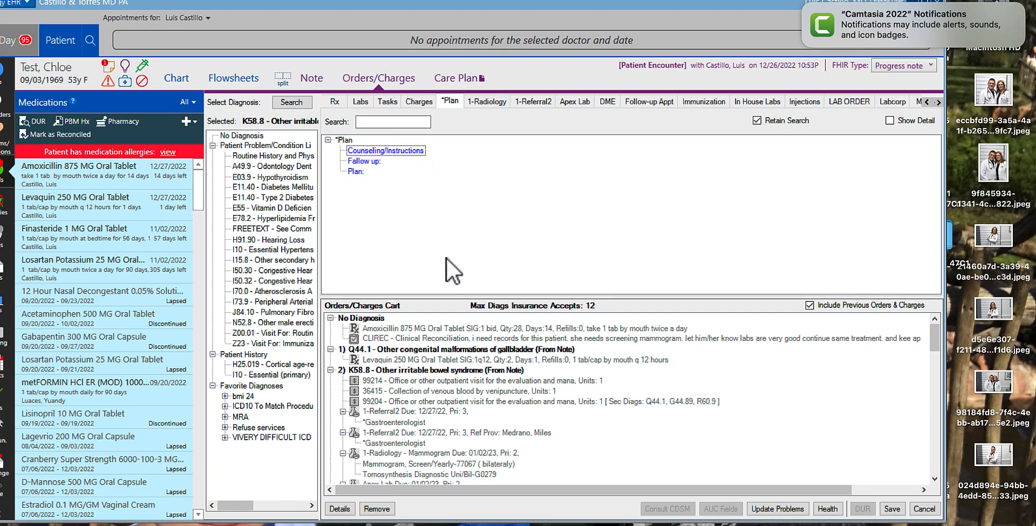
Fill the Counseling/Instructions order's instructions with the quick text "Migraine" plus "kdkdkdkdkdkdk" and accept the details.
{"action": "left_click", "coordinate": [447, 350]}
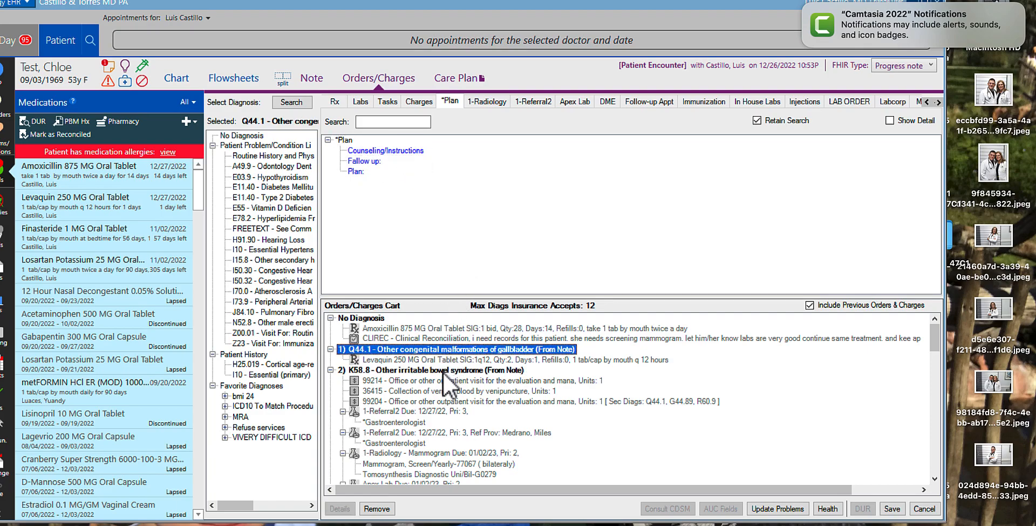
{"action": "left_click", "coordinate": [443, 370]}
{"action": "left_click_drag", "start_coordinate": [935, 338], "coordinate": [935, 371]}
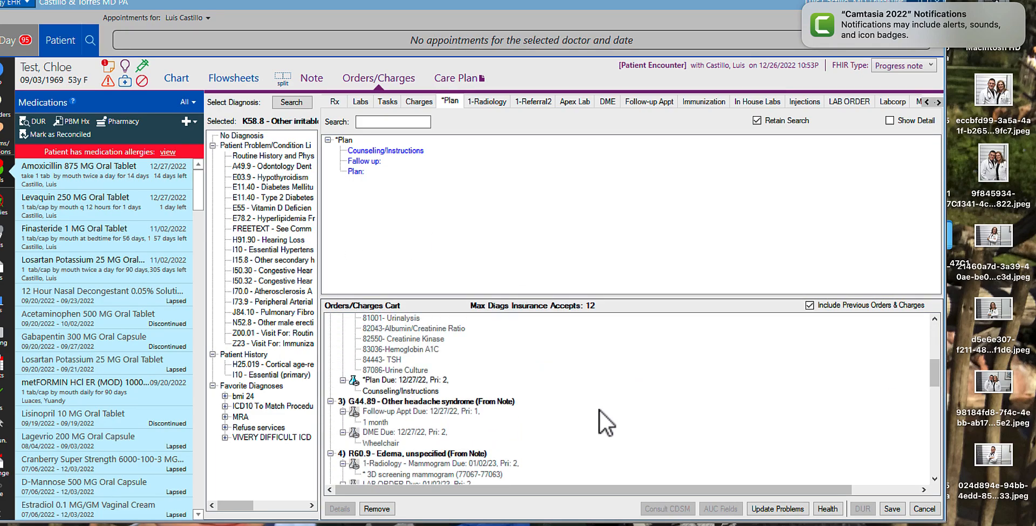
{"action": "double_click", "coordinate": [415, 391]}
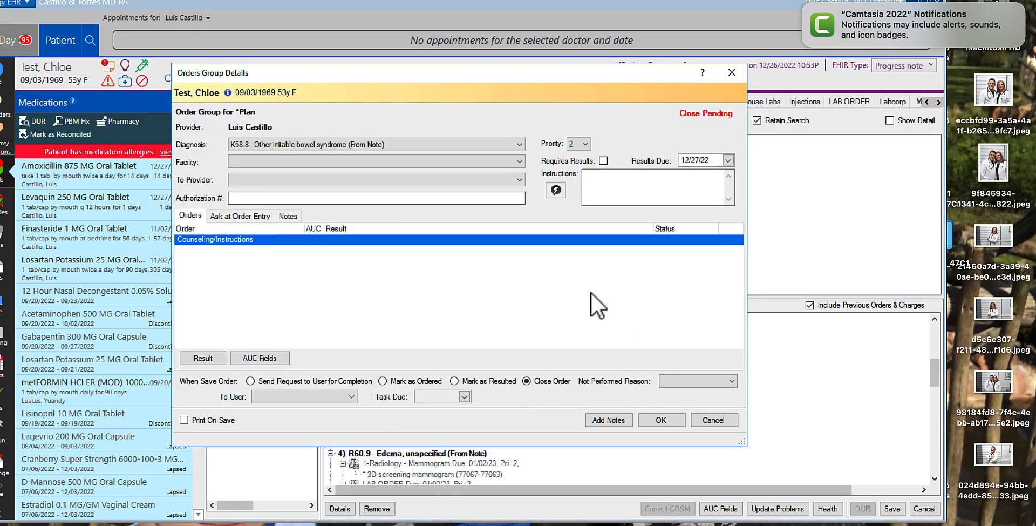
{"action": "left_click", "coordinate": [557, 189]}
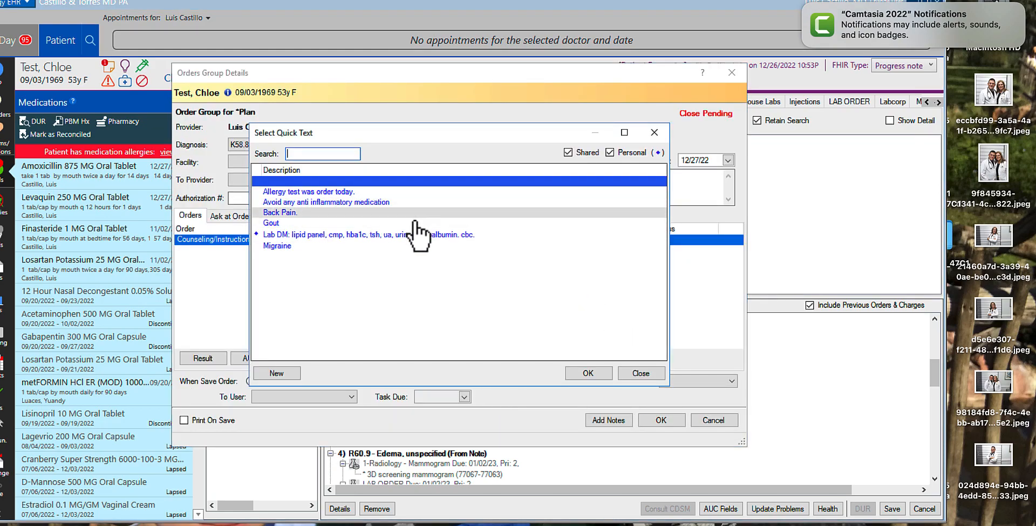
{"action": "double_click", "coordinate": [277, 245]}
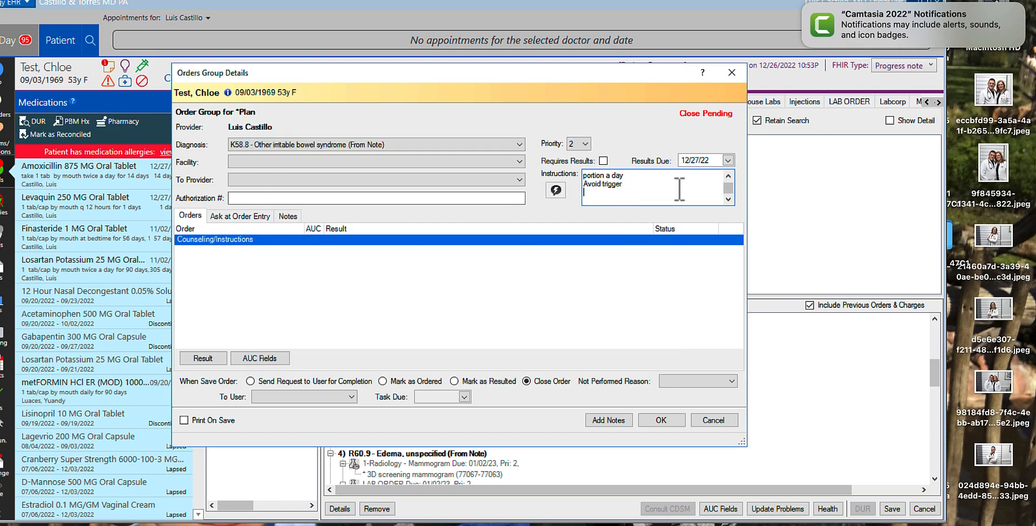
{"action": "type", "text": "kdkdkdkdkdkdk"}
{"action": "left_click", "coordinate": [671, 423]}
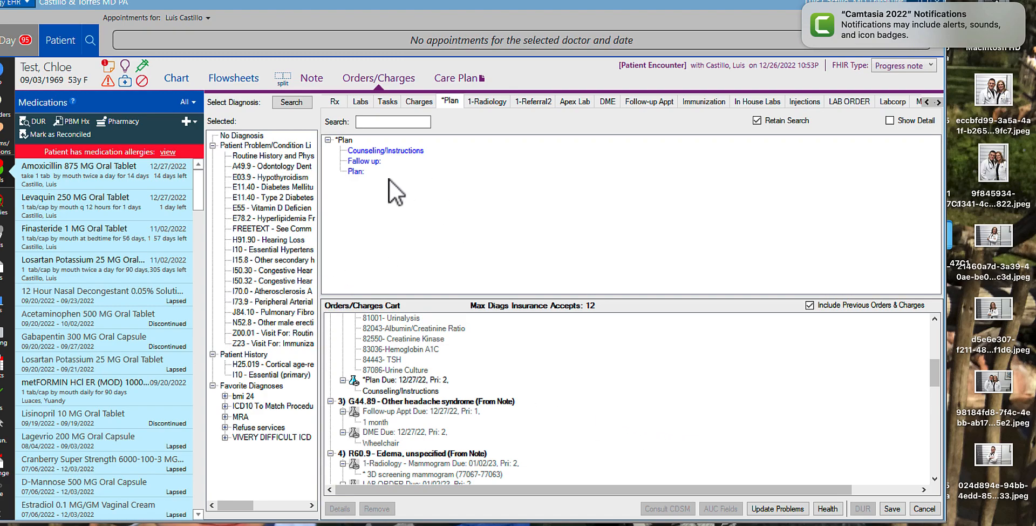
Add a "Plan:" order from the *Plan list under G44.89 - Other headache syndrome.
{"action": "double_click", "coordinate": [365, 177]}
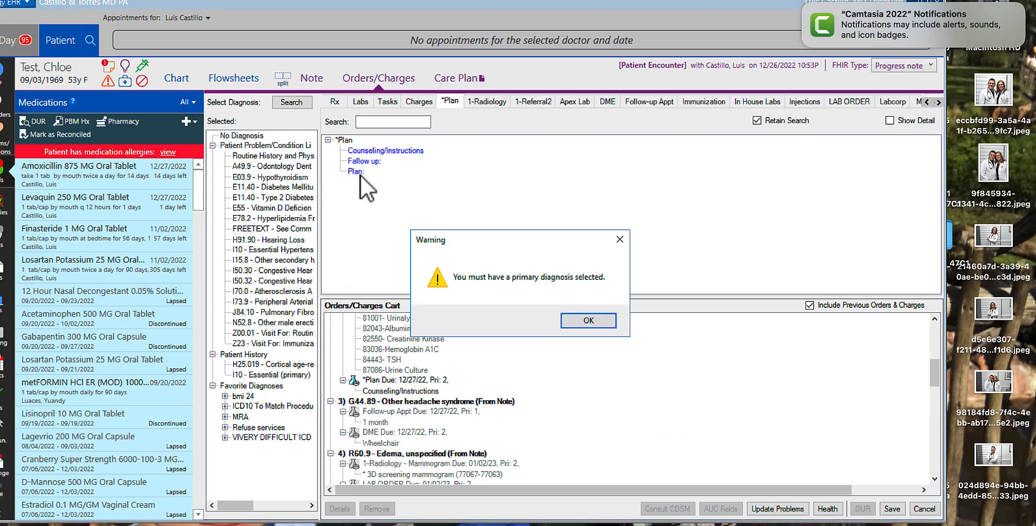
{"action": "left_click", "coordinate": [587, 320]}
{"action": "left_click", "coordinate": [449, 404]}
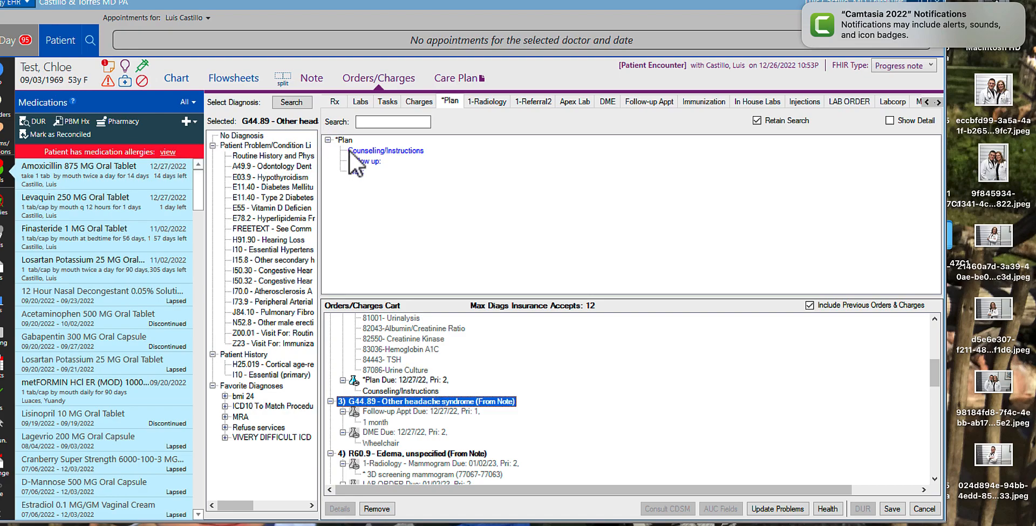
{"action": "double_click", "coordinate": [356, 171]}
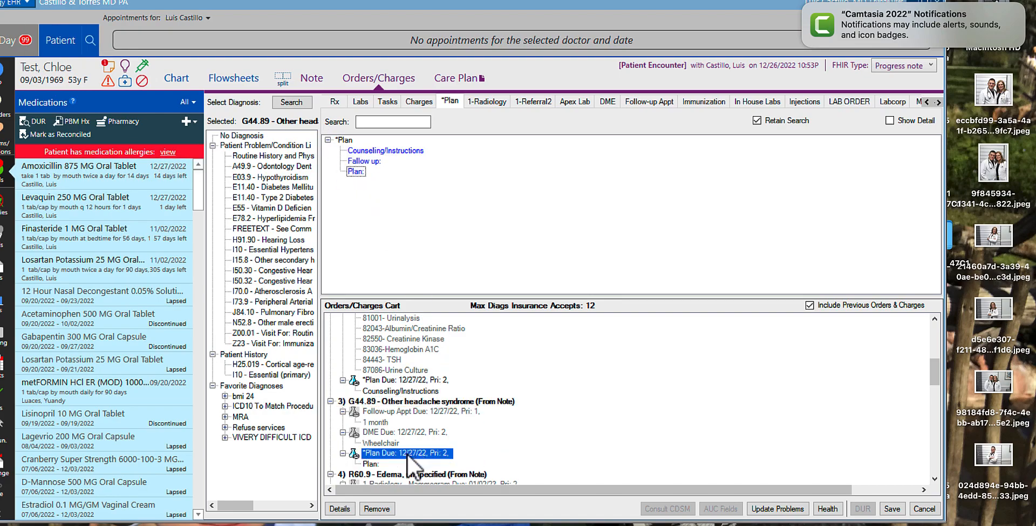
Enter "stop caffein increase fluid intake." as the headache Plan order's instructions, accept the details, and save the orders and charges.
{"action": "double_click", "coordinate": [371, 464]}
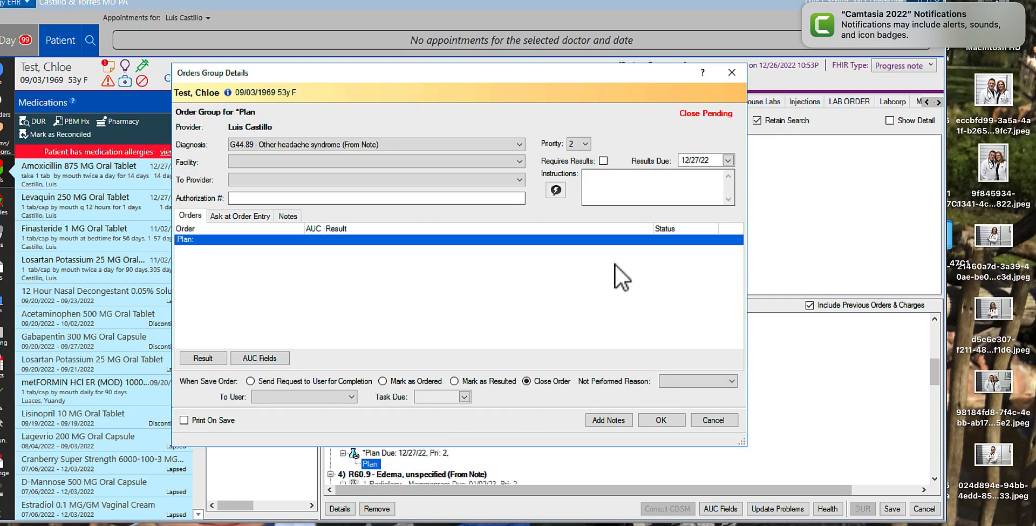
{"action": "type", "text": "stop caff"}
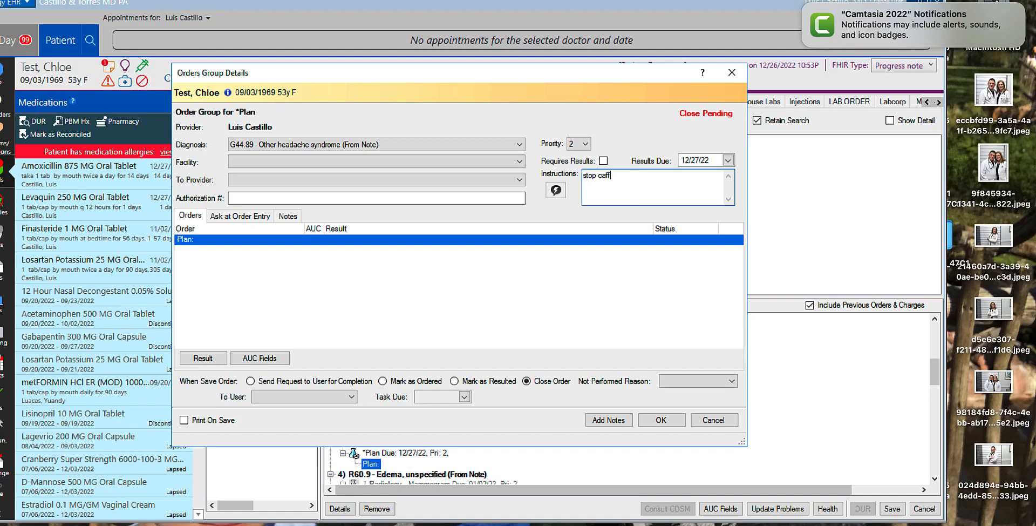
{"action": "type", "text": "ein increase4 fl"}
{"action": "key", "text": "BackSpace"}
{"action": "key", "text": "BackSpace"}
{"action": "key", "text": "BackSpace"}
{"action": "key", "text": "BackSpace"}
{"action": "type", "text": "l"}
{"action": "key", "text": "BackSpace"}
{"action": "type", "text": "fluid intake4."}
{"action": "key", "text": "BackSpace"}
{"action": "key", "text": "BackSpace"}
{"action": "key", "text": "BackSpace"}
{"action": "key", "text": "BackSpace"}
{"action": "type", "text": "ke."}
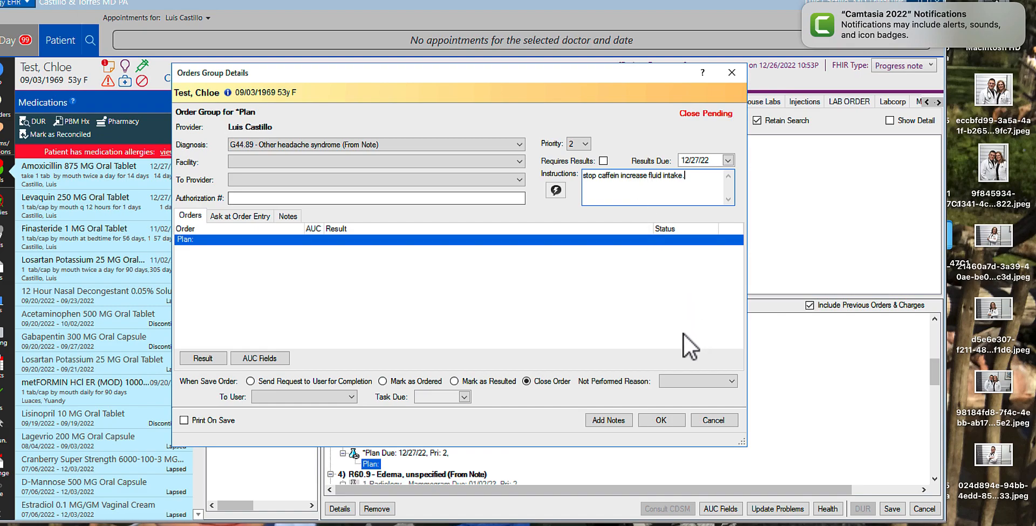
{"action": "left_click", "coordinate": [662, 420]}
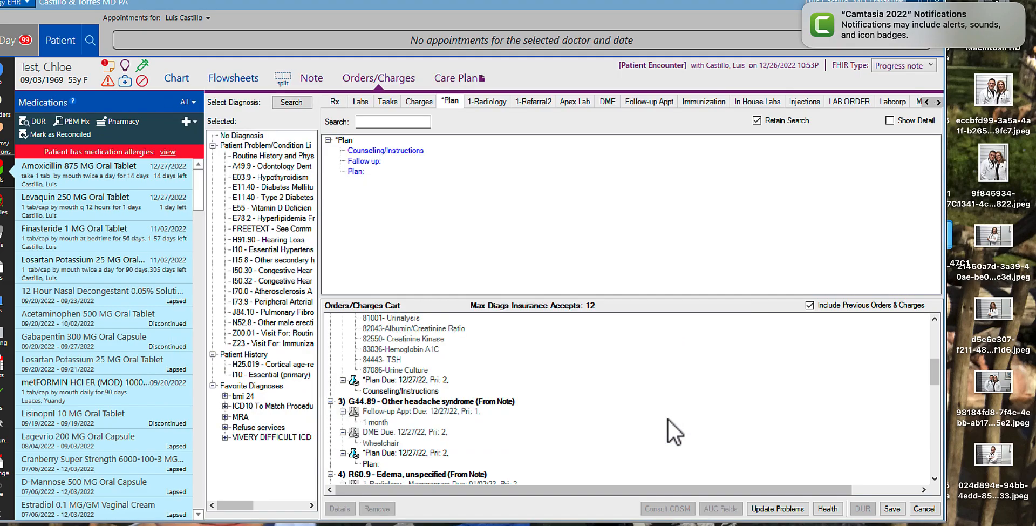
{"action": "left_click", "coordinate": [893, 509]}
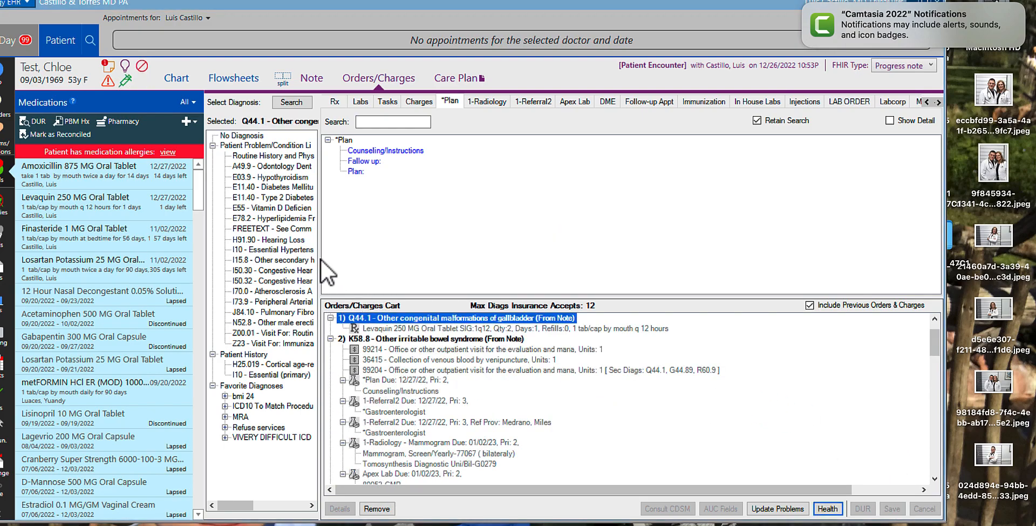
Preview the encounter note and review its plan orders, assessments, physical findings and history sections.
{"action": "left_click", "coordinate": [310, 82]}
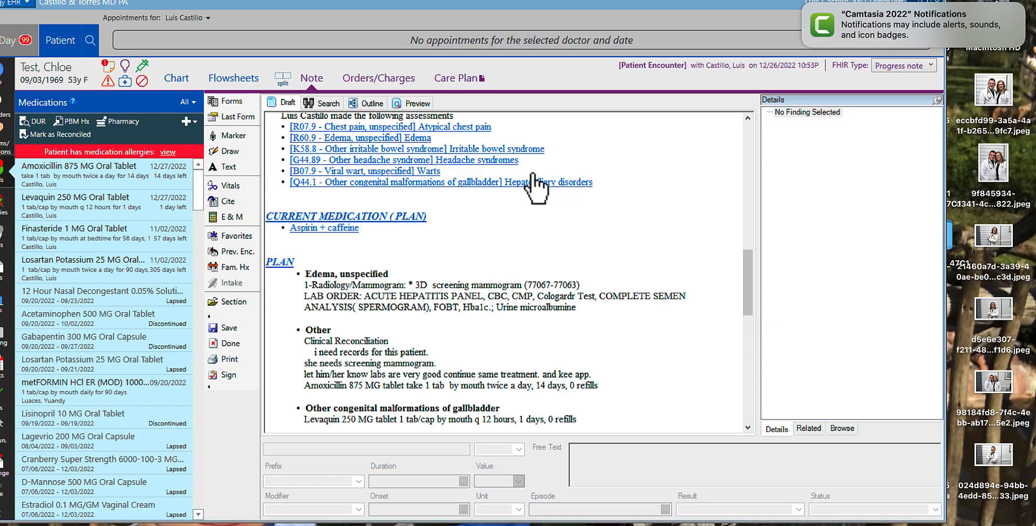
{"action": "left_click", "coordinate": [425, 104]}
{"action": "scroll", "coordinate": [669, 238], "scroll_direction": "down", "scroll_amount": 10}
{"action": "scroll", "coordinate": [672, 238], "scroll_direction": "down", "scroll_amount": 3}
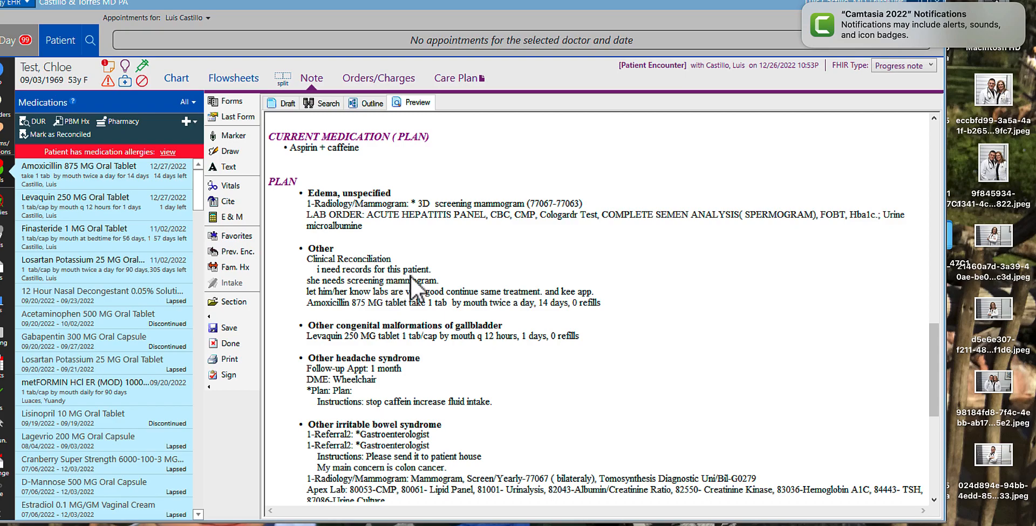
{"action": "scroll", "coordinate": [626, 368], "scroll_direction": "down", "scroll_amount": 1}
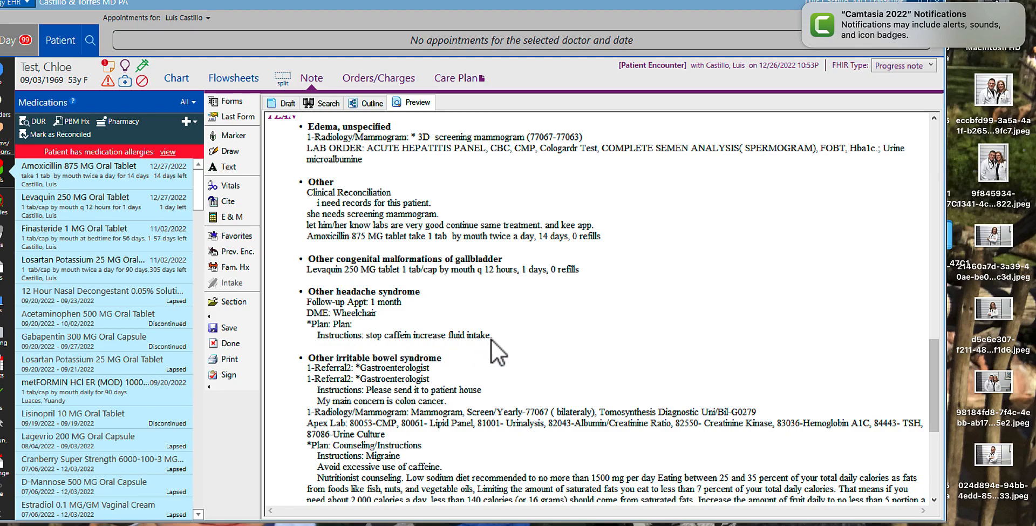
{"action": "scroll", "coordinate": [490, 341], "scroll_direction": "up", "scroll_amount": 6}
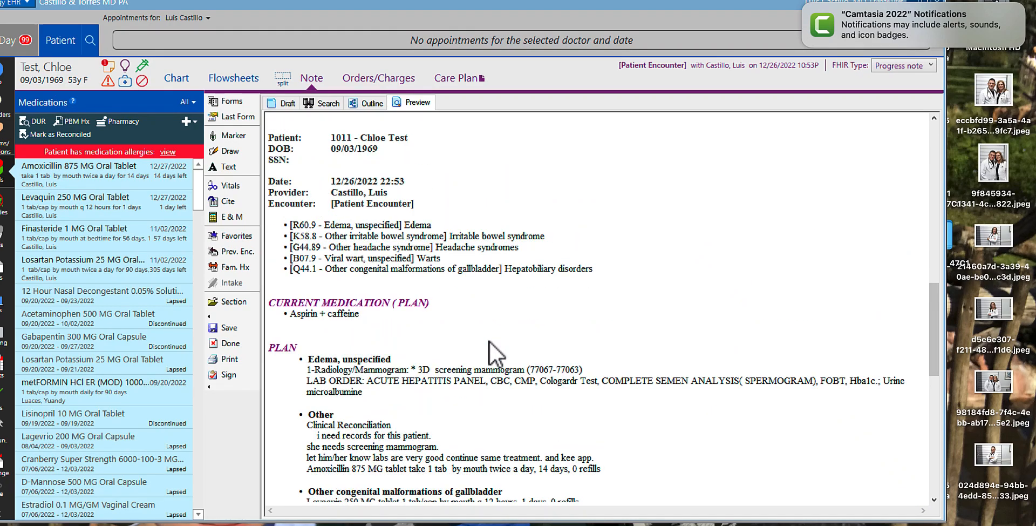
{"action": "scroll", "coordinate": [489, 342], "scroll_direction": "up", "scroll_amount": 5}
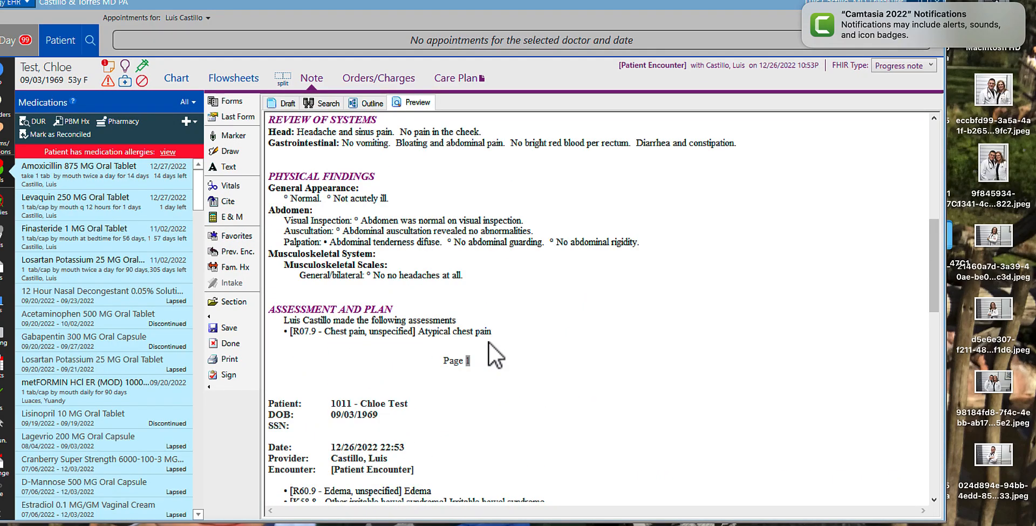
{"action": "scroll", "coordinate": [494, 354], "scroll_direction": "up", "scroll_amount": 2}
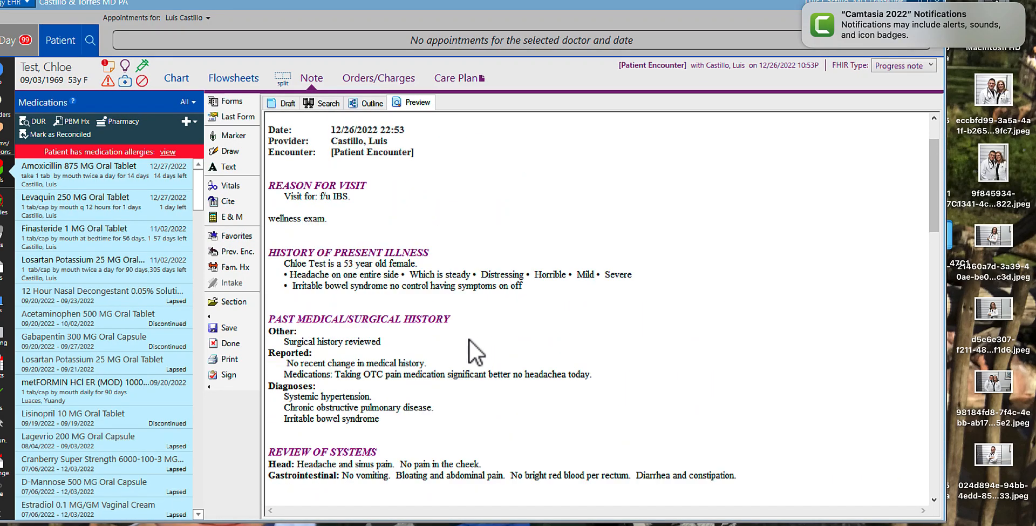
{"action": "scroll", "coordinate": [363, 338], "scroll_direction": "down", "scroll_amount": 3}
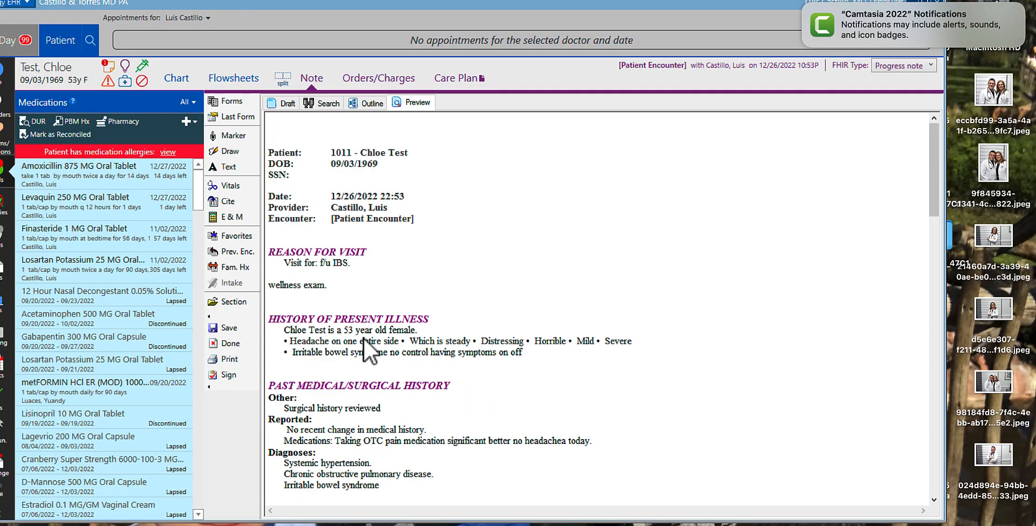
Add the free text "patient saw gi recommend observation and avoid hepatotoxicity." to the Q44.1 hepatobiliary disorders assessment in the draft and save the note.
{"action": "left_click", "coordinate": [291, 106]}
{"action": "scroll", "coordinate": [406, 228], "scroll_direction": "up", "scroll_amount": 2}
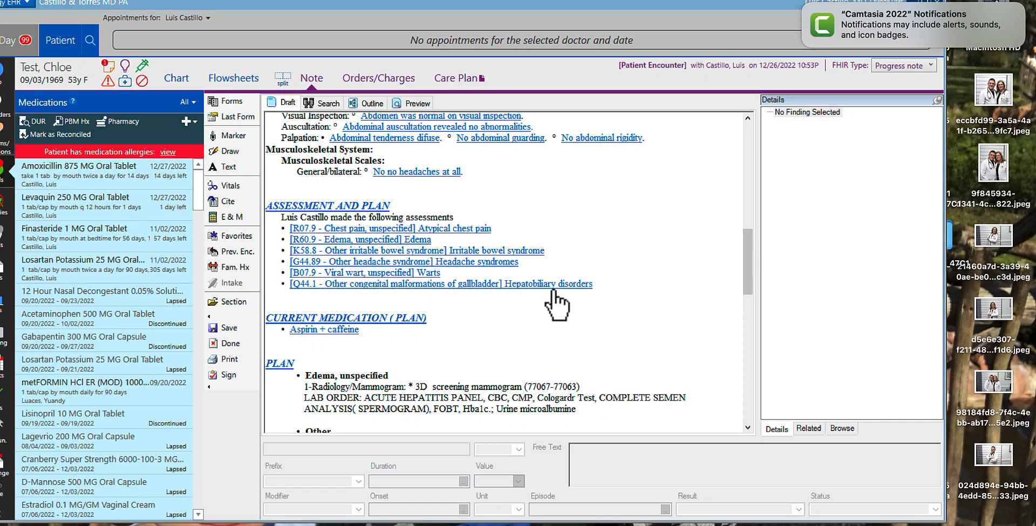
{"action": "left_click", "coordinate": [533, 285]}
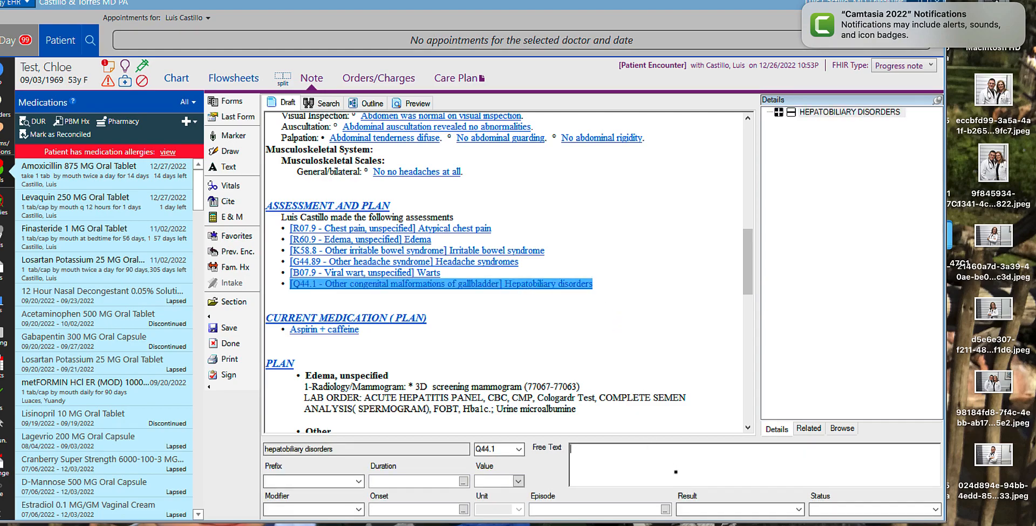
{"action": "type", "text": "patient saw gi n"}
{"action": "key", "text": "BackSpace"}
{"action": "type", "text": "re"}
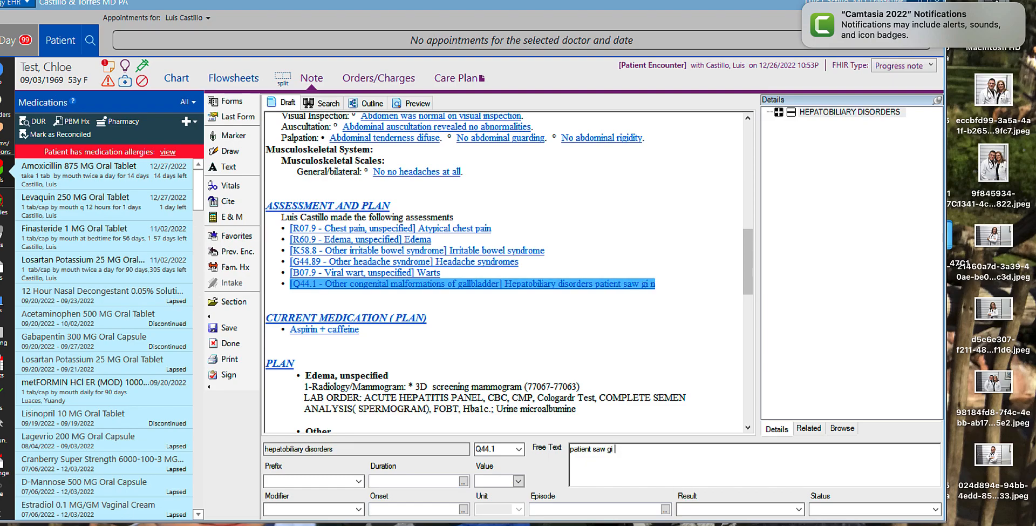
{"action": "type", "text": "commend observati"}
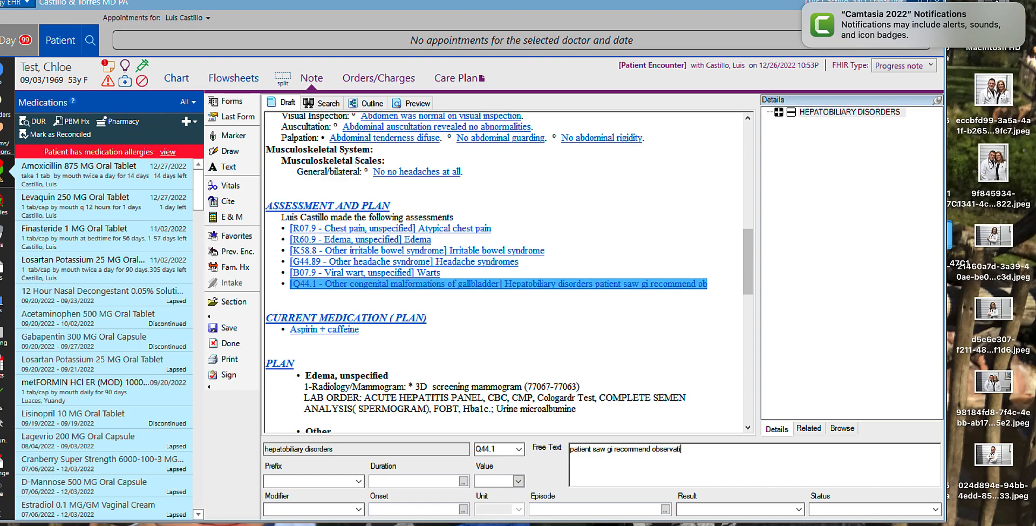
{"action": "type", "text": "on and avoid hepayto"}
{"action": "key", "text": "BackSpace"}
{"action": "key", "text": "BackSpace"}
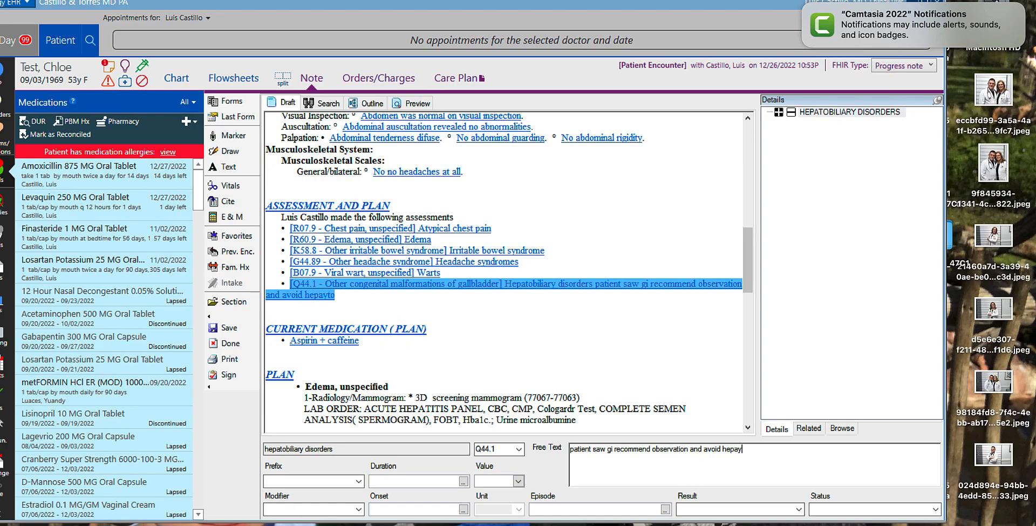
{"action": "key", "text": "BackSpace"}
{"action": "type", "text": "to to"}
{"action": "key", "text": "BackSpace"}
{"action": "key", "text": "BackSpace"}
{"action": "key", "text": "BackSpace"}
{"action": "type", "text": "toxicity."}
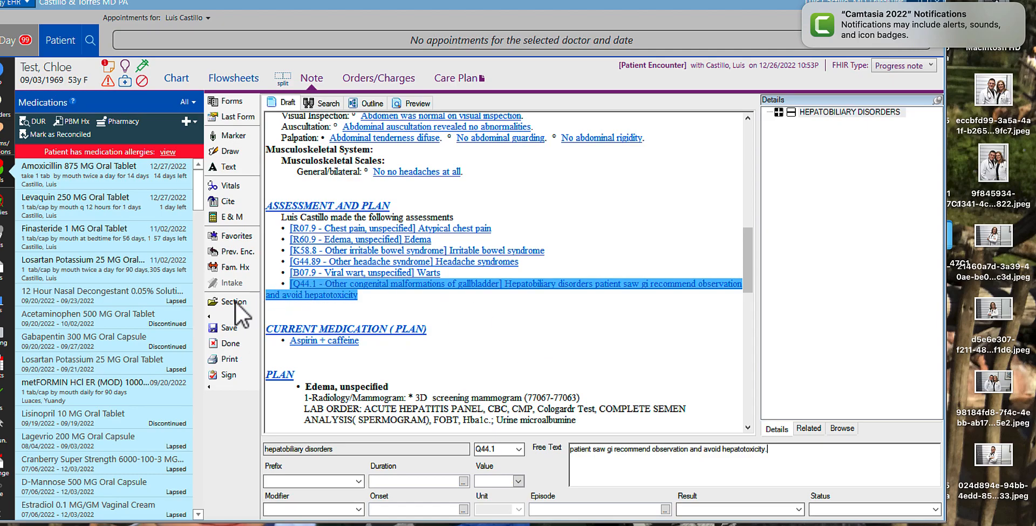
{"action": "left_click", "coordinate": [226, 329]}
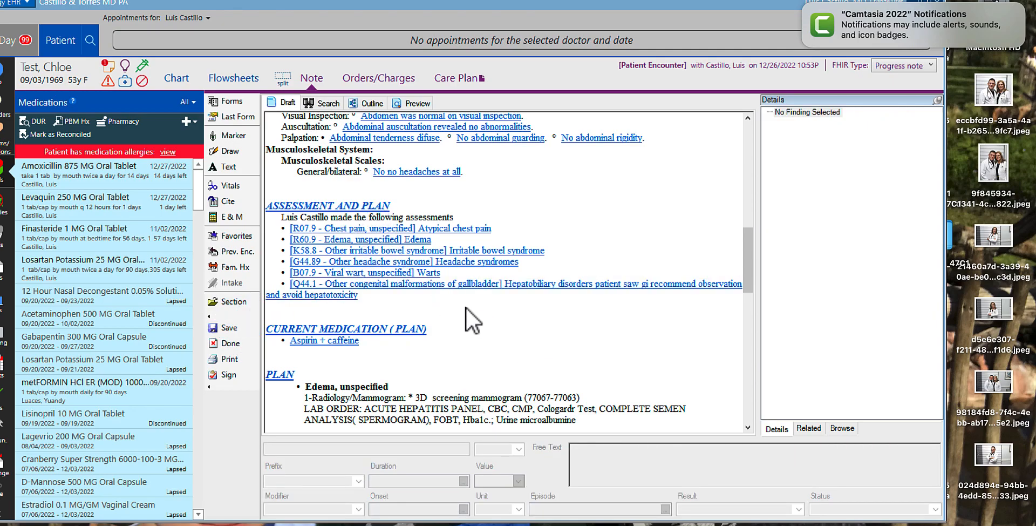
Copy the annotated Q44.1 hepatobiliary disorders finding to the patient's problems.
{"action": "left_click", "coordinate": [490, 285]}
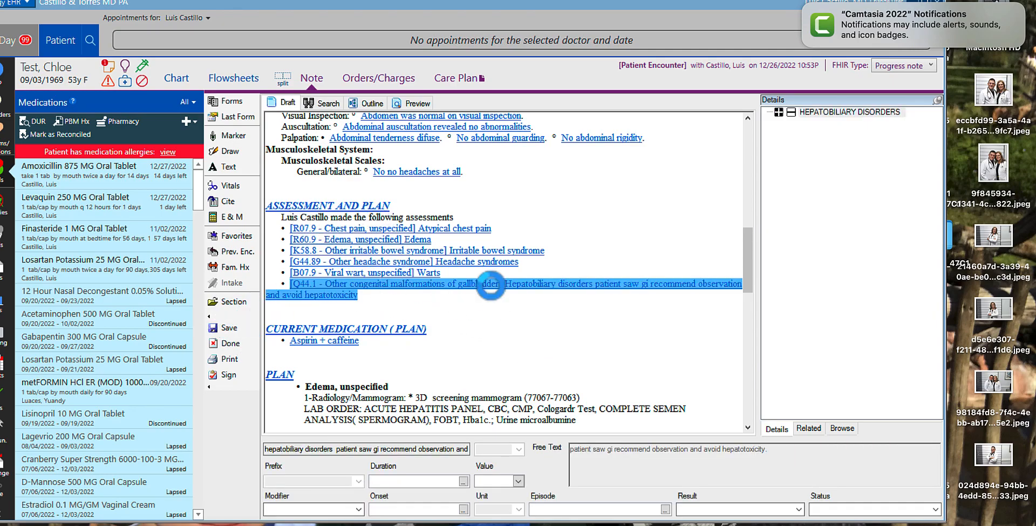
{"action": "right_click", "coordinate": [491, 285]}
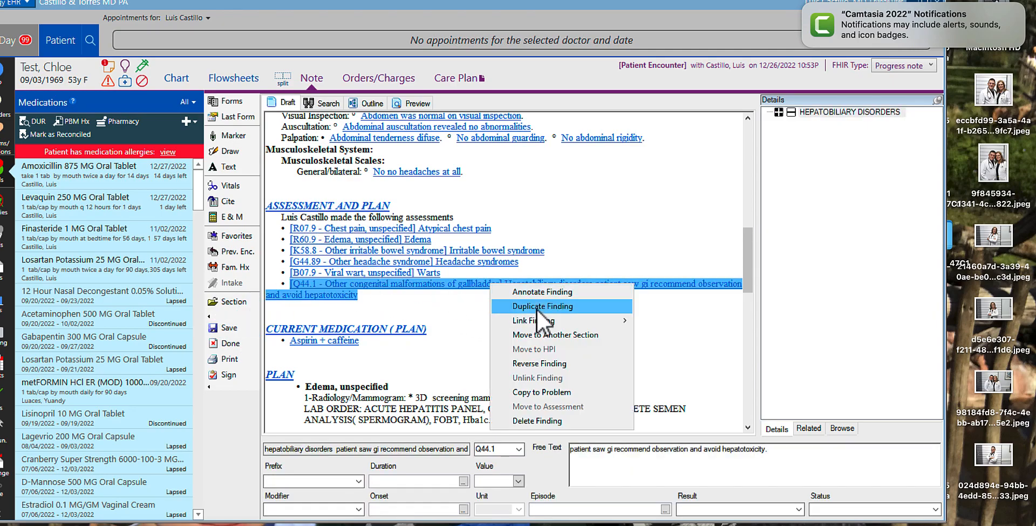
{"action": "left_click", "coordinate": [541, 392]}
Review the draft note's counseling, plan, assessment and physical findings sections.
{"action": "scroll", "coordinate": [443, 355], "scroll_direction": "down", "scroll_amount": 15}
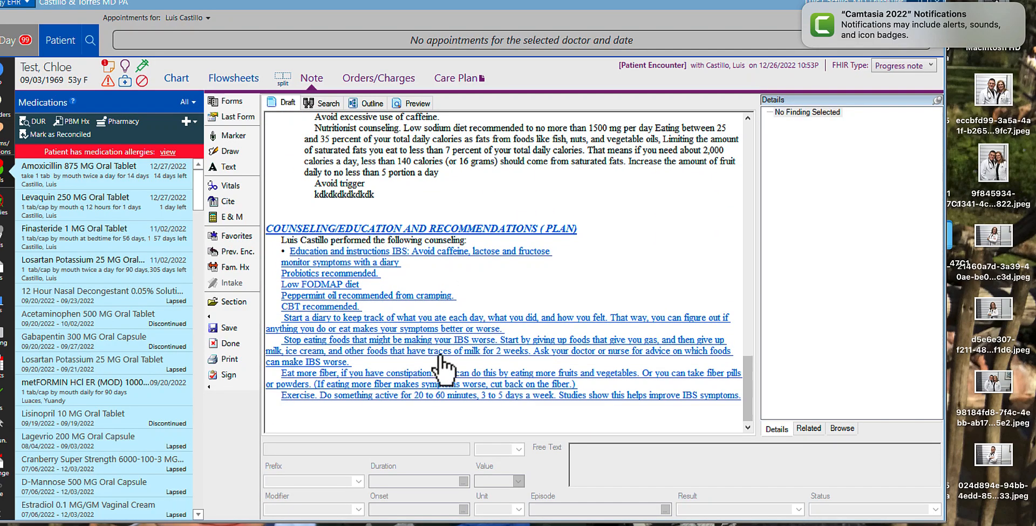
{"action": "scroll", "coordinate": [440, 355], "scroll_direction": "down", "scroll_amount": 1}
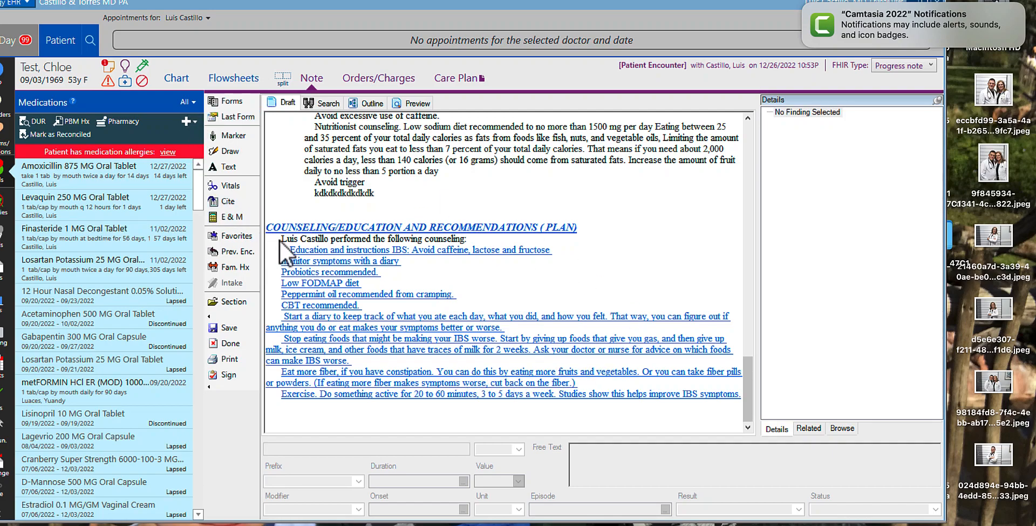
{"action": "scroll", "coordinate": [283, 240], "scroll_direction": "up", "scroll_amount": 3}
{"action": "scroll", "coordinate": [283, 239], "scroll_direction": "up", "scroll_amount": 5}
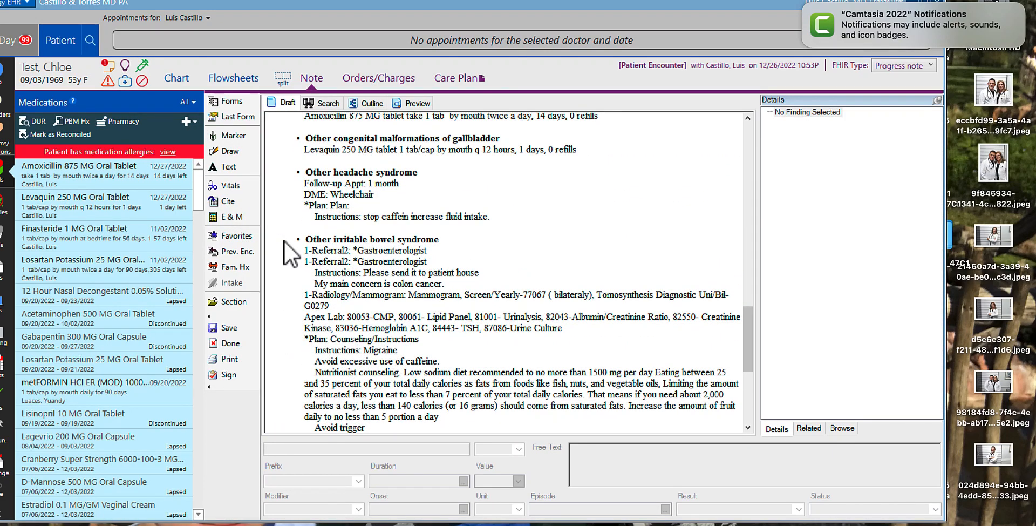
{"action": "scroll", "coordinate": [286, 241], "scroll_direction": "up", "scroll_amount": 2}
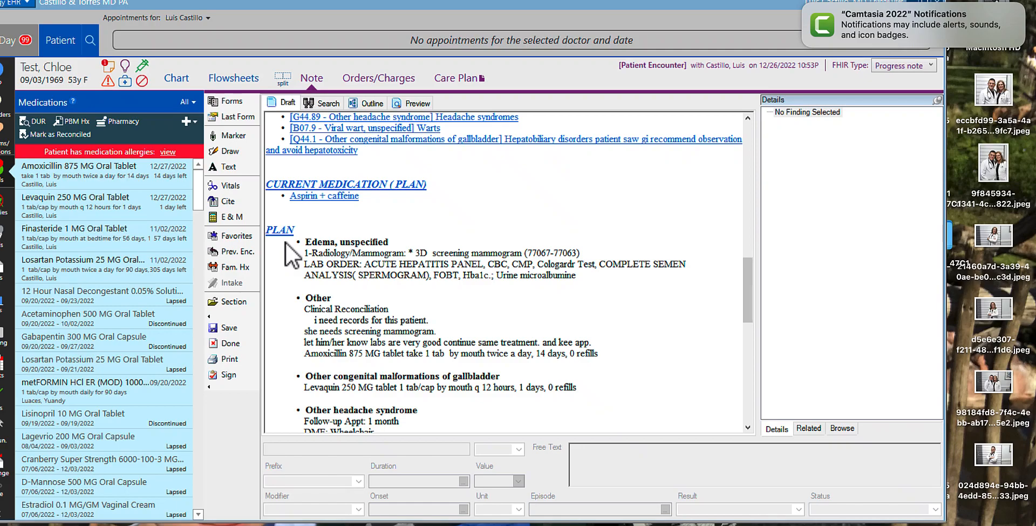
{"action": "scroll", "coordinate": [347, 217], "scroll_direction": "up", "scroll_amount": 3}
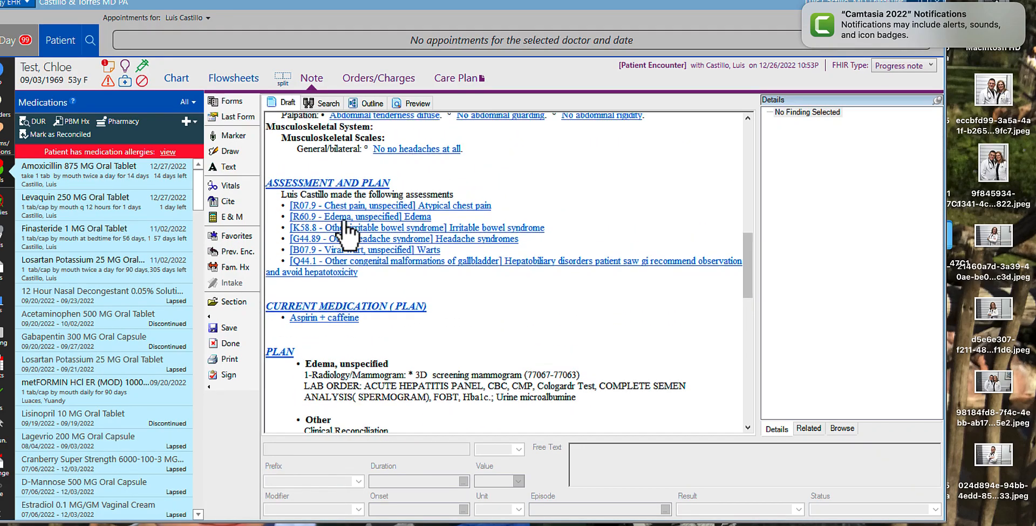
{"action": "scroll", "coordinate": [350, 238], "scroll_direction": "up", "scroll_amount": 8}
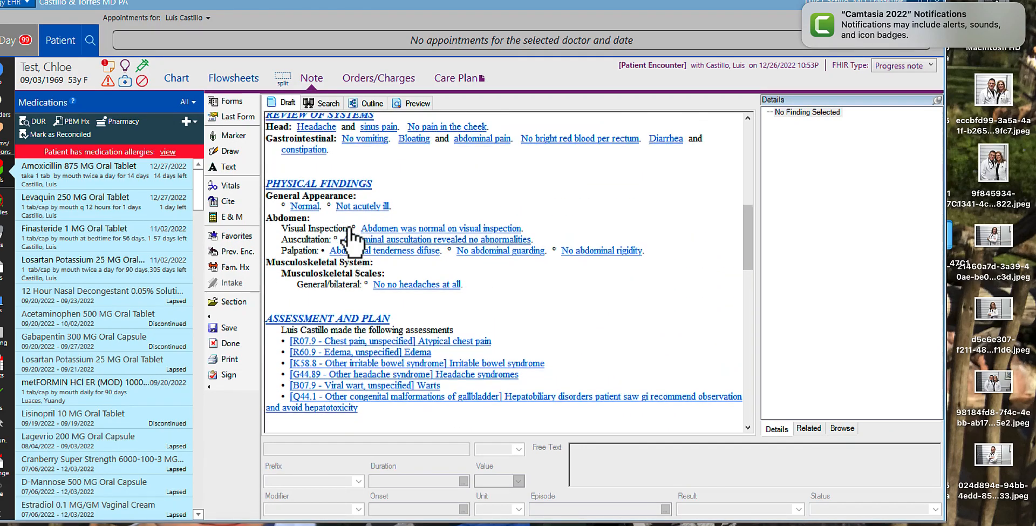
{"action": "scroll", "coordinate": [350, 237], "scroll_direction": "down", "scroll_amount": 5}
{"action": "scroll", "coordinate": [352, 239], "scroll_direction": "down", "scroll_amount": 15}
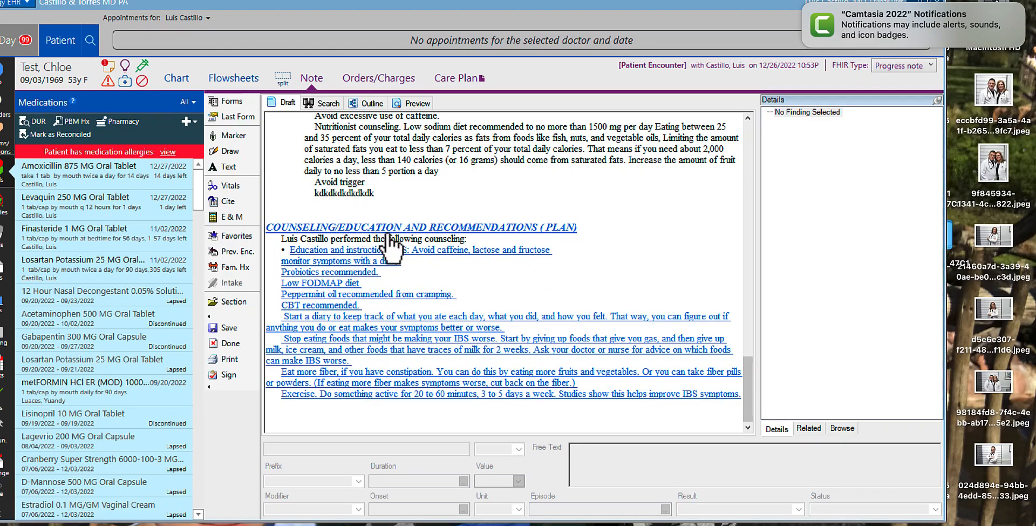
{"action": "scroll", "coordinate": [391, 241], "scroll_direction": "up", "scroll_amount": 1}
{"action": "scroll", "coordinate": [386, 235], "scroll_direction": "up", "scroll_amount": 9}
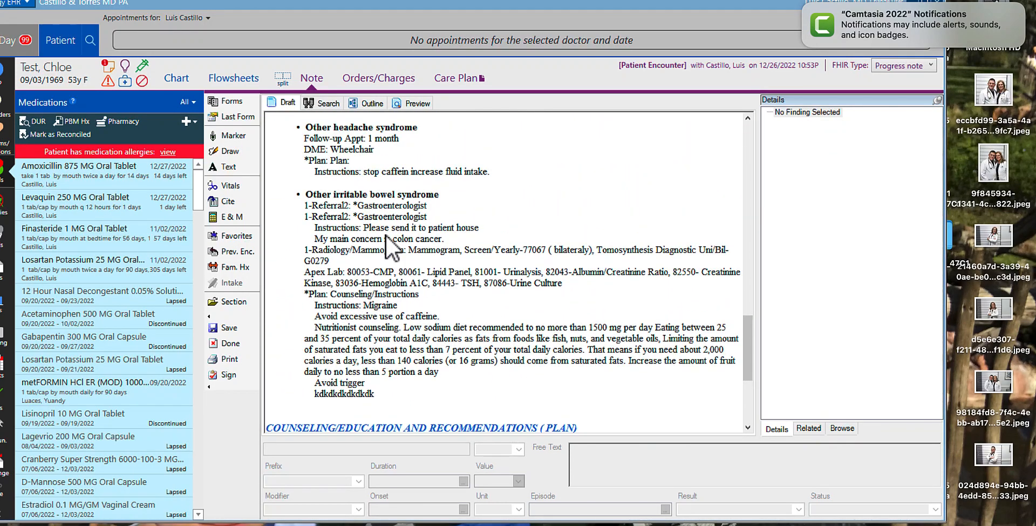
{"action": "left_click", "coordinate": [225, 204]}
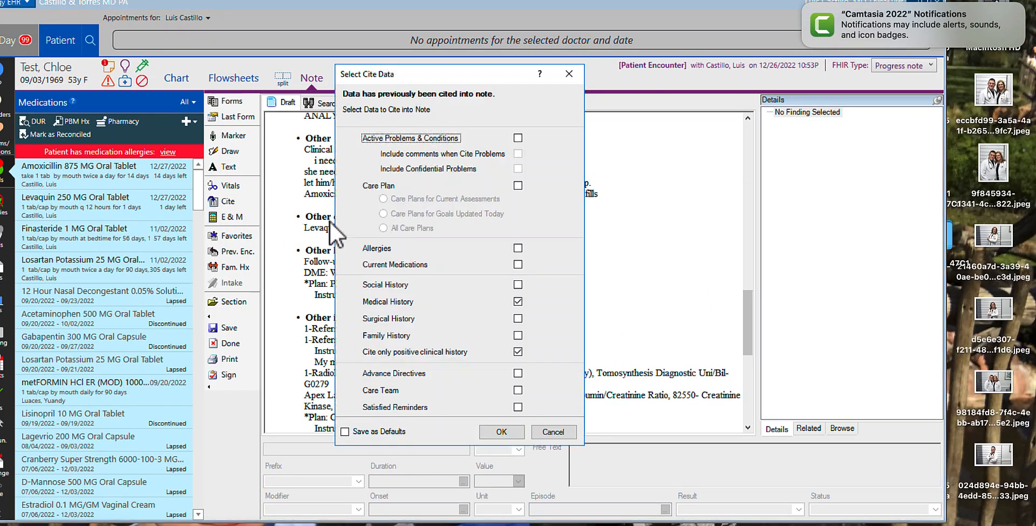
{"action": "left_click", "coordinate": [518, 185]}
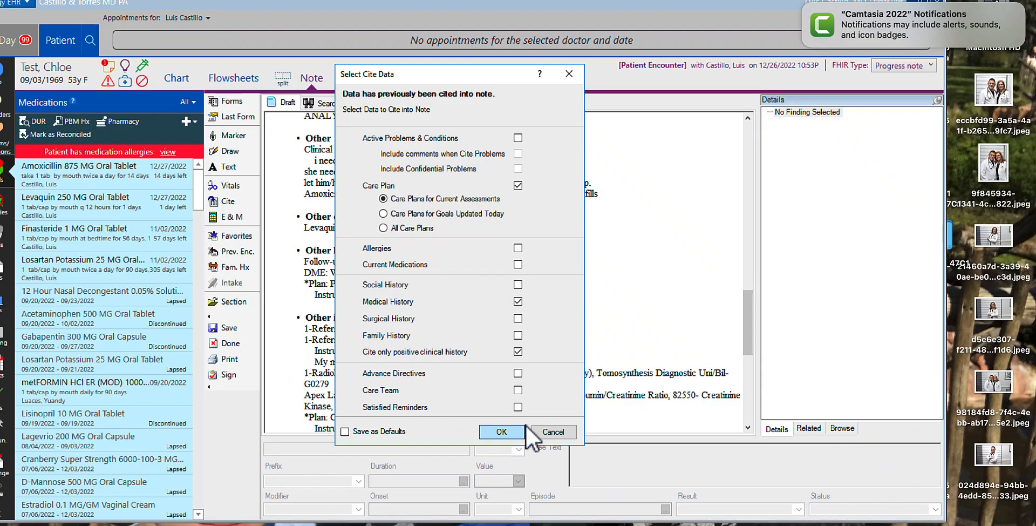
{"action": "left_click", "coordinate": [553, 433]}
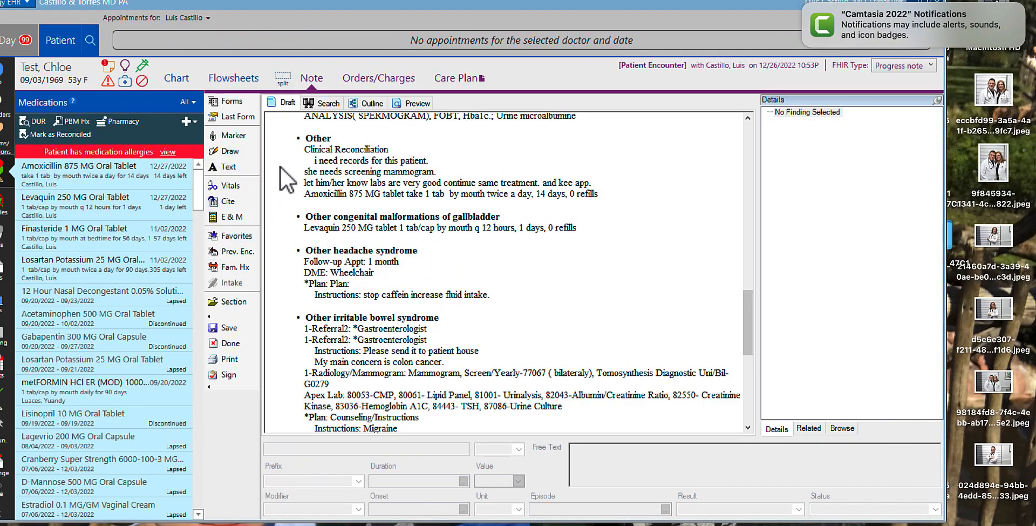
Cite Active Problems & Conditions with their comments into the note, leaving Care Plan out and keeping Medical History and Cite only positive clinical history.
{"action": "left_click", "coordinate": [232, 203]}
{"action": "left_click", "coordinate": [518, 186]}
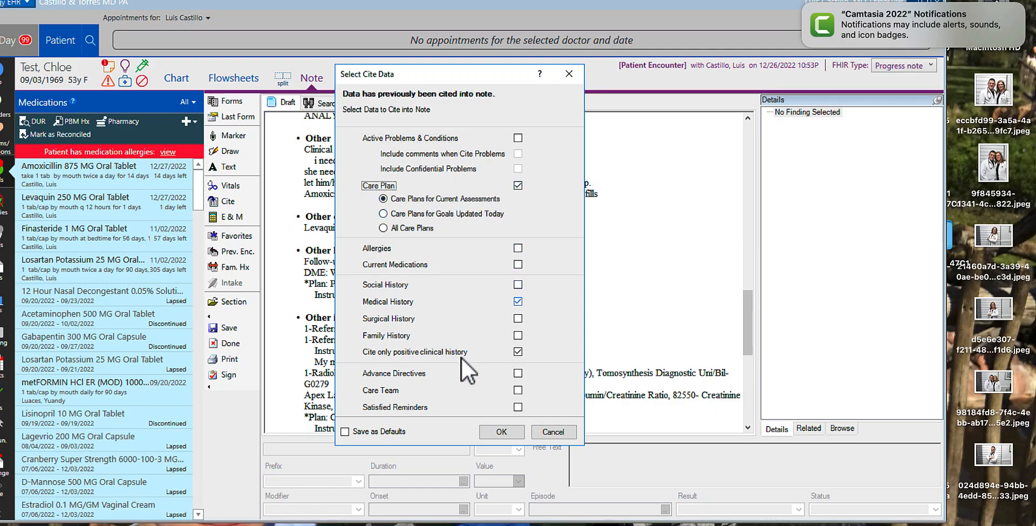
{"action": "left_click", "coordinate": [510, 432]}
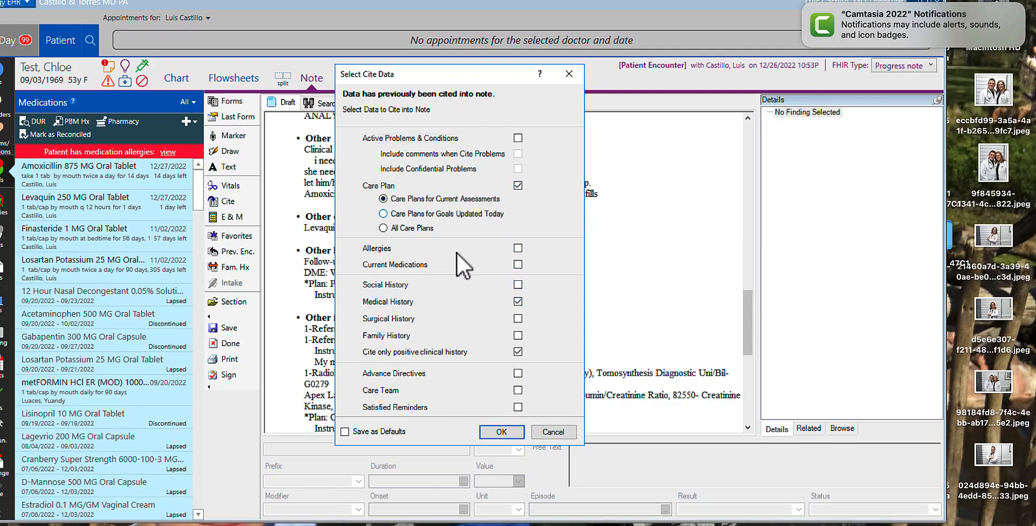
{"action": "left_click", "coordinate": [518, 186]}
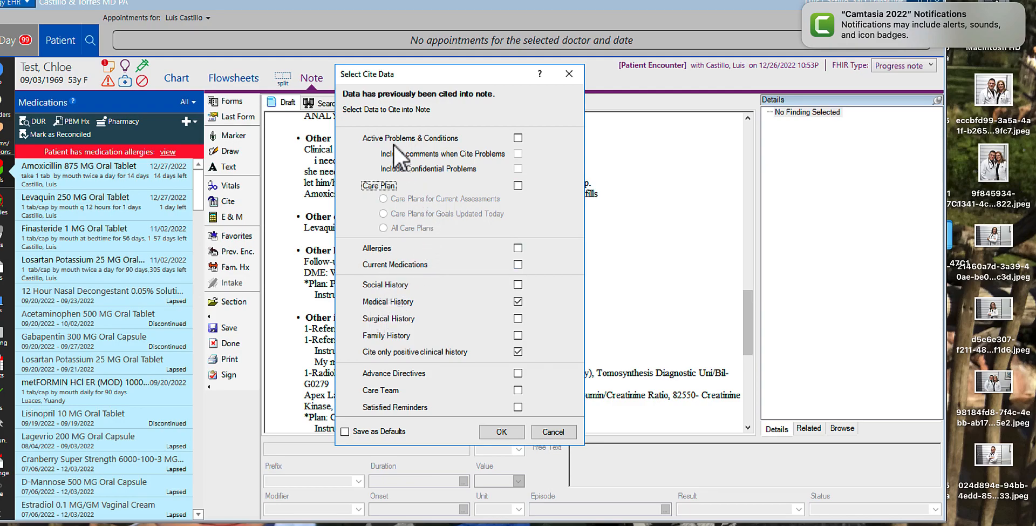
{"action": "left_click", "coordinate": [521, 141]}
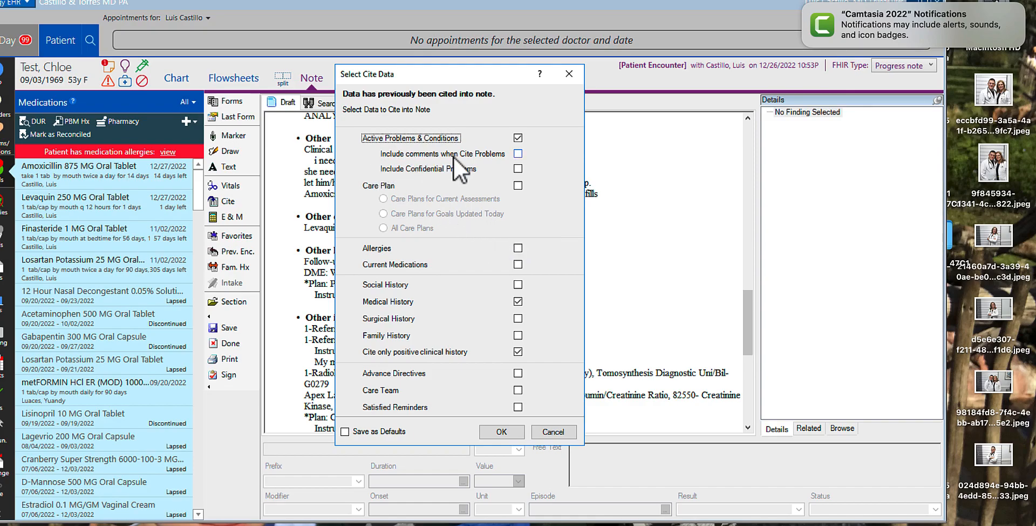
{"action": "left_click", "coordinate": [517, 156]}
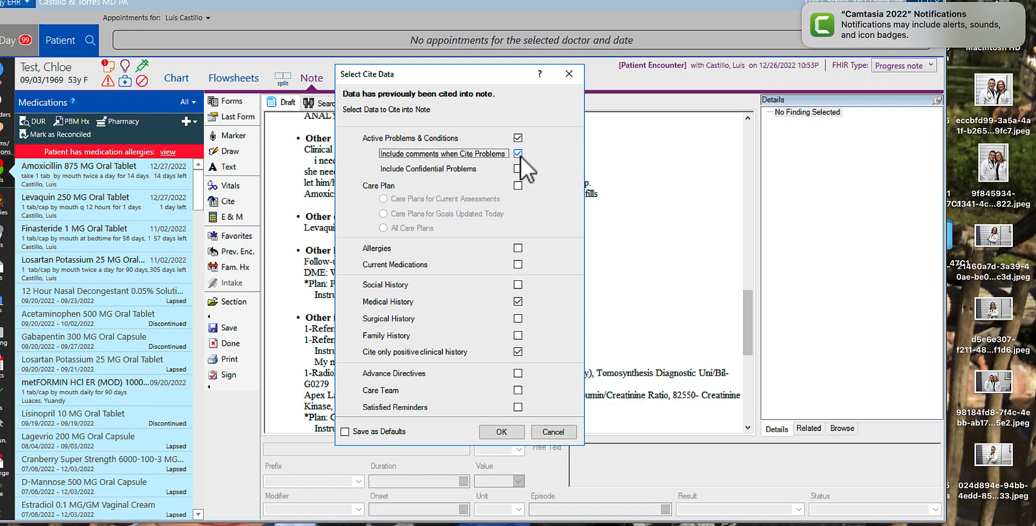
{"action": "left_click", "coordinate": [500, 431]}
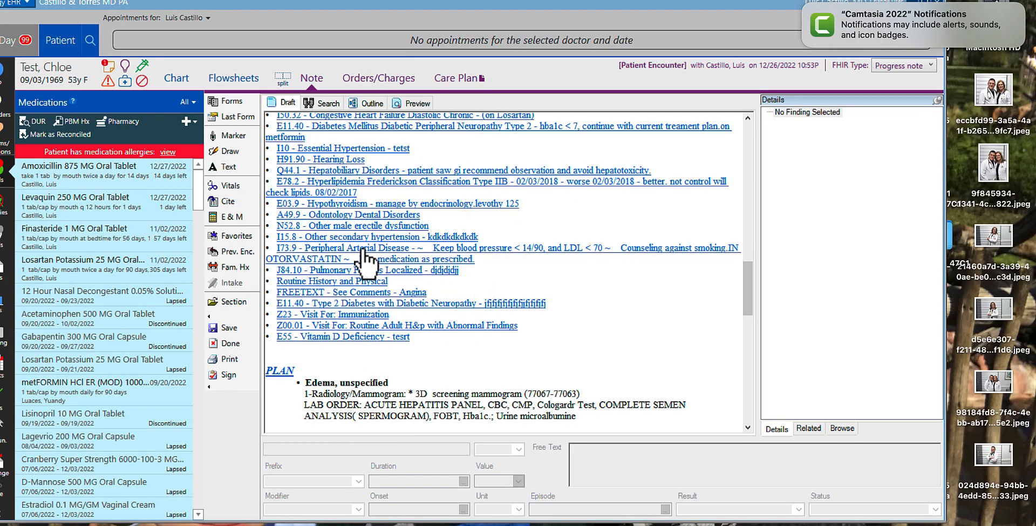
Review the cited Active Problems & Conditions in the note and open the patient's Problems & Conditions list.
{"action": "scroll", "coordinate": [363, 250], "scroll_direction": "down", "scroll_amount": 1}
{"action": "scroll", "coordinate": [363, 250], "scroll_direction": "up", "scroll_amount": 3}
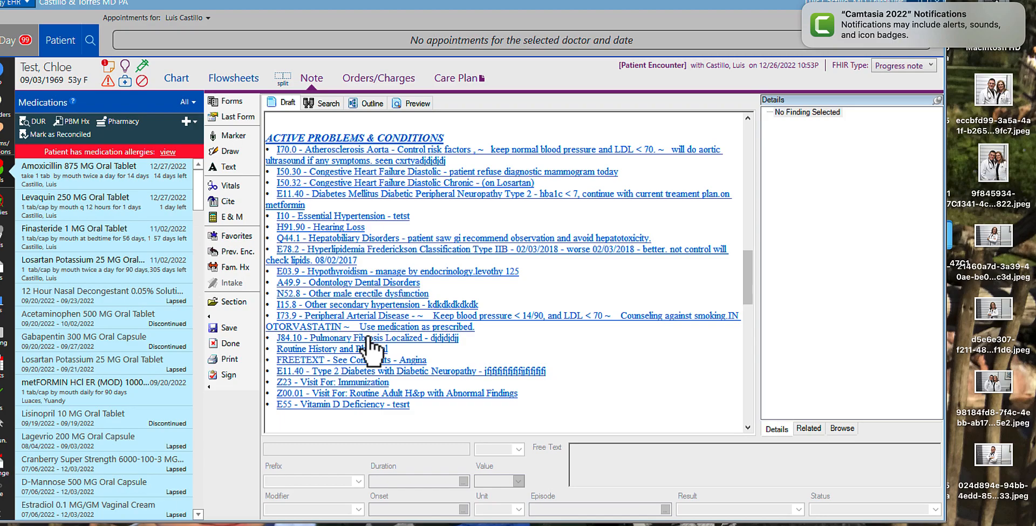
{"action": "left_click", "coordinate": [6, 132]}
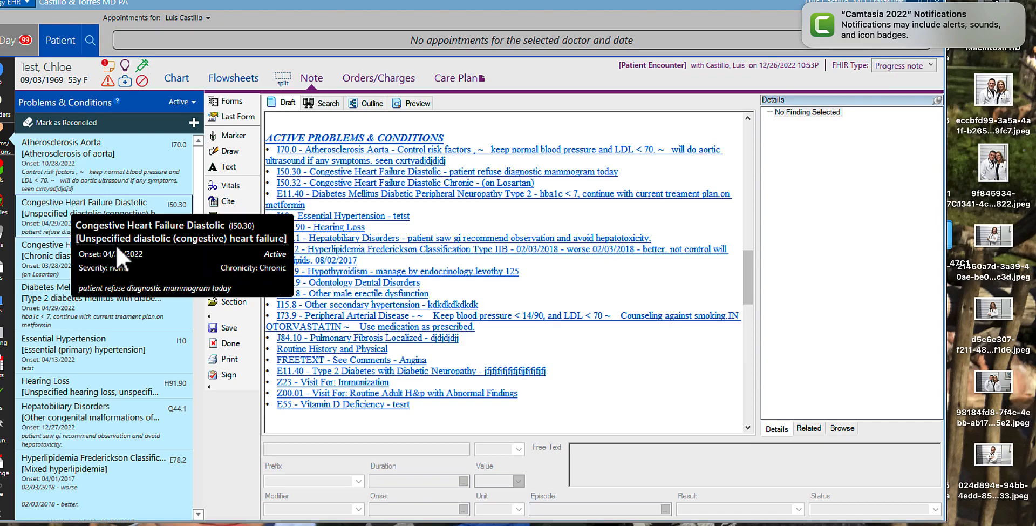
Change the Hearing Loss problem's status to Resolved and save it, accepting a resolved date later than the encounter date.
{"action": "right_click", "coordinate": [76, 385]}
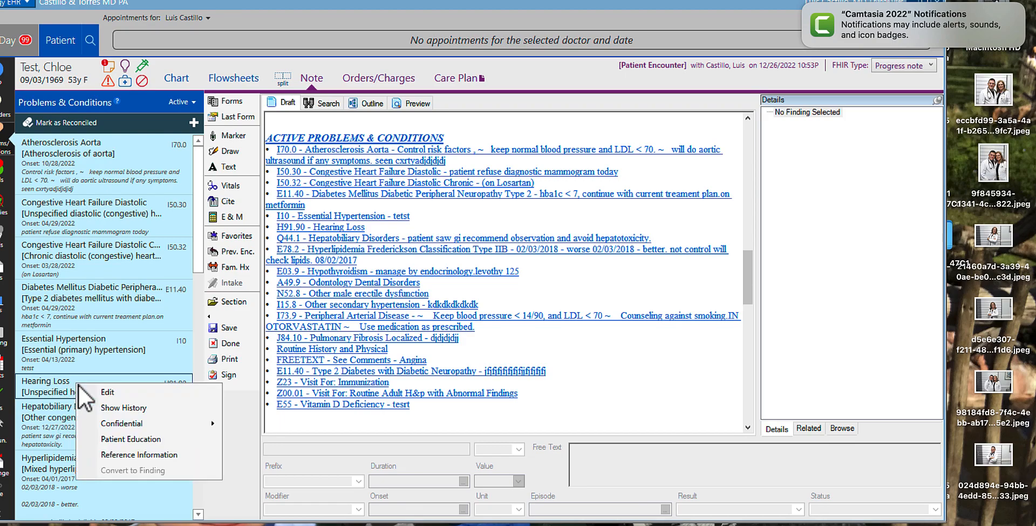
{"action": "left_click", "coordinate": [113, 388]}
{"action": "left_click", "coordinate": [362, 198]}
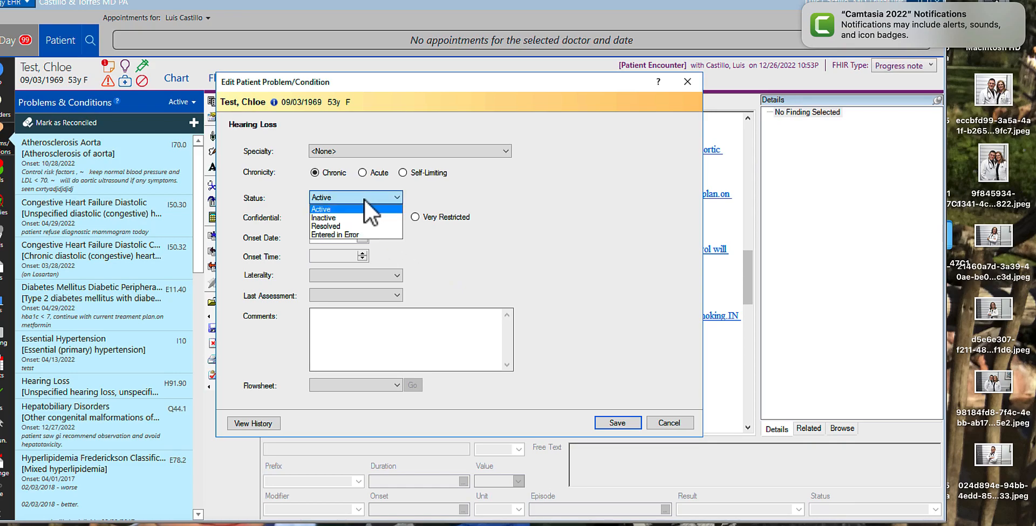
{"action": "left_click", "coordinate": [335, 226]}
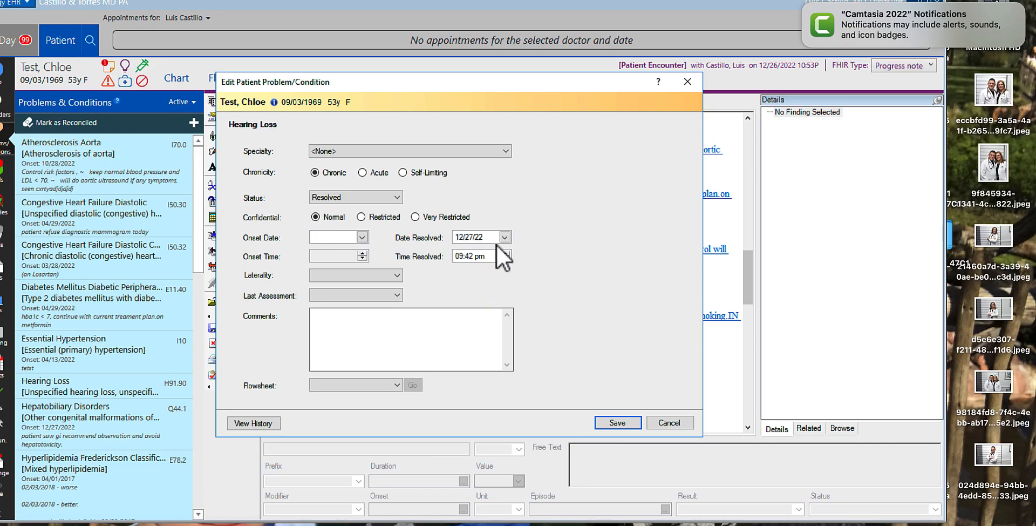
{"action": "left_click", "coordinate": [618, 424]}
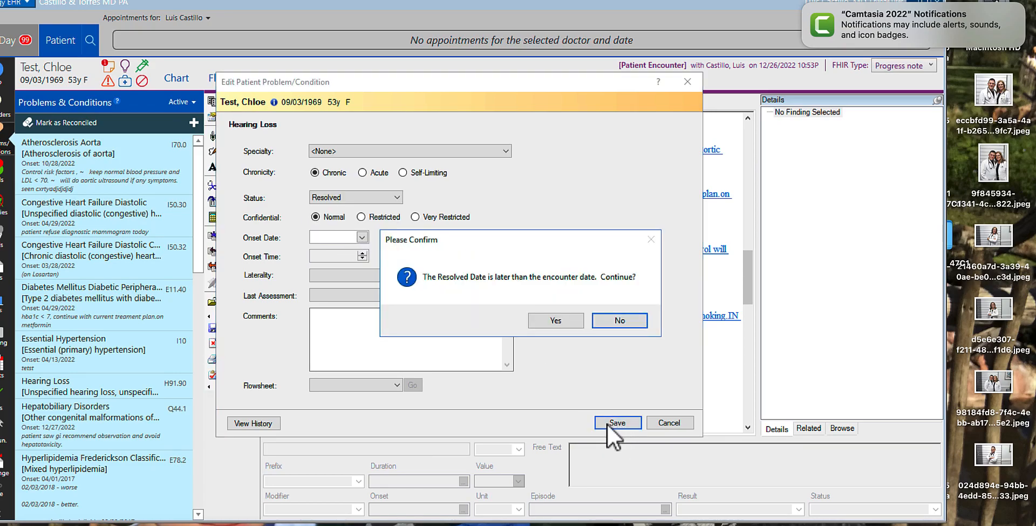
{"action": "left_click", "coordinate": [573, 324]}
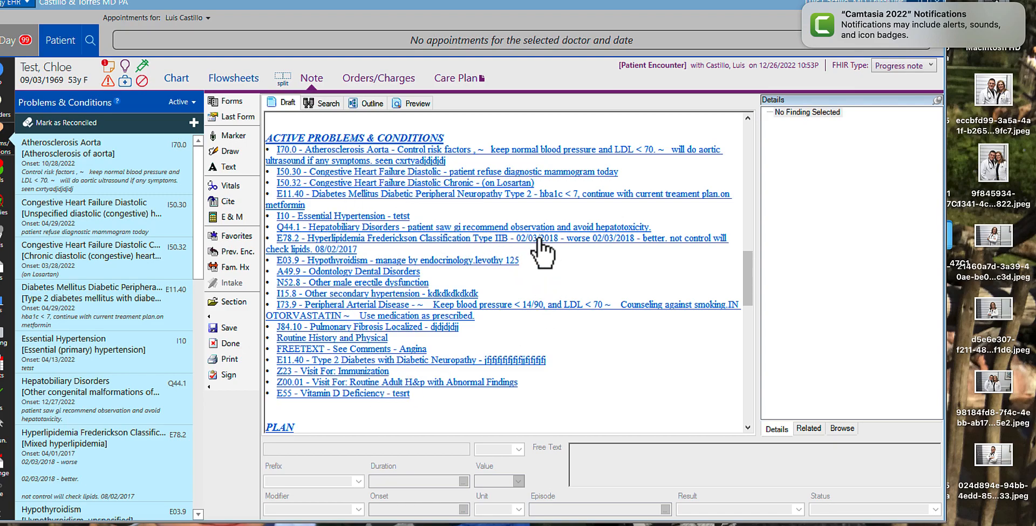
Review the note's plan and counseling sections and the diagnoses, orders and charges in the Orders/Charges cart.
{"action": "scroll", "coordinate": [539, 251], "scroll_direction": "down", "scroll_amount": 3}
{"action": "scroll", "coordinate": [541, 237], "scroll_direction": "down", "scroll_amount": 20}
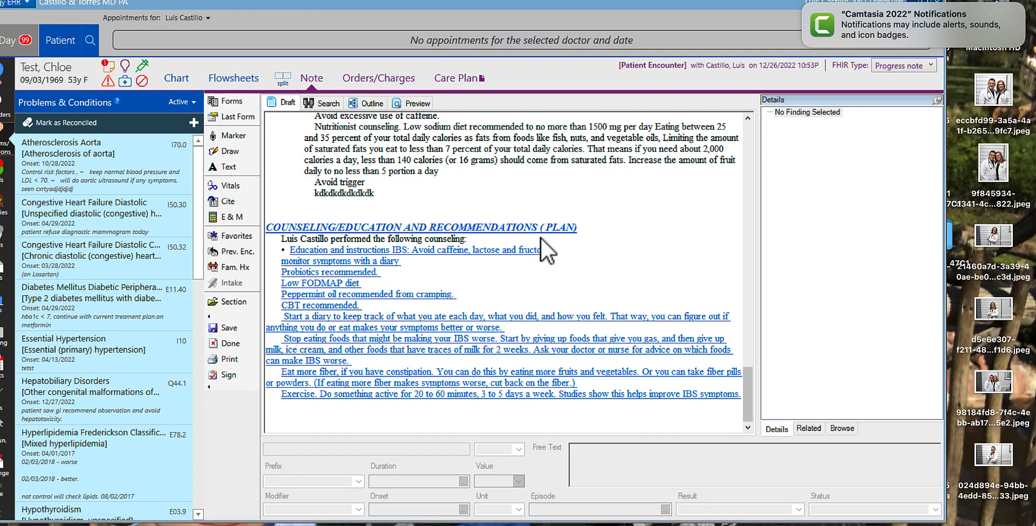
{"action": "scroll", "coordinate": [541, 238], "scroll_direction": "up", "scroll_amount": 8}
{"action": "scroll", "coordinate": [542, 237], "scroll_direction": "up", "scroll_amount": 10}
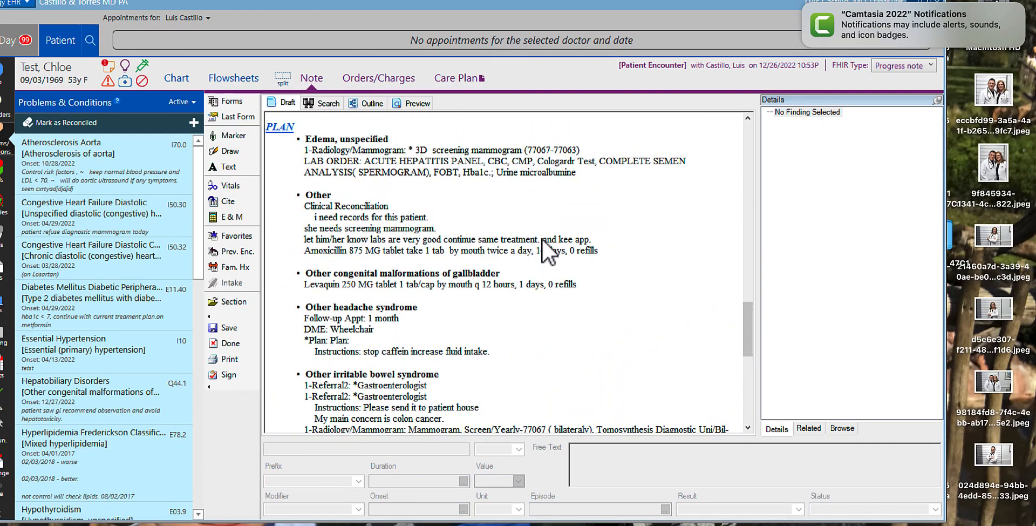
{"action": "left_click", "coordinate": [385, 83]}
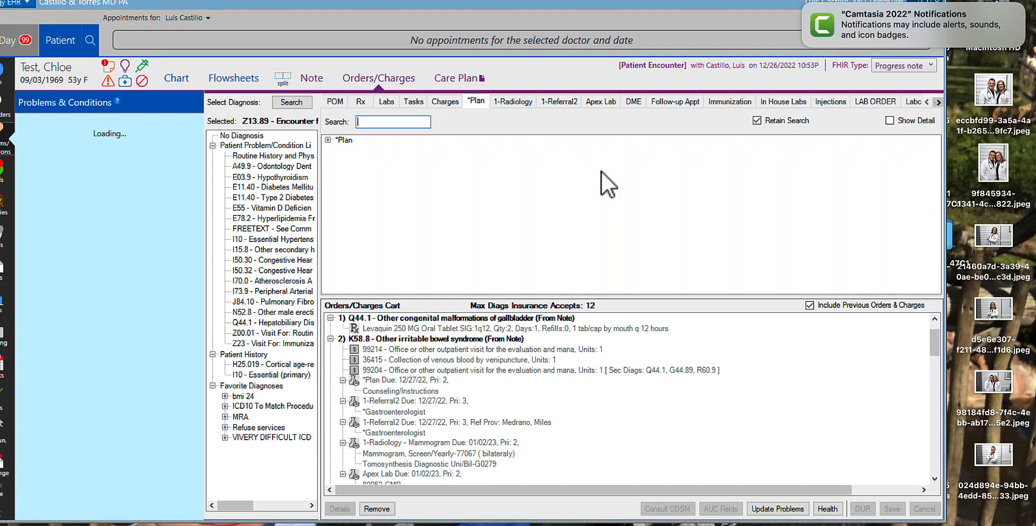
{"action": "left_click_drag", "start_coordinate": [932, 336], "coordinate": [937, 423]}
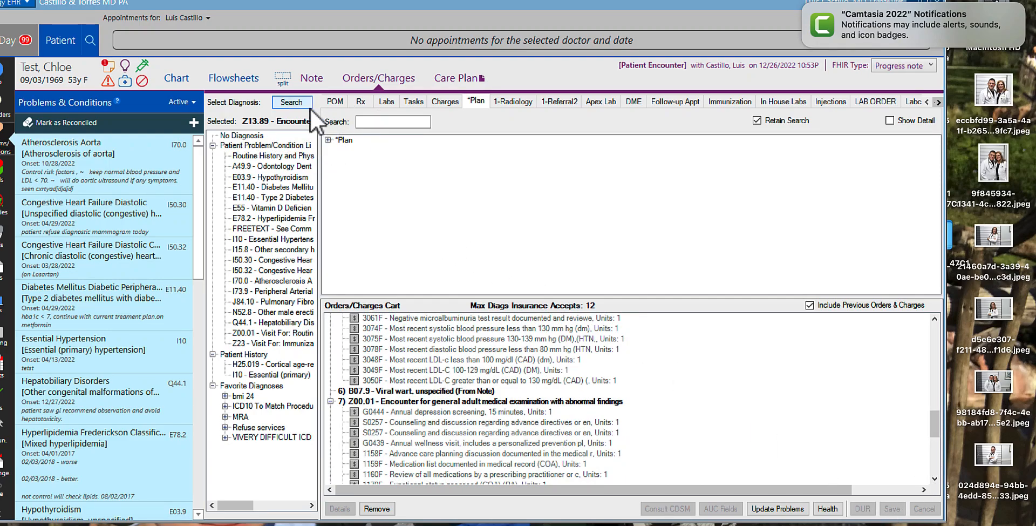
Return to the draft encounter note and sign it together with its orders, without printing it or generating correspondence.
{"action": "left_click", "coordinate": [317, 78]}
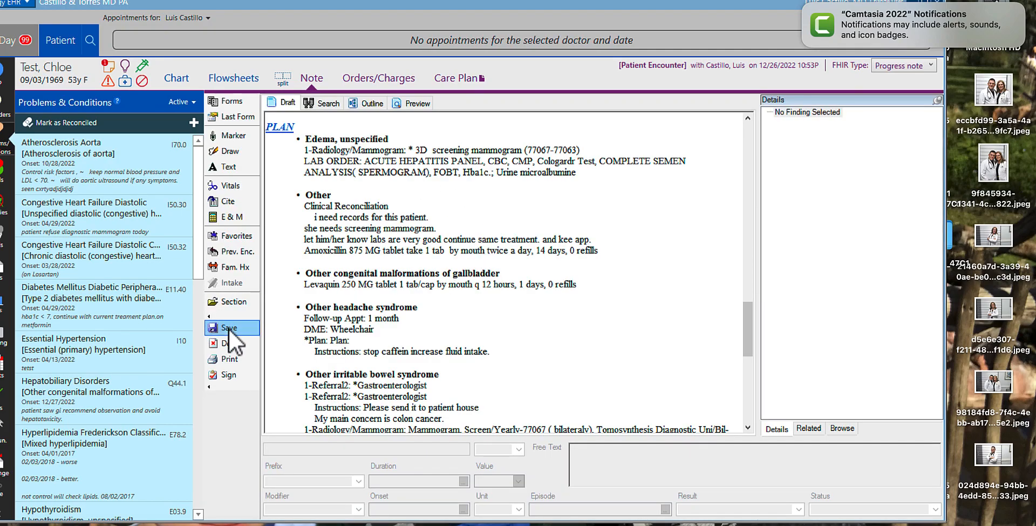
{"action": "left_click", "coordinate": [229, 374]}
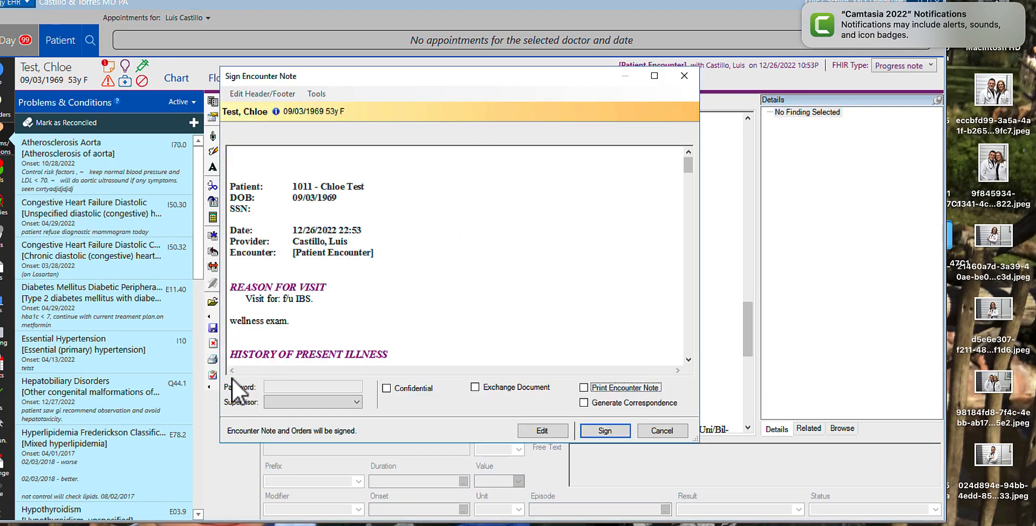
{"action": "left_click", "coordinate": [614, 432]}
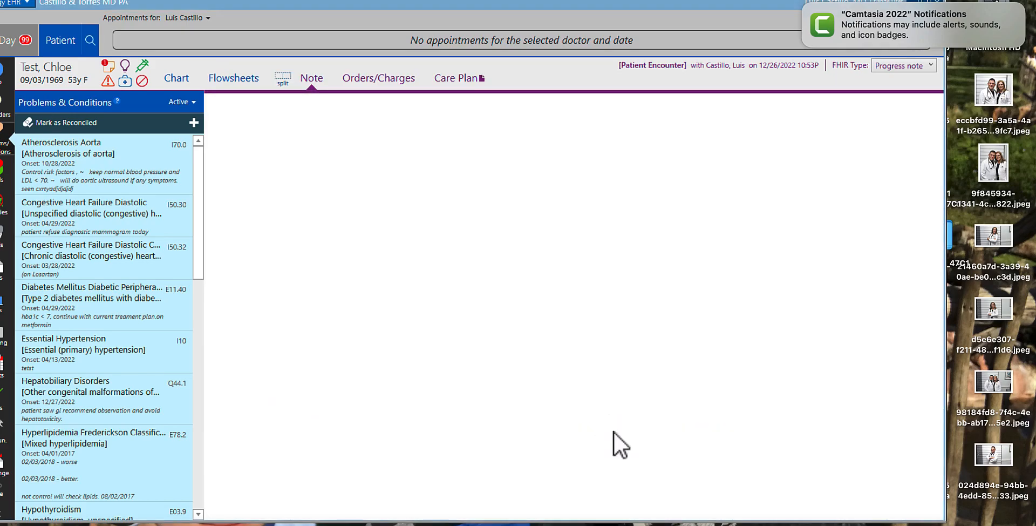